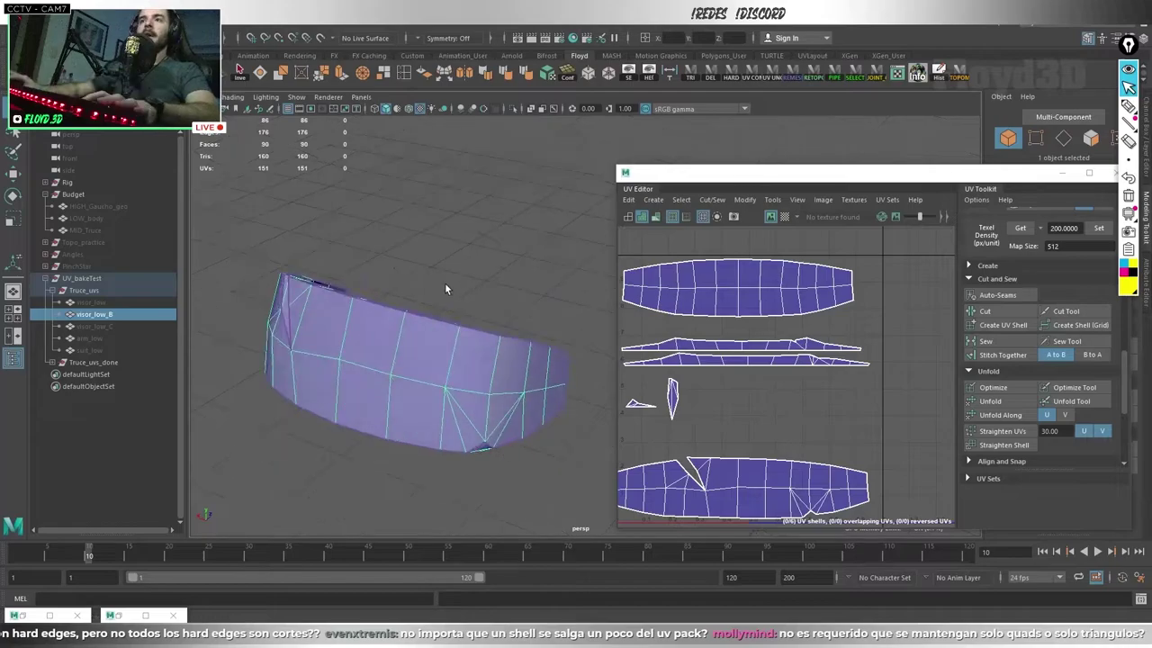
- Apply the top shell's 419.5695 texel density to the smaller shells and the bottom shell
scroll(740, 370, "down", 3)
scroll(740, 378, "up", 3)
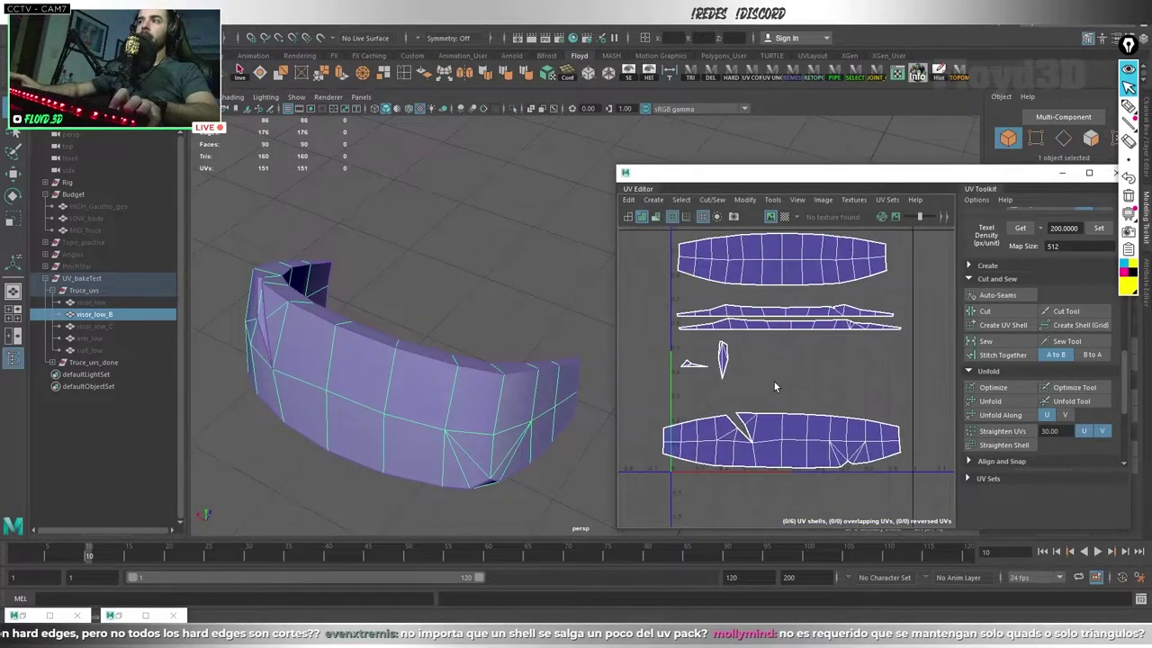
right_click_drag(855, 333, 864, 275)
left_click(848, 270)
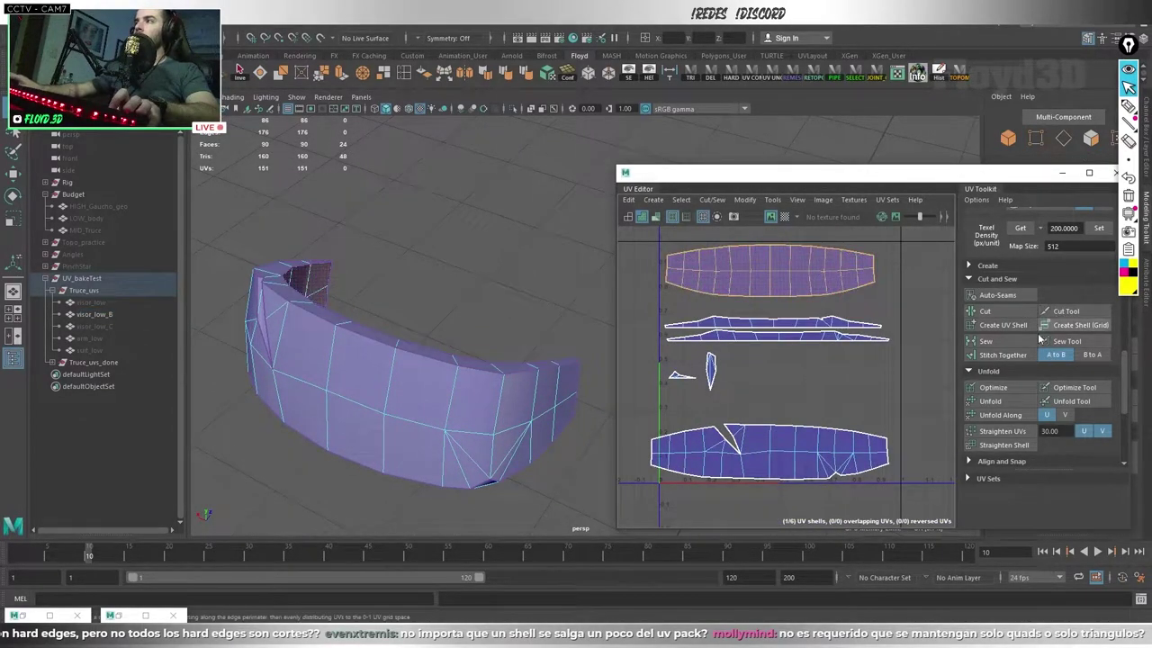
scroll(1067, 326, "up", 1)
left_click(1021, 264)
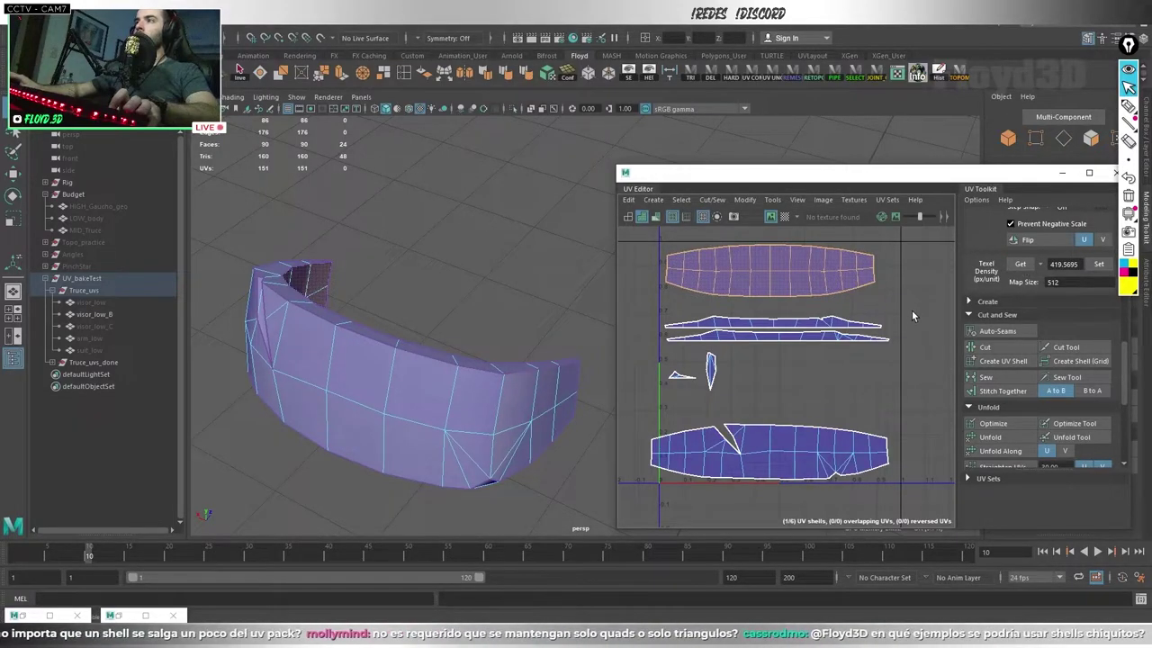
left_click_drag(911, 309, 668, 392)
left_click(1098, 265)
left_click(679, 477)
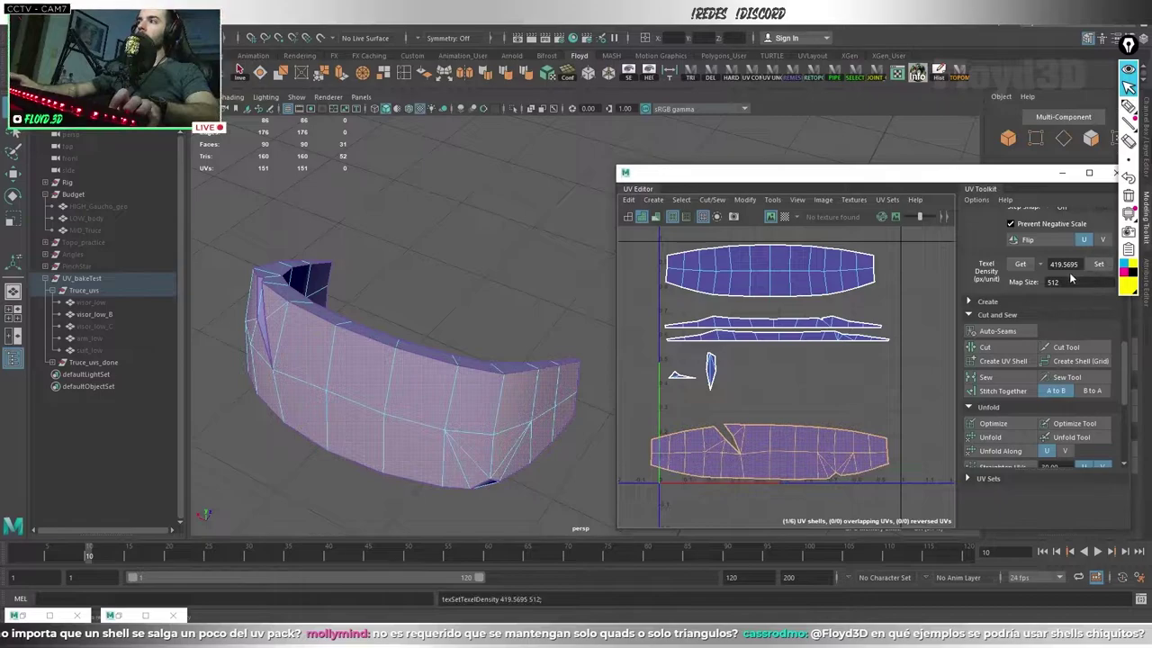
- Nudge the bottom shell right, then scale all six shells slightly down inside 0–1
left_click(845, 412)
left_click(764, 455)
key("w")
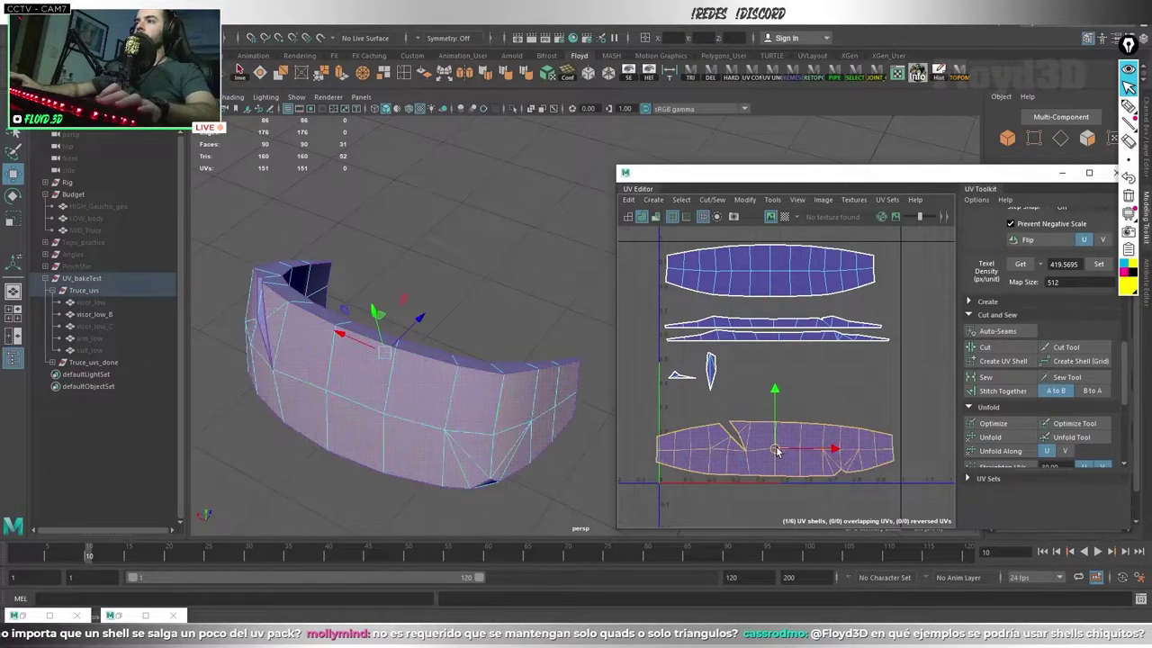
left_click_drag(770, 452, 781, 452)
left_click_drag(913, 270, 666, 468)
key("r")
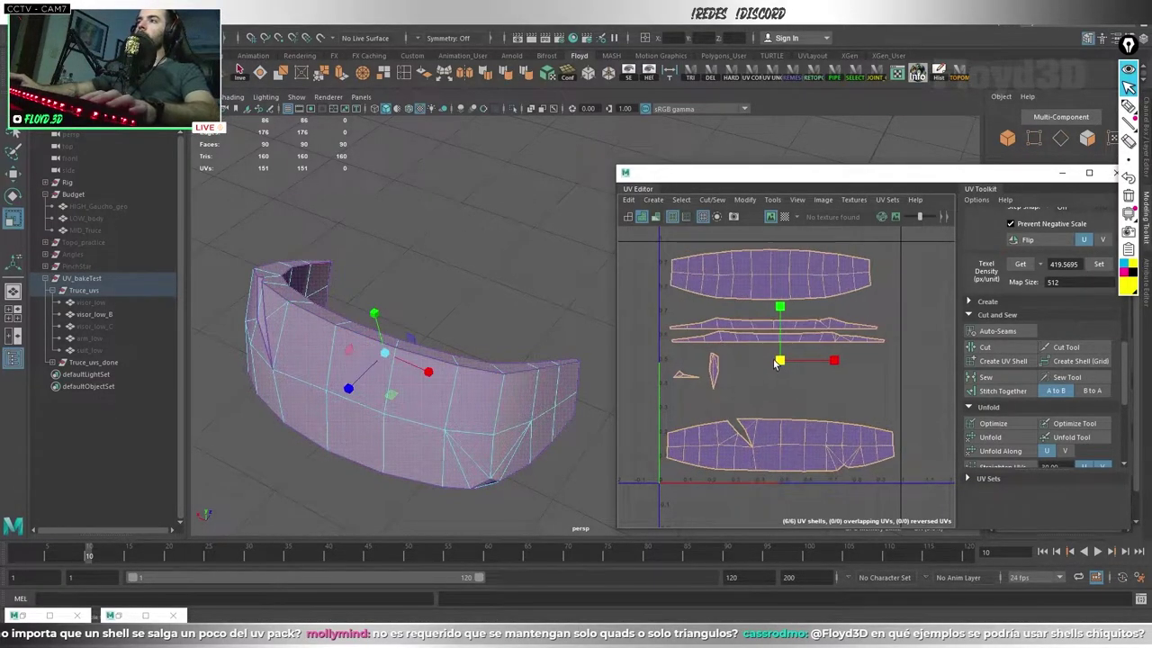
left_click_drag(780, 363, 765, 362)
key("w")
key("F8")
left_click_drag(497, 298, 335, 387, "alt")
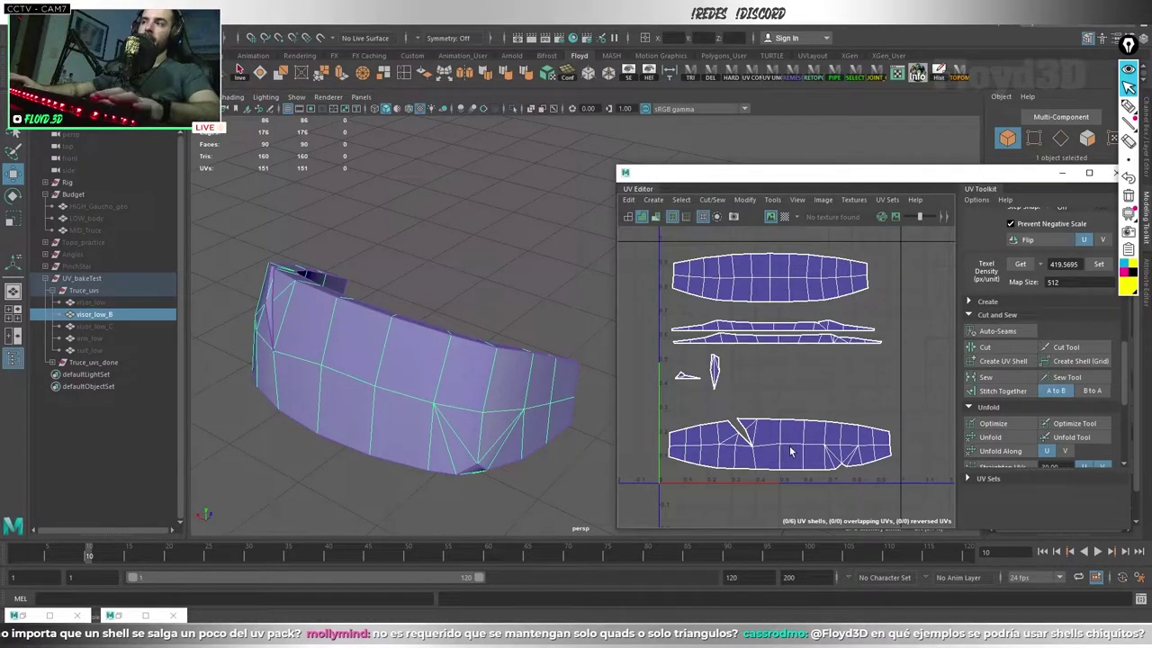
- Try moving the bottom UV shell left and down, then undo to restore its position
right_click_drag(807, 435, 765, 414)
left_click_drag(771, 492, 730, 510)
key("F8")
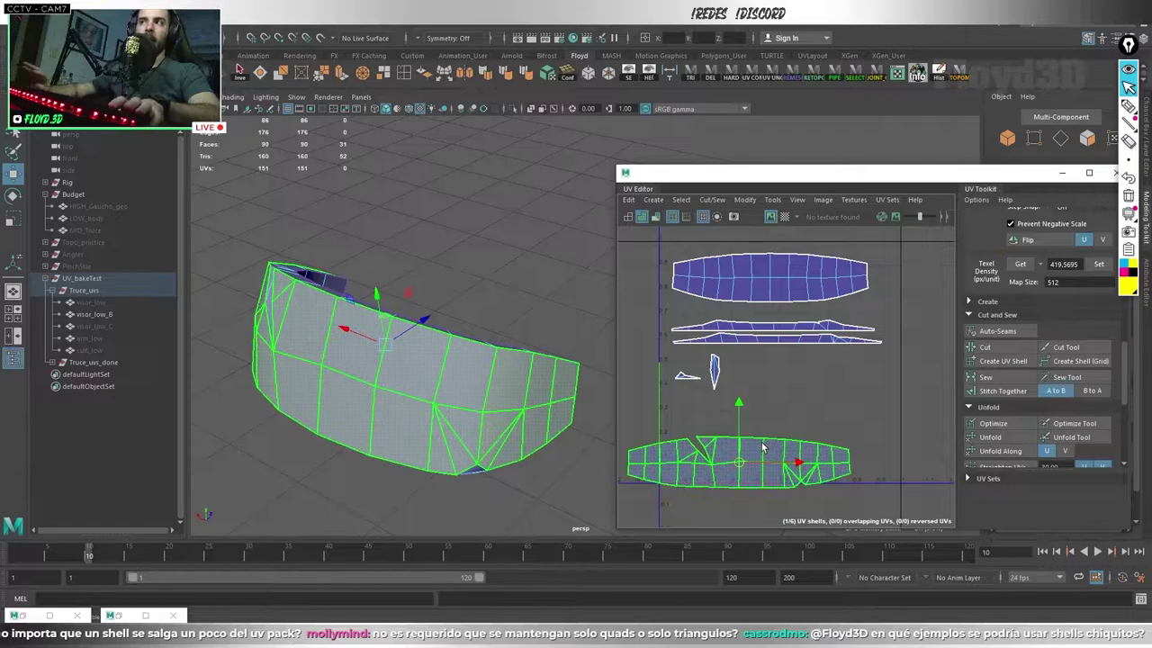
key("ctrl+z")
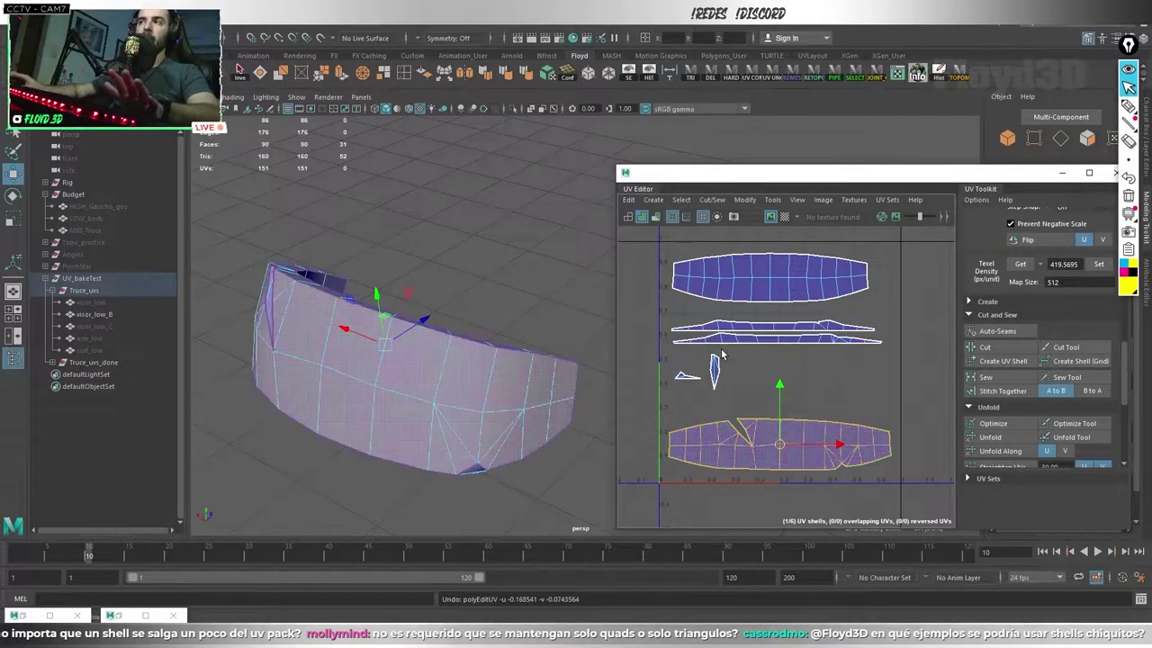
key("F8")
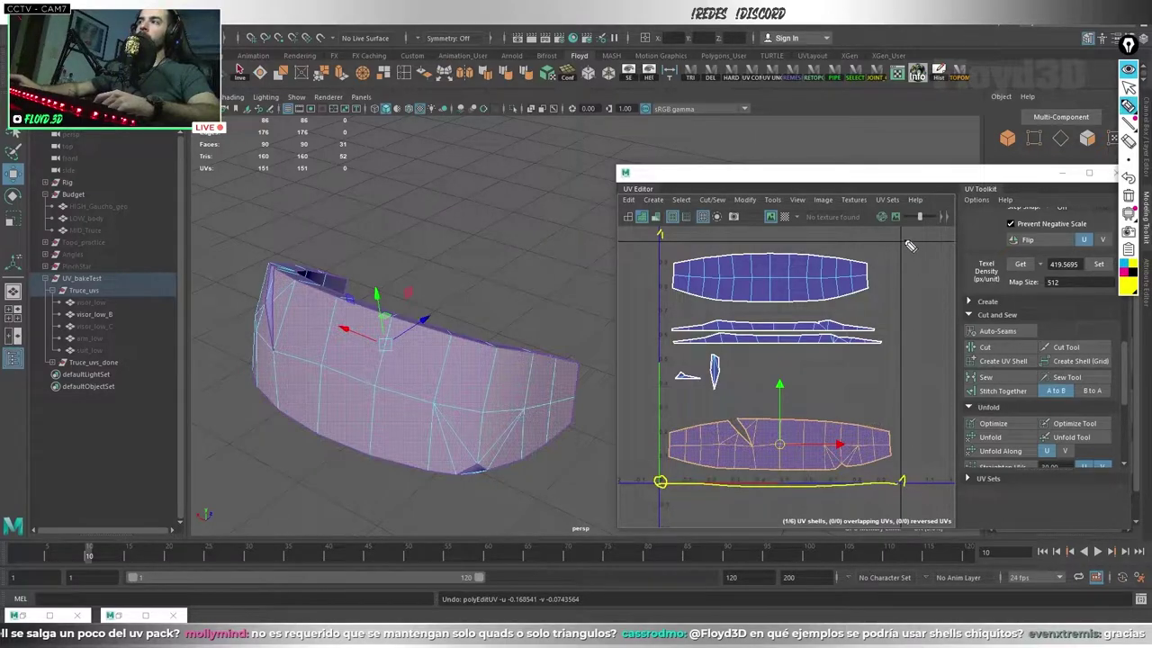
- Outline the 0–1 UV square, then return to object mode with the visor selected
left_click_drag(679, 260, 660, 478)
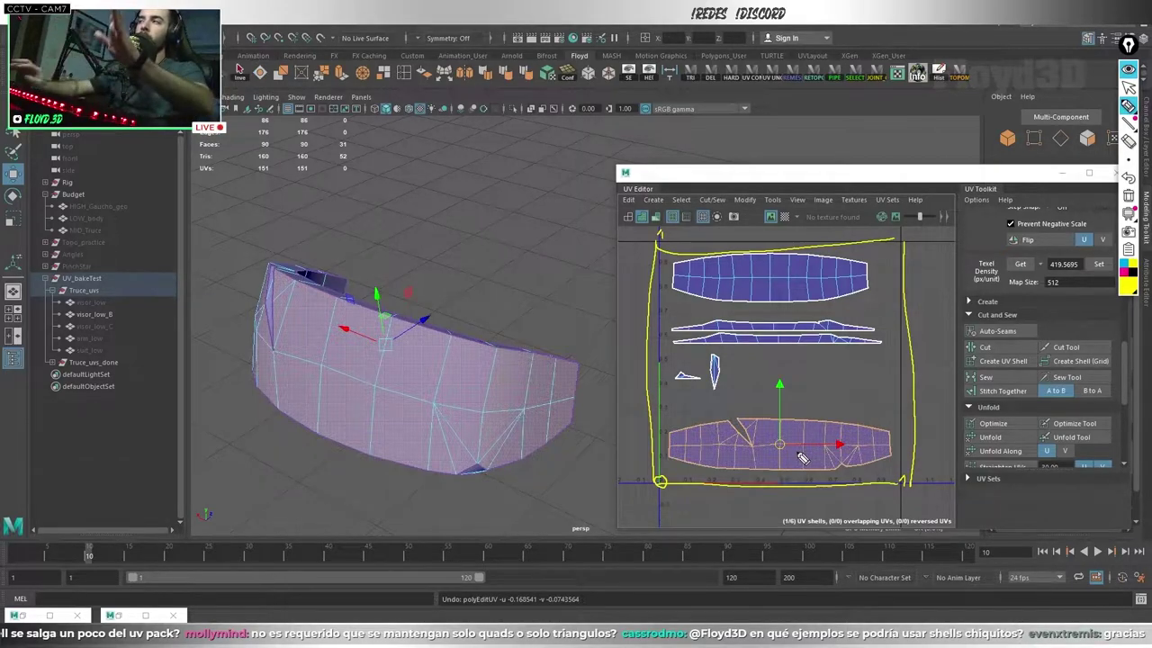
left_click(1128, 195)
left_click(846, 299)
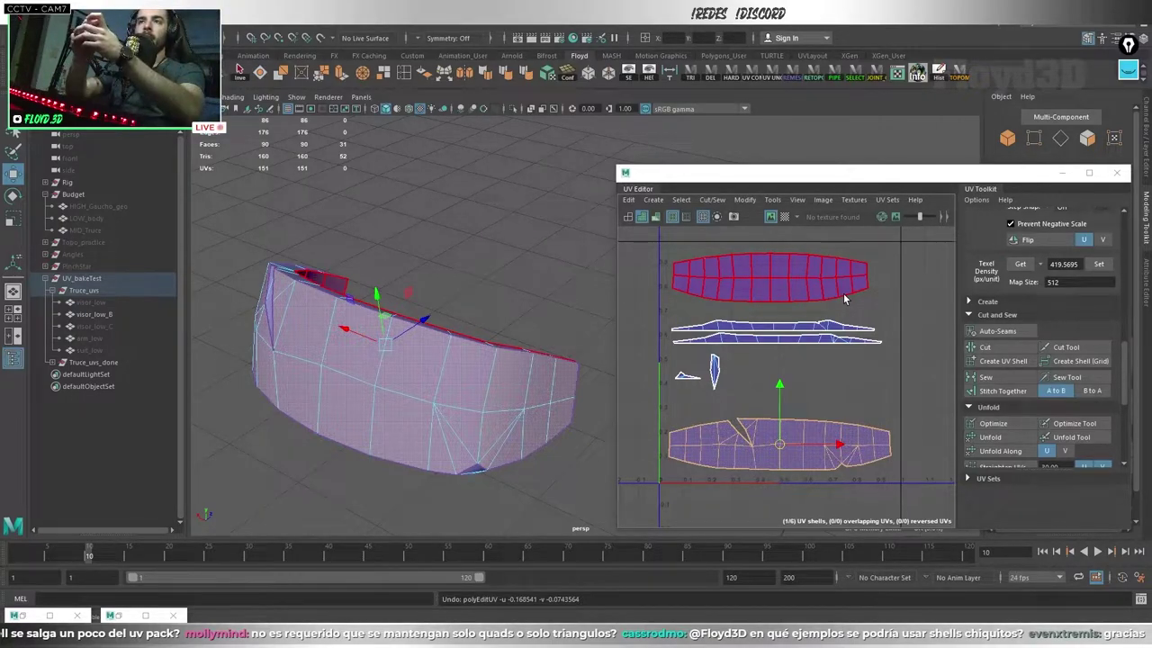
left_click(428, 262)
key("F8")
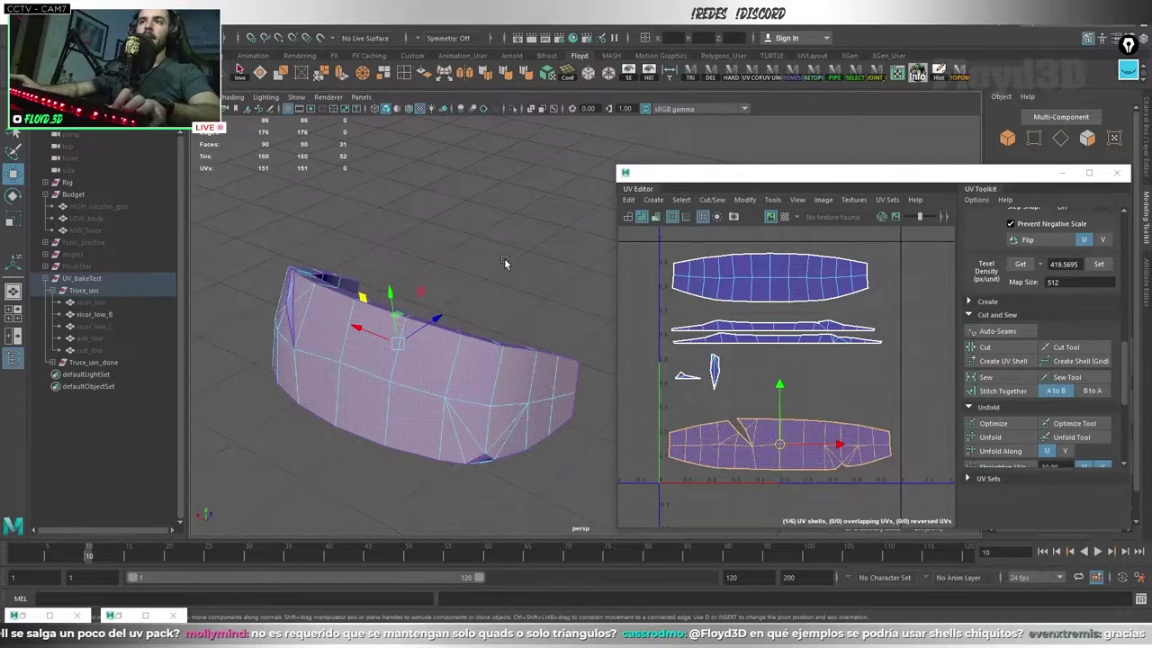
left_click(540, 220)
key("ctrl+z")
left_click_drag(540, 216, 482, 256, "alt")
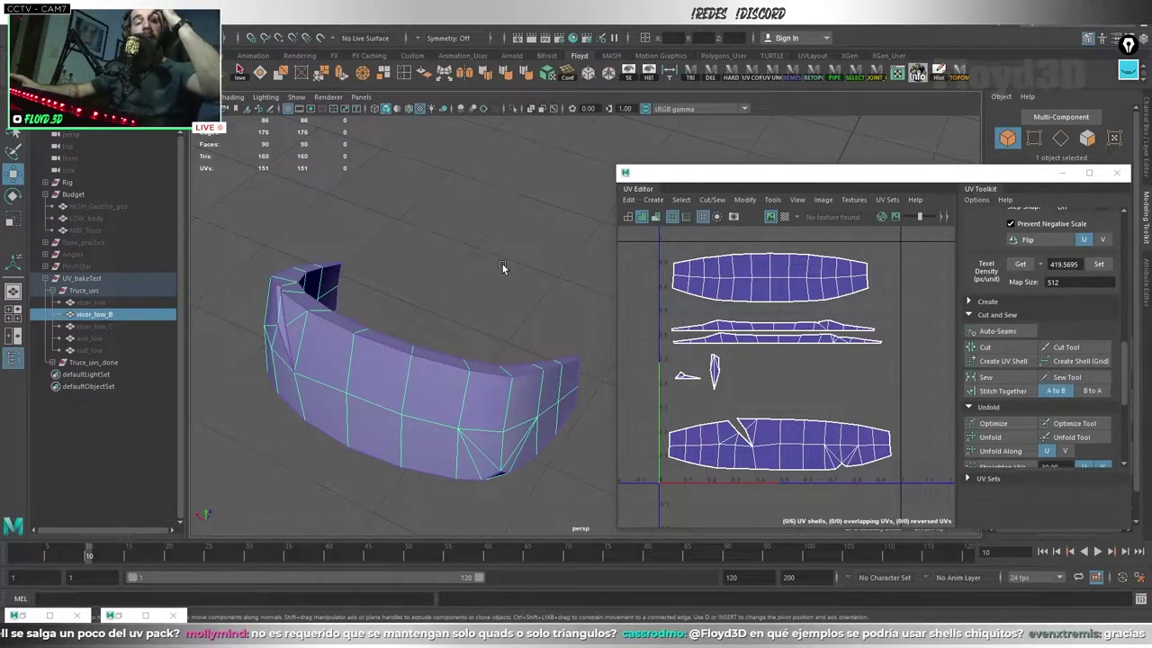
left_click(208, 25)
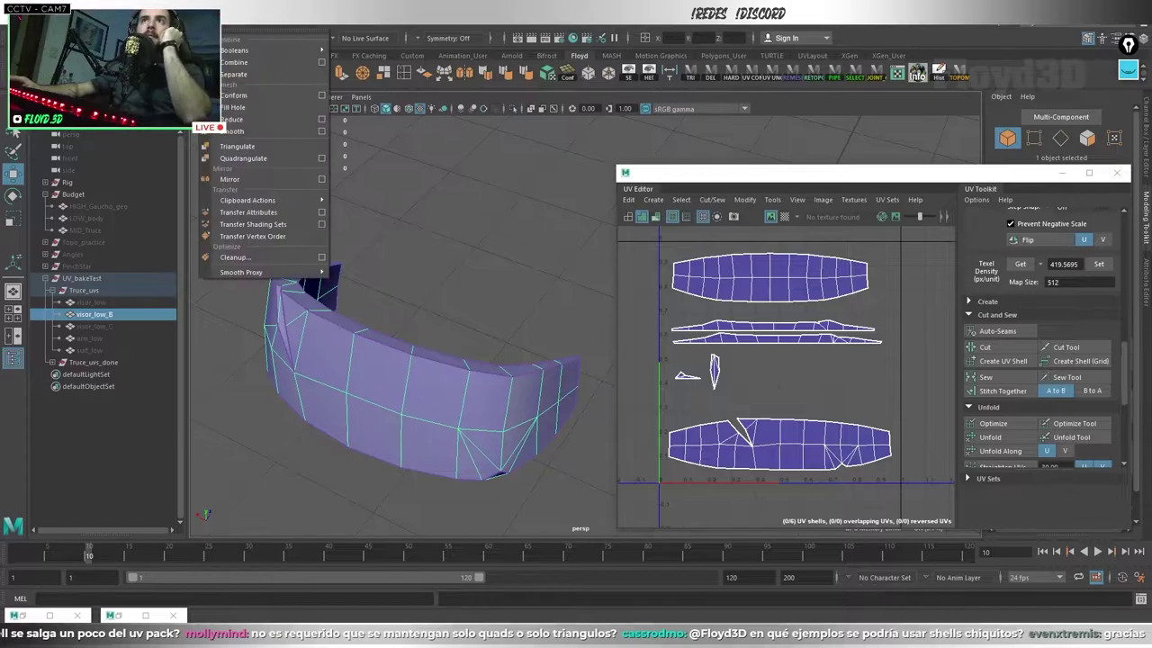
left_click(237, 146)
left_click_drag(531, 274, 435, 374, "alt")
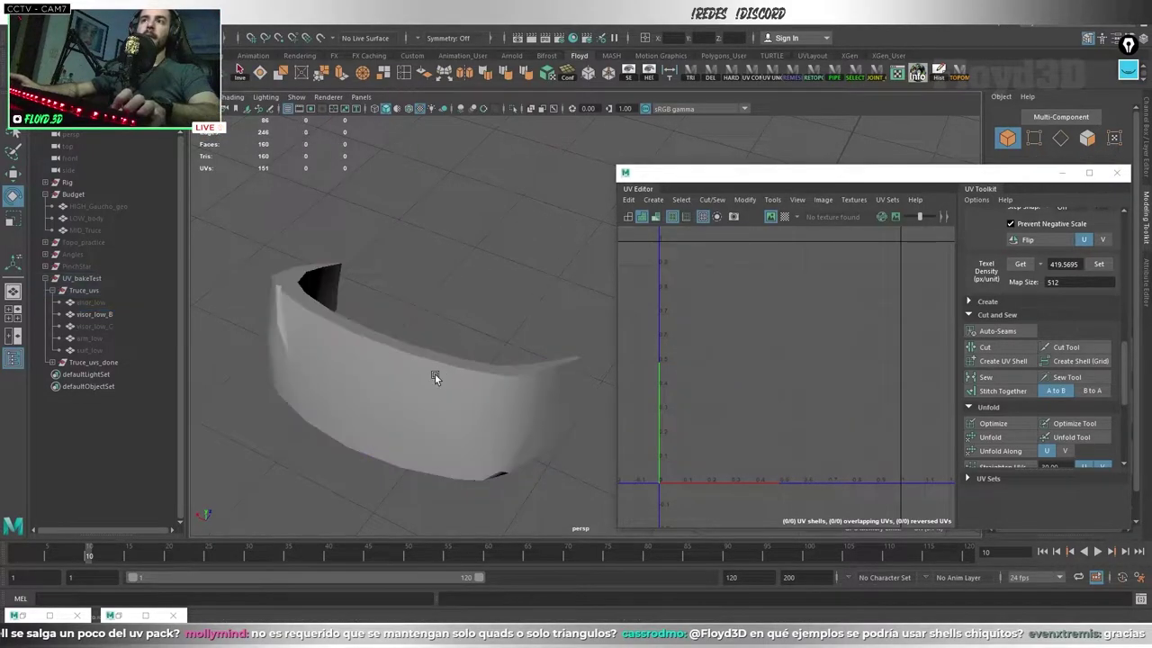
left_click_drag(546, 250, 537, 271, "alt")
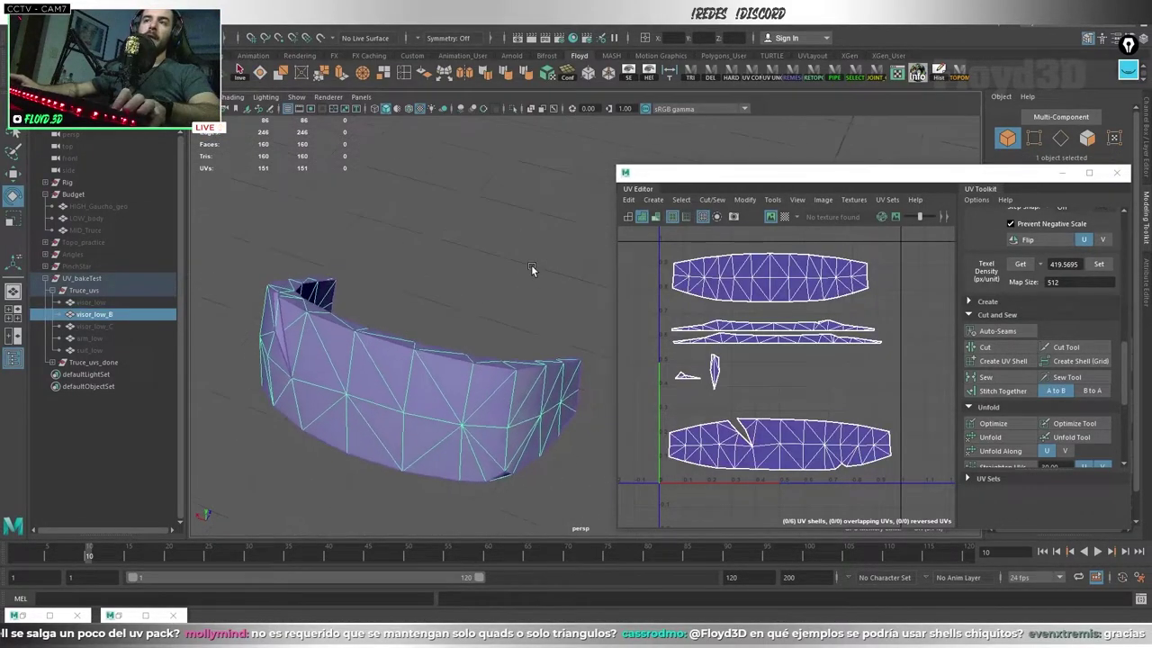
key("alt+Tab")
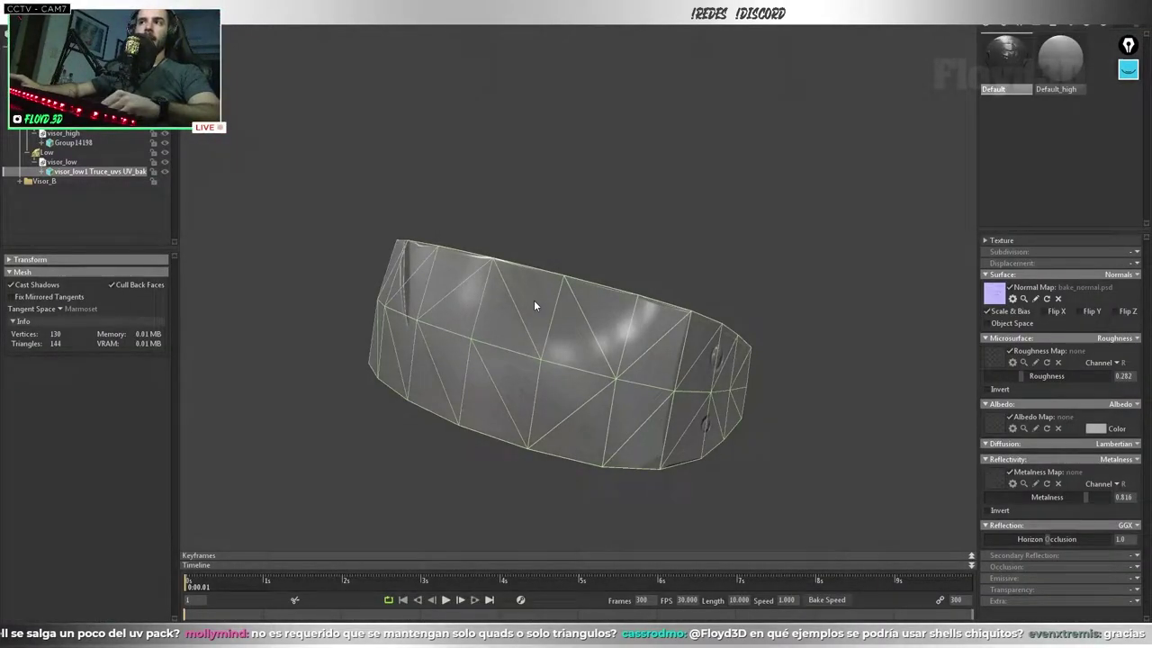
key("alt+Tab")
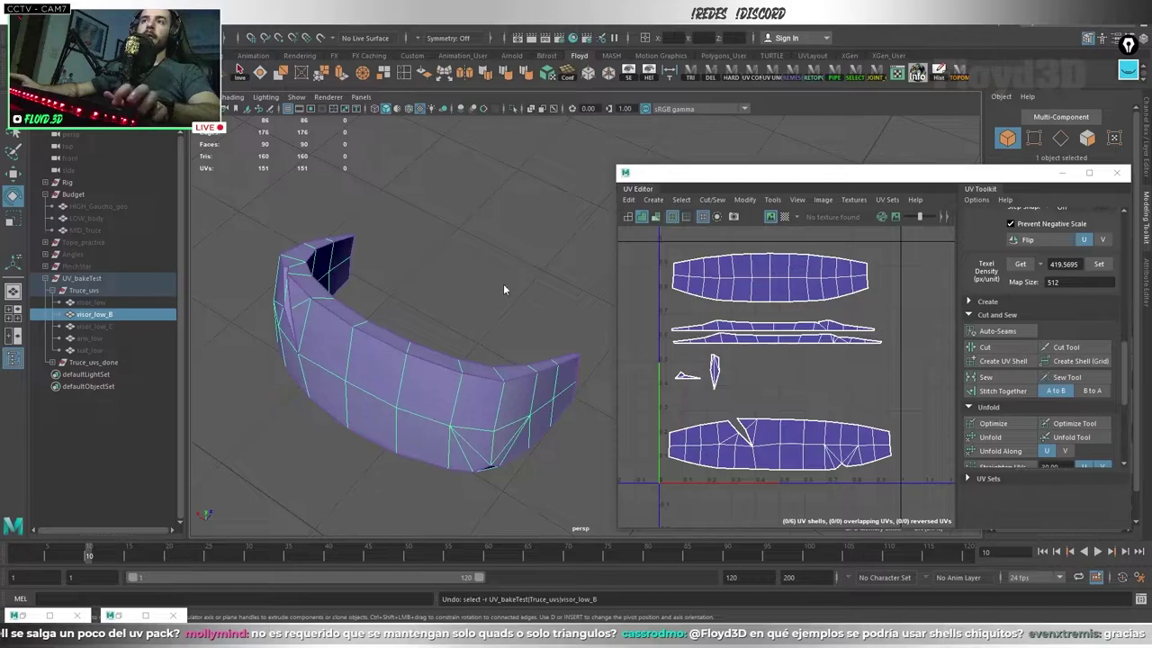
mouse_move(503, 289)
left_mouse_down("alt")
mouse_move(450, 313)
mouse_move(466, 308)
left_mouse_up("alt")
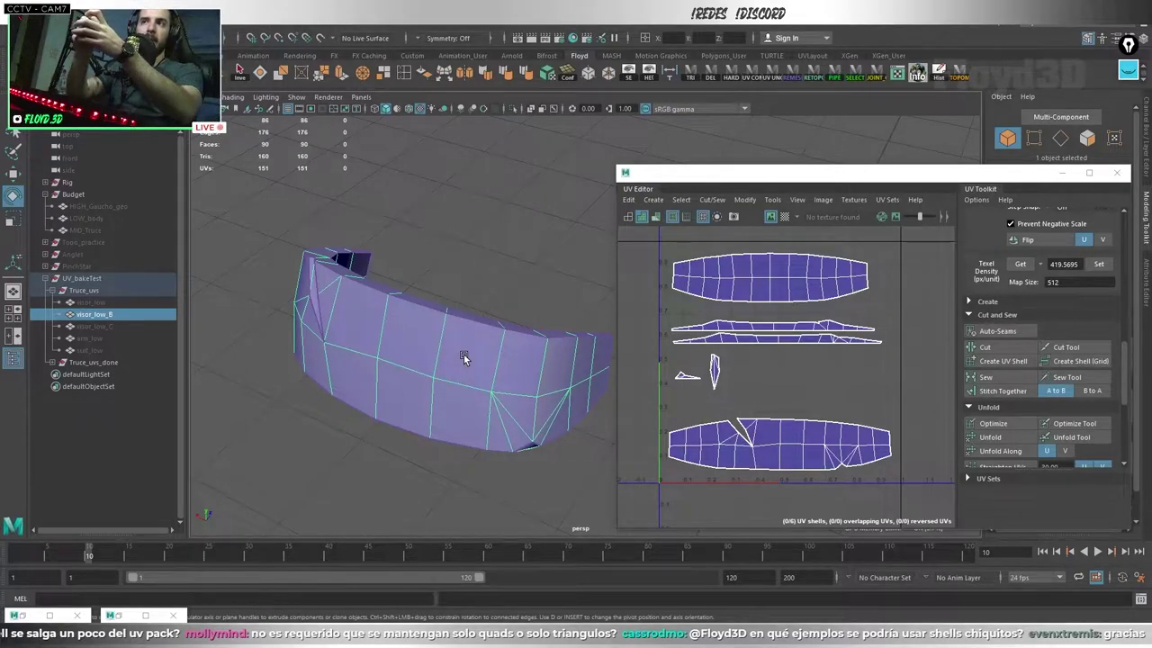
- Zoom in on the visor's end and annotate the small triangle there
mouse_move(463, 354)
left_mouse_down("alt")
mouse_move(451, 409)
mouse_move(448, 364)
left_mouse_up("alt")
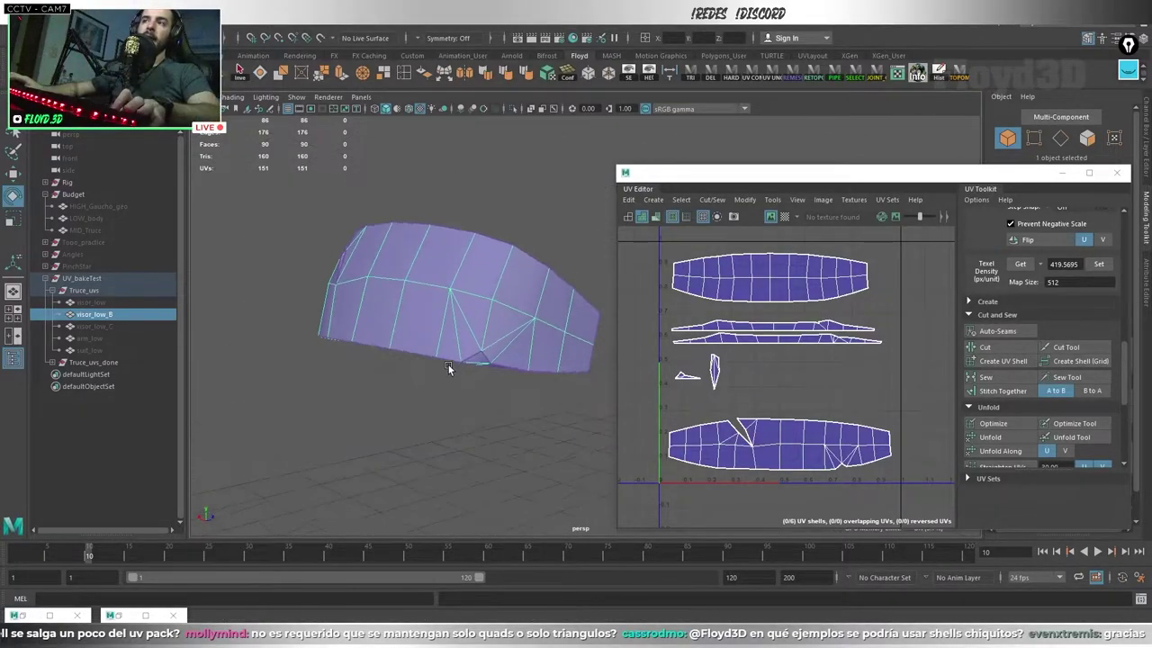
left_click(449, 365)
mouse_move(468, 432)
left_mouse_down("alt")
mouse_move(490, 461)
mouse_move(463, 423)
left_mouse_up("alt")
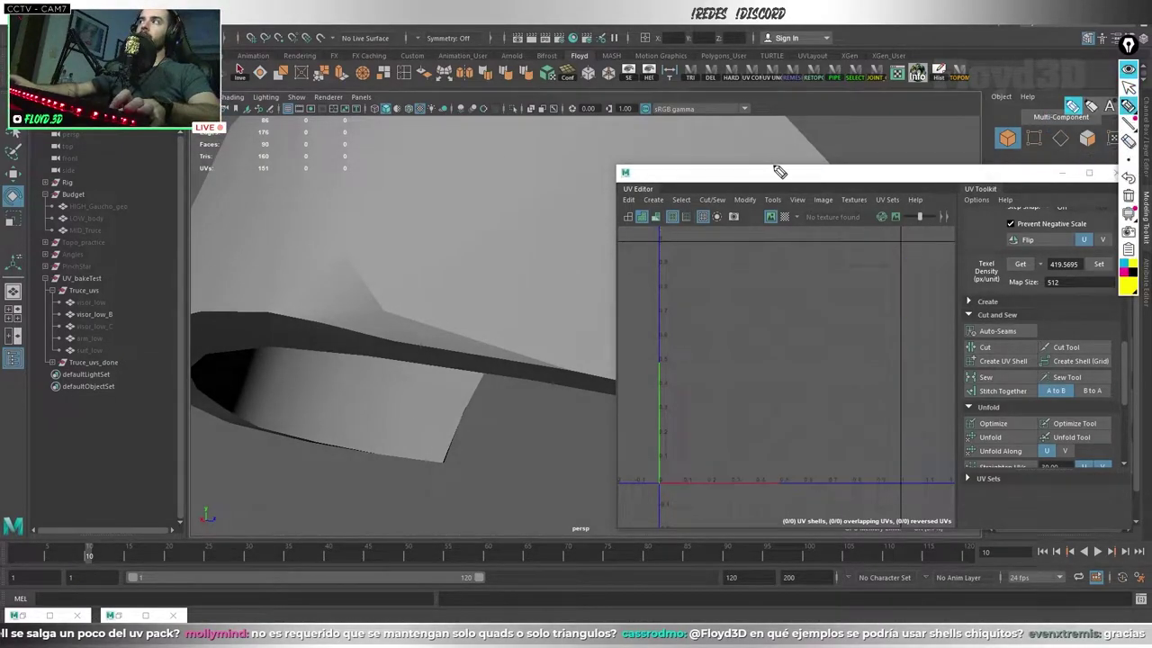
left_click_drag(347, 254, 322, 275)
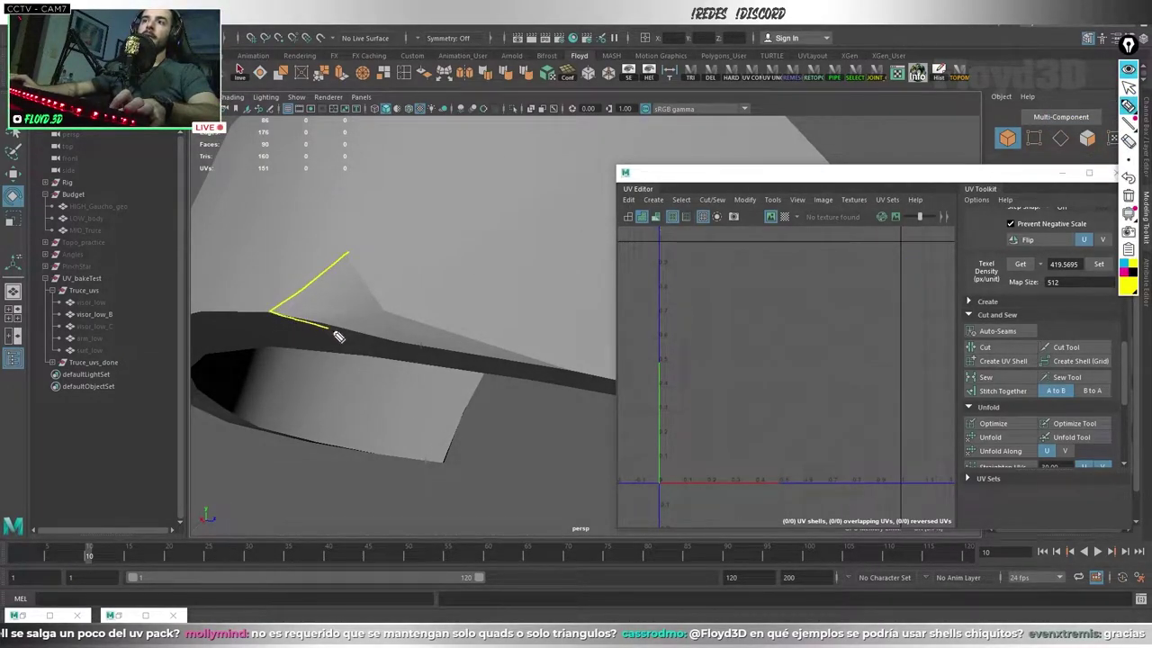
left_click_drag(348, 254, 391, 312)
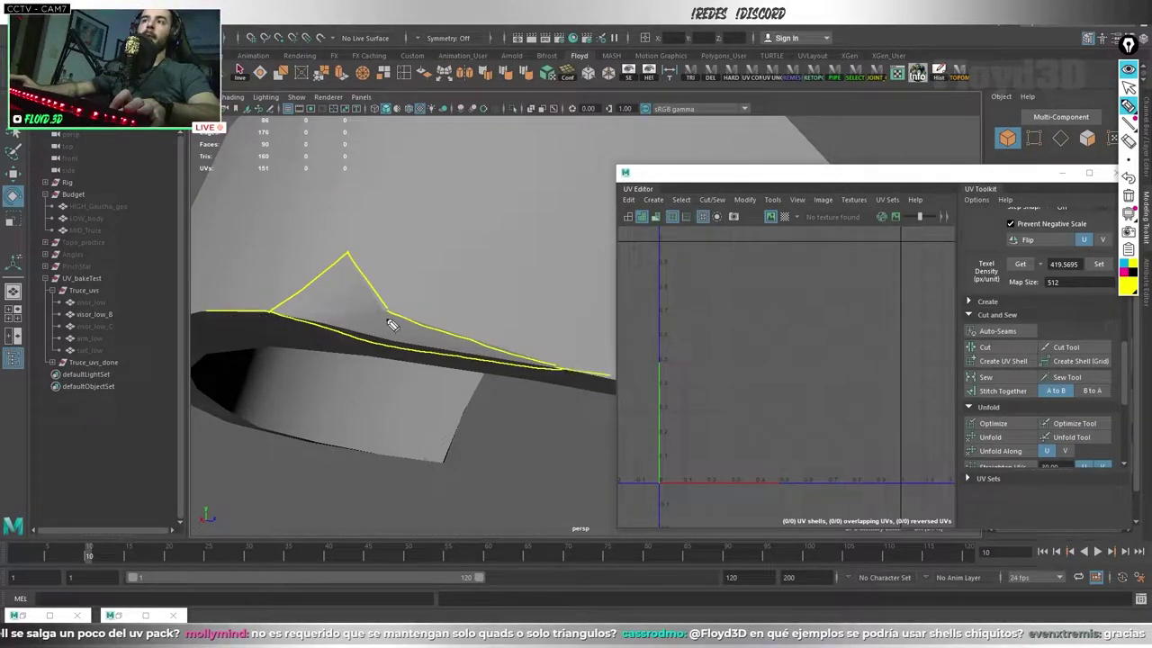
left_click(1129, 86)
- Select the small triangle faces and frame their UV shell in the UV Editor
left_click(364, 314)
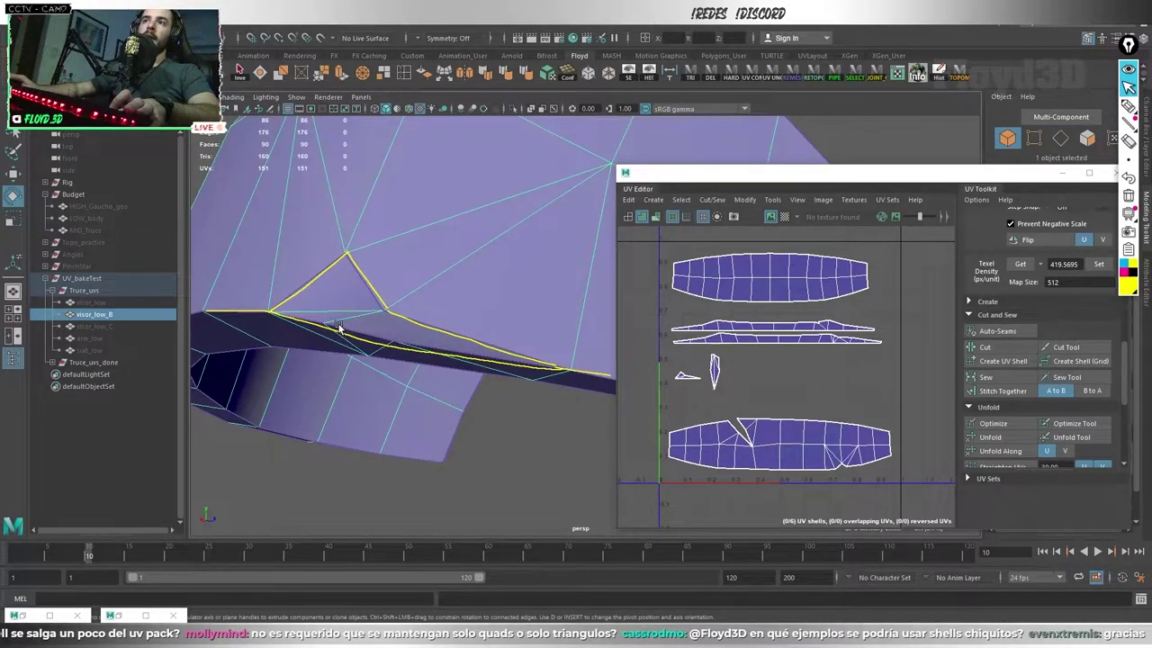
right_click_drag(334, 329, 345, 327)
key("e")
key("f")
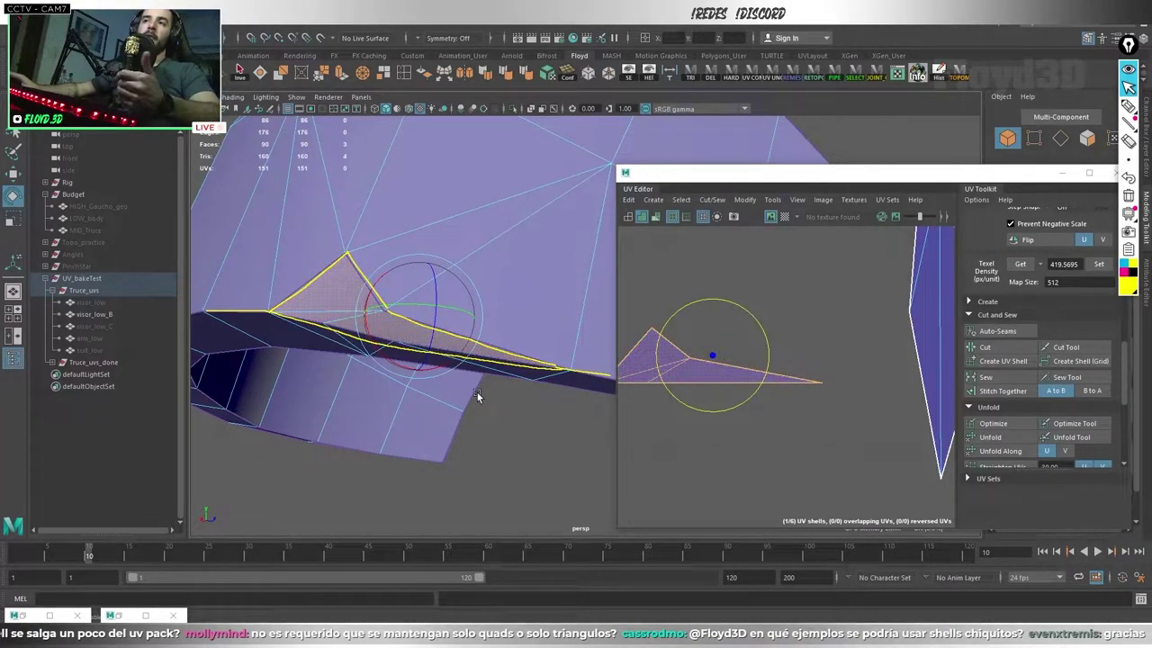
left_click(502, 457)
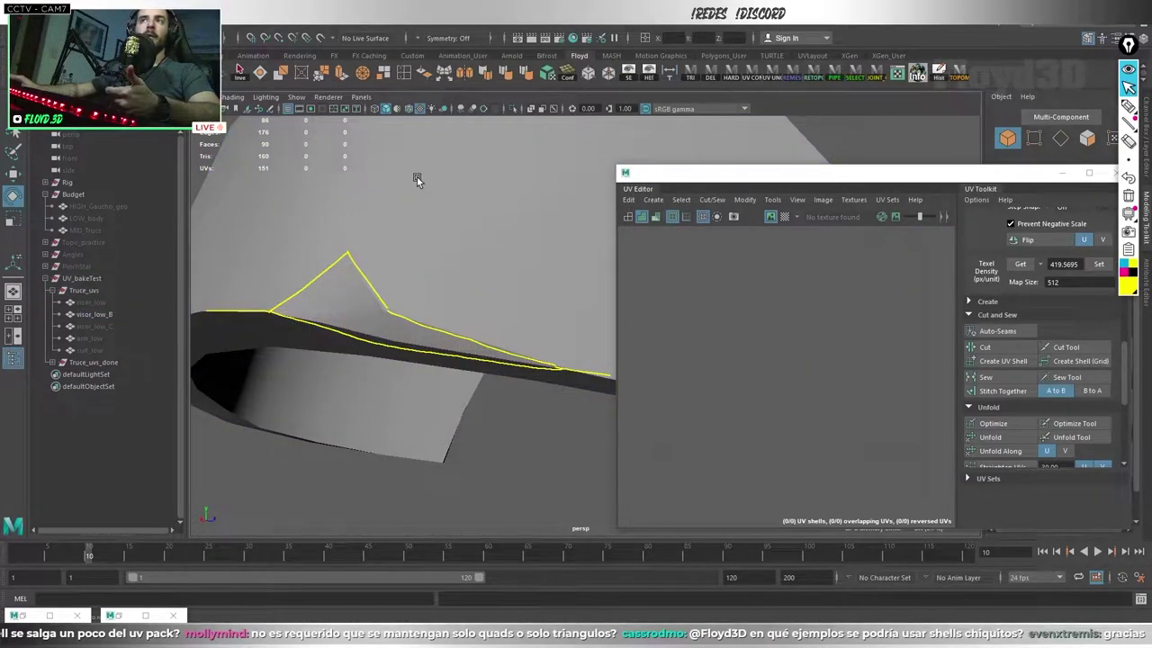
left_click(311, 261)
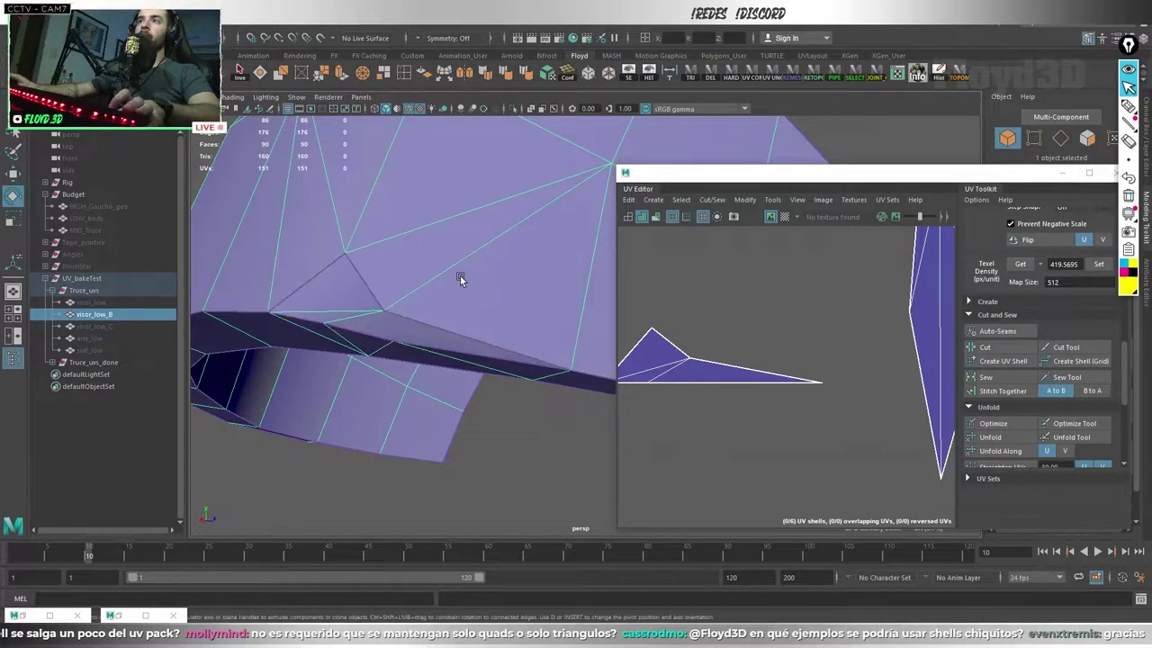
left_click(489, 459)
left_click_drag(453, 406, 484, 435, "alt")
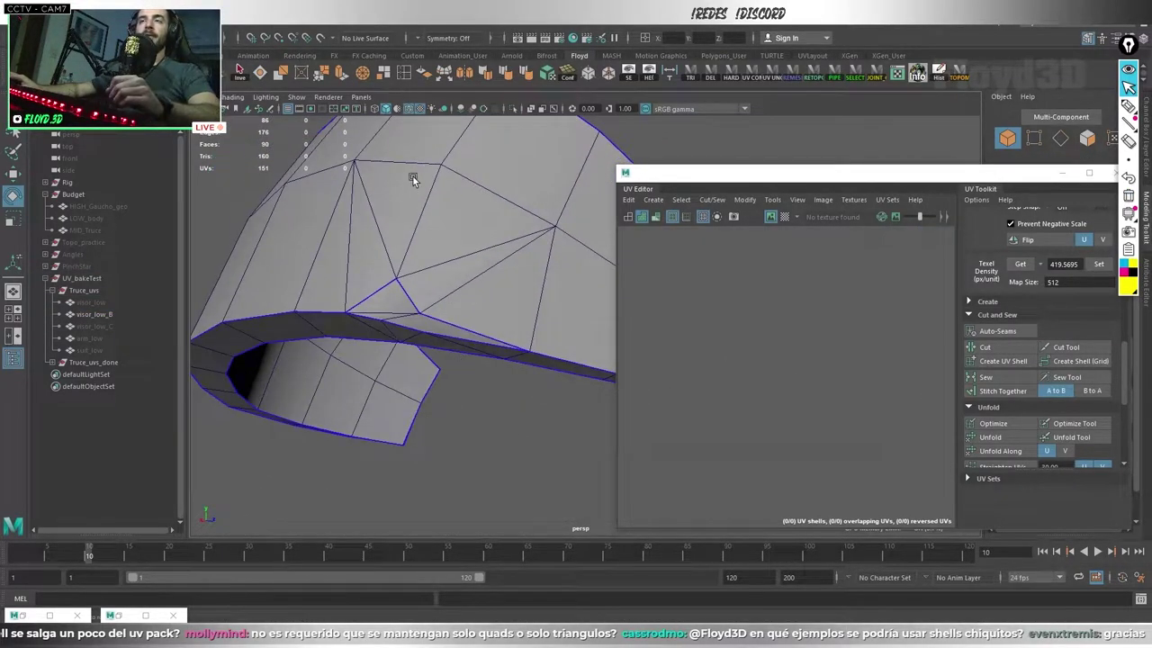
- Select visor_low_B in Edge mode and pick edges along its rim
left_click(437, 206)
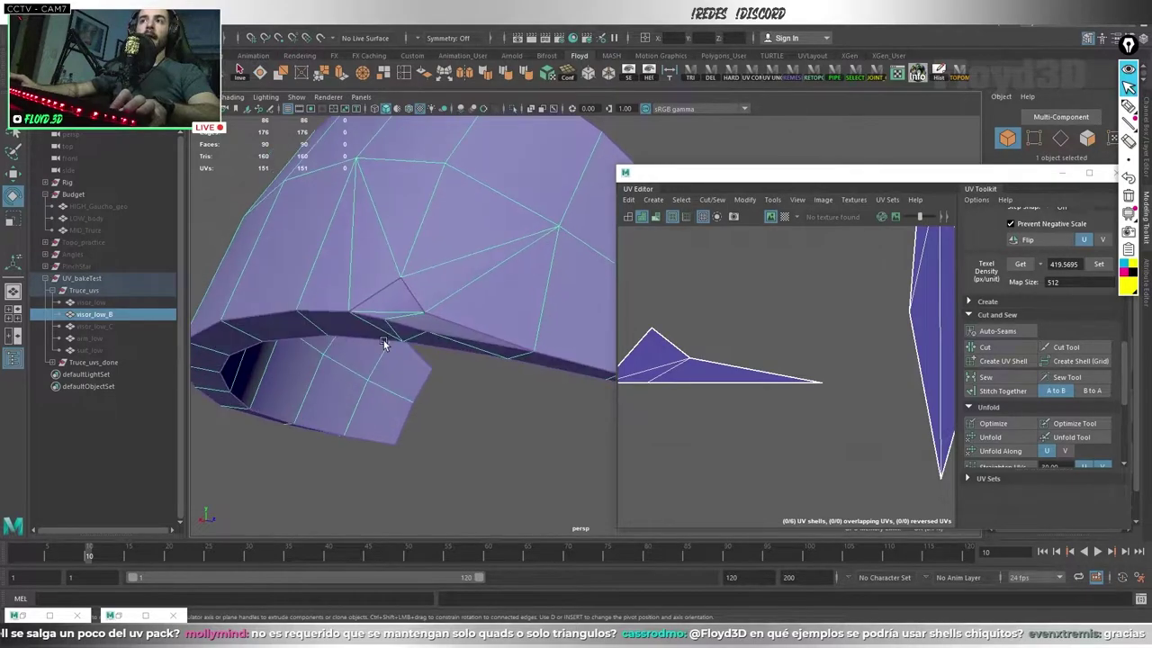
right_click_drag(416, 302, 417, 270)
left_click(309, 278)
mouse_move(308, 279)
left_mouse_down("alt")
mouse_move(411, 386)
mouse_move(399, 366)
mouse_move(401, 388)
left_mouse_up("alt")
- Select an edge loop and several seam edges on the visor to compare with its UVs
left_click(512, 246)
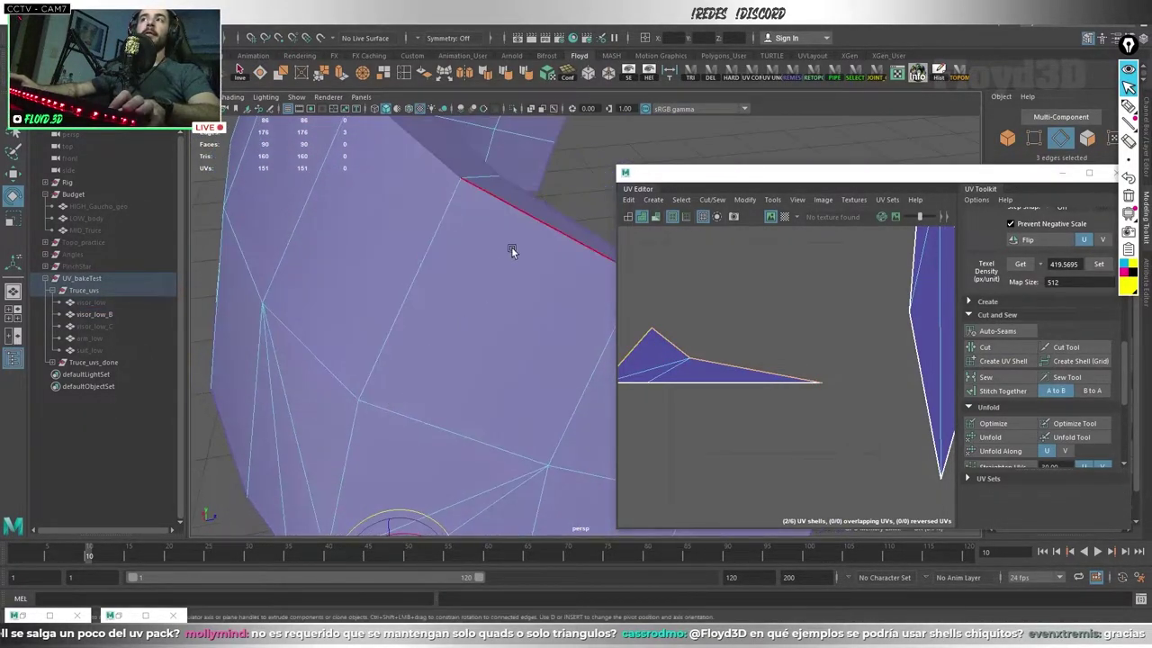
mouse_move(539, 281)
left_mouse_down("alt")
mouse_move(320, 309)
mouse_move(401, 331)
mouse_move(410, 225)
mouse_move(404, 360)
mouse_move(427, 256)
mouse_move(437, 331)
left_mouse_up("alt")
double_click(442, 314)
left_click(427, 257)
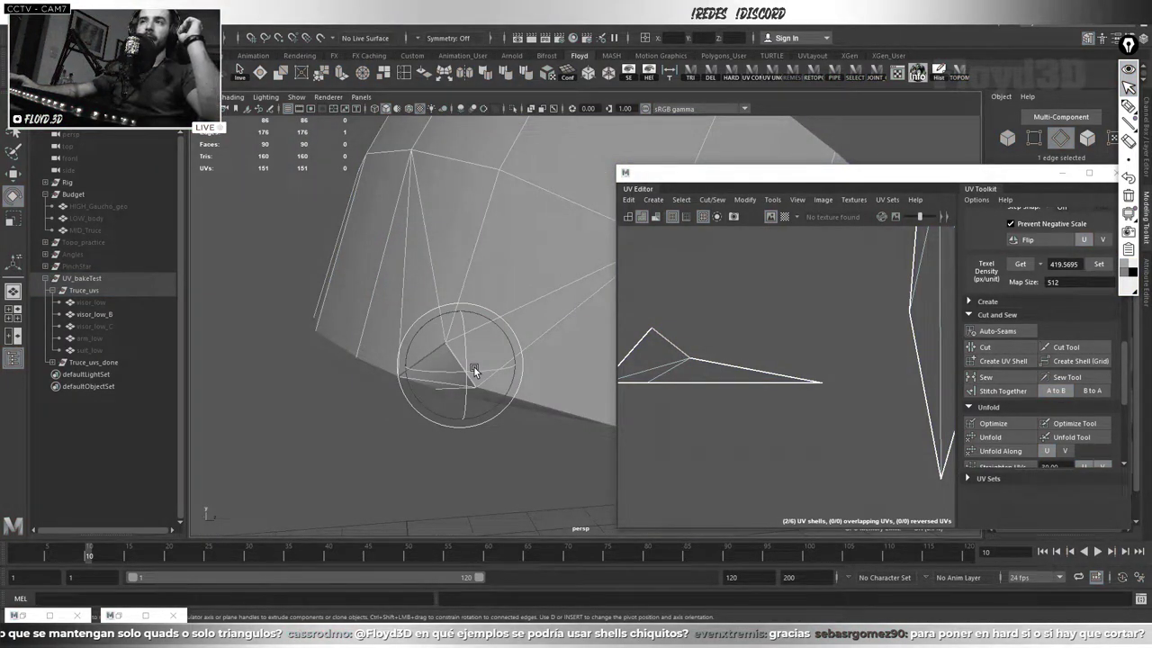
left_click(522, 396, "shift")
mouse_move(540, 404)
left_mouse_down("alt")
mouse_move(413, 378)
mouse_move(396, 317)
left_mouse_up("alt")
left_click(433, 386, "shift")
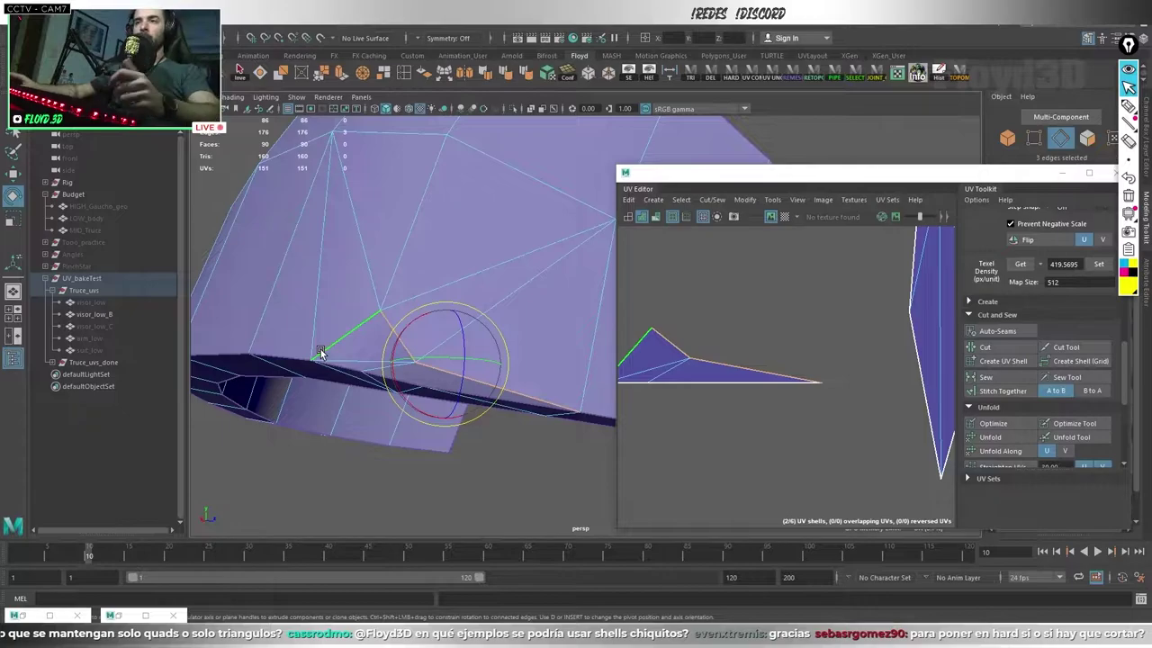
- Return to object mode and zoom out the UV Editor to show all six shells
key("F8")
mouse_move(502, 391)
left_mouse_down("alt")
mouse_move(419, 424)
mouse_move(455, 414)
mouse_move(354, 349)
left_mouse_up("alt")
mouse_move(341, 283)
left_mouse_down("alt")
mouse_move(368, 384)
mouse_move(465, 280)
mouse_move(558, 324)
left_mouse_up("alt")
scroll(746, 357, "down", 2)
scroll(746, 357, "down", 2)
scroll(774, 364, "down", 2)
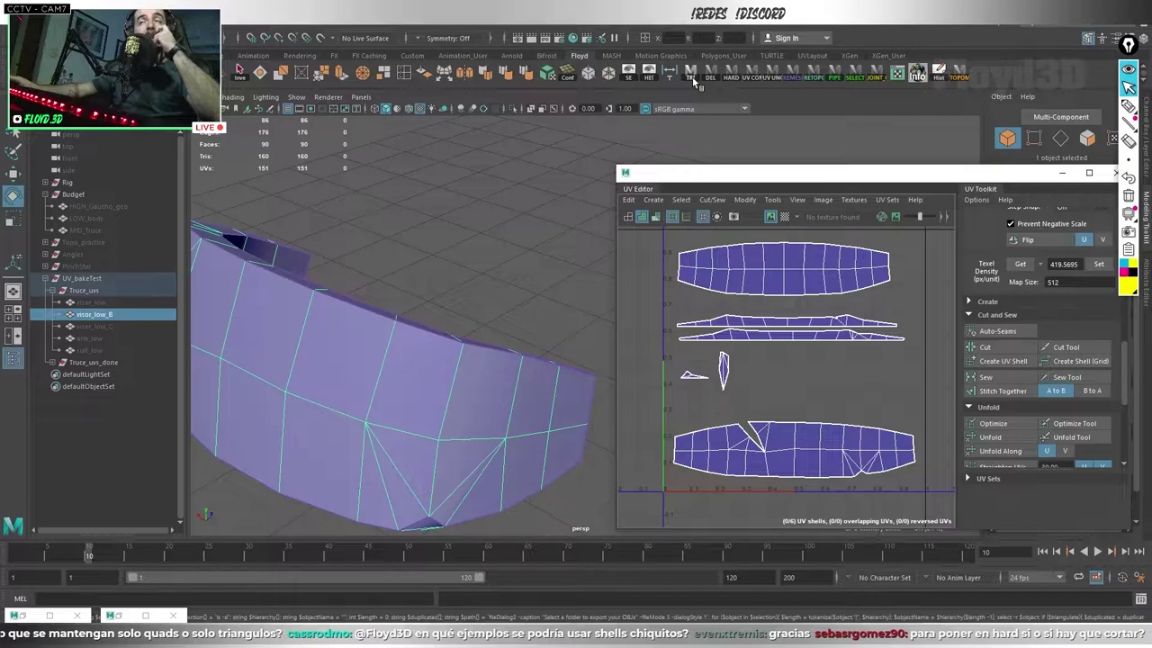
- Export the visor as an OBJ to the chosen folder and switch to Marmoset Toolbag
middle_click(265, 162)
left_click(188, 284)
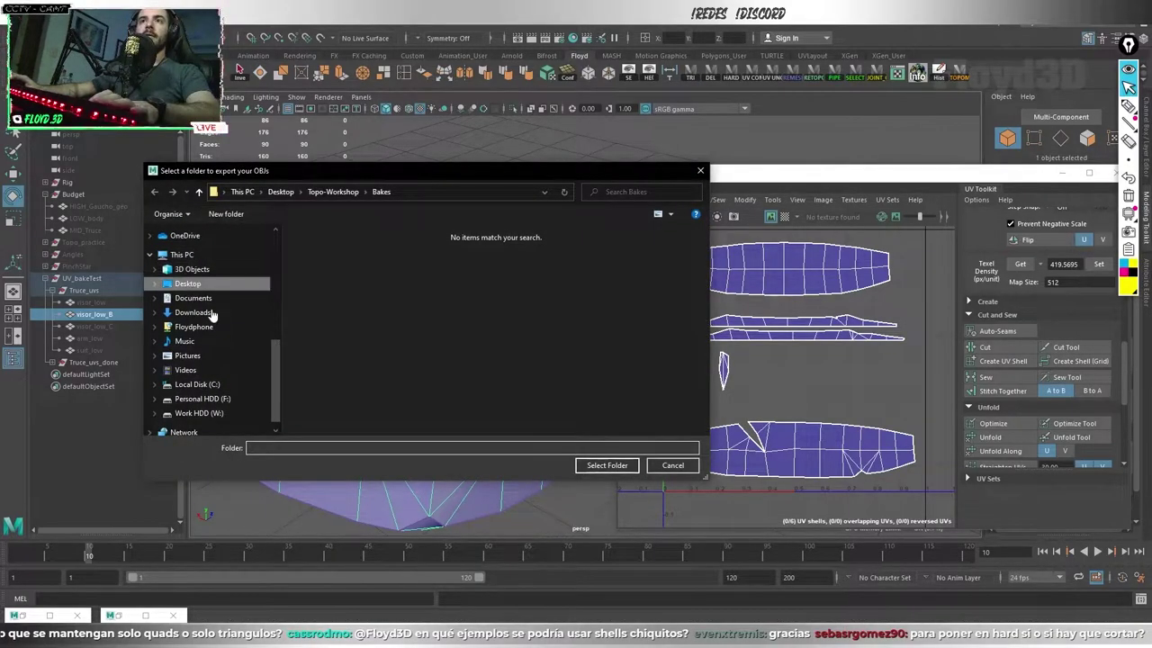
left_click(621, 470)
key("alt+Tab")
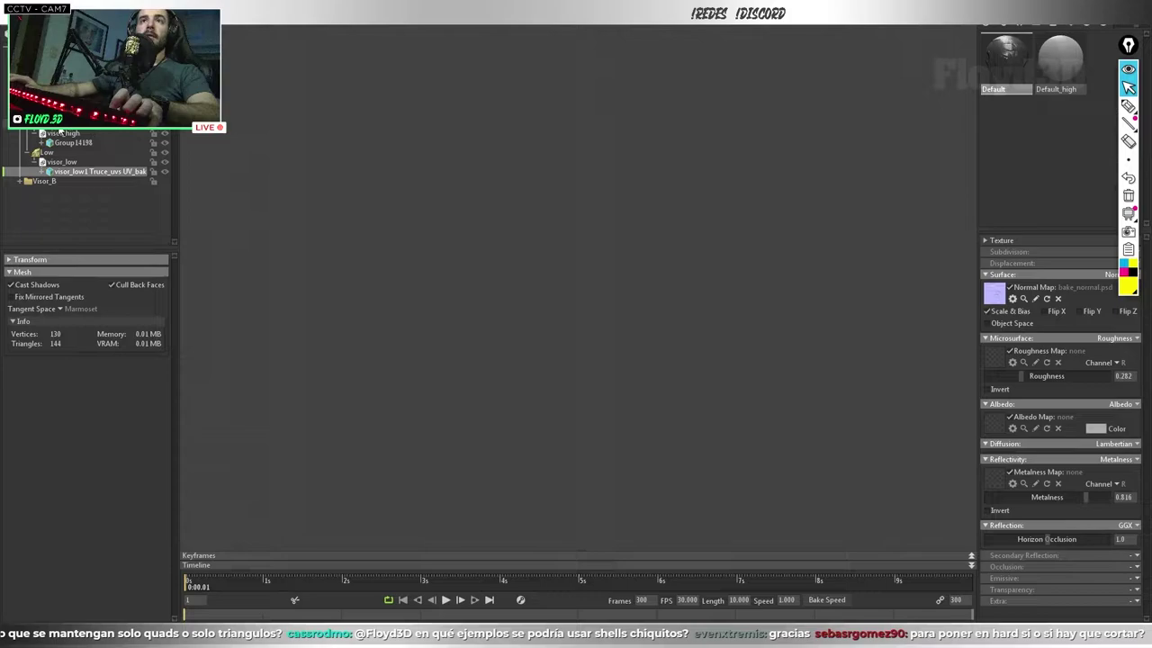
- Duplicate visor_high with its Group14198 mesh and orbit to view the visor from above
left_click(61, 132)
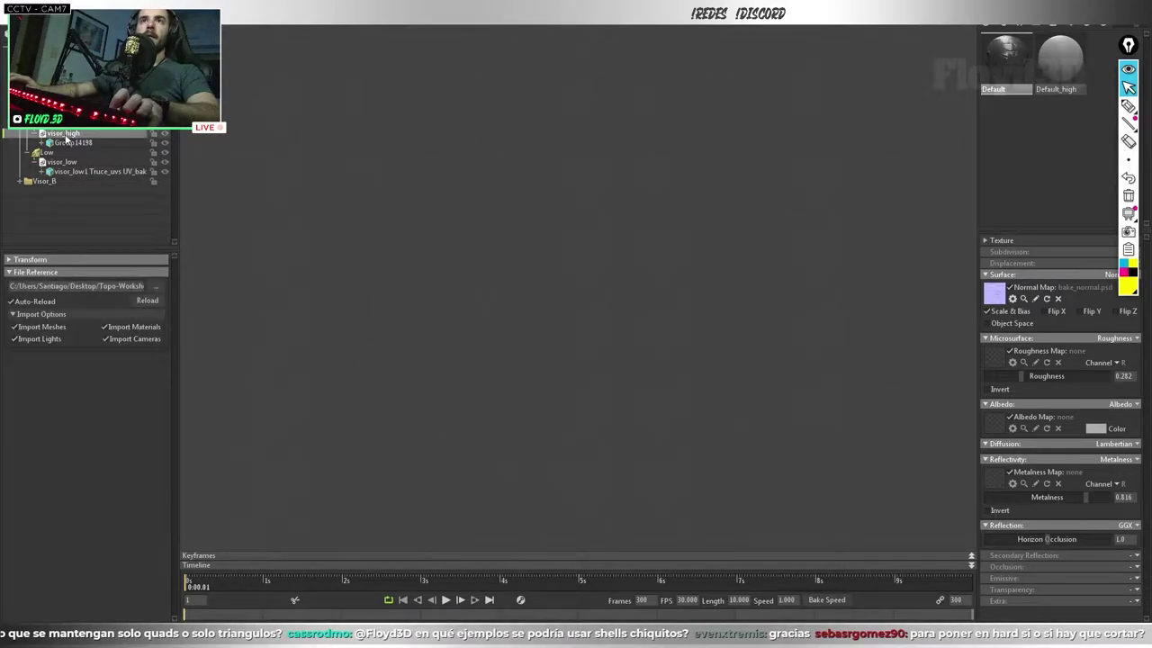
left_click(67, 142)
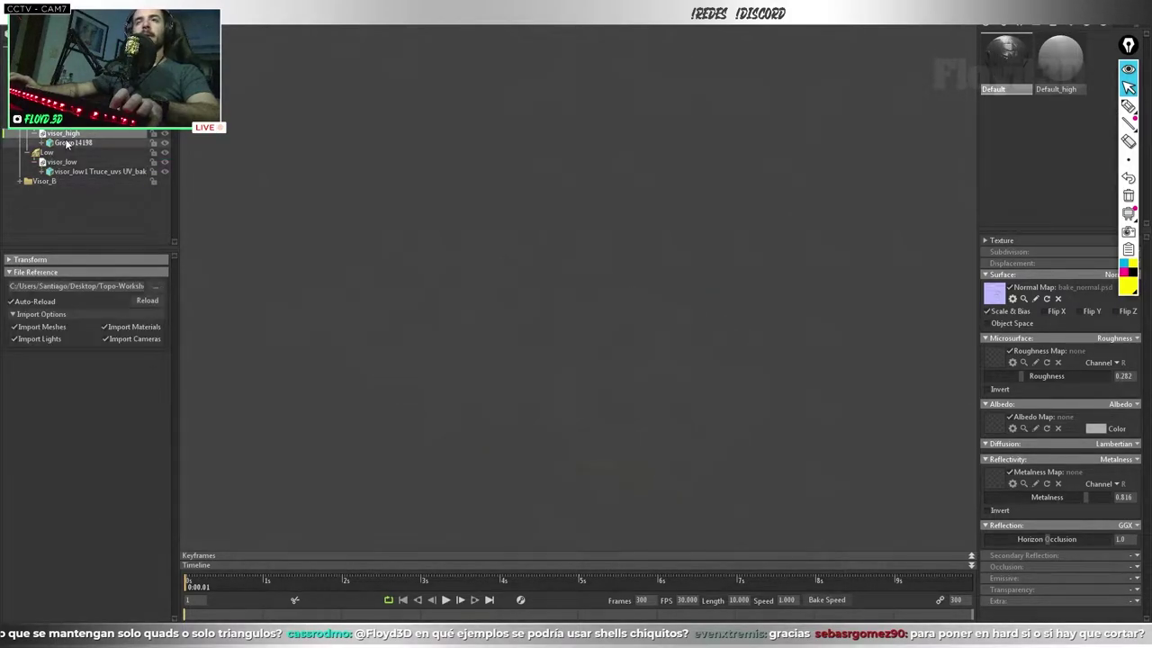
key("ctrl+d")
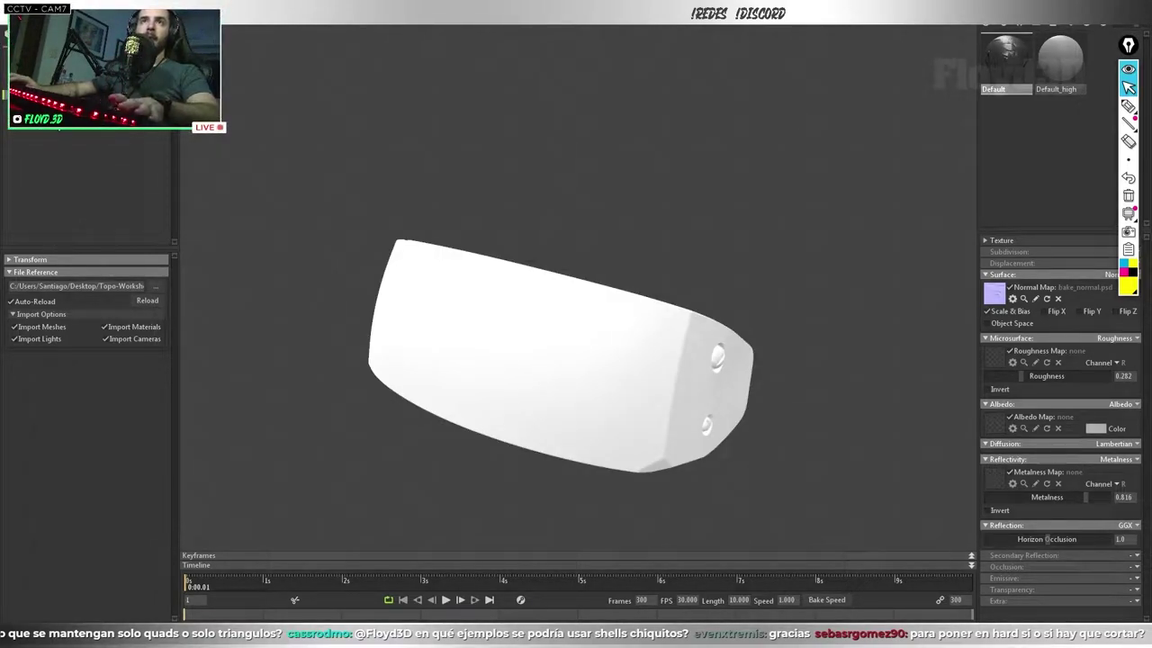
left_click_drag(537, 291, 641, 261)
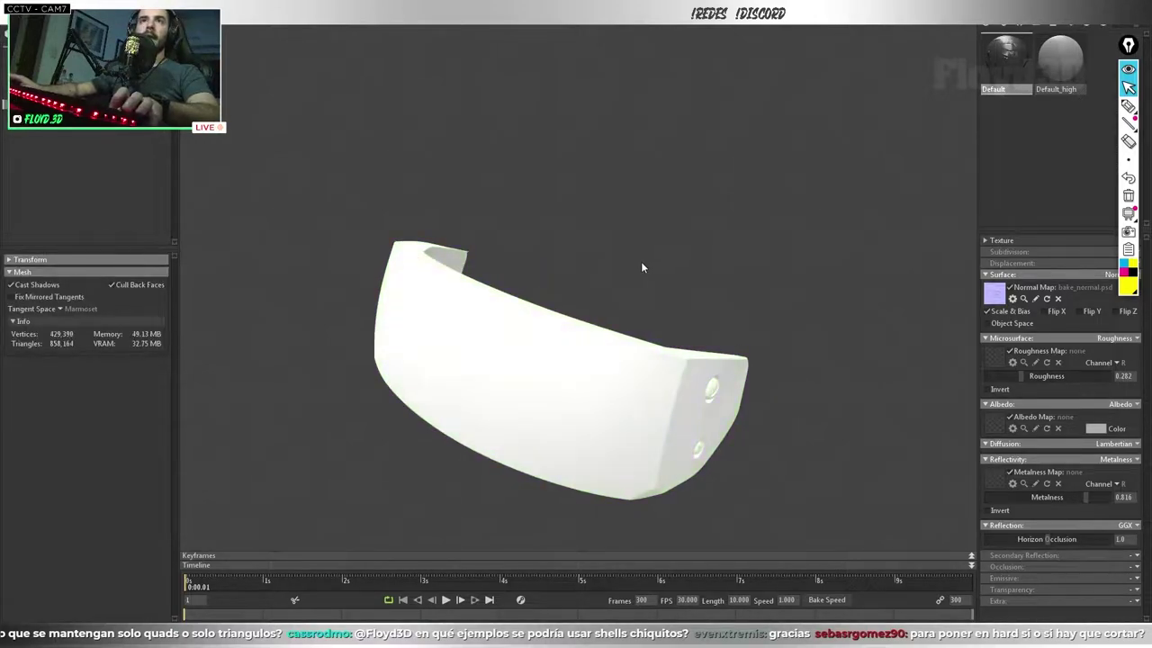
key("super")
key("super")
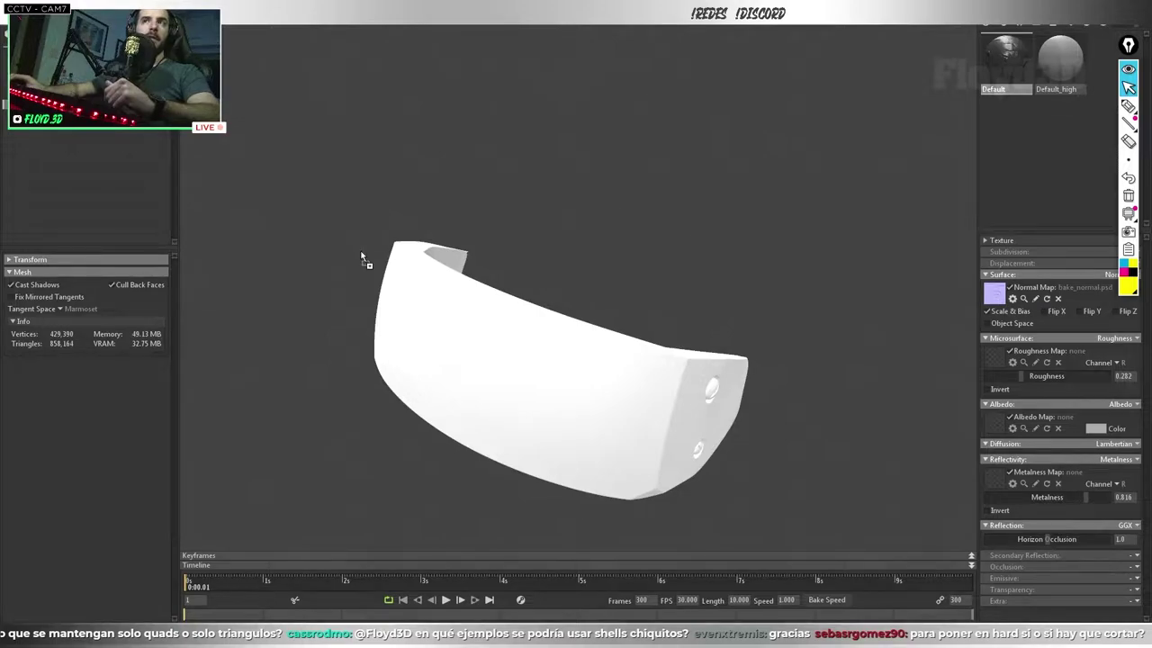
- Drag the Default_high material onto the low-poly visor mesh
left_click(511, 353)
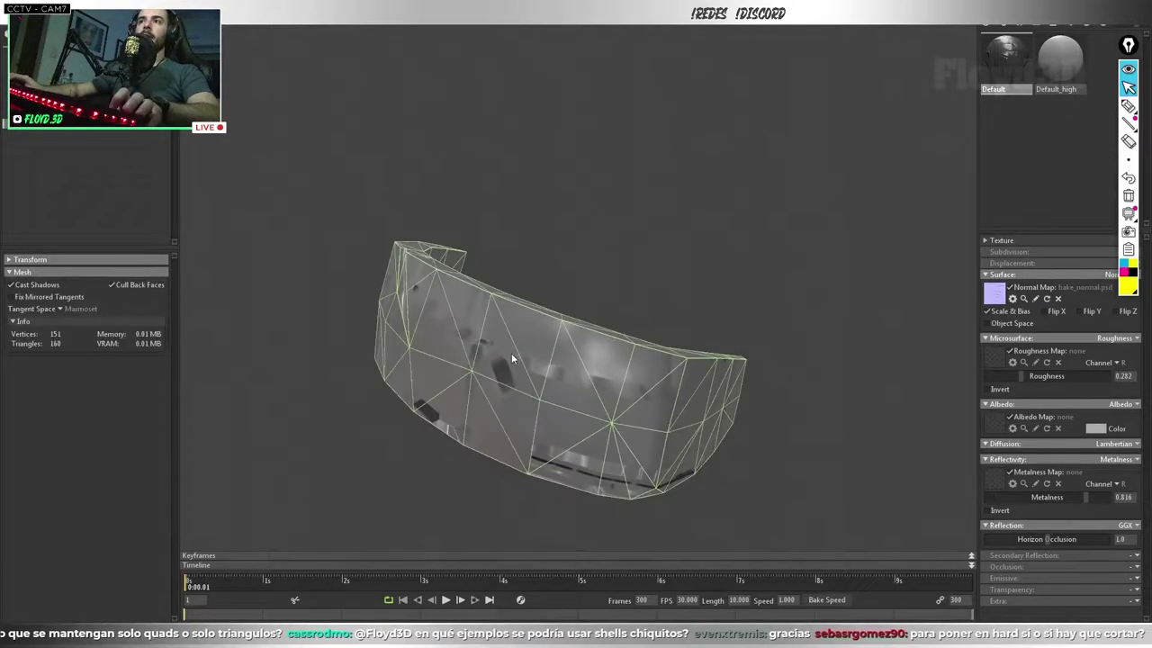
left_click(562, 425)
left_click(1059, 72)
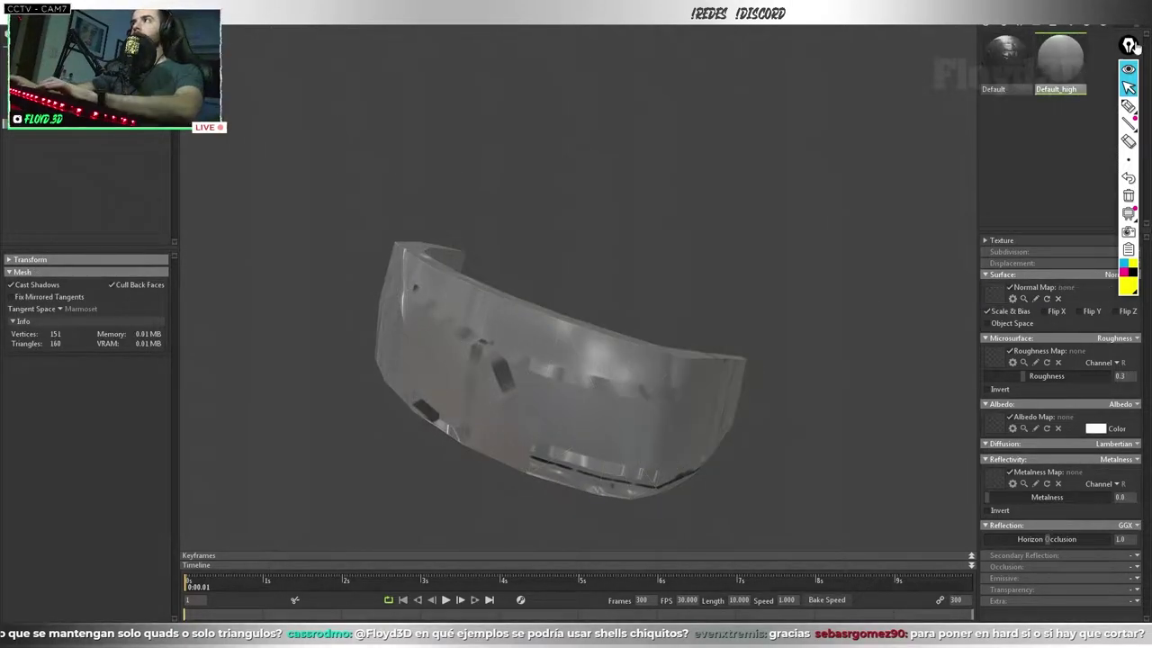
mouse_move(1071, 60)
left_mouse_down()
mouse_move(546, 383)
mouse_move(570, 379)
left_mouse_up()
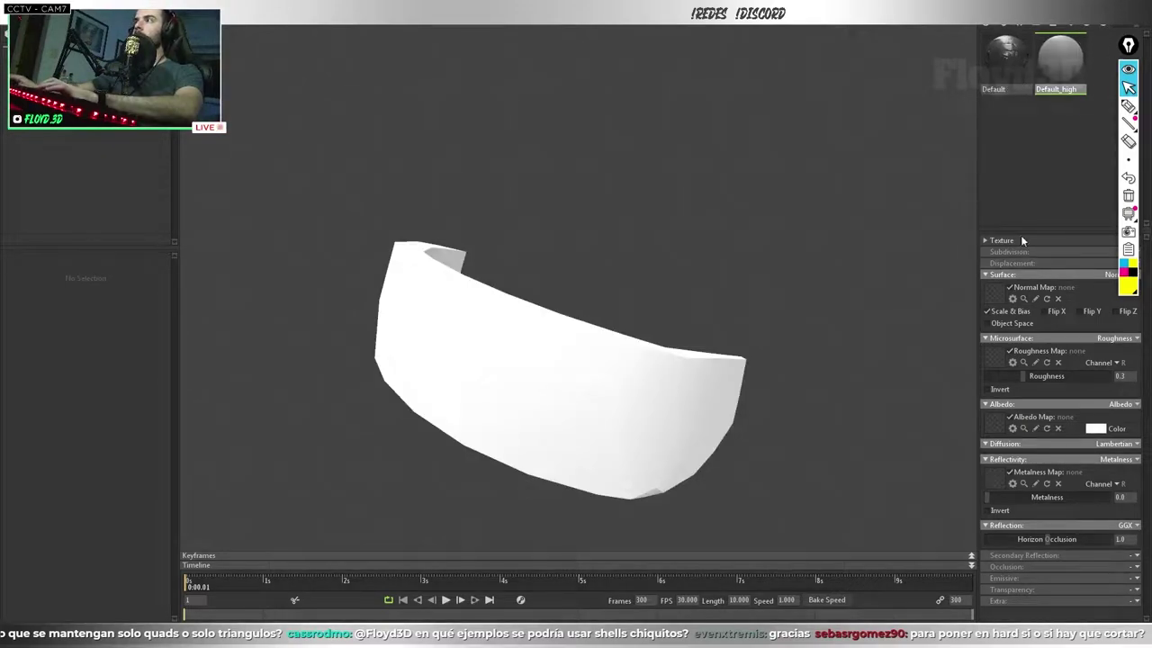
left_click(1130, 61)
- Create a new grey-albedo material and delete the Default_high material
left_click(998, 25)
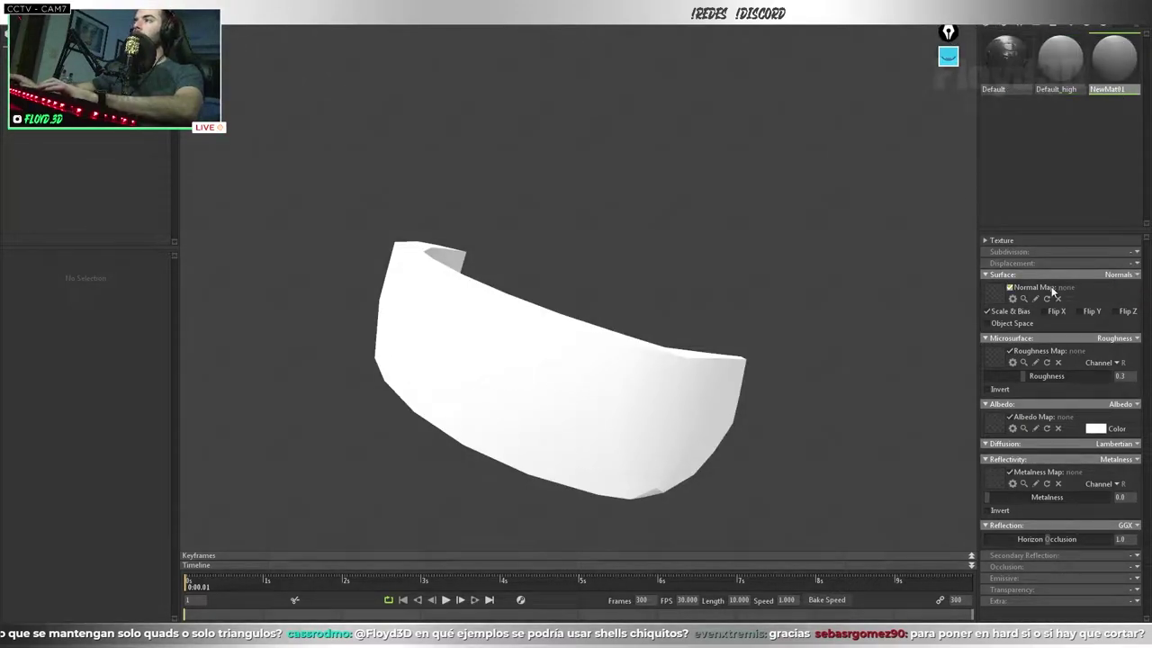
left_click(1095, 429)
left_click_drag(233, 478, 155, 511)
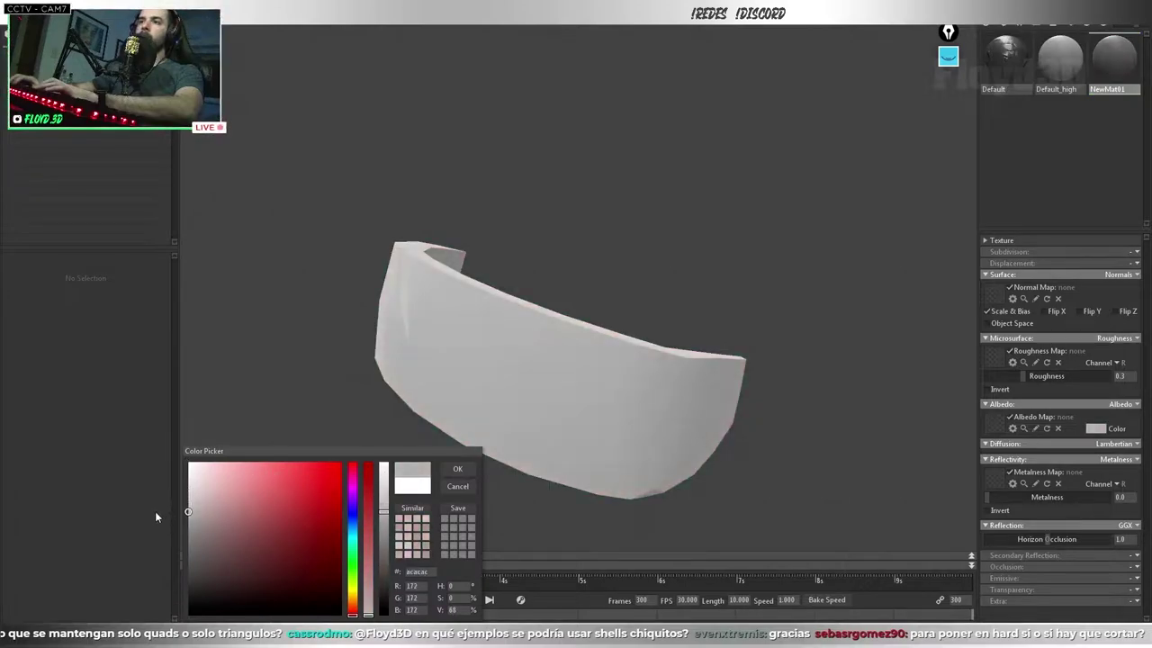
left_click(1058, 65)
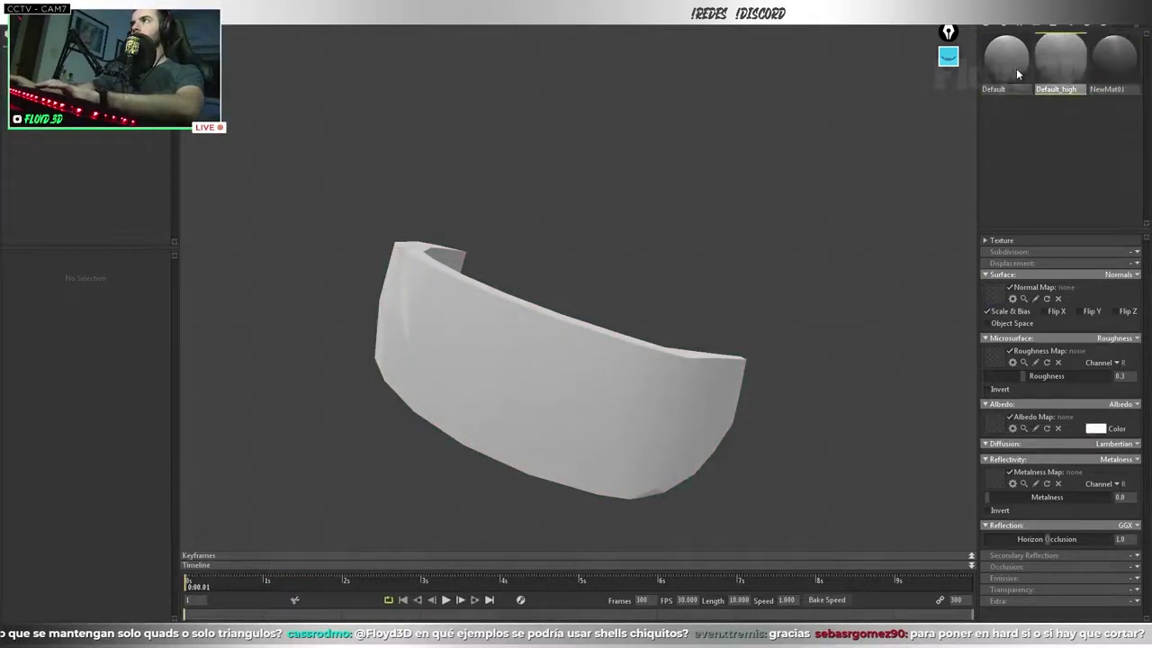
key("Delete")
left_click(535, 315)
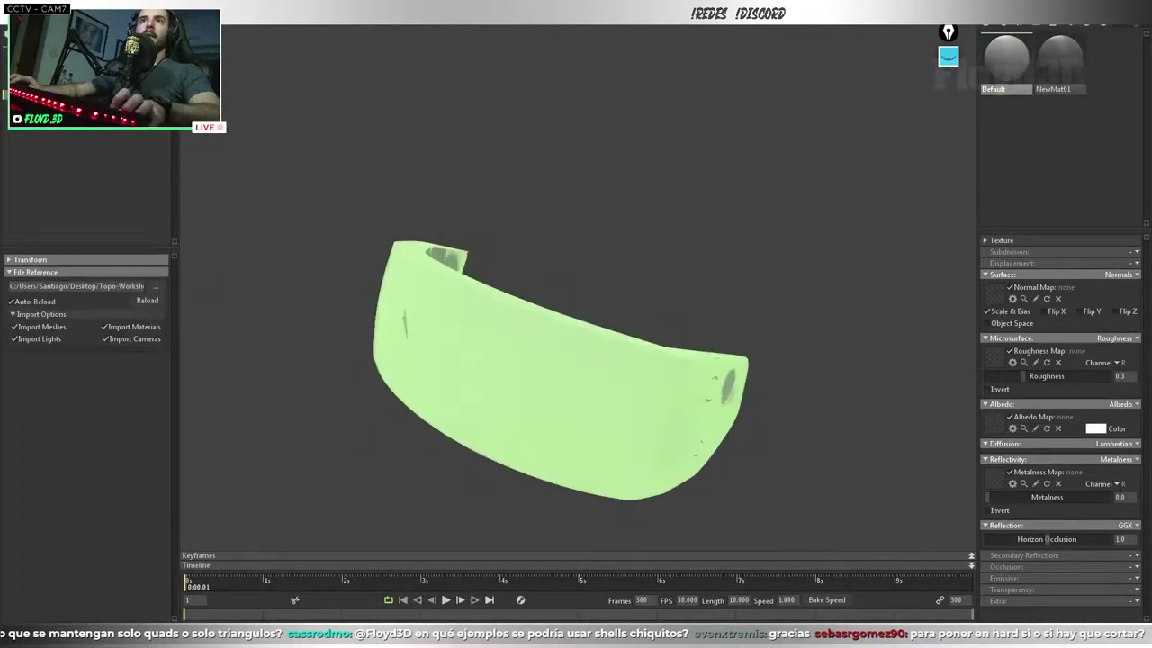
- Apply a new pure red NewMat02 material to the visor and add a new baker
left_click(993, 27)
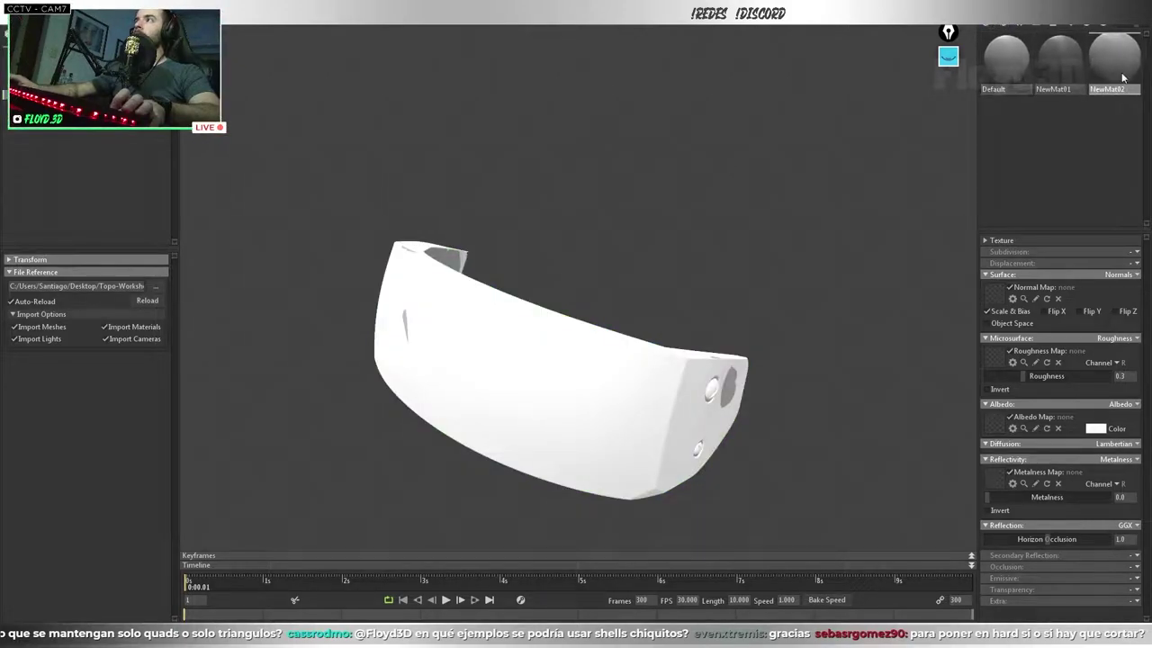
left_click(1095, 429)
left_click(322, 488)
mouse_move(1114, 56)
left_mouse_down()
mouse_move(558, 378)
mouse_move(637, 292)
left_mouse_up()
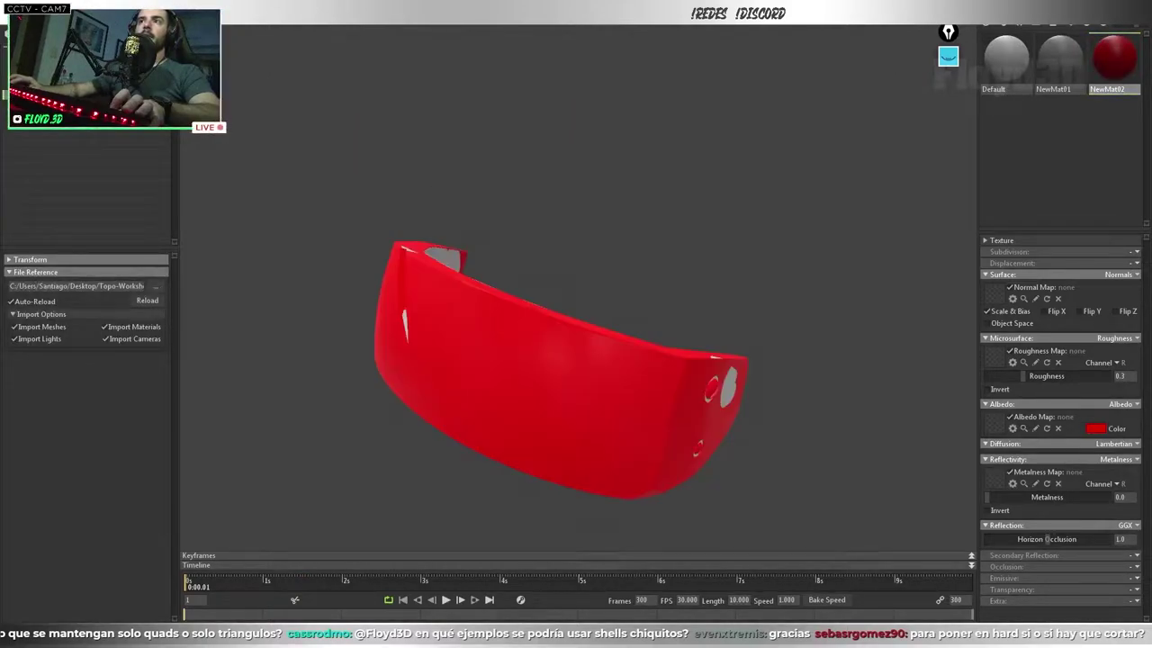
key("ctrl+b")
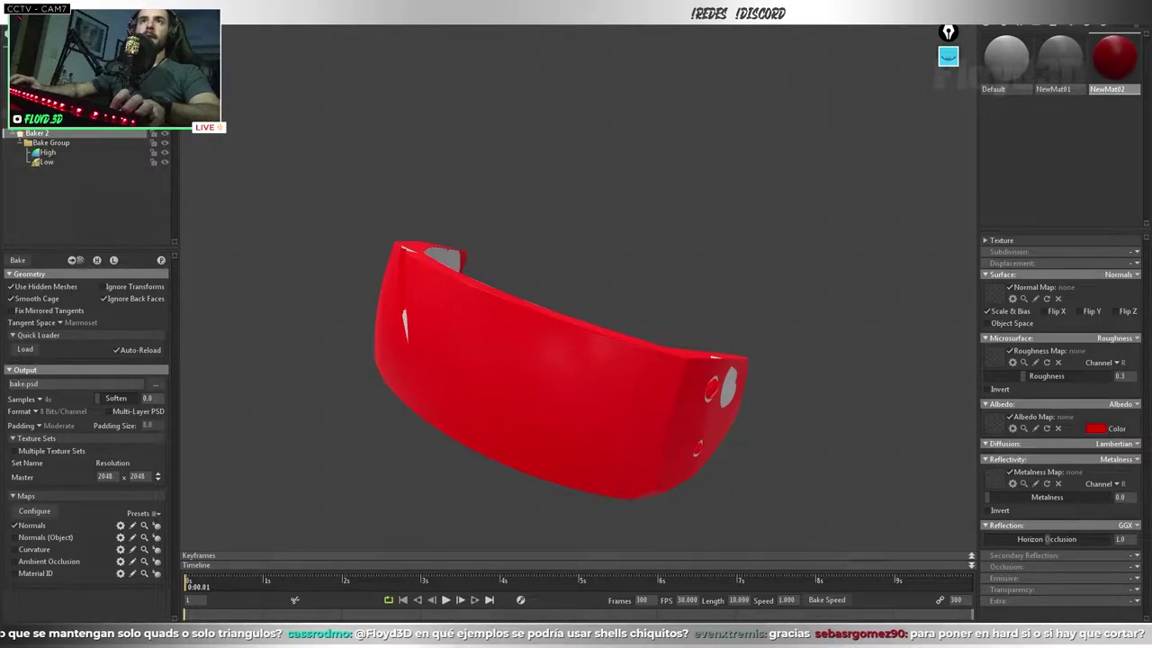
- Set the baker's output file to test.psd
left_click_drag(72, 133, 44, 143)
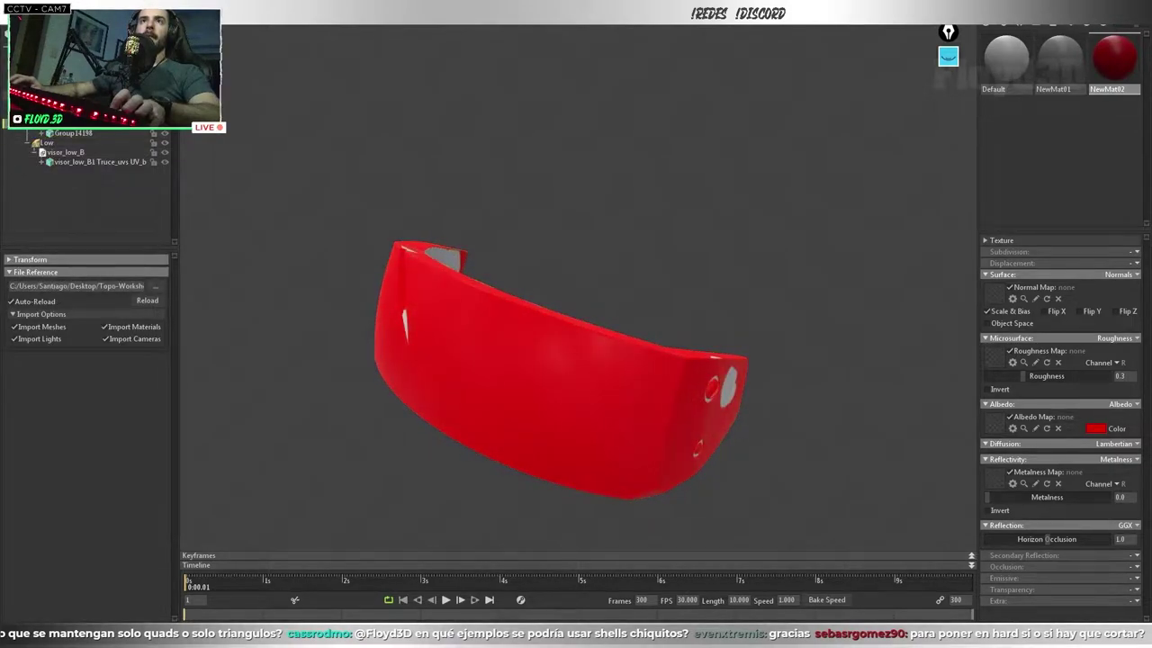
left_click(47, 142)
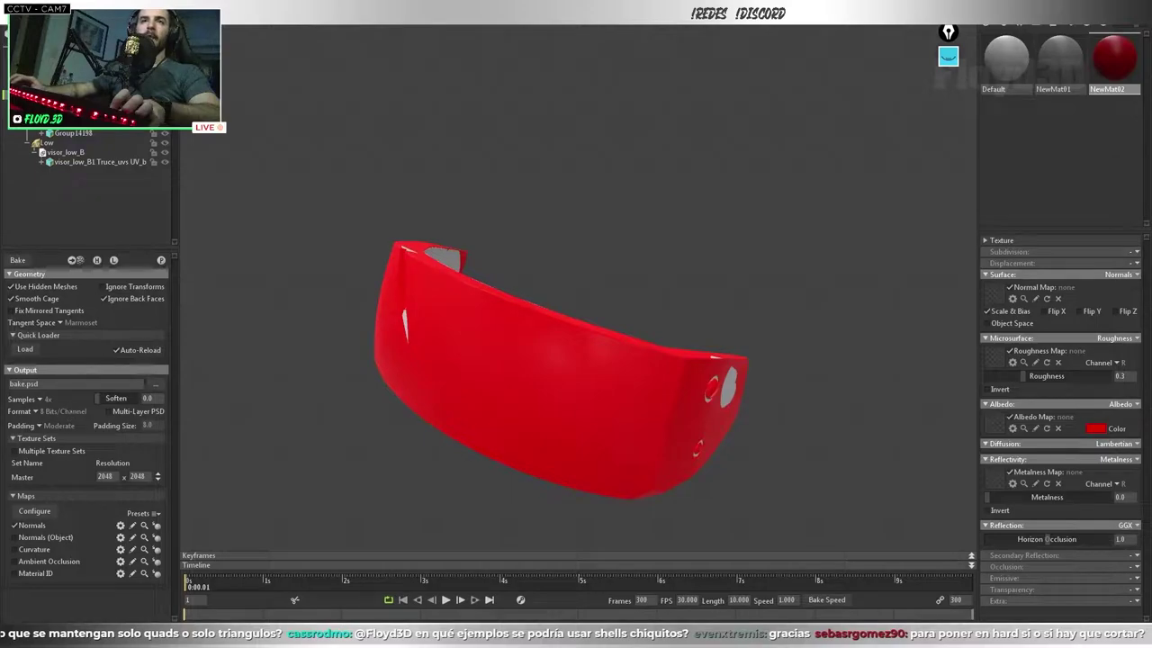
left_click(150, 384)
type("test")
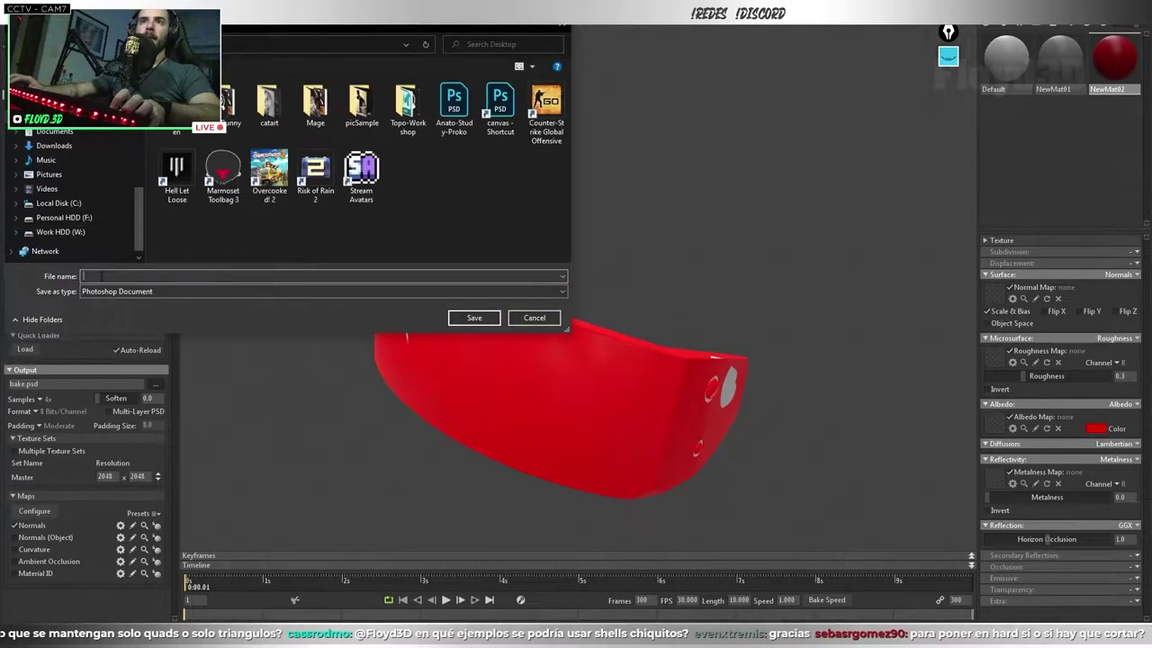
key("Return")
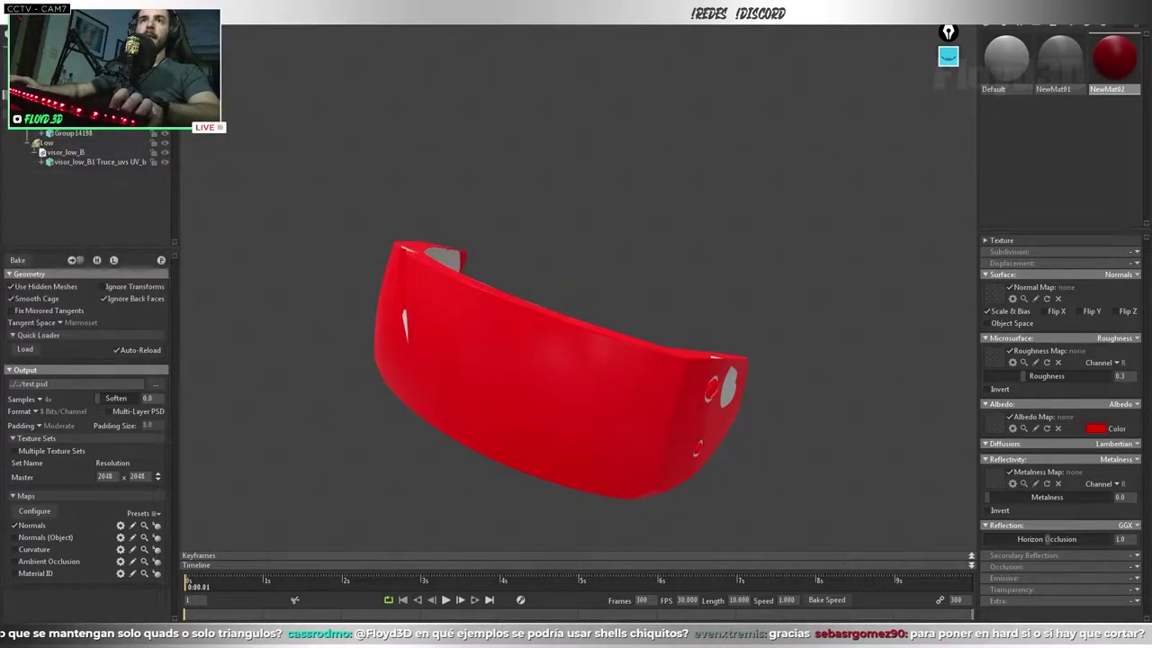
- Hide the low-poly mesh so only the red visor shows in the viewport
left_click(95, 162)
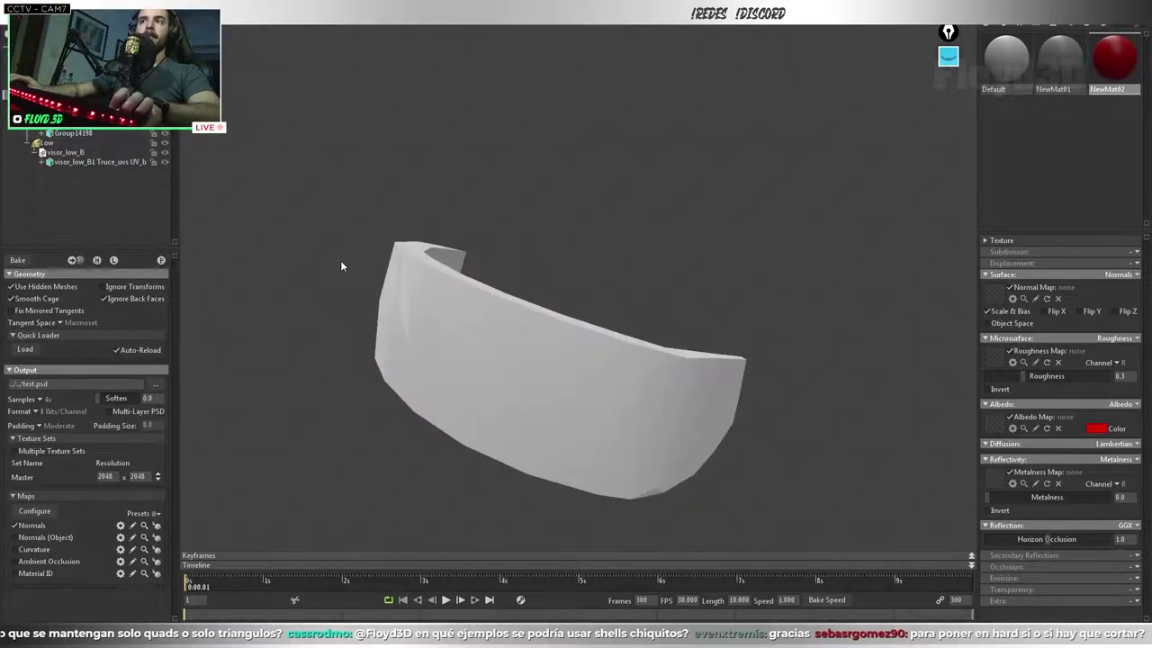
mouse_move(653, 293)
left_mouse_down()
mouse_move(505, 172)
mouse_move(648, 201)
mouse_move(602, 264)
mouse_move(517, 321)
mouse_move(719, 396)
mouse_move(612, 373)
mouse_move(581, 383)
mouse_move(576, 363)
mouse_move(403, 365)
left_mouse_up()
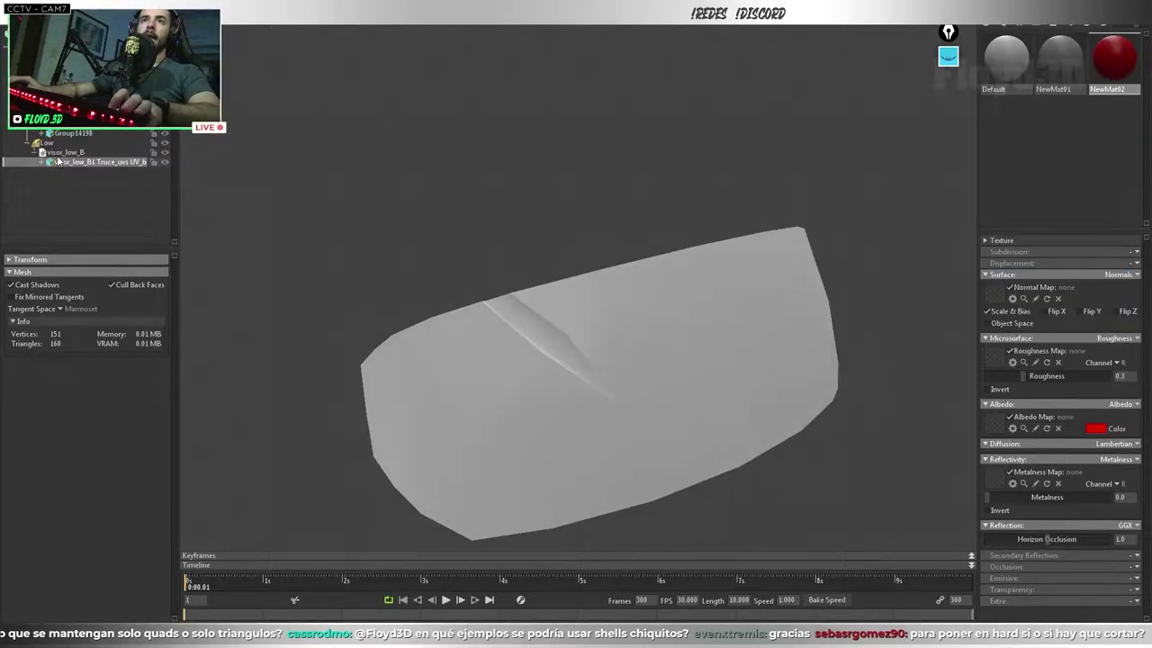
left_click(72, 113)
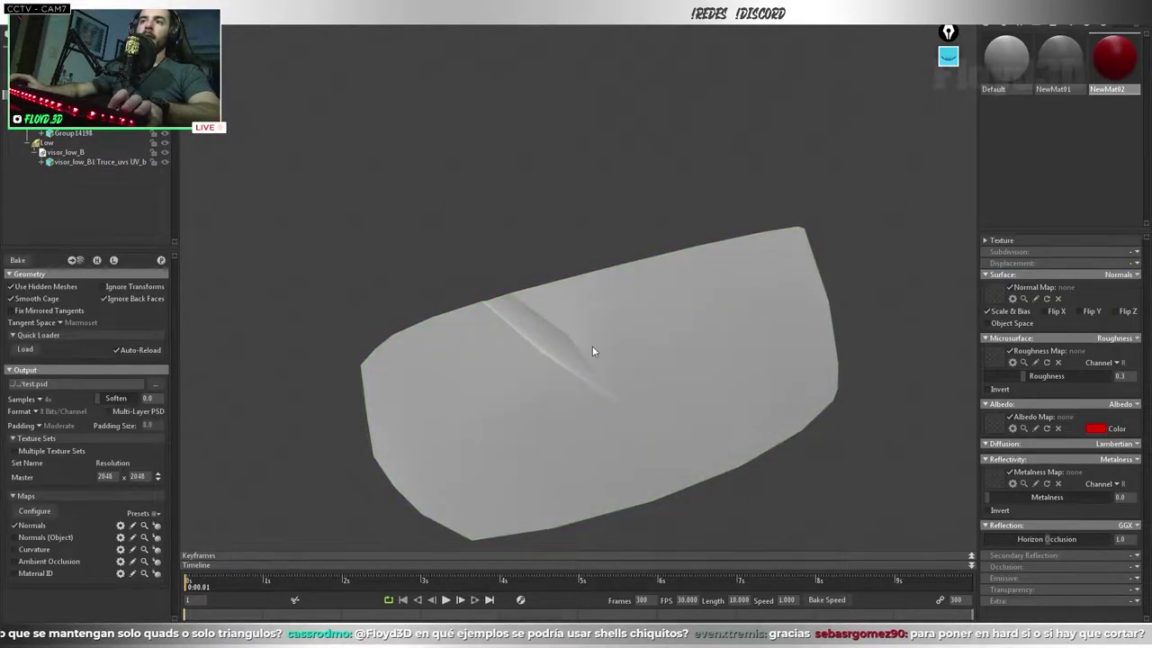
mouse_move(592, 351)
left_mouse_down()
mouse_move(453, 357)
mouse_move(589, 381)
mouse_move(504, 369)
left_mouse_up()
left_click(166, 145)
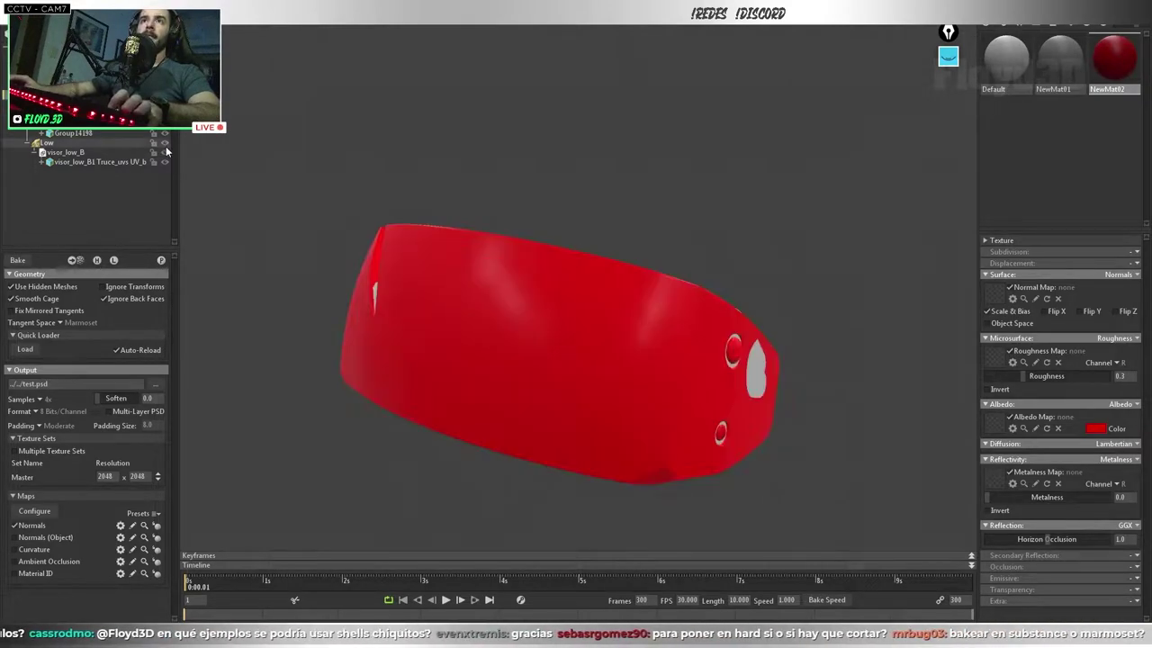
left_click(166, 146)
- Change NewMat02's albedo to a lighter, pinker red
left_click(1095, 429)
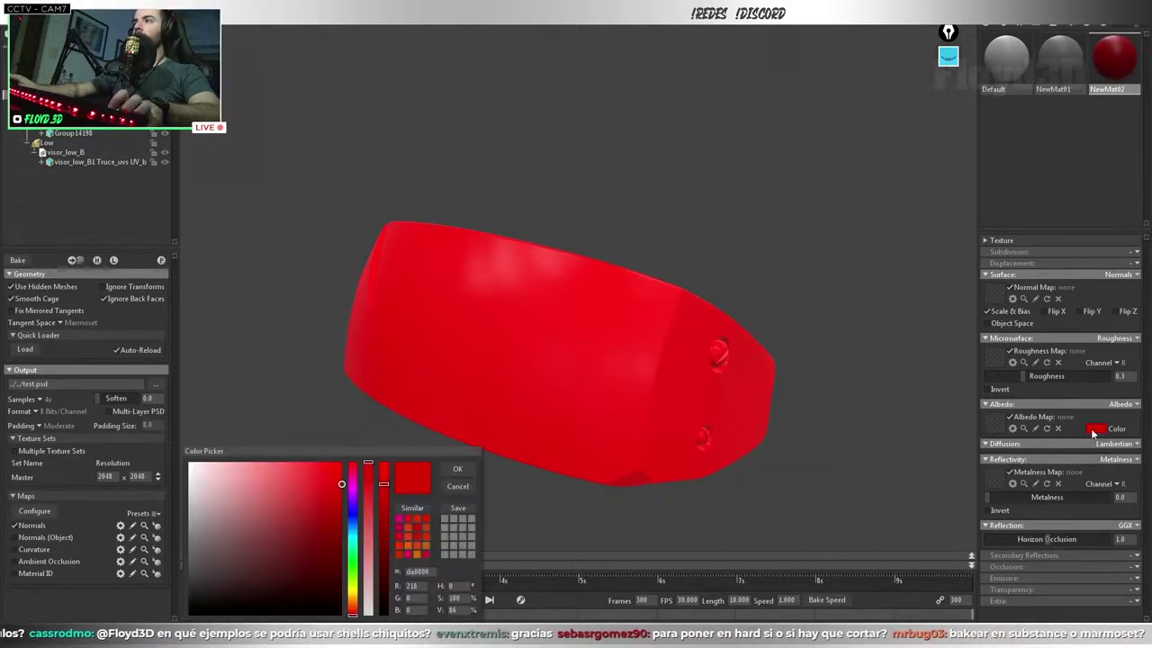
left_click_drag(299, 494, 286, 503)
left_click(441, 486)
mouse_move(441, 485)
left_mouse_down()
mouse_move(482, 404)
mouse_move(625, 436)
mouse_move(559, 355)
mouse_move(756, 342)
mouse_move(751, 360)
mouse_move(568, 401)
mouse_move(466, 399)
mouse_move(502, 426)
left_mouse_up()
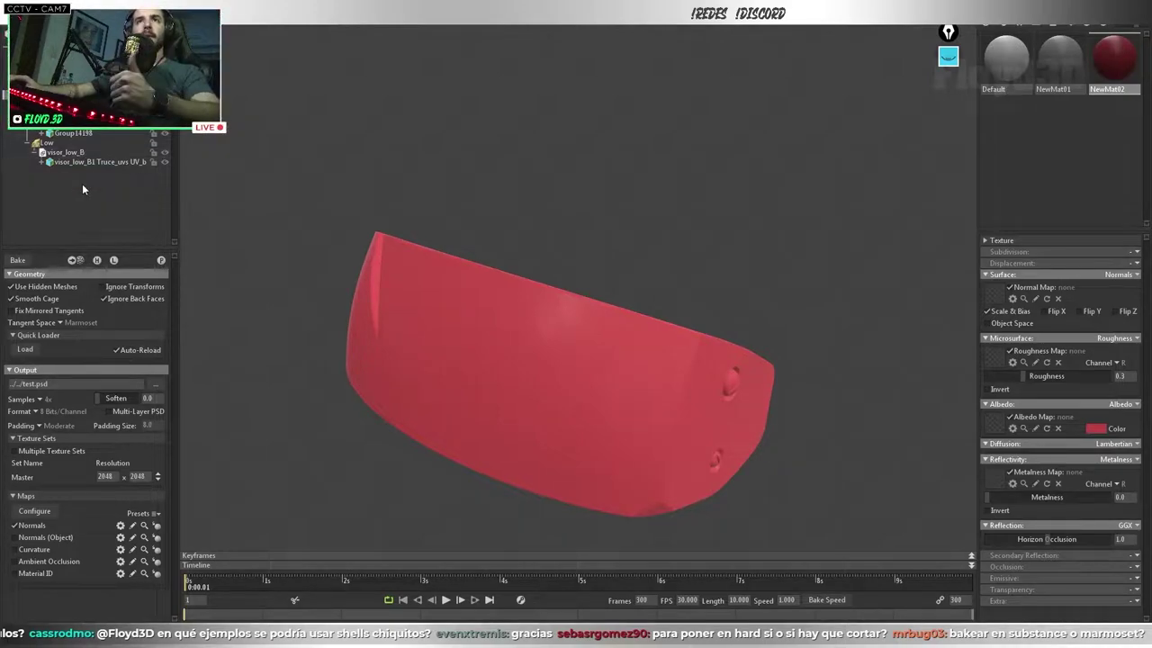
- Show only the low-poly visor and bake at 1024x1024 with 16x samples and Extreme padding
left_click(164, 133)
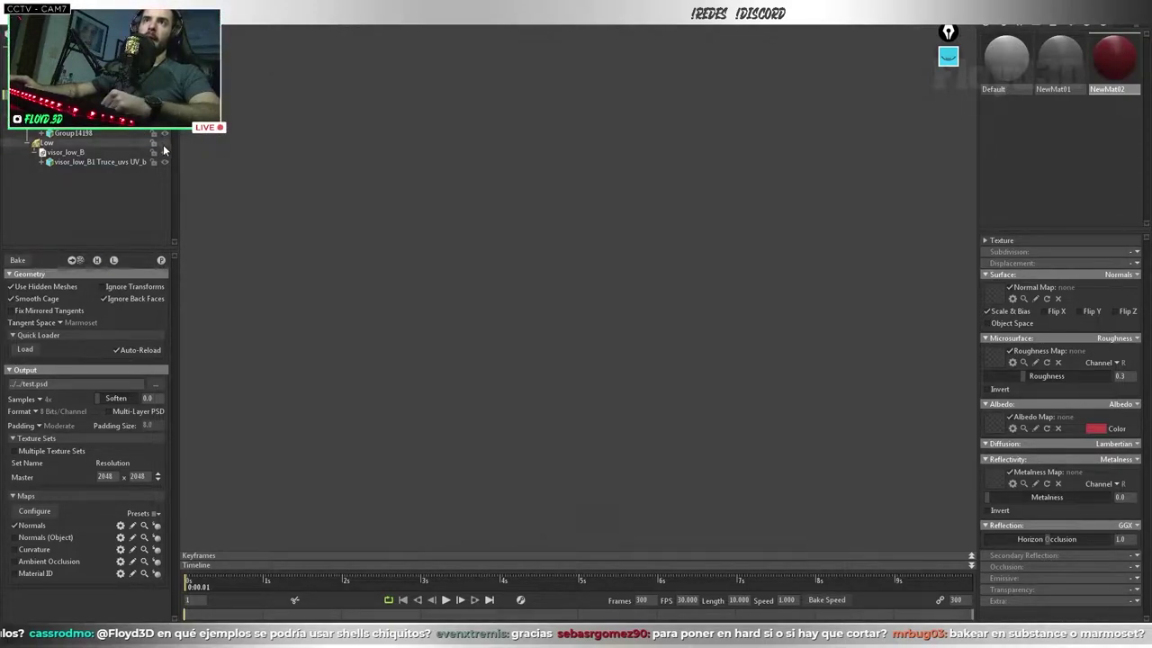
left_click(163, 145)
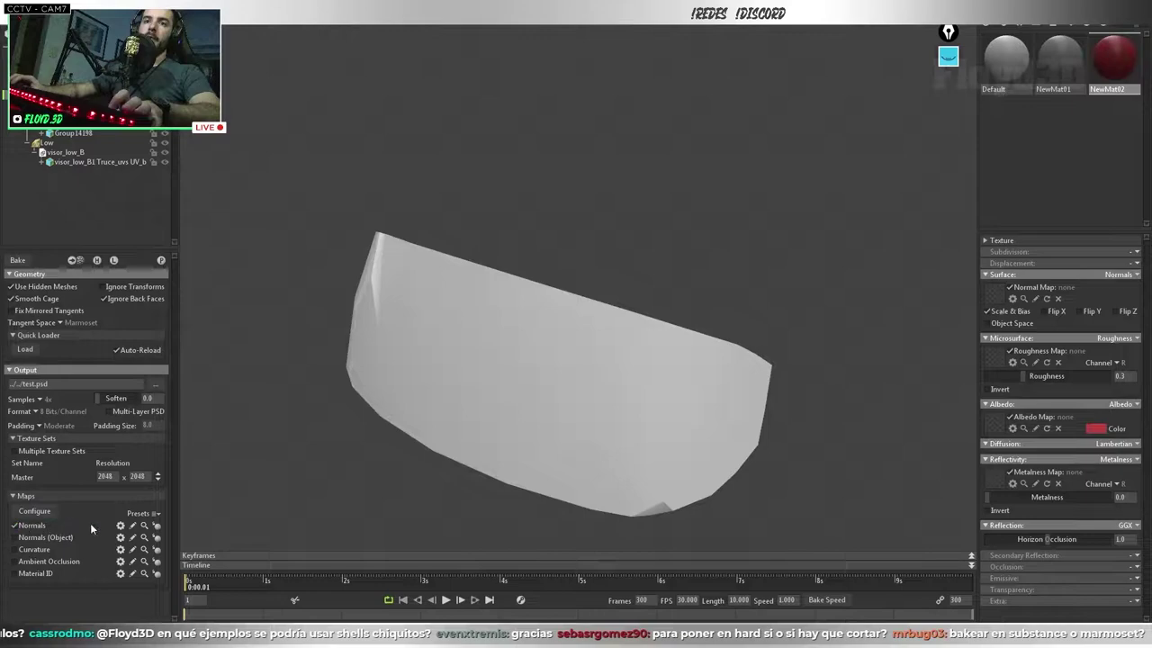
left_click(158, 480)
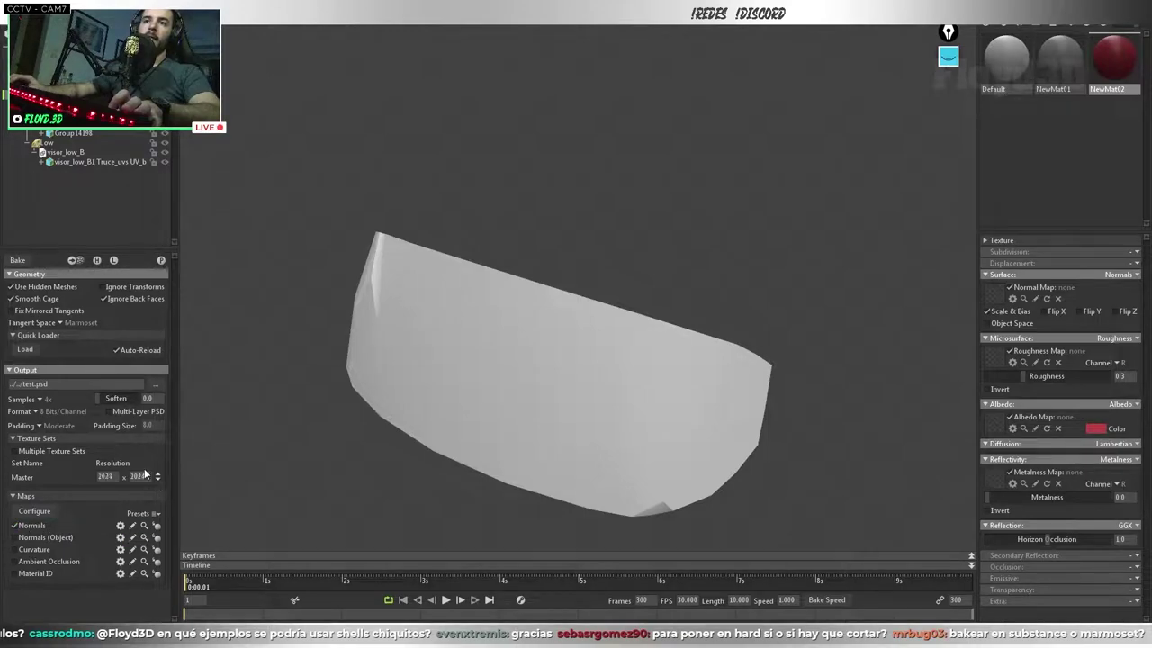
left_click(45, 398)
left_click(41, 413)
left_click(66, 447)
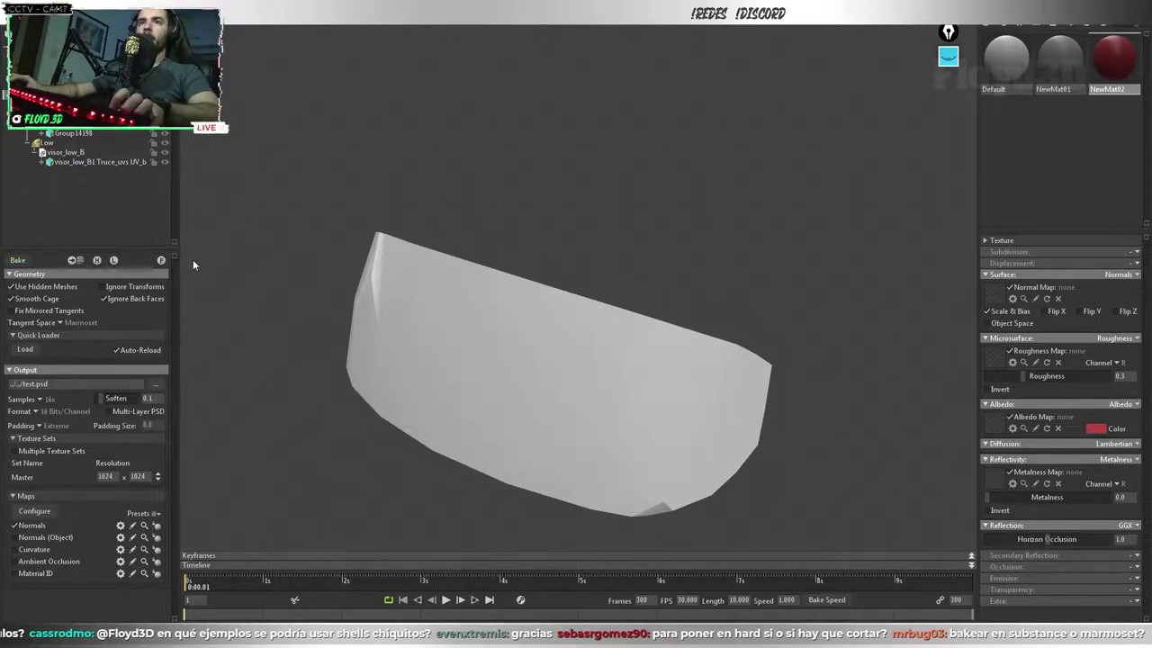
mouse_move(609, 368)
left_mouse_down()
mouse_move(492, 340)
mouse_move(519, 386)
mouse_move(561, 392)
mouse_move(499, 355)
mouse_move(421, 379)
left_mouse_up()
scroll(359, 387, "up", 2)
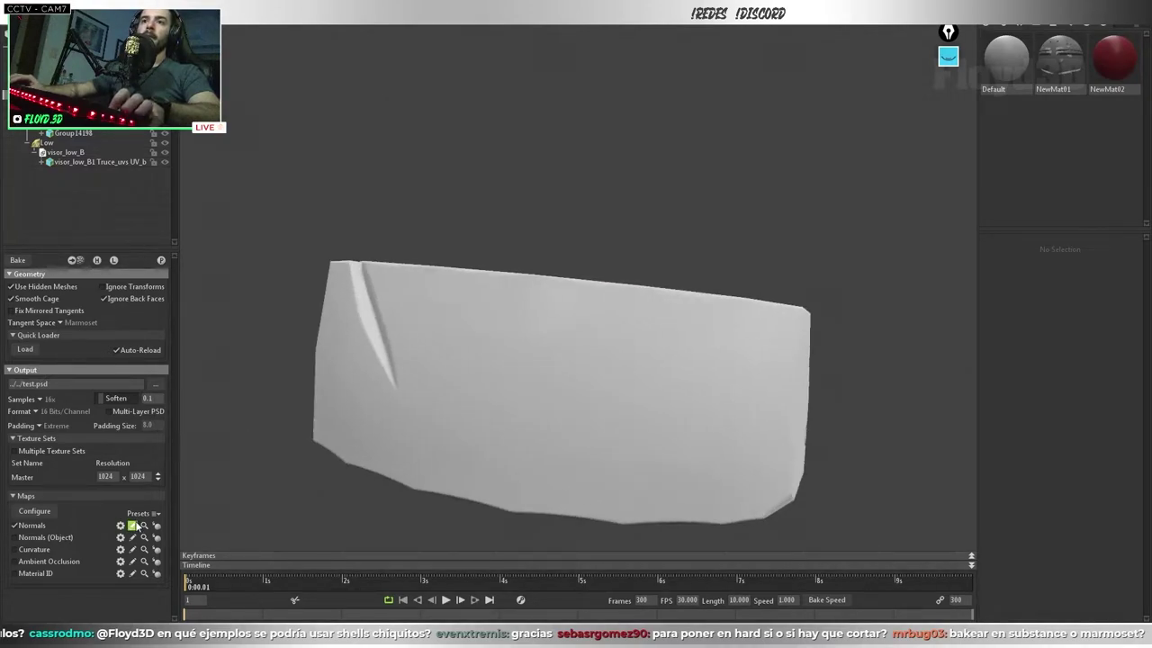
- Bake and preview the normal map, orbiting to inspect the baked detail on the visor
left_click(158, 528)
mouse_move(520, 390)
left_mouse_down()
mouse_move(458, 391)
mouse_move(444, 375)
mouse_move(496, 382)
mouse_move(458, 329)
left_mouse_up()
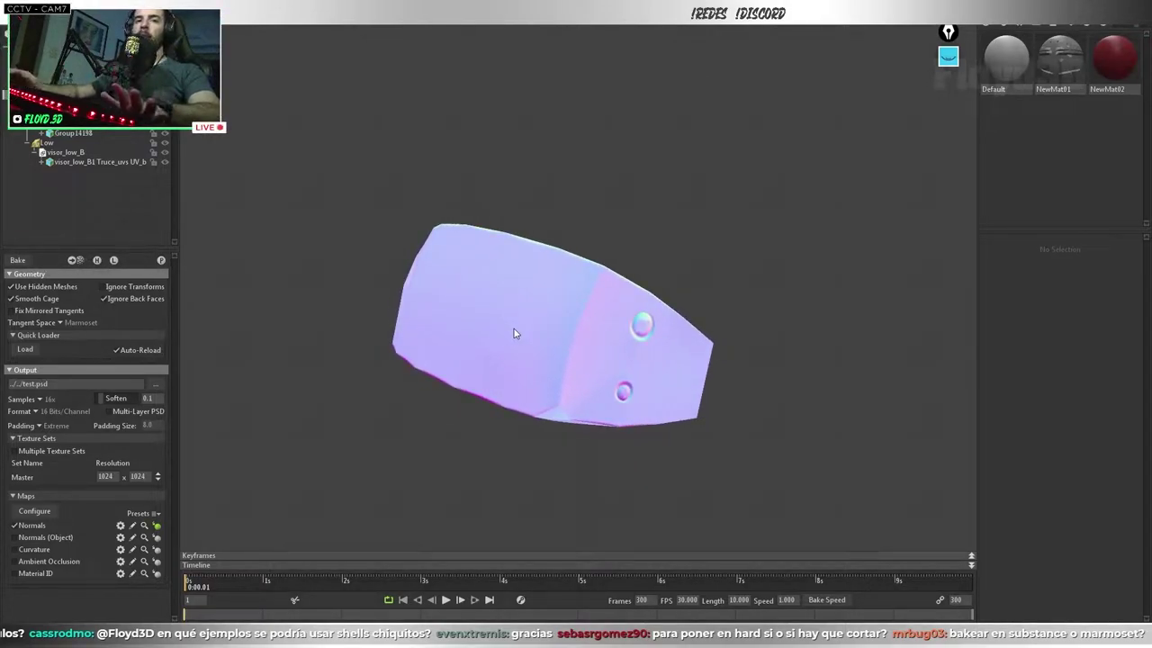
mouse_move(514, 333)
left_mouse_down()
mouse_move(451, 364)
mouse_move(504, 234)
left_mouse_up()
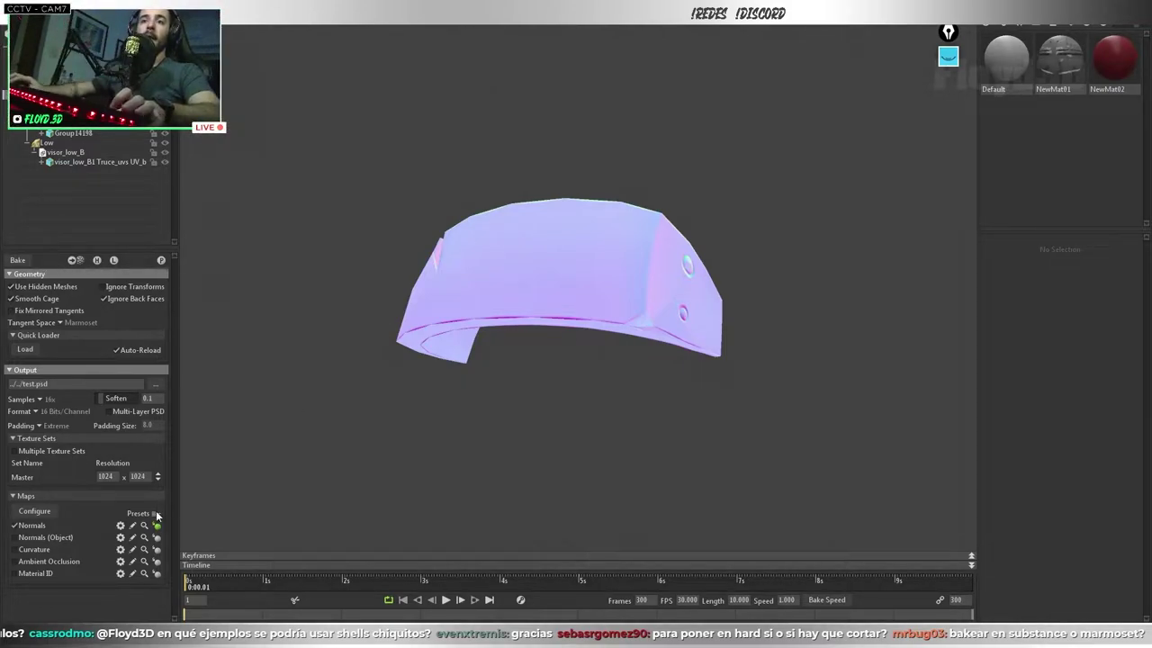
mouse_move(306, 464)
left_mouse_down()
mouse_move(605, 421)
mouse_move(471, 337)
mouse_move(501, 326)
mouse_move(592, 372)
mouse_move(525, 399)
mouse_move(520, 457)
mouse_move(584, 423)
mouse_move(590, 367)
left_mouse_up()
- Raise NewMat01's metalness to 0.574 and lower its roughness to 0.232 on the visor
left_click(1061, 61)
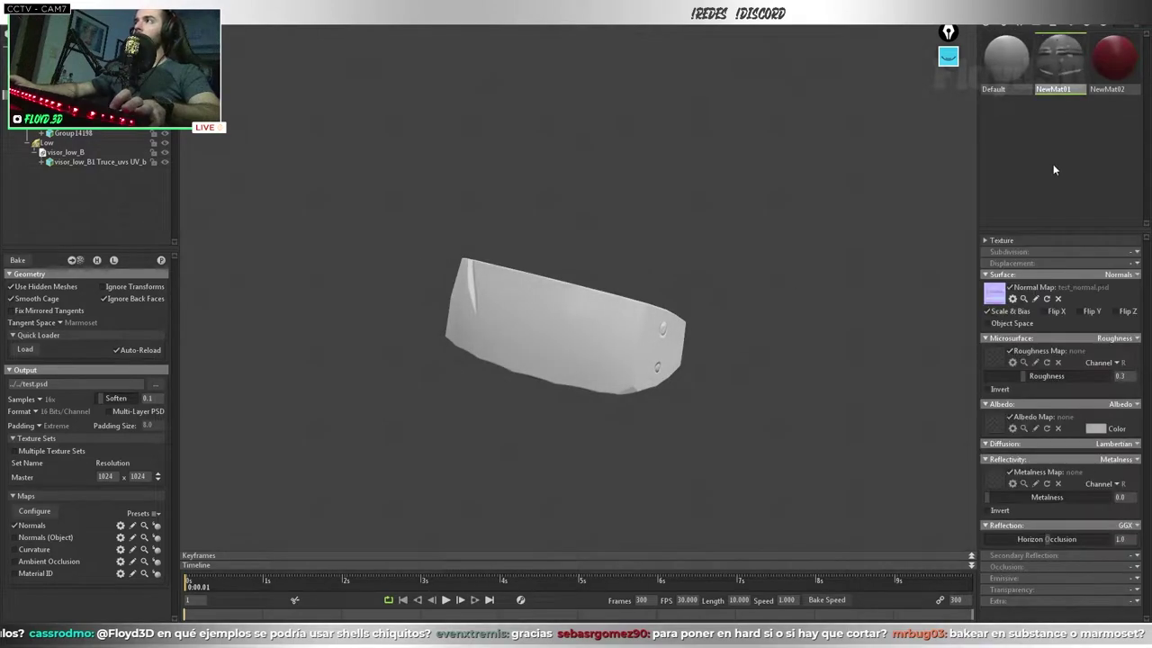
left_click_drag(996, 500, 1059, 492)
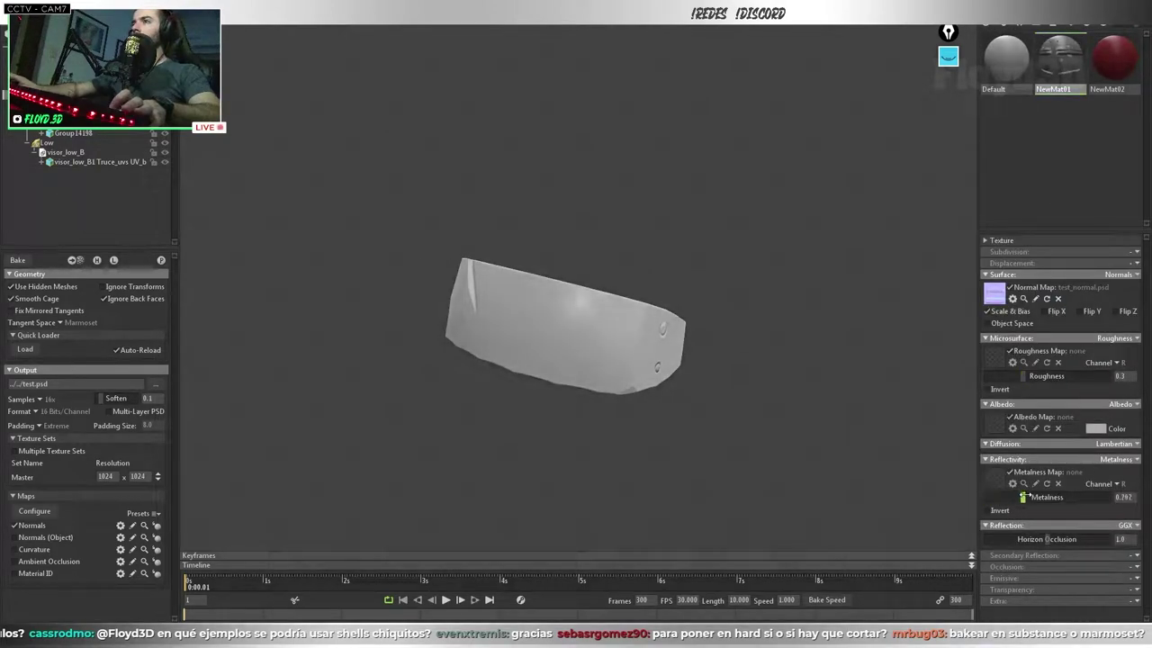
scroll(639, 378, "up", 3)
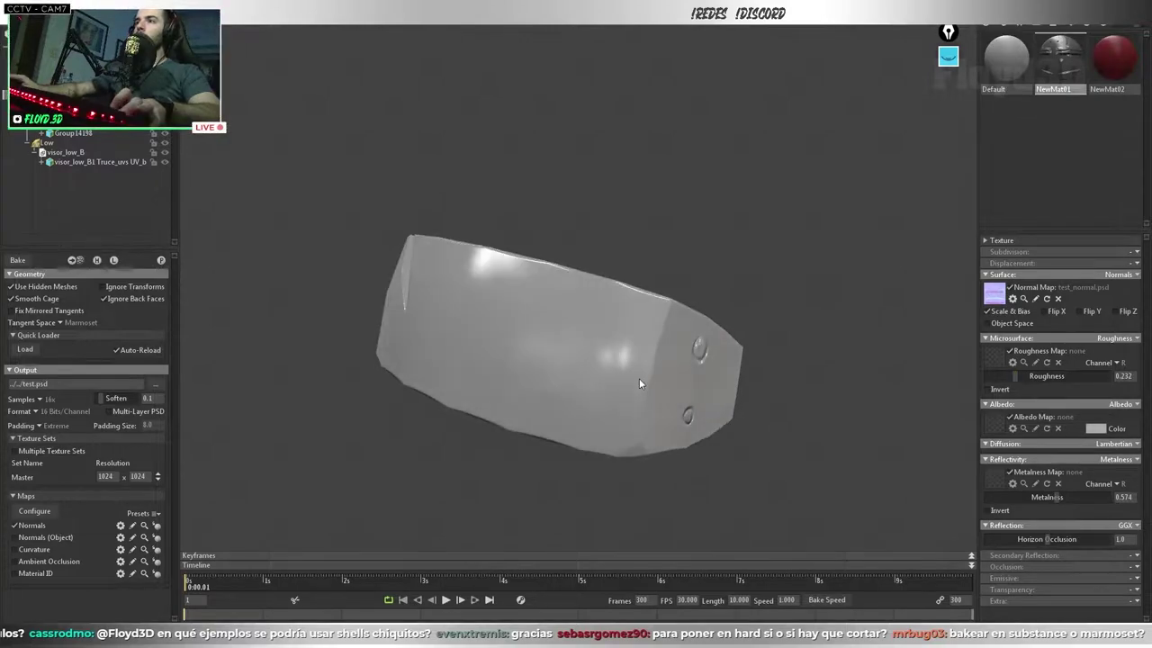
mouse_move(562, 374)
left_mouse_down()
mouse_move(579, 363)
mouse_move(542, 360)
mouse_move(586, 374)
mouse_move(735, 332)
mouse_move(700, 343)
mouse_move(713, 360)
mouse_move(651, 347)
mouse_move(616, 376)
mouse_move(671, 399)
mouse_move(540, 378)
left_mouse_up()
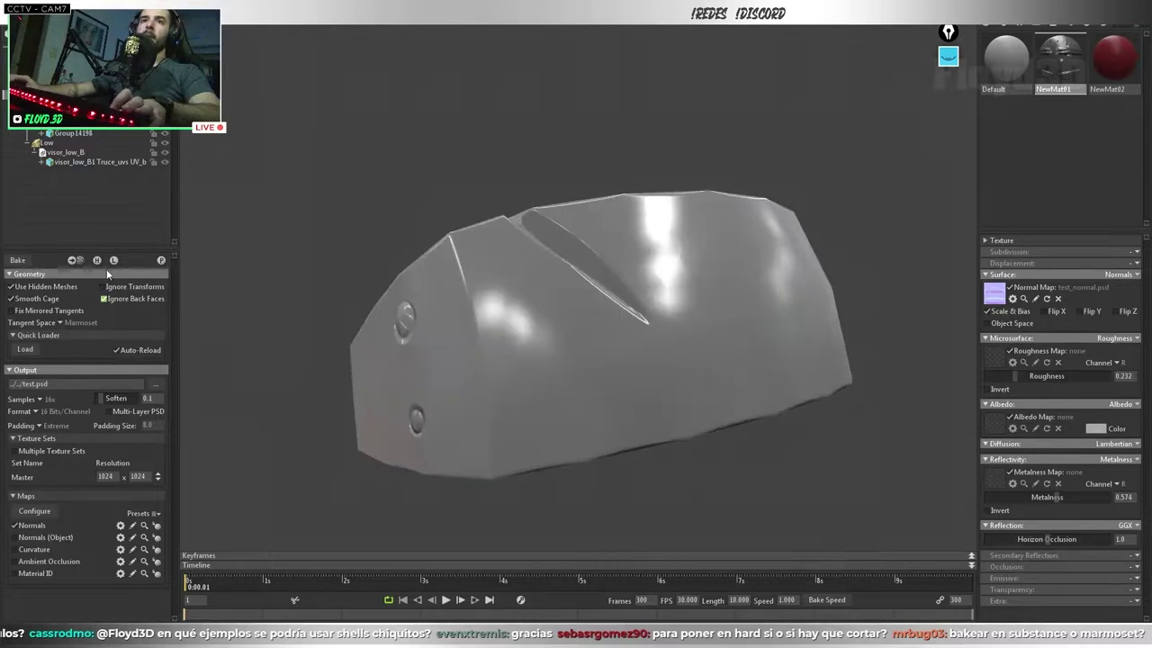
- Auto-estimate the Low group's cage offset to 0.04 and check it in Paint Offset
left_click(61, 143)
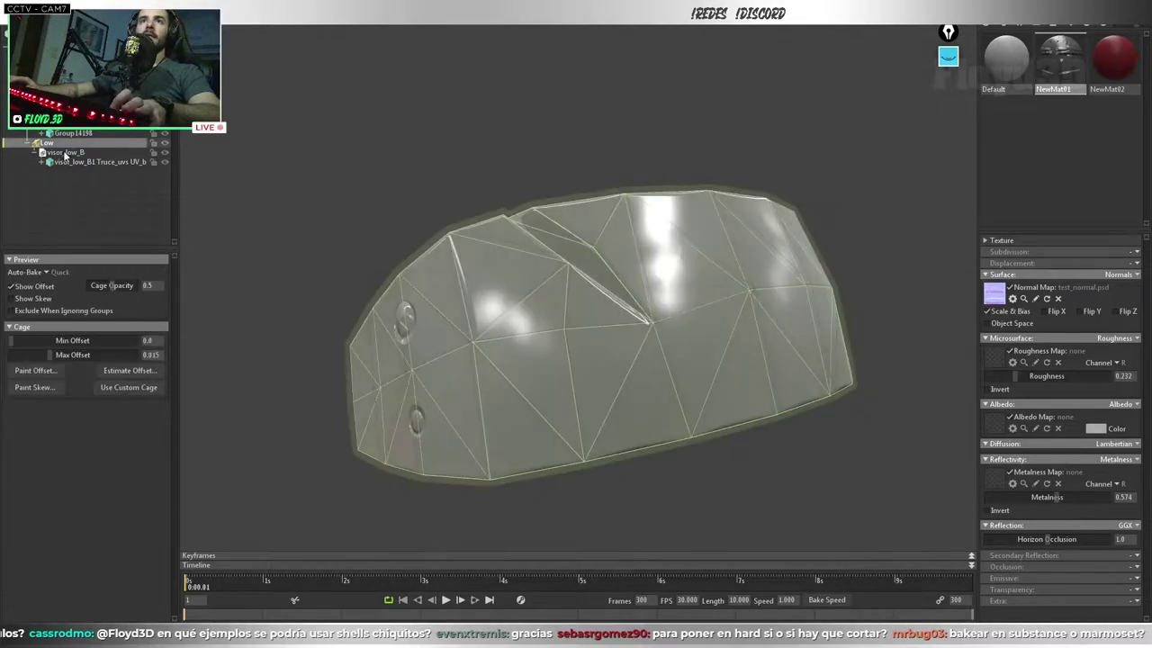
left_click(131, 372)
left_click(36, 370)
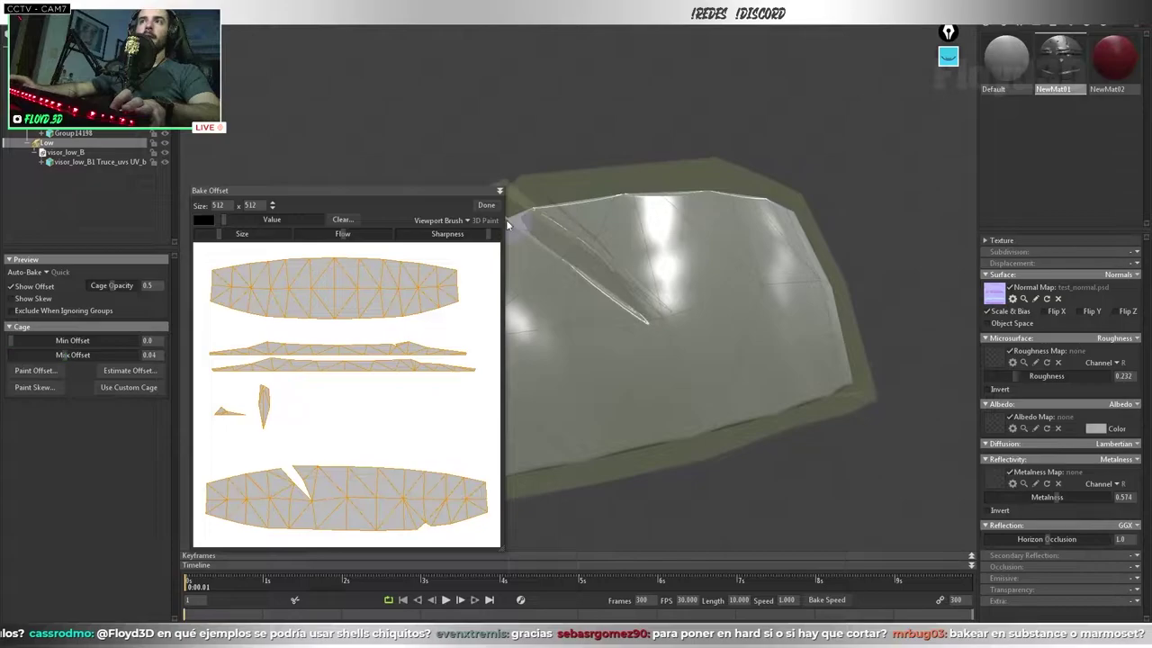
left_click(486, 205)
- Return to the Bake settings and select the low-poly visor to view its baked bumps
left_click(22, 79)
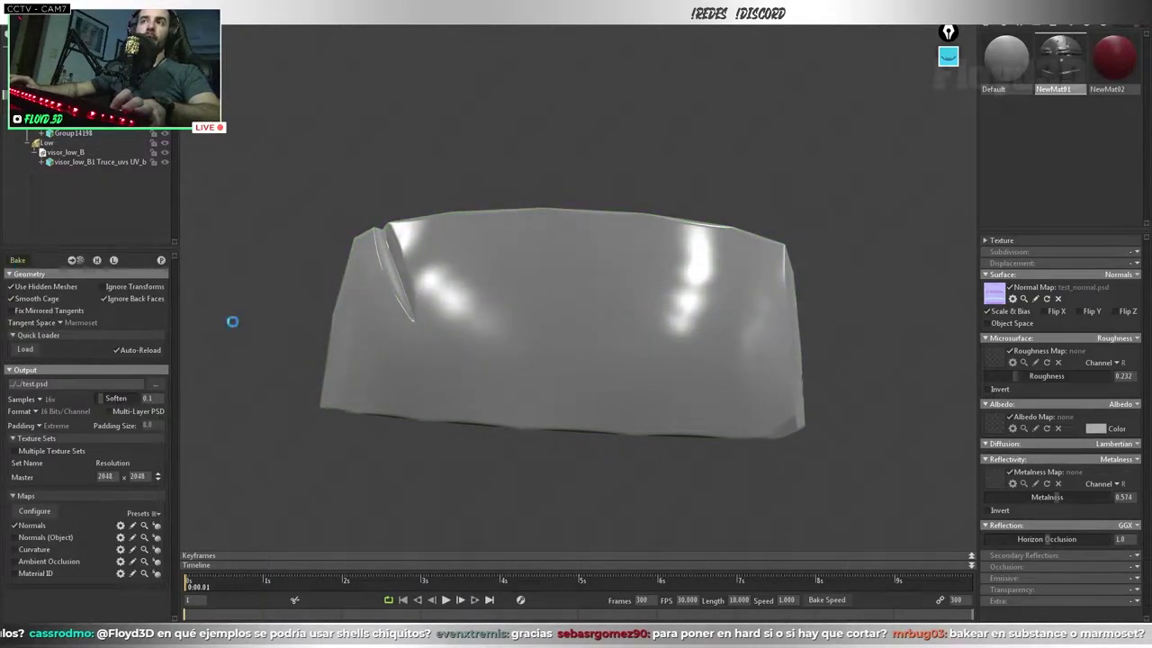
mouse_move(576, 396)
left_mouse_down()
mouse_move(537, 386)
mouse_move(694, 414)
mouse_move(447, 312)
mouse_move(598, 395)
mouse_move(532, 375)
mouse_move(555, 411)
mouse_move(730, 492)
mouse_move(574, 432)
mouse_move(455, 455)
mouse_move(432, 432)
mouse_move(489, 414)
mouse_move(552, 468)
left_mouse_up()
left_click(547, 408)
left_click(550, 462)
- Select the visor mesh and orbit to inspect its inner rim, end face and bump
left_click(379, 343)
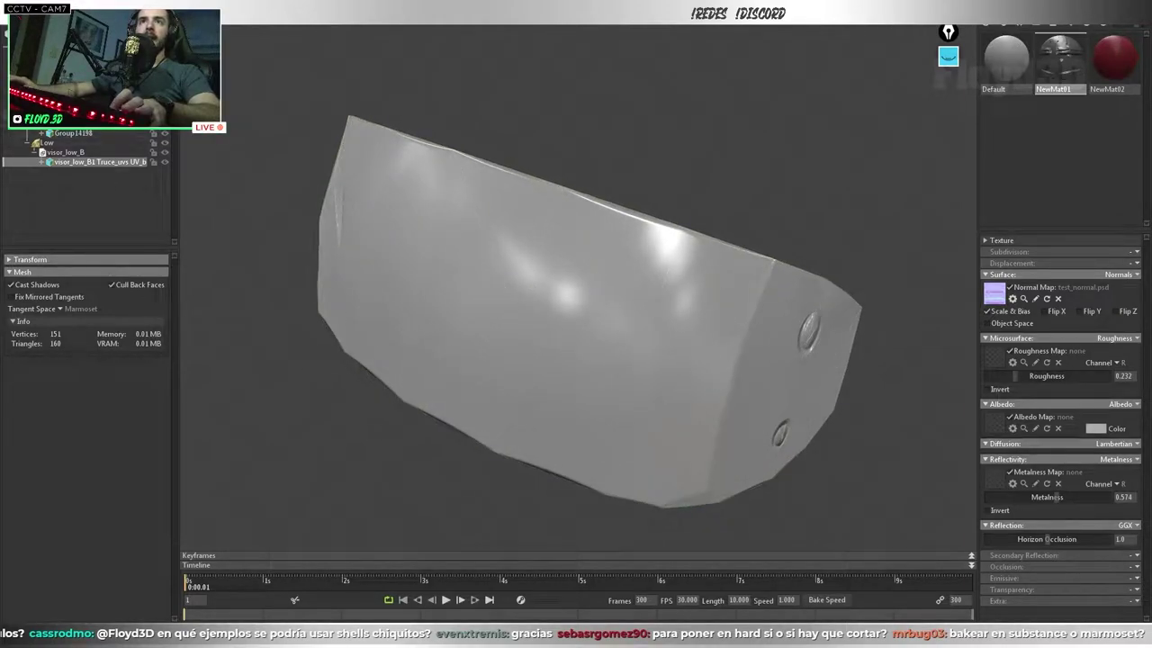
scroll(342, 300, "up", 3)
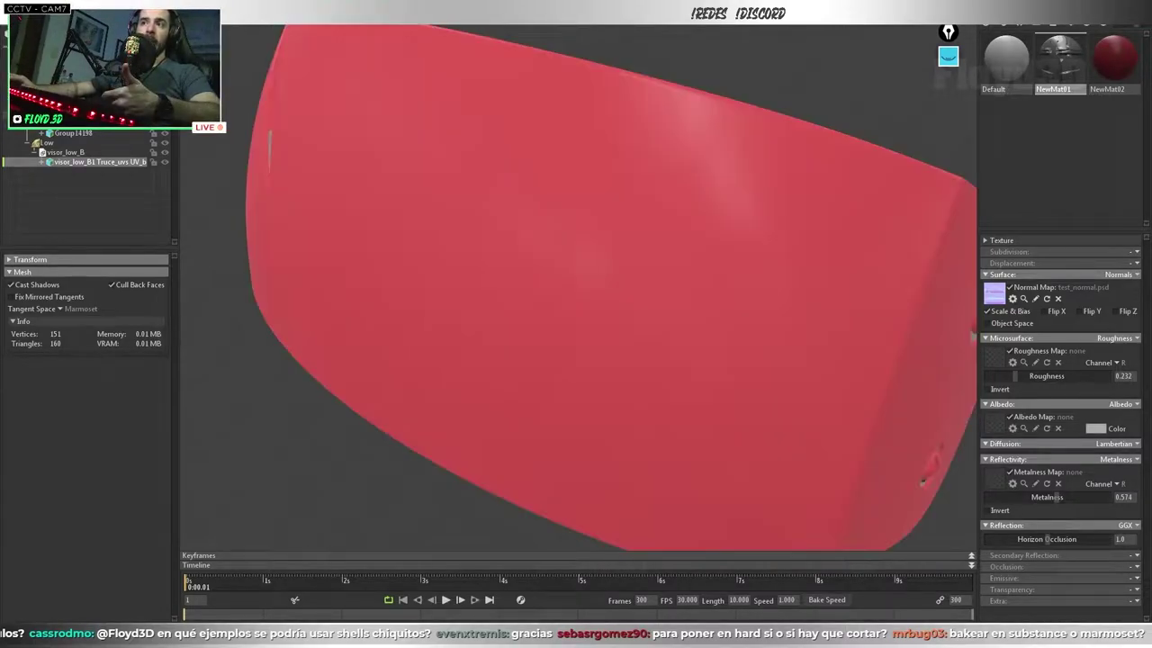
scroll(636, 273, "down", 5)
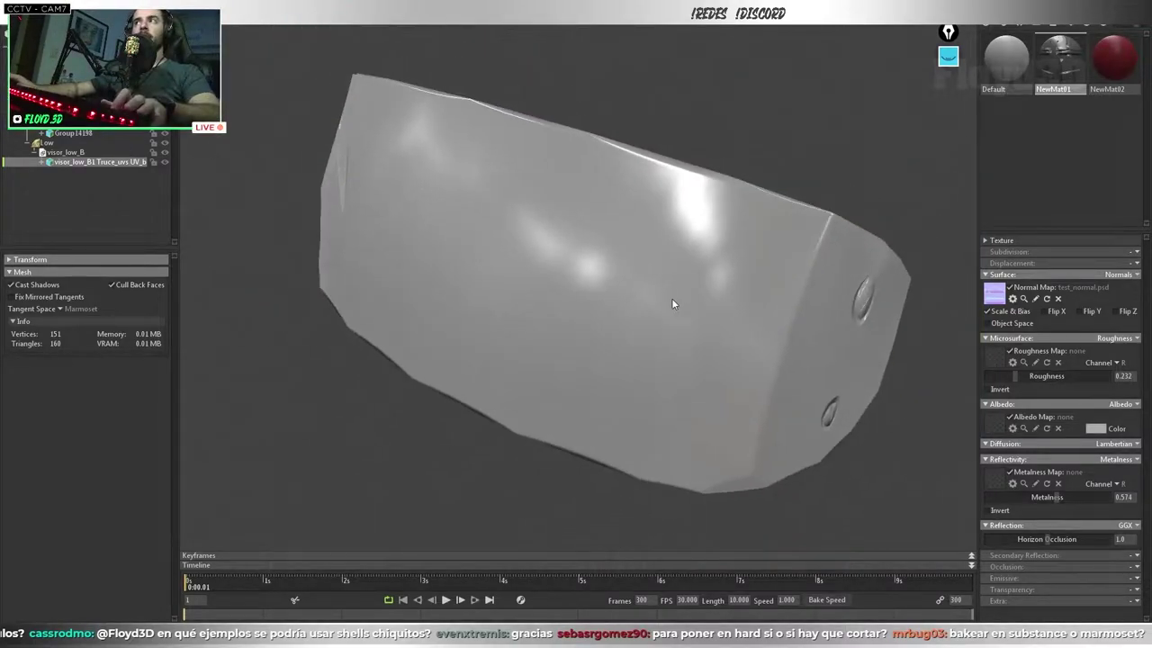
mouse_move(614, 306)
left_mouse_down()
mouse_move(601, 316)
mouse_move(617, 330)
mouse_move(571, 319)
mouse_move(452, 339)
mouse_move(645, 270)
mouse_move(696, 216)
mouse_move(680, 206)
mouse_move(498, 236)
mouse_move(592, 288)
mouse_move(574, 314)
mouse_move(384, 241)
mouse_move(543, 284)
left_mouse_up()
scroll(567, 293, "up", 5)
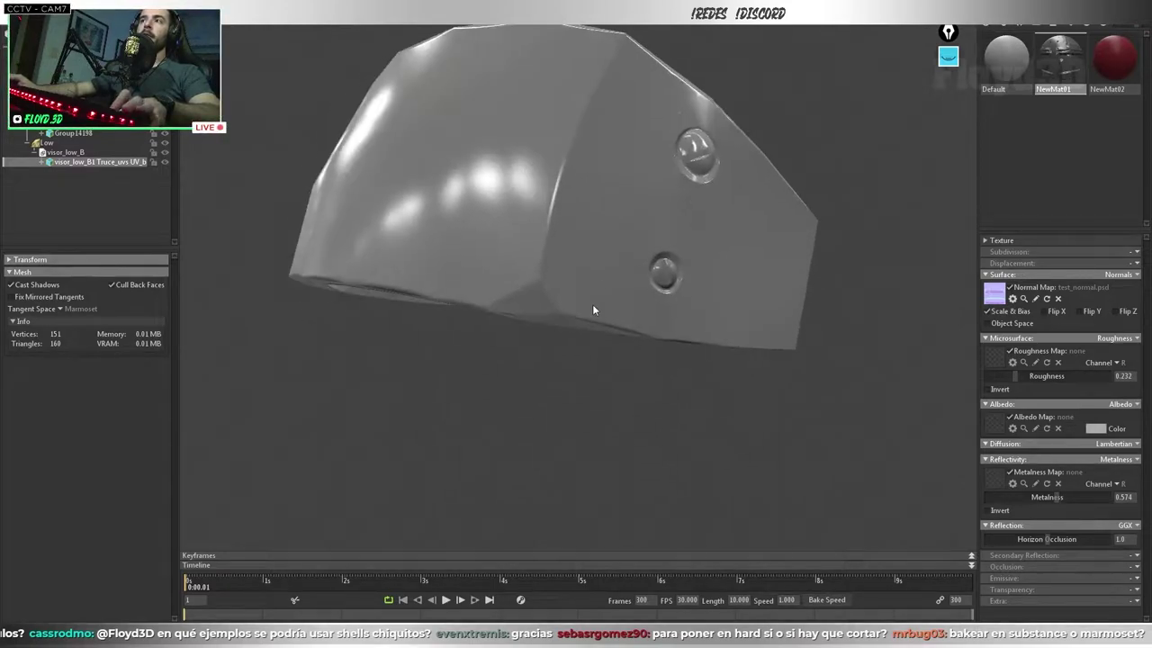
scroll(603, 322, "up", 3)
mouse_move(612, 341)
left_mouse_down()
mouse_move(484, 314)
mouse_move(532, 336)
mouse_move(1018, 396)
left_mouse_up()
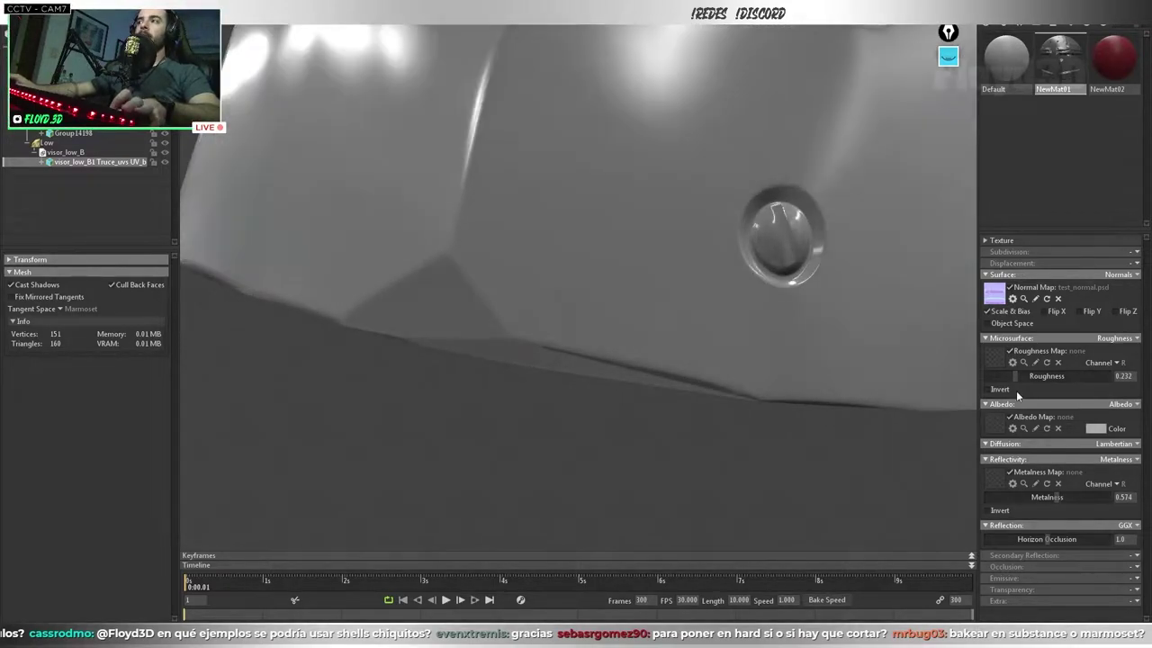
- Push NewMat01's metalness up to 1.0 and study the reflections around the bump
left_click_drag(1065, 500, 1136, 497)
left_click_drag(549, 310, 580, 329)
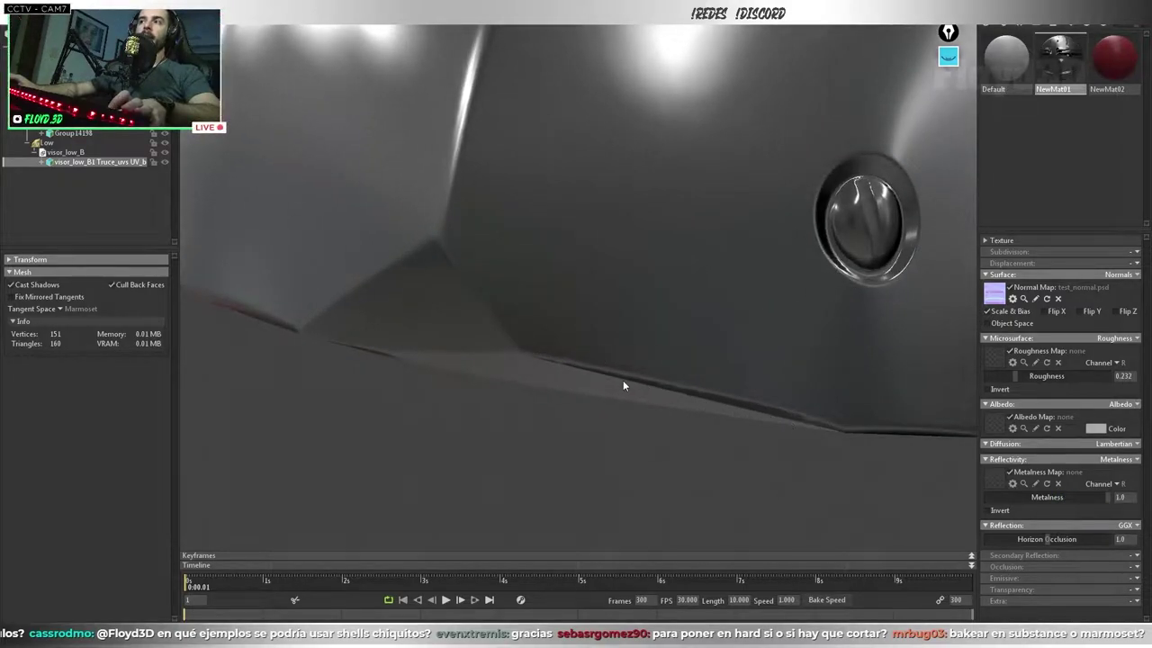
mouse_move(450, 296)
left_mouse_down()
mouse_move(517, 329)
mouse_move(498, 324)
mouse_move(515, 347)
mouse_move(624, 239)
mouse_move(514, 322)
mouse_move(532, 275)
mouse_move(469, 282)
mouse_move(522, 270)
mouse_move(550, 360)
mouse_move(727, 321)
mouse_move(473, 329)
mouse_move(488, 359)
mouse_move(442, 257)
left_mouse_up()
scroll(470, 283, "down", 5)
scroll(507, 378, "up", 3)
scroll(430, 350, "up", 3)
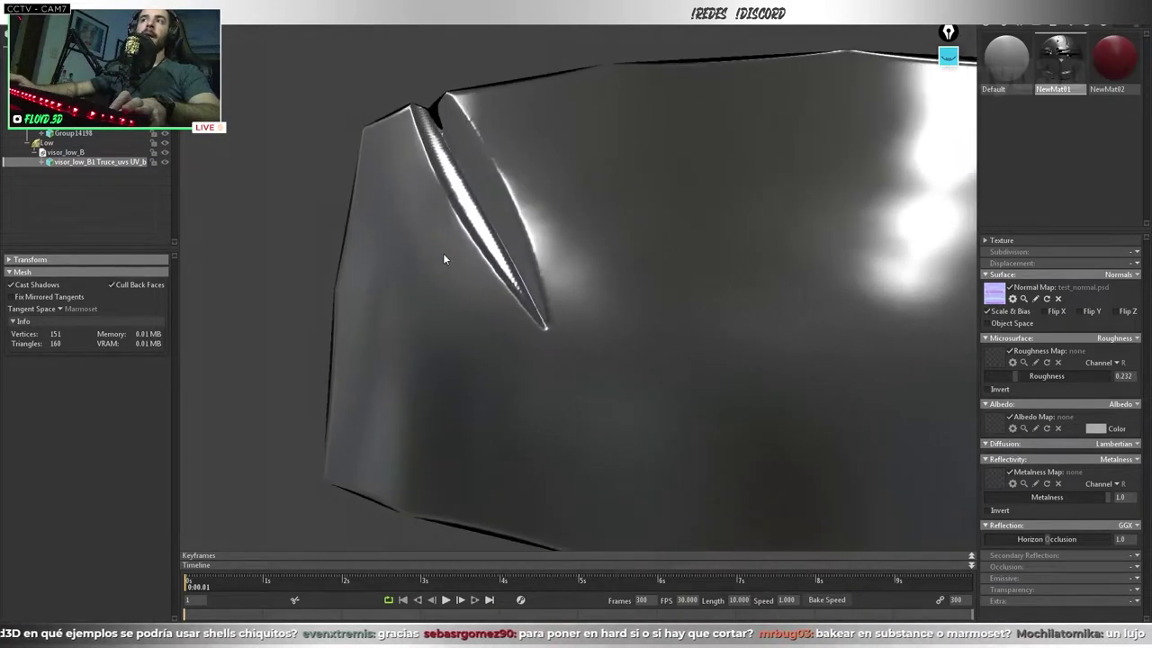
scroll(472, 309, "up", 3)
- Check the notch's shading while rotating the environment lighting across the visor
mouse_move(472, 309)
left_mouse_down()
mouse_move(575, 324)
mouse_move(528, 341)
mouse_move(534, 267)
left_mouse_up()
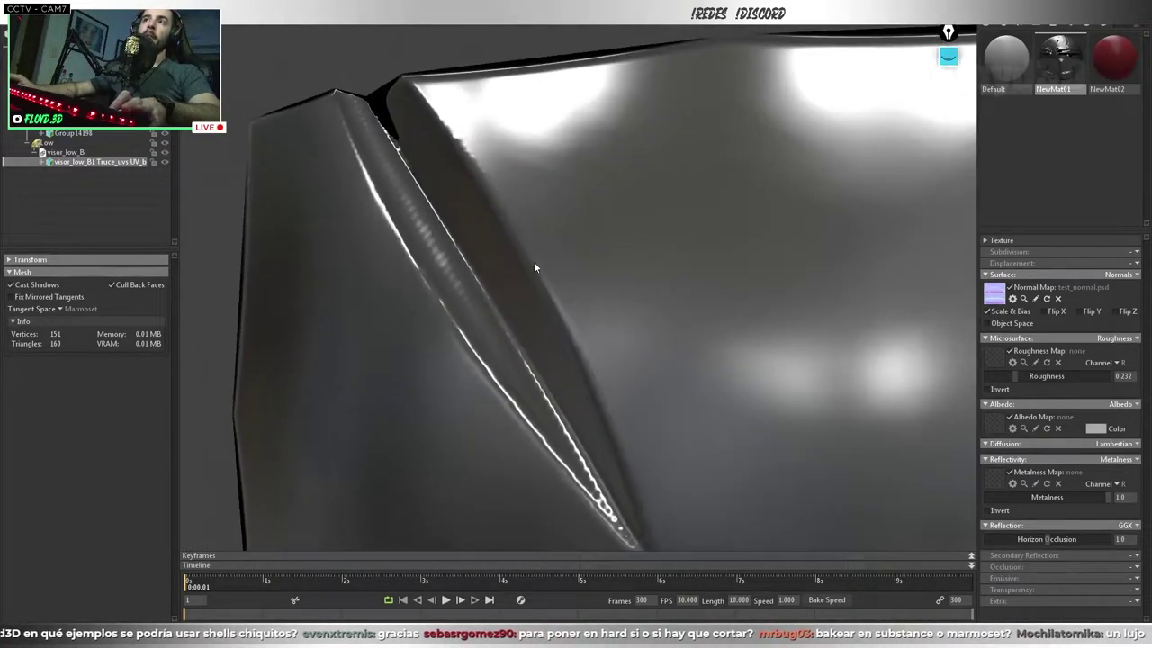
mouse_move(605, 462)
right_mouse_down("shift")
mouse_move(607, 358)
mouse_move(507, 336)
mouse_move(450, 342)
mouse_move(512, 393)
right_mouse_up("shift")
scroll(576, 396, "down", 5)
mouse_move(632, 403)
left_mouse_down()
mouse_move(636, 380)
mouse_move(540, 339)
mouse_move(536, 382)
mouse_move(508, 369)
mouse_move(415, 297)
mouse_move(562, 405)
mouse_move(577, 342)
left_mouse_up()
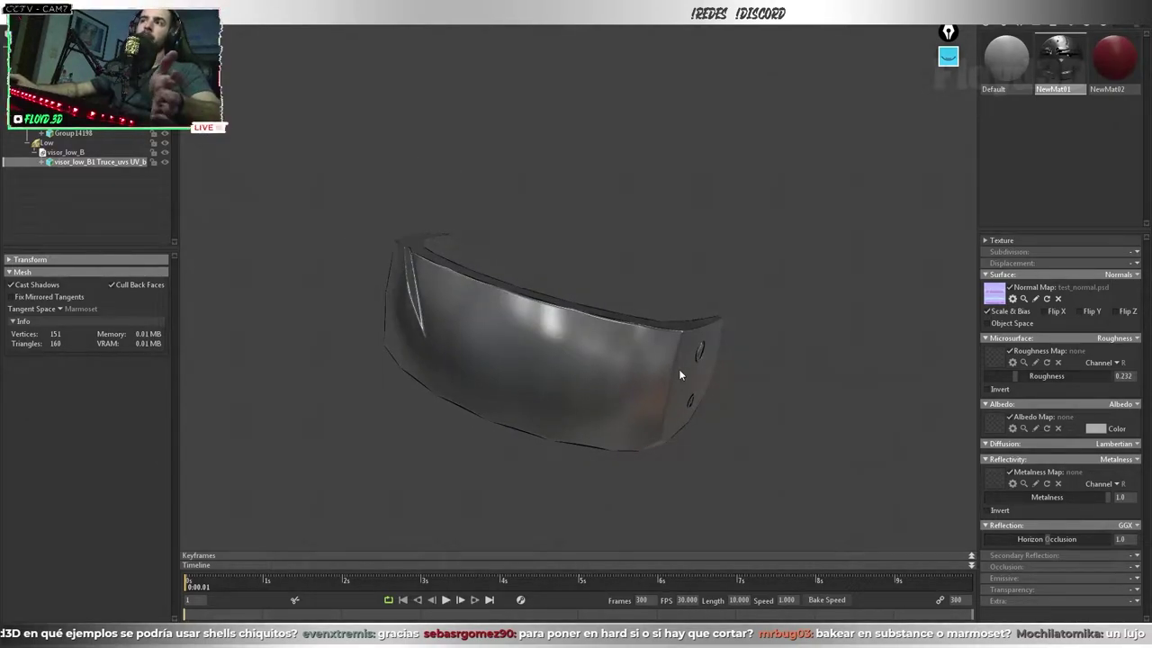
left_click_drag(679, 369, 634, 377)
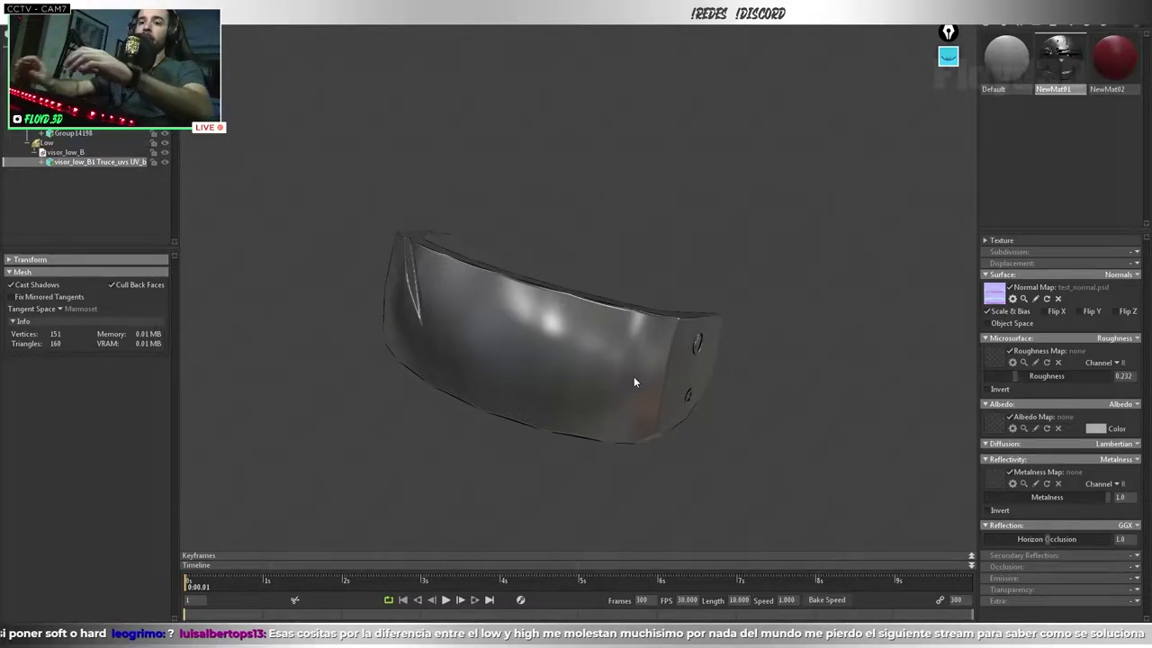
- In Maya, select visor_low_B, frame its UV shells and preview it as a smoothed mesh
key("alt+Tab")
scroll(492, 399, "down", 5)
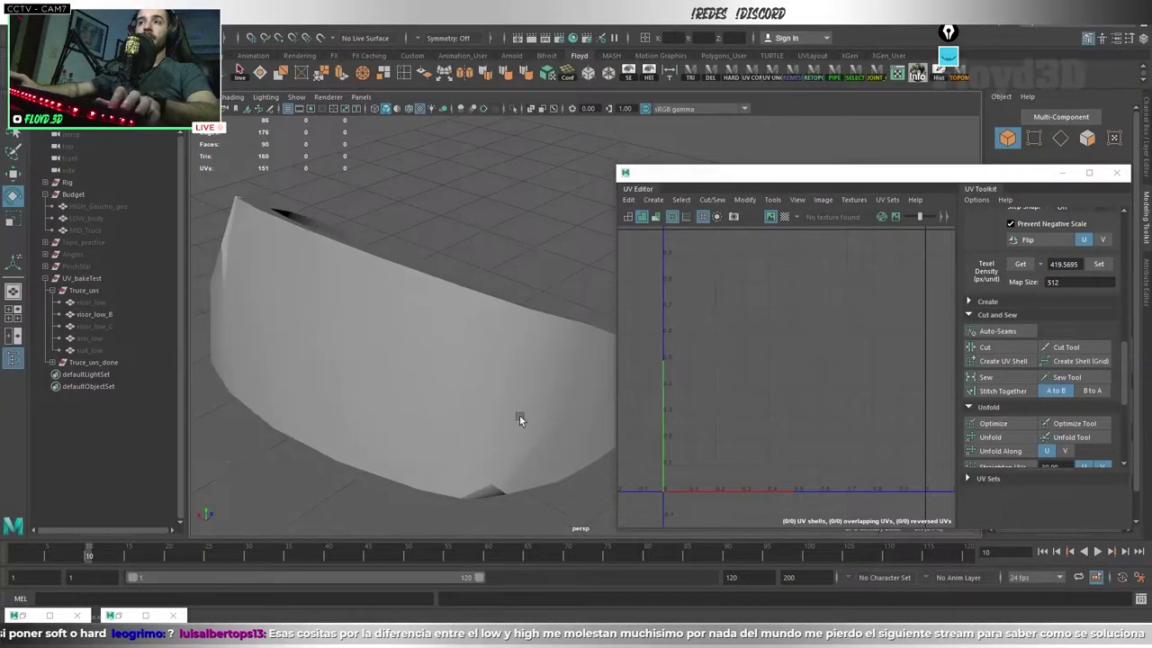
mouse_move(520, 415)
left_mouse_down("alt")
mouse_move(473, 355)
mouse_move(508, 416)
left_mouse_up("alt")
left_click(473, 355)
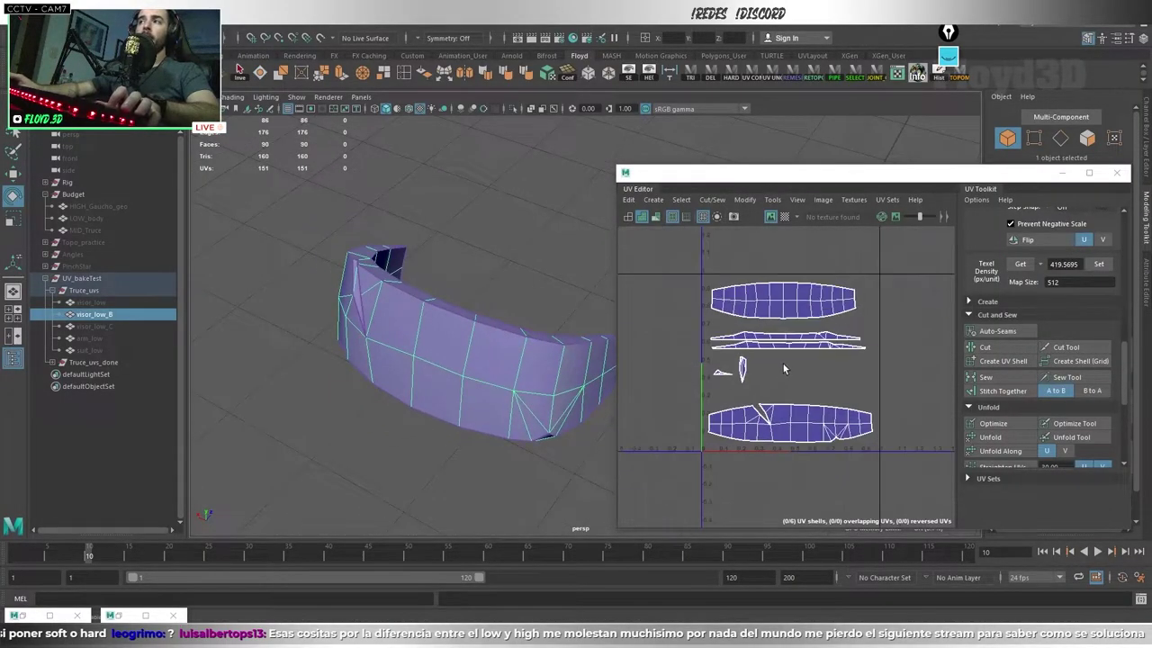
key("f")
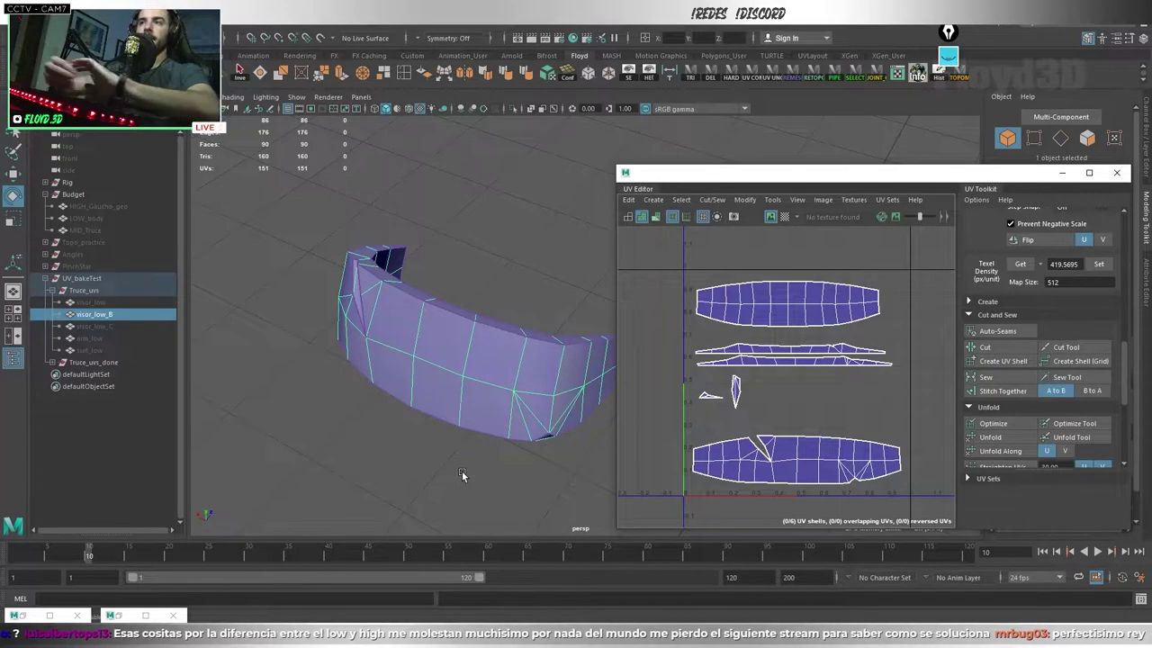
left_click_drag(541, 117, 321, 414)
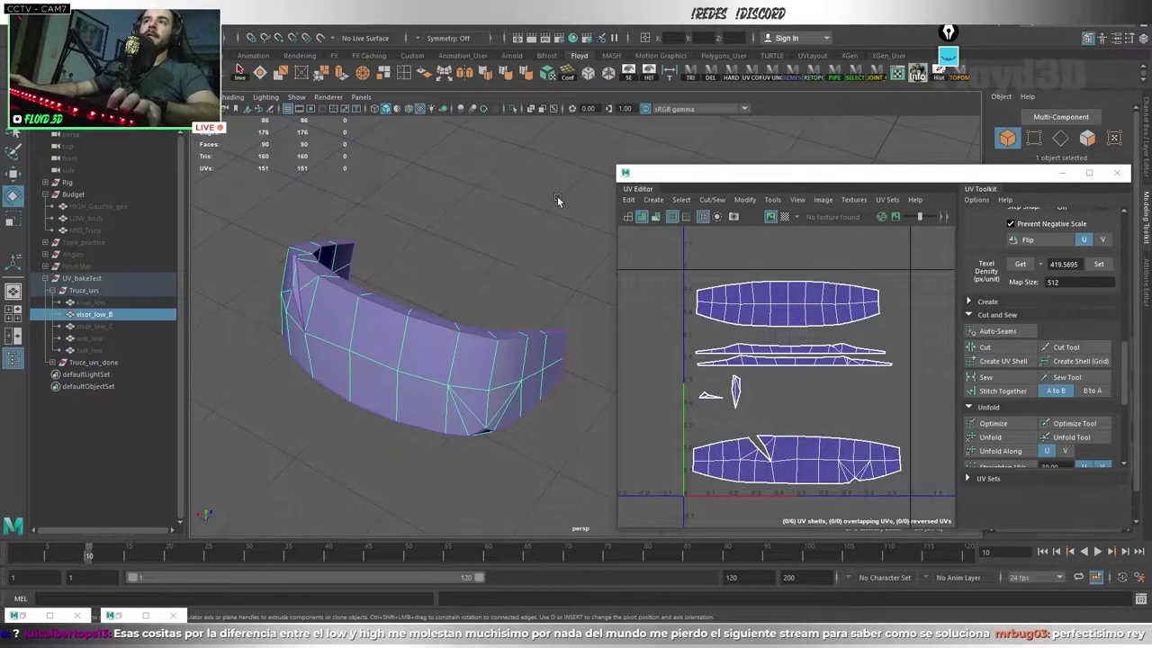
key("3")
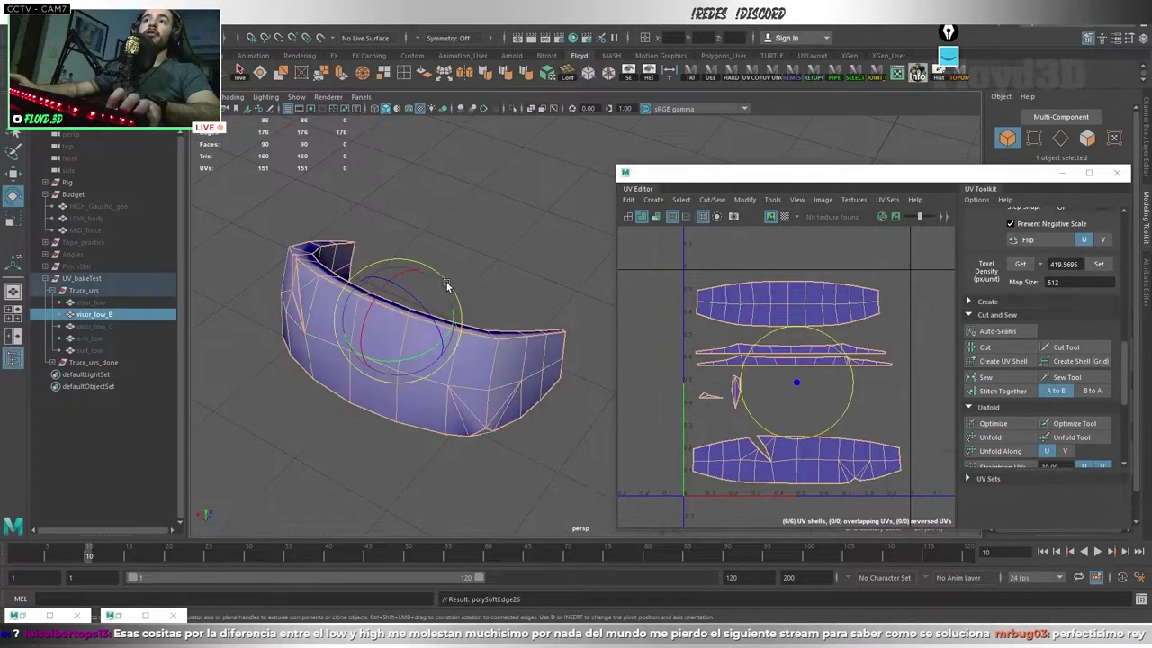
left_click(521, 289)
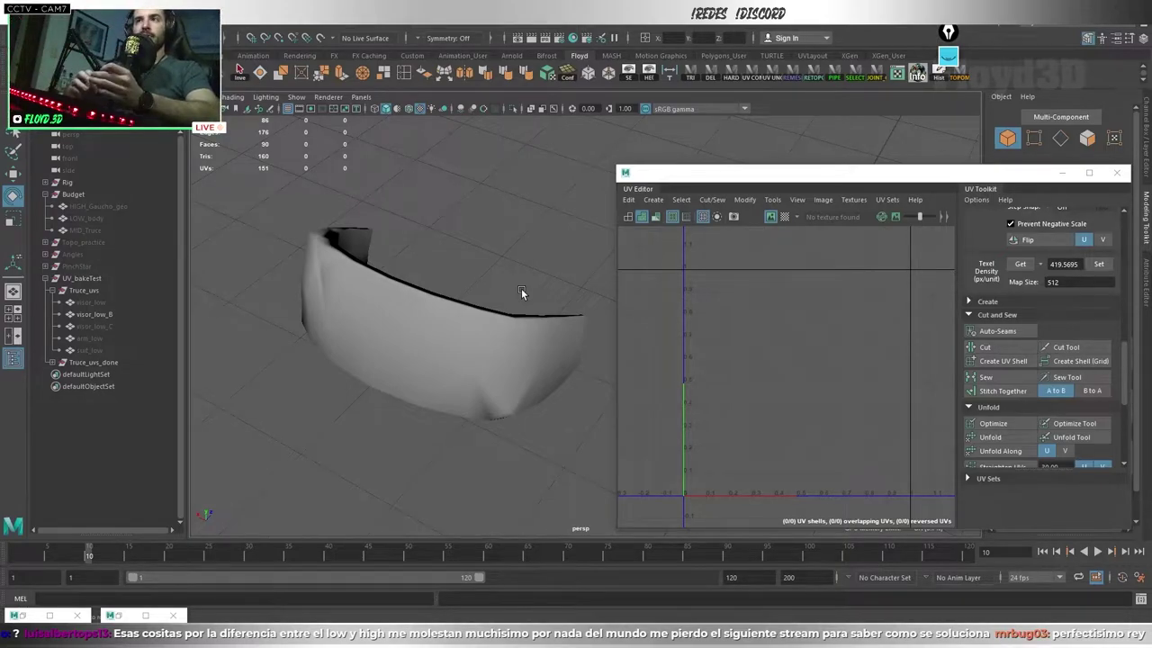
key("ctrl+z")
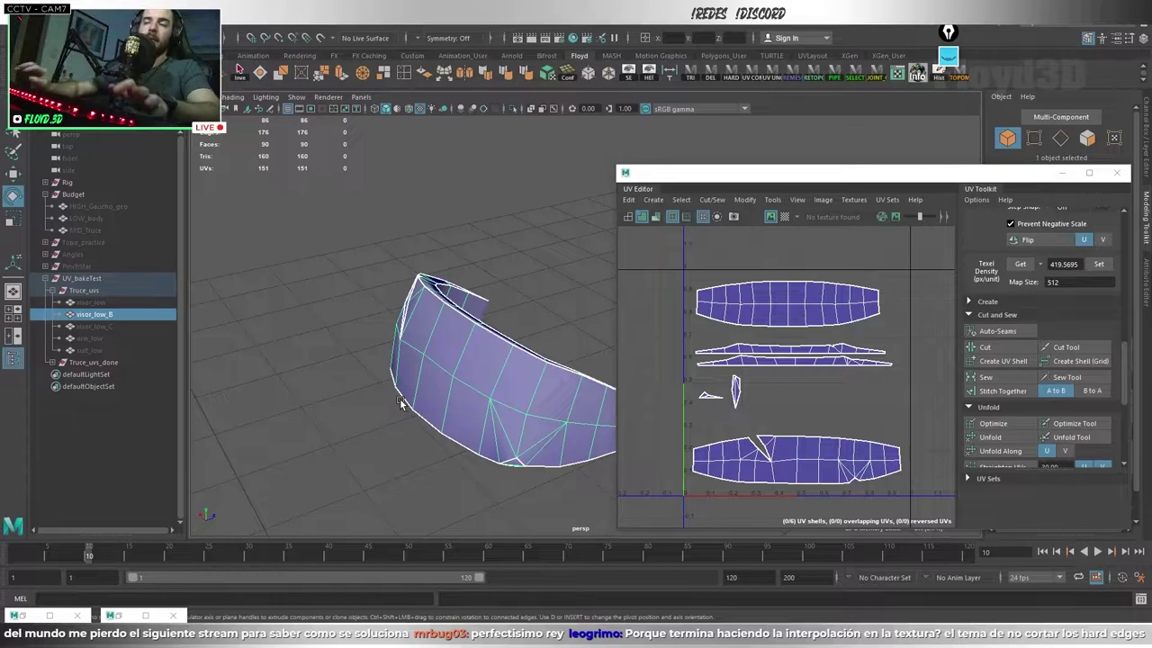
- Orbit around the visor to inspect its edges, inner side and front
mouse_move(457, 368)
left_mouse_down("alt")
mouse_move(470, 378)
mouse_move(448, 387)
mouse_move(395, 355)
left_mouse_up("alt")
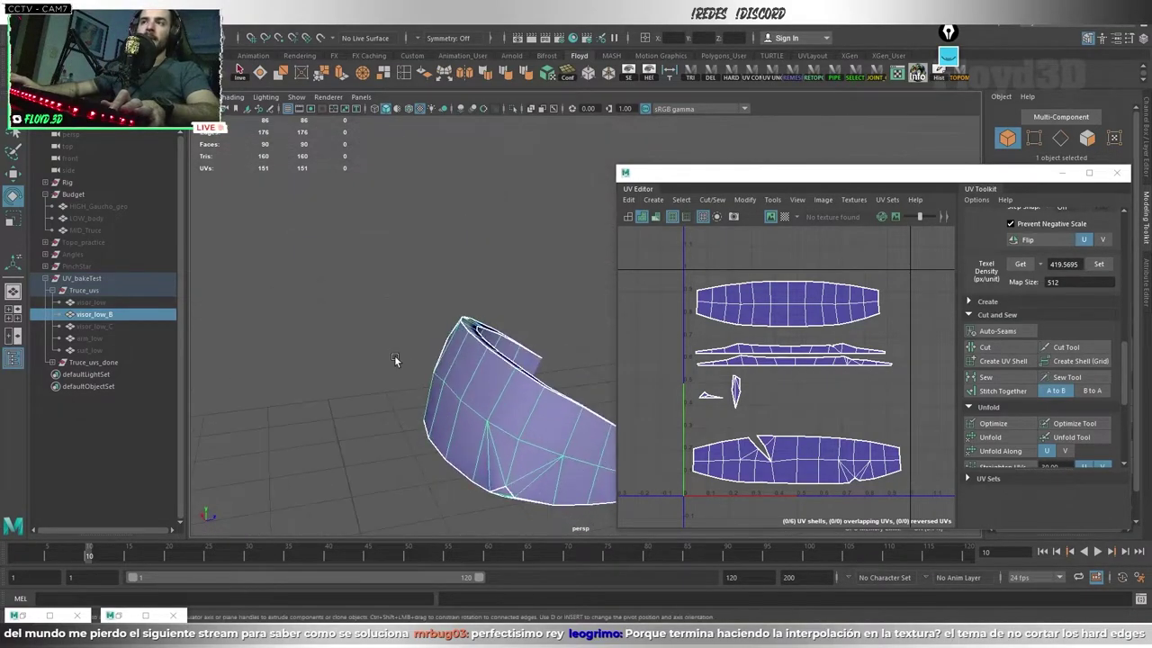
right_click_drag(395, 354, 457, 382, "alt")
mouse_move(457, 382)
left_mouse_down("alt")
mouse_move(449, 433)
mouse_move(458, 406)
mouse_move(561, 417)
left_mouse_up("alt")
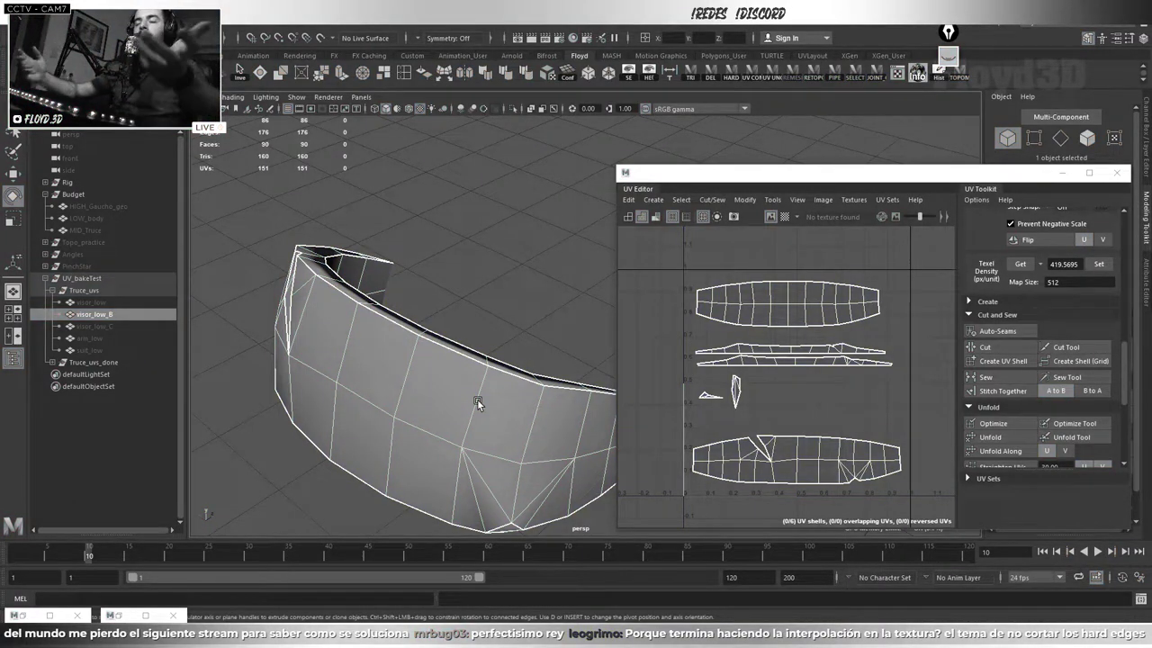
left_click_drag(475, 399, 386, 333, "alt")
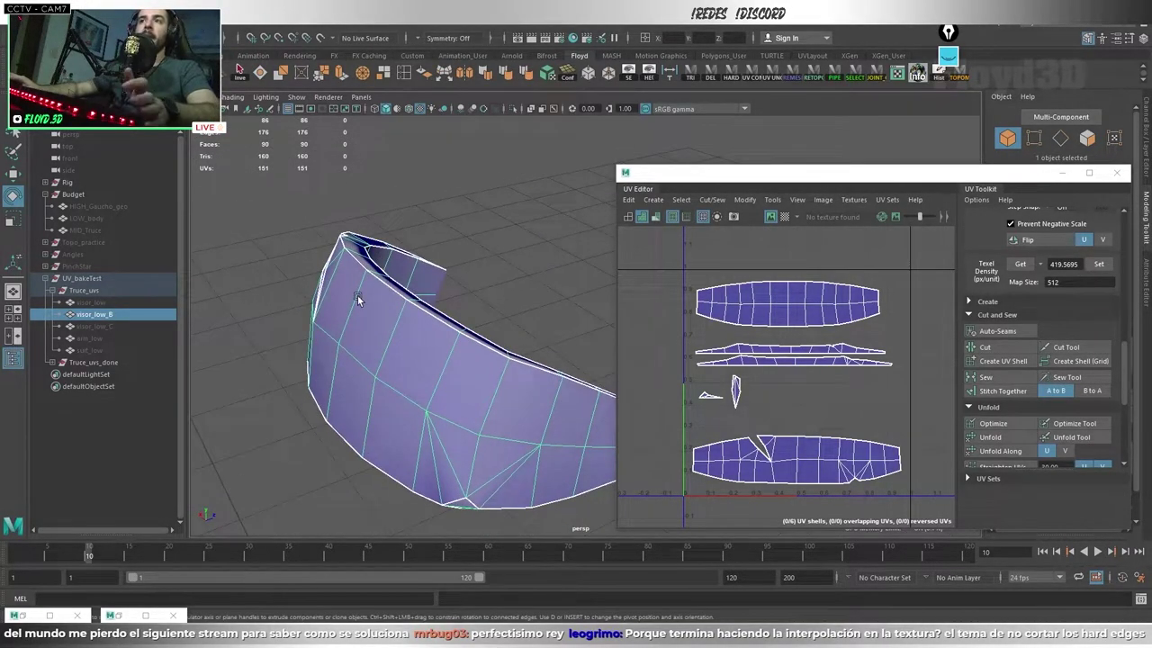
mouse_move(357, 294)
left_mouse_down("alt")
mouse_move(300, 274)
mouse_move(485, 355)
mouse_move(437, 343)
mouse_move(399, 480)
left_mouse_up("alt")
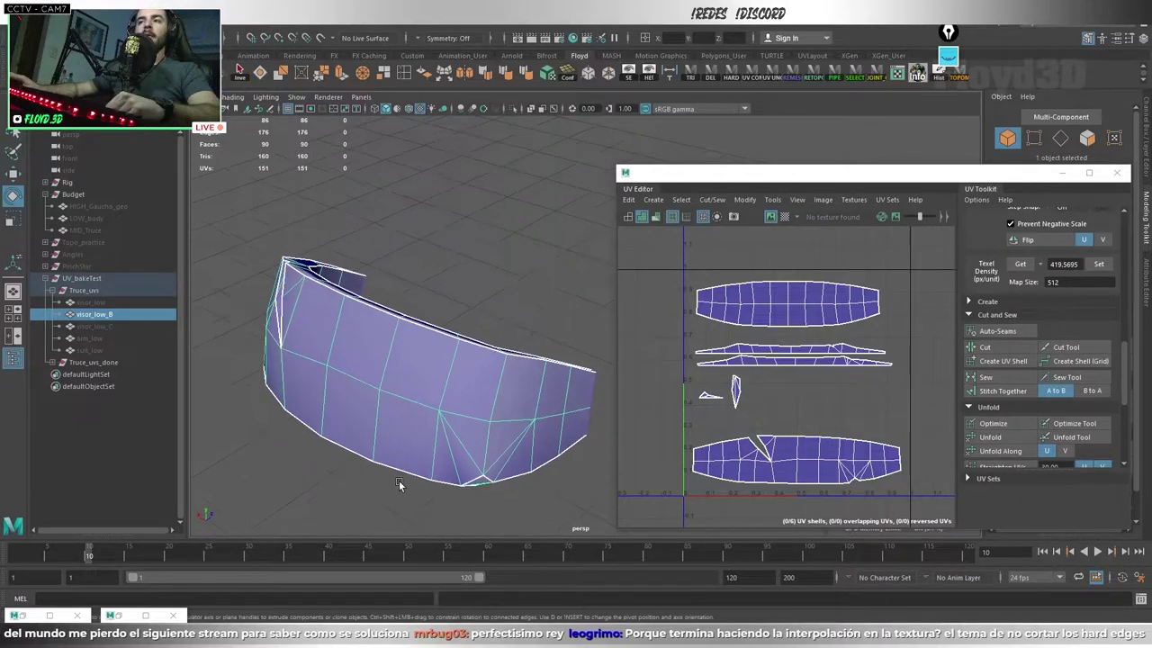
left_click(484, 317)
left_click_drag(463, 355, 458, 404, "alt")
left_click(478, 318)
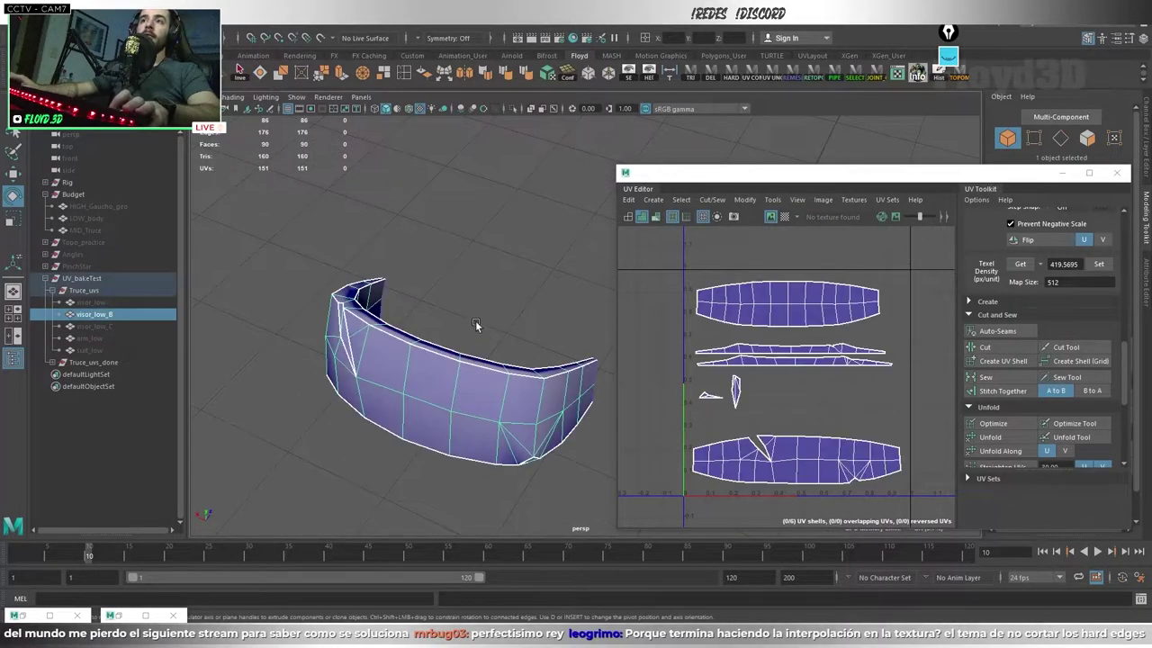
mouse_move(477, 318)
left_mouse_down("alt")
mouse_move(575, 259)
mouse_move(477, 232)
mouse_move(459, 270)
mouse_move(476, 299)
mouse_move(540, 311)
left_mouse_up("alt")
scroll(751, 328, "up", 2)
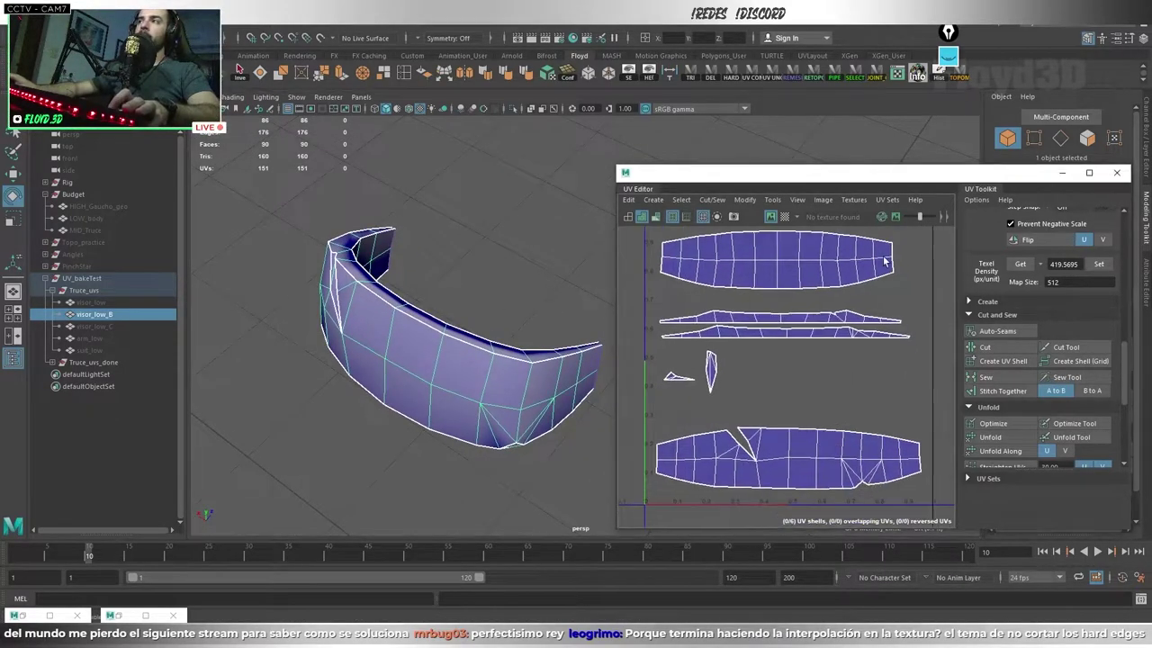
scroll(905, 276, "up", 2)
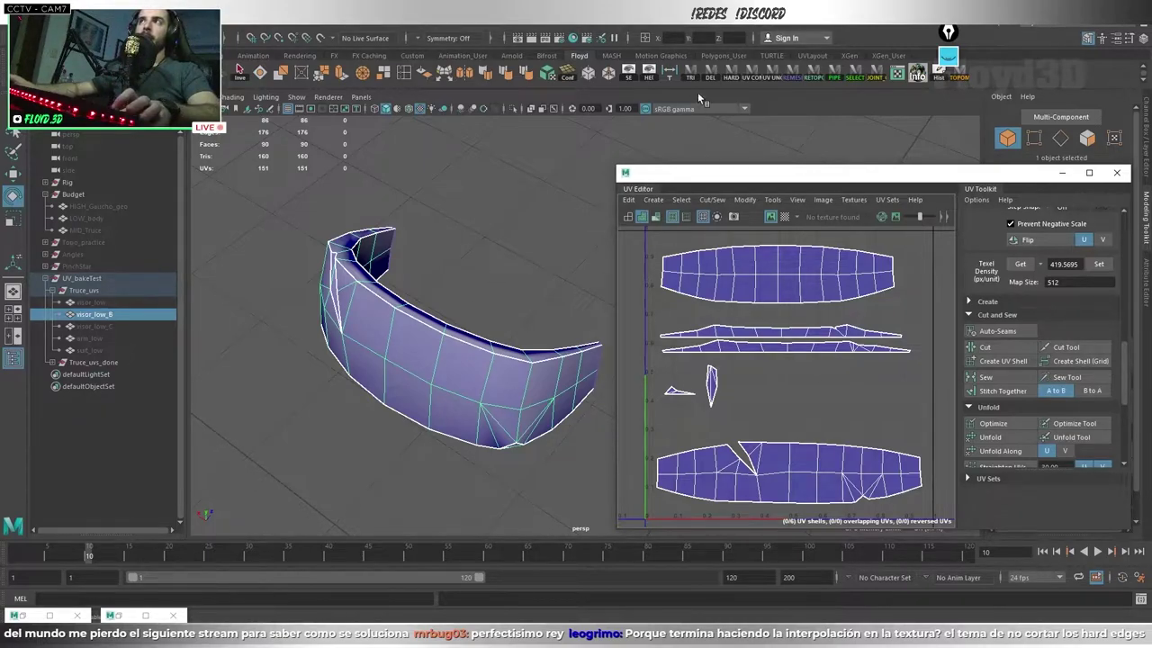
mouse_move(504, 306)
left_mouse_down("alt")
mouse_move(465, 370)
mouse_move(406, 406)
mouse_move(424, 342)
mouse_move(447, 319)
mouse_move(413, 341)
mouse_move(391, 335)
mouse_move(462, 314)
mouse_move(351, 375)
mouse_move(430, 331)
left_mouse_up("alt")
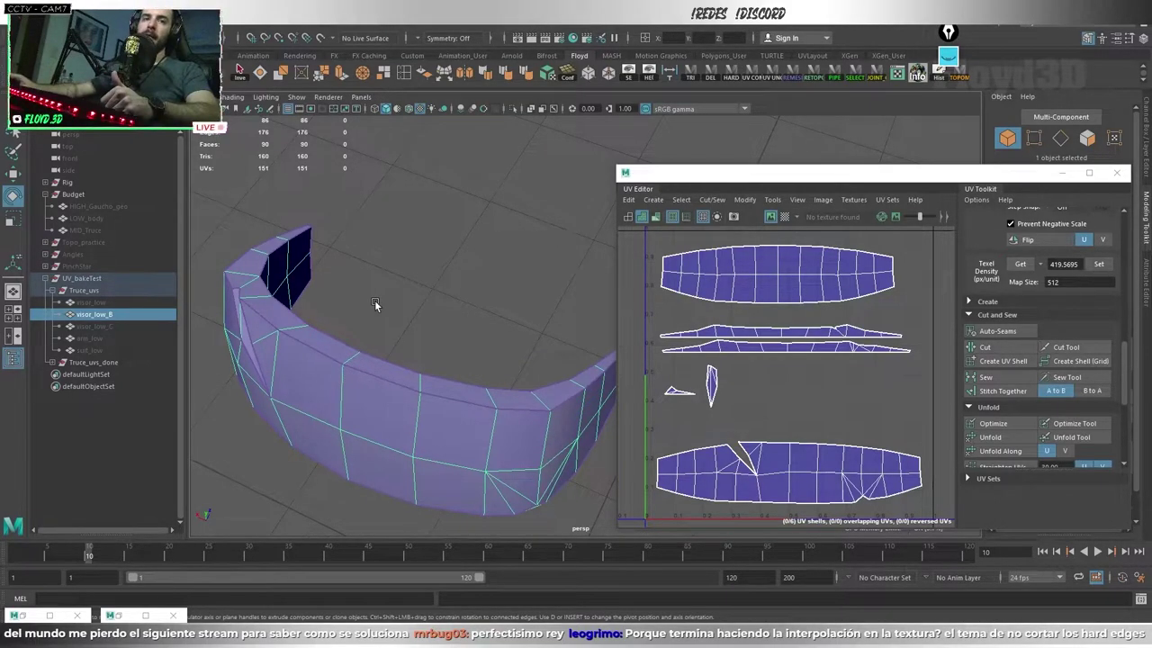
mouse_move(378, 309)
left_mouse_down("alt")
mouse_move(433, 330)
mouse_move(424, 386)
mouse_move(458, 398)
mouse_move(450, 393)
left_mouse_up("alt")
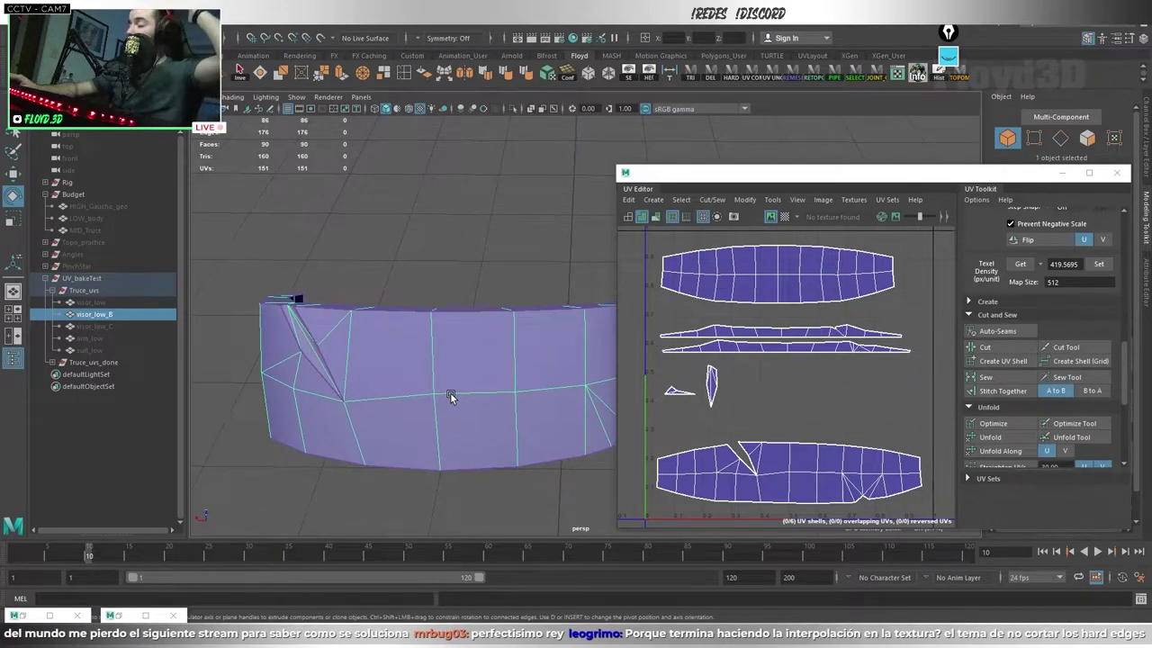
left_click_drag(447, 378, 448, 336, "alt")
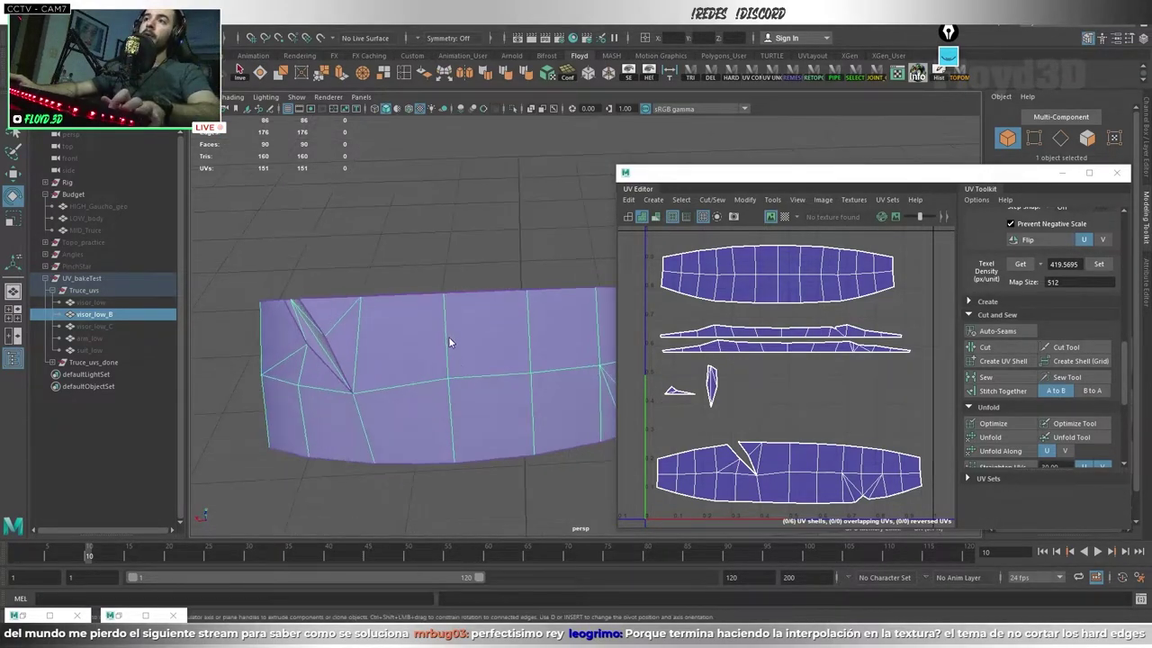
- Select the horizontal edge loop across the visor's front, then return to object mode
left_click(442, 335)
double_click(452, 381)
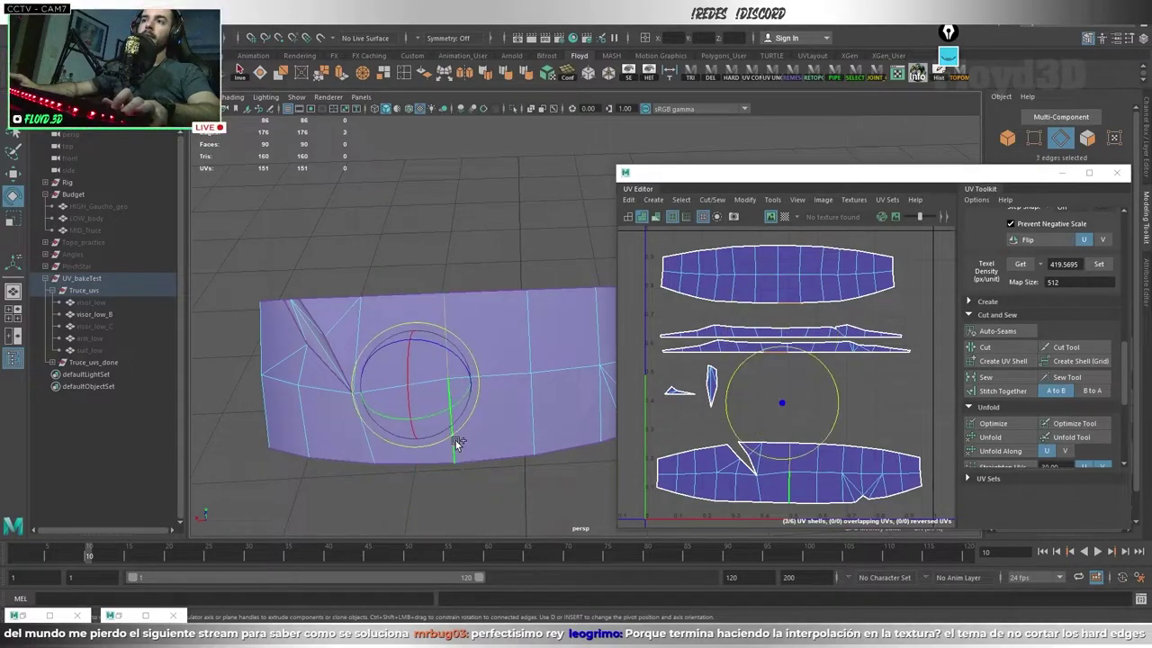
left_click_drag(456, 442, 516, 393, "alt")
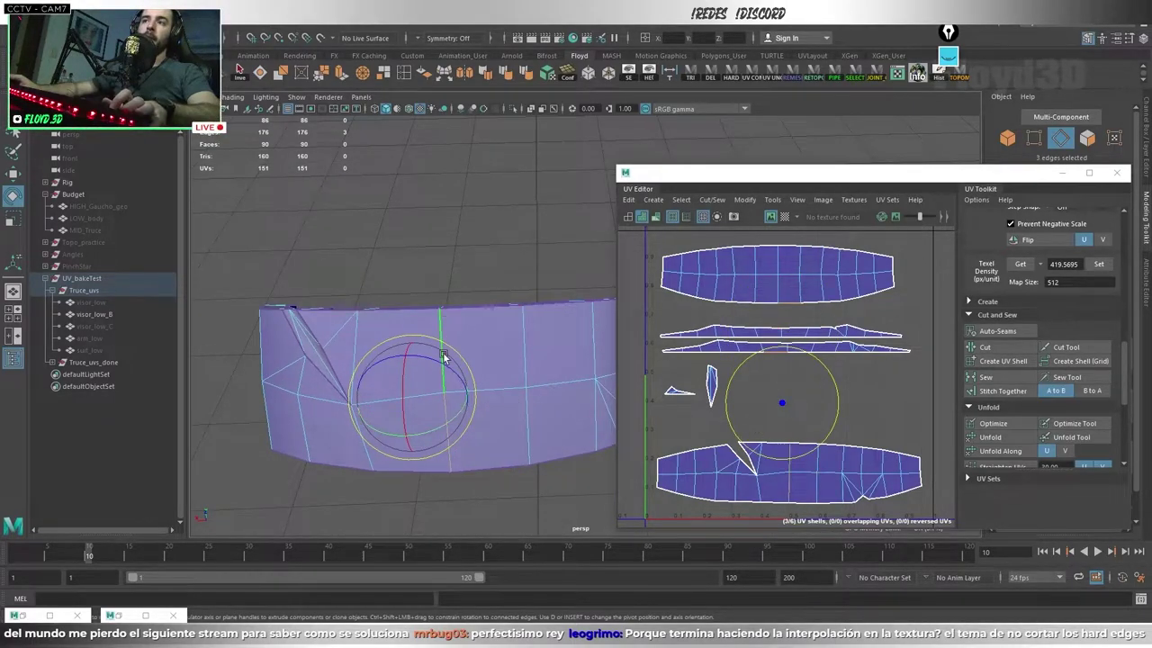
left_click_drag(444, 355, 795, 397, "alt")
mouse_move(468, 405)
left_mouse_down("alt")
mouse_move(463, 385)
mouse_move(458, 442)
mouse_move(442, 355)
left_mouse_up("alt")
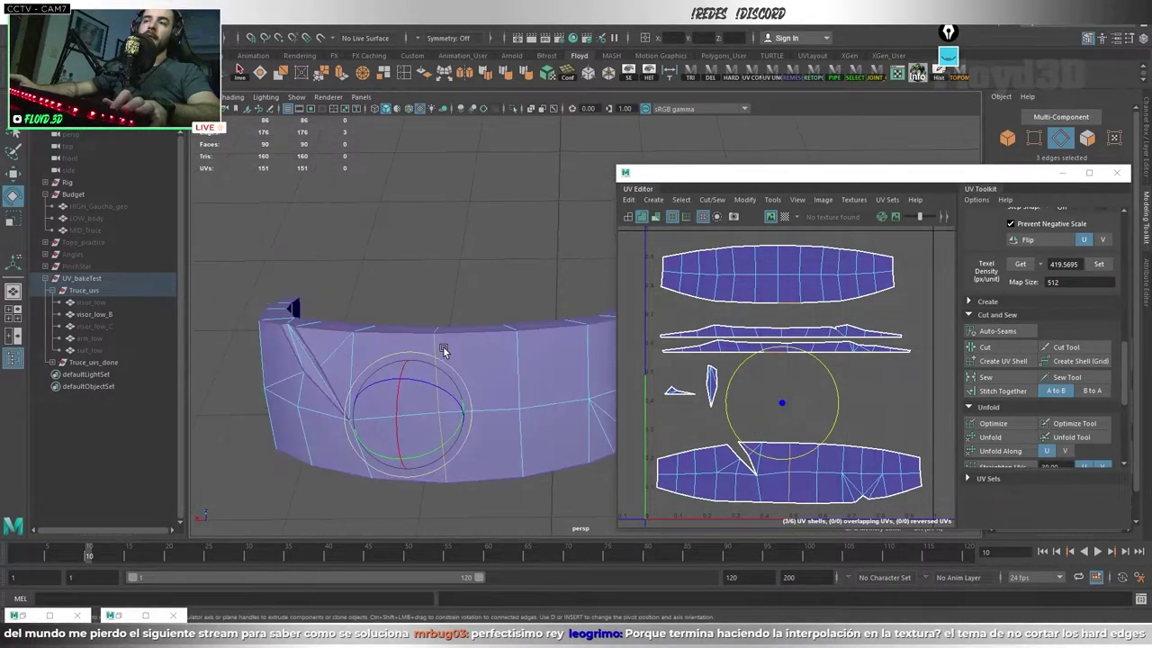
right_click_drag(445, 438, 512, 250)
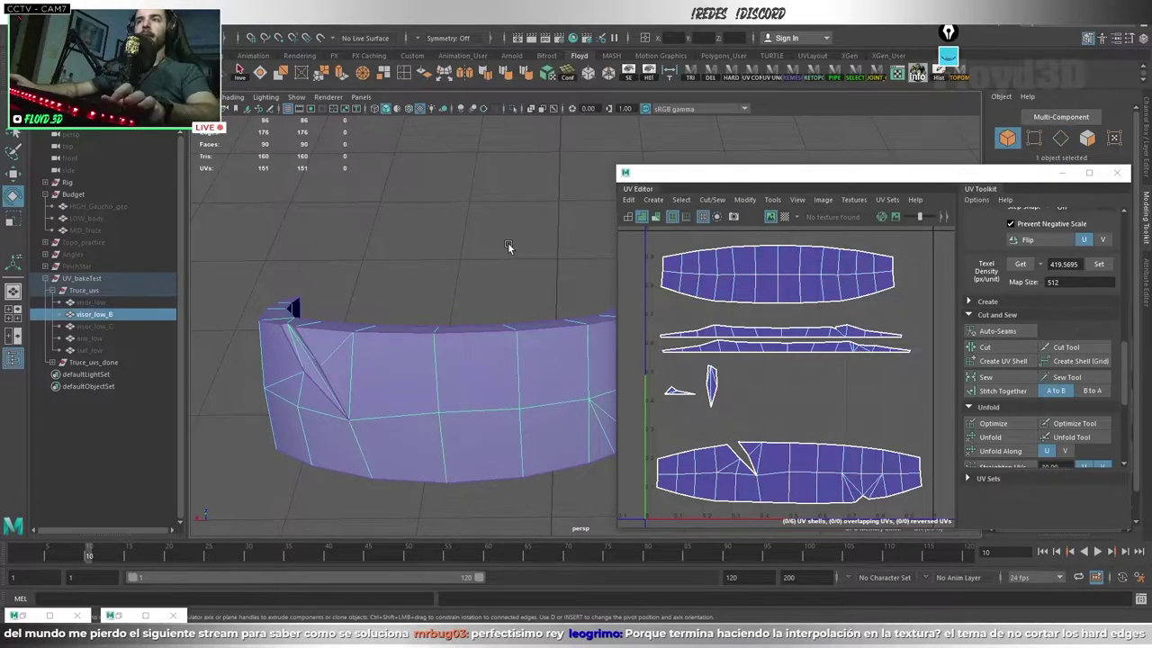
left_click_drag(512, 250, 430, 261, "alt")
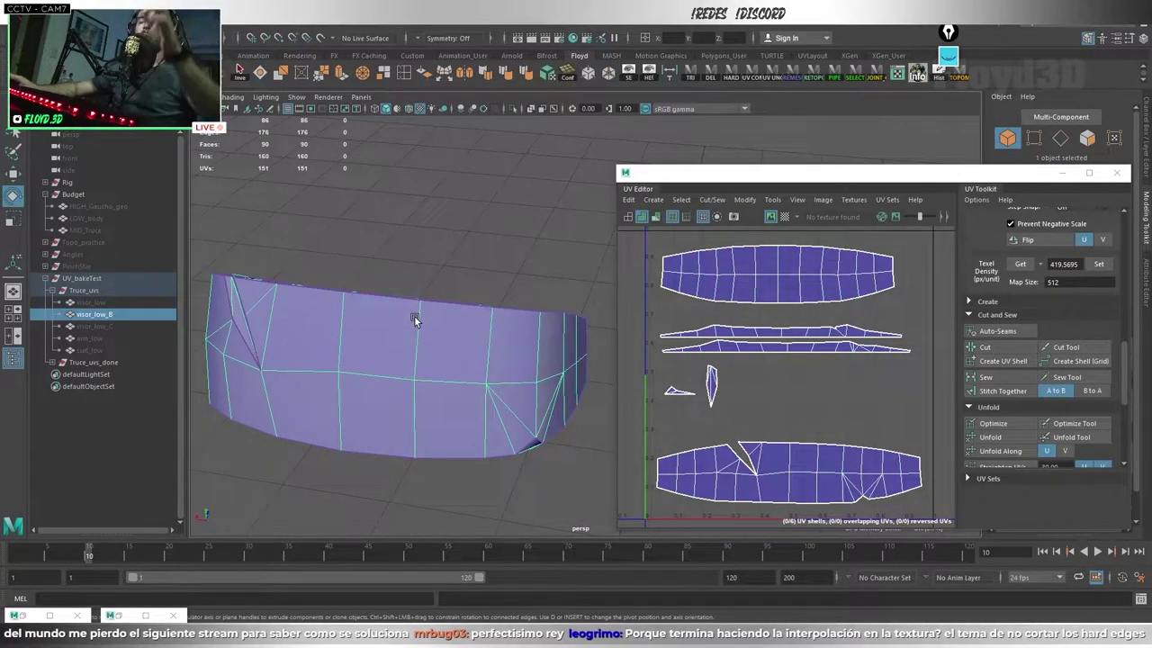
- Hide the visor, unhide and select arm_low, and orbit around the arm
key("ctrl+h")
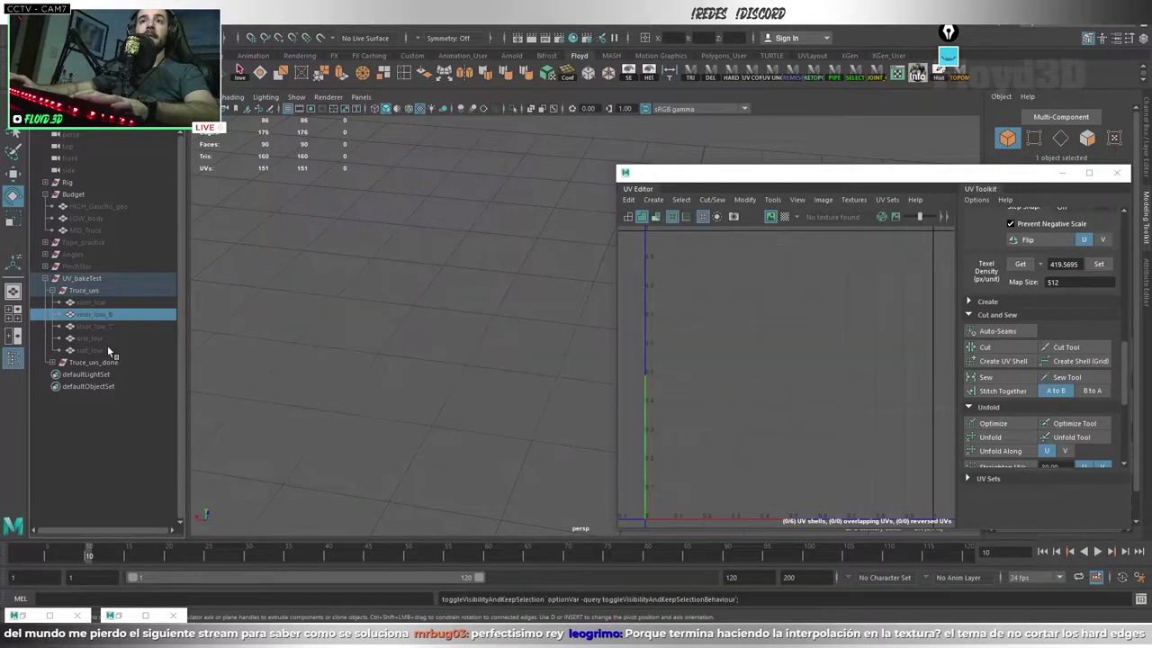
left_click(102, 338)
key("shift+h")
left_click_drag(520, 417, 426, 375, "alt")
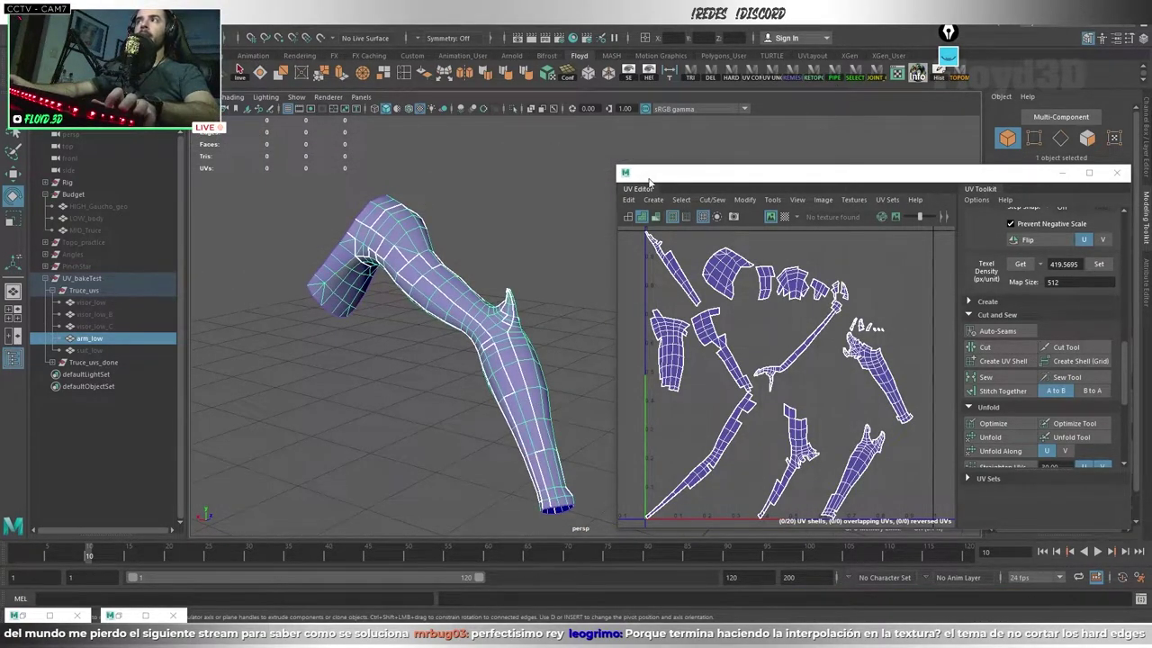
left_click(549, 75)
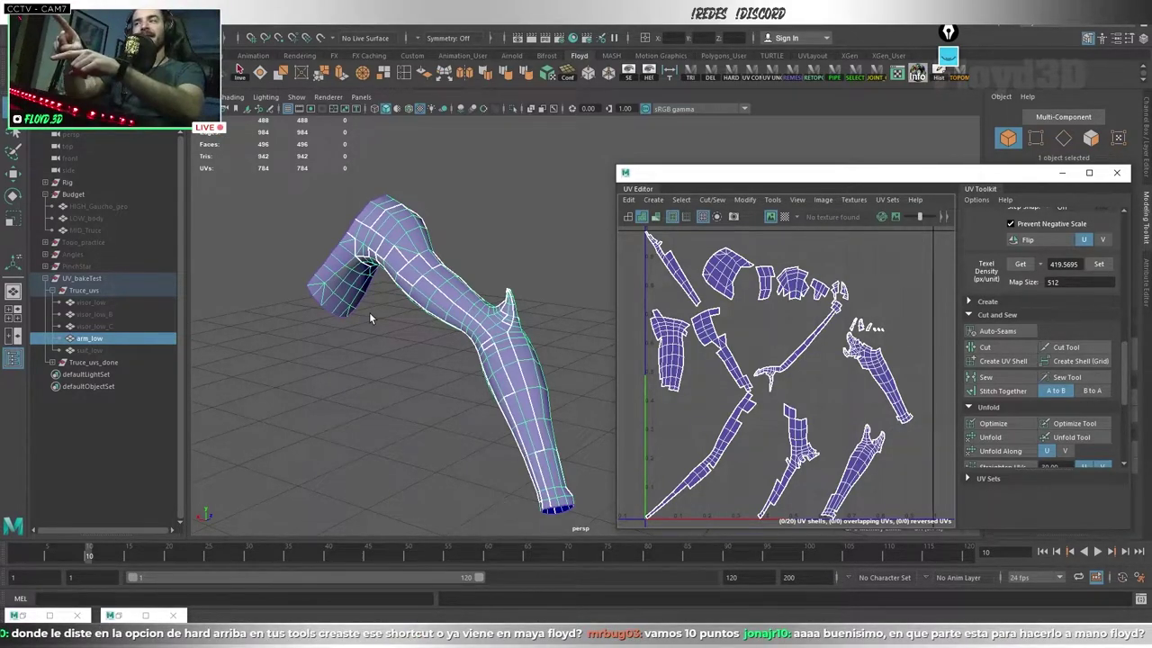
left_click_drag(369, 311, 516, 392, "alt")
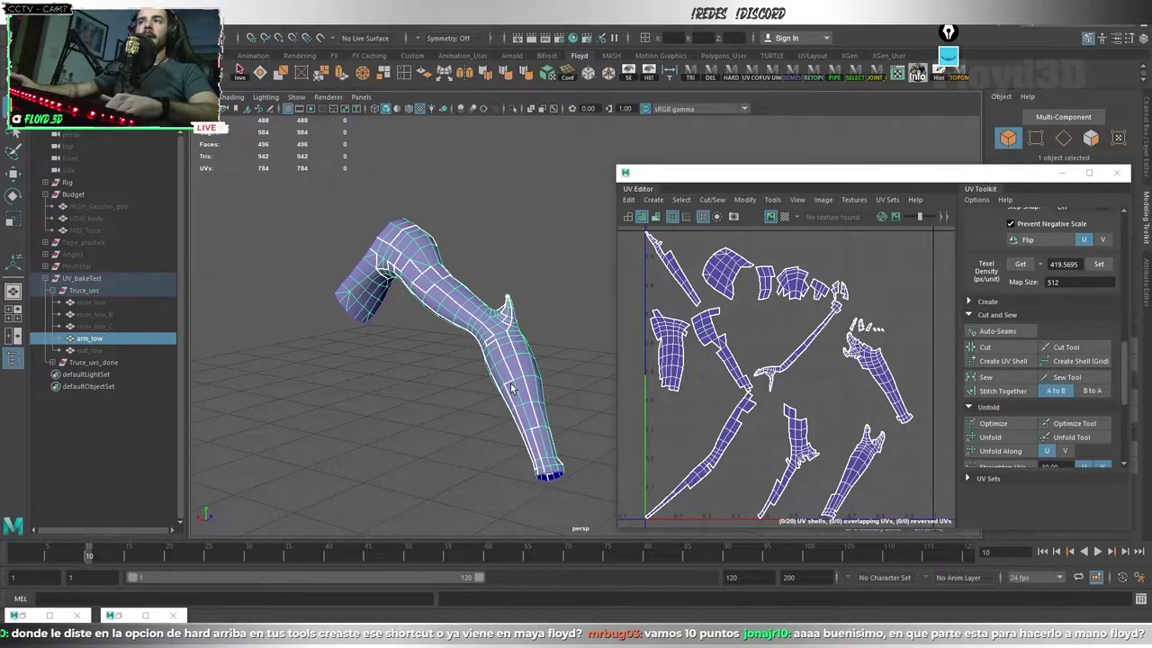
- Send arm_low to UVLayout, tumble it in the Ed view, then return to Marmoset Toolbag
left_click(26, 616)
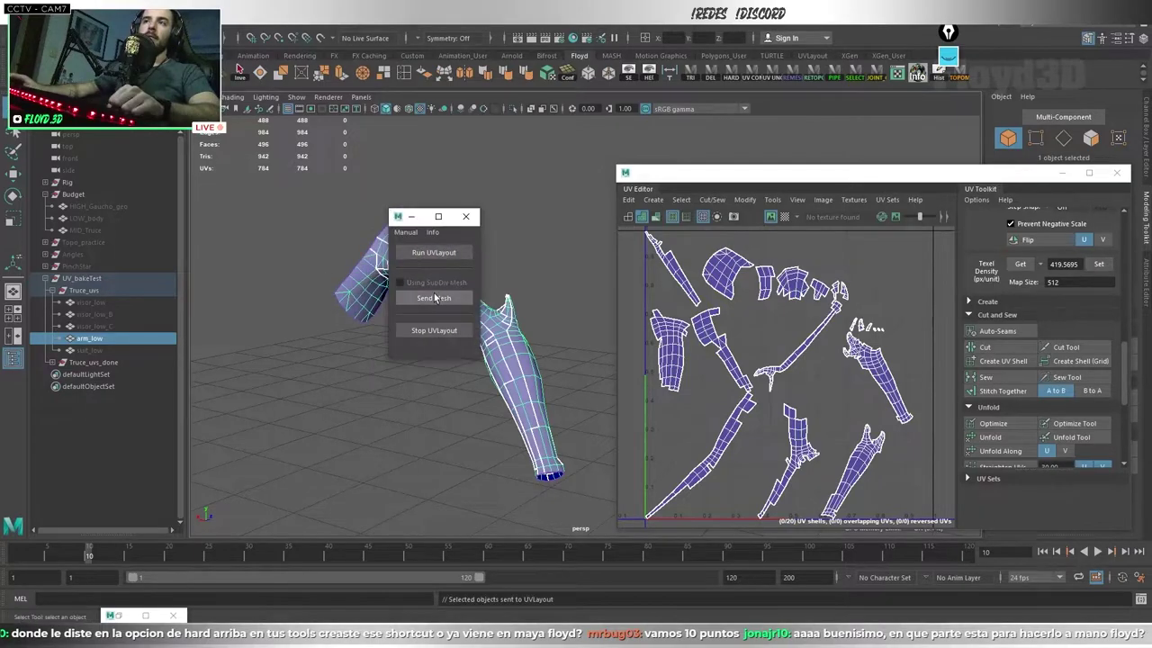
left_click(434, 293)
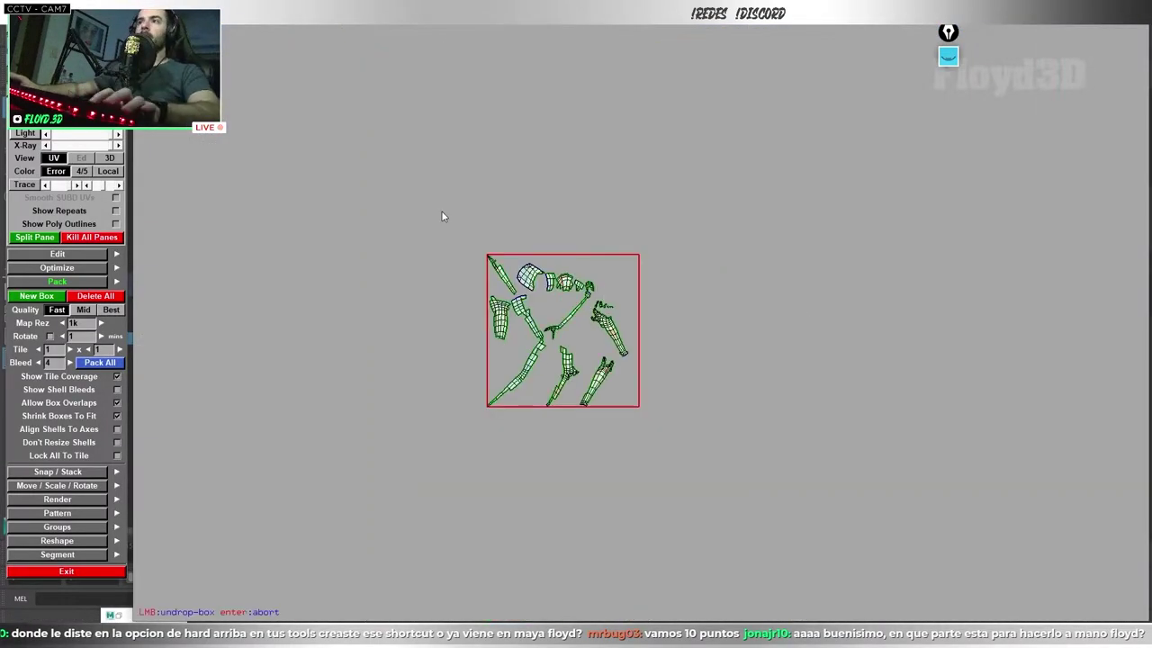
key("2")
left_click_drag(747, 443, 649, 326)
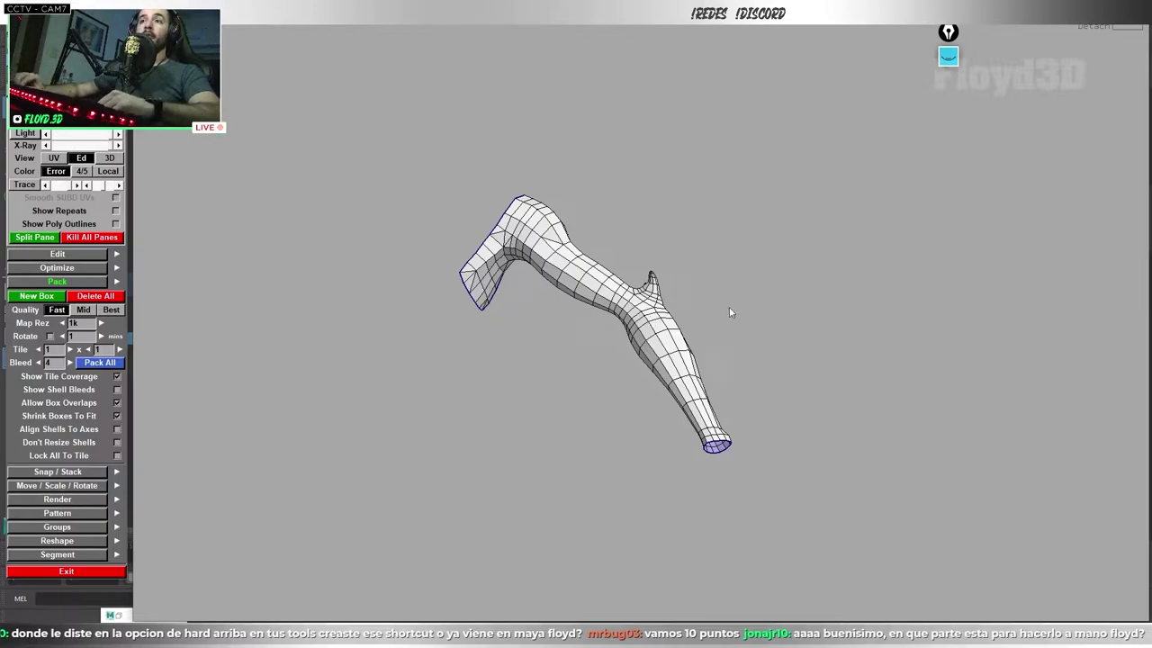
key("alt+Tab")
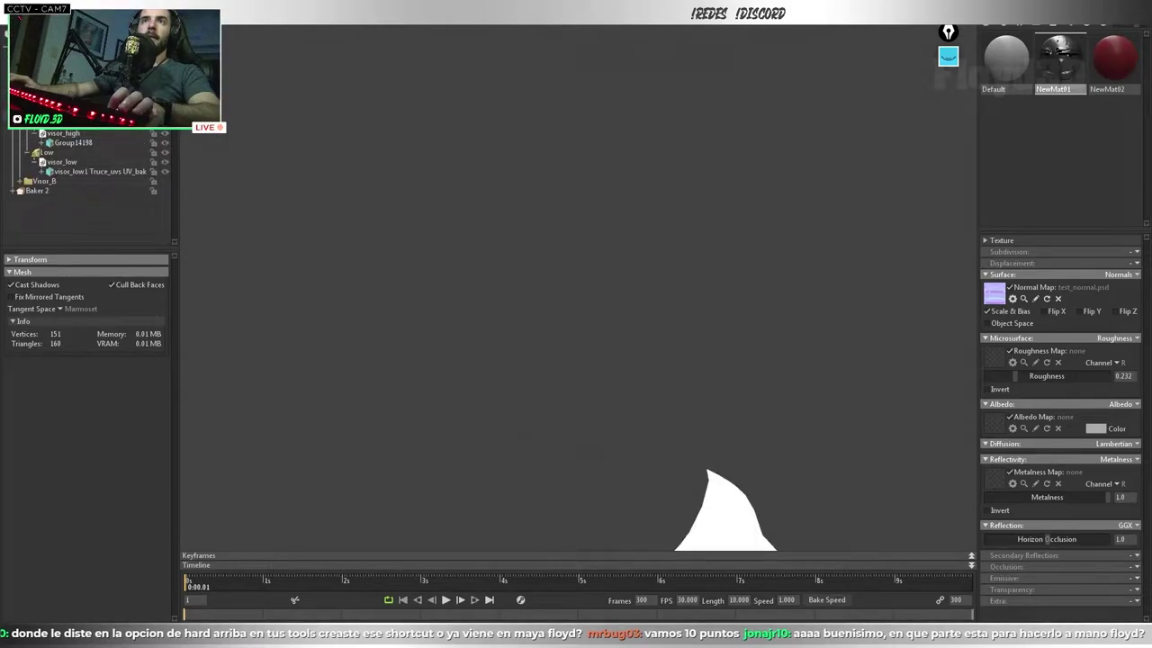
- Delete the arm_low1 mesh from the Marmoset scene
left_click_drag(1103, 74, 495, 216)
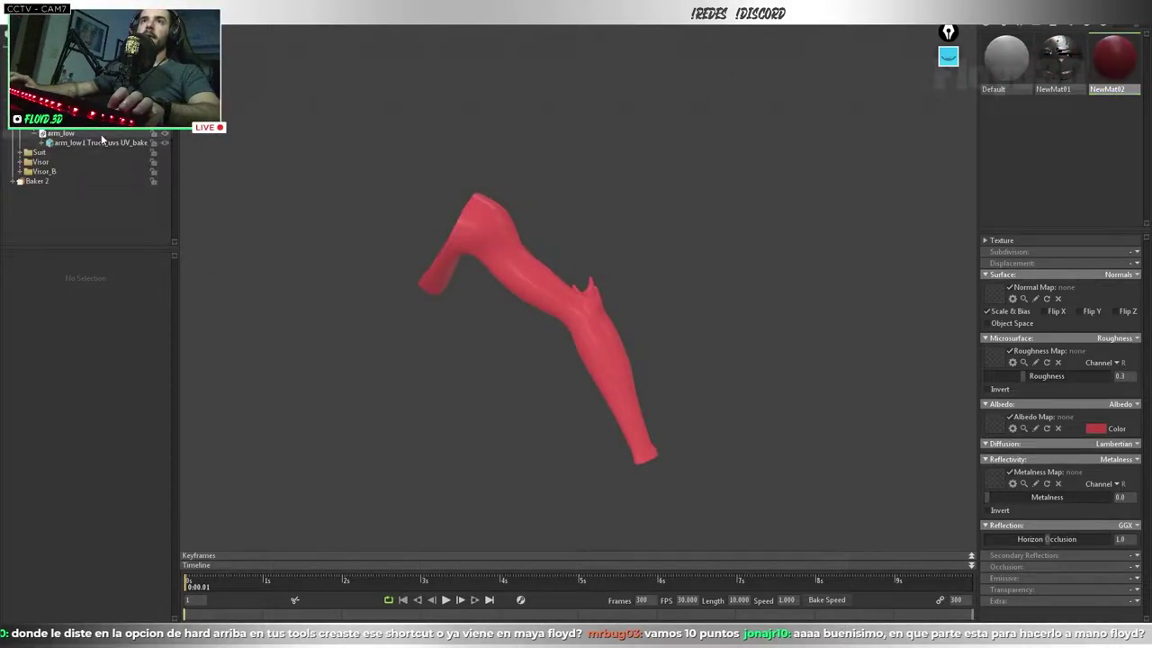
left_click(165, 143)
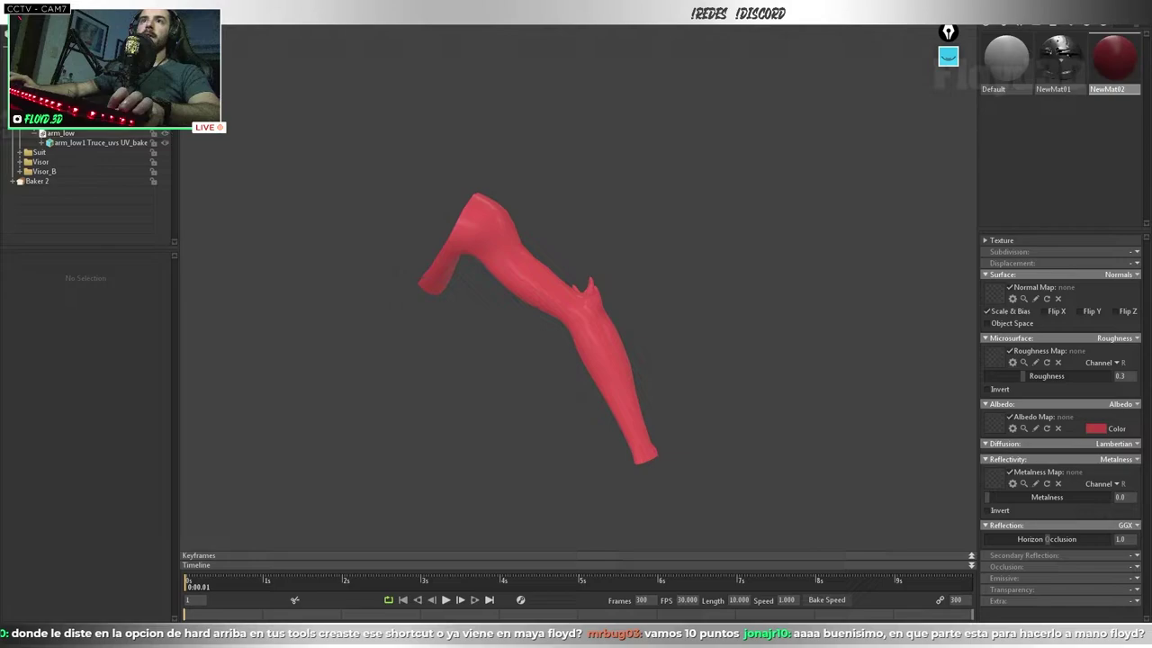
left_click(91, 142)
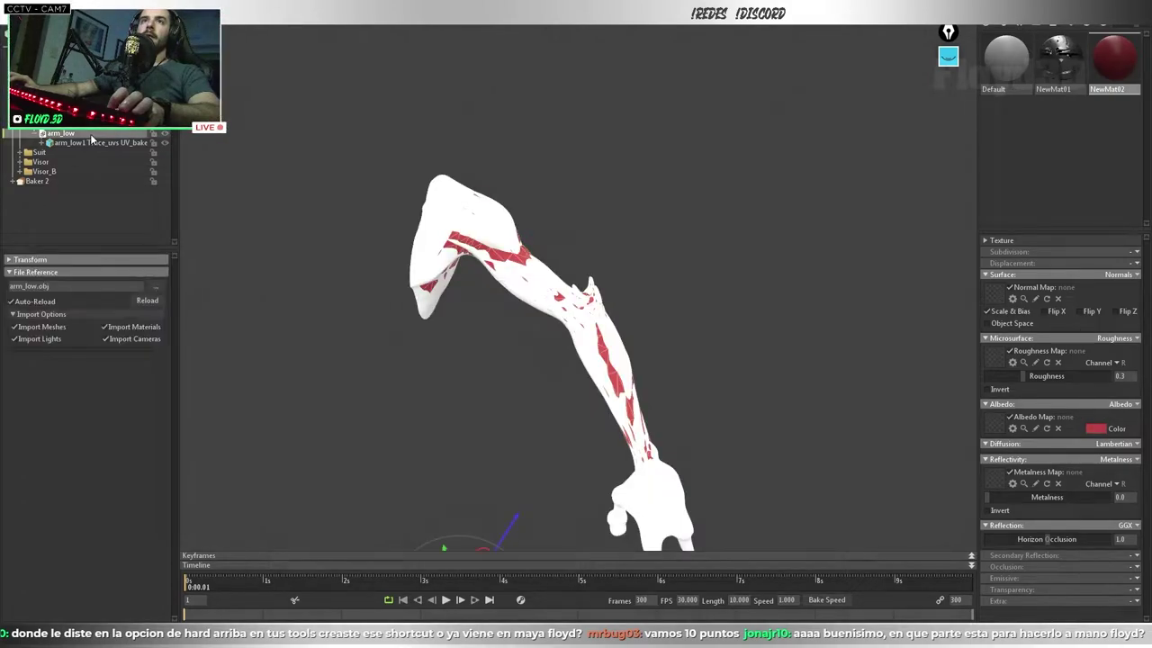
key("Delete")
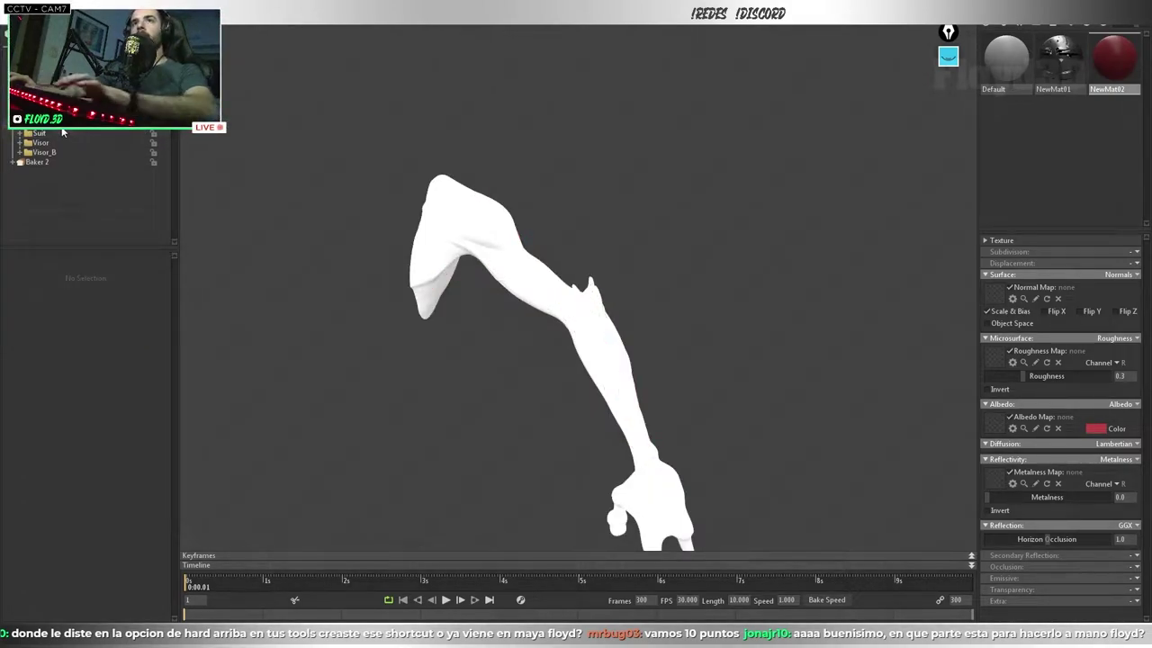
- Apply the red NewMat02 material to the white arm
mouse_move(368, 180)
left_mouse_down()
mouse_move(589, 237)
mouse_move(590, 262)
mouse_move(592, 211)
left_mouse_up()
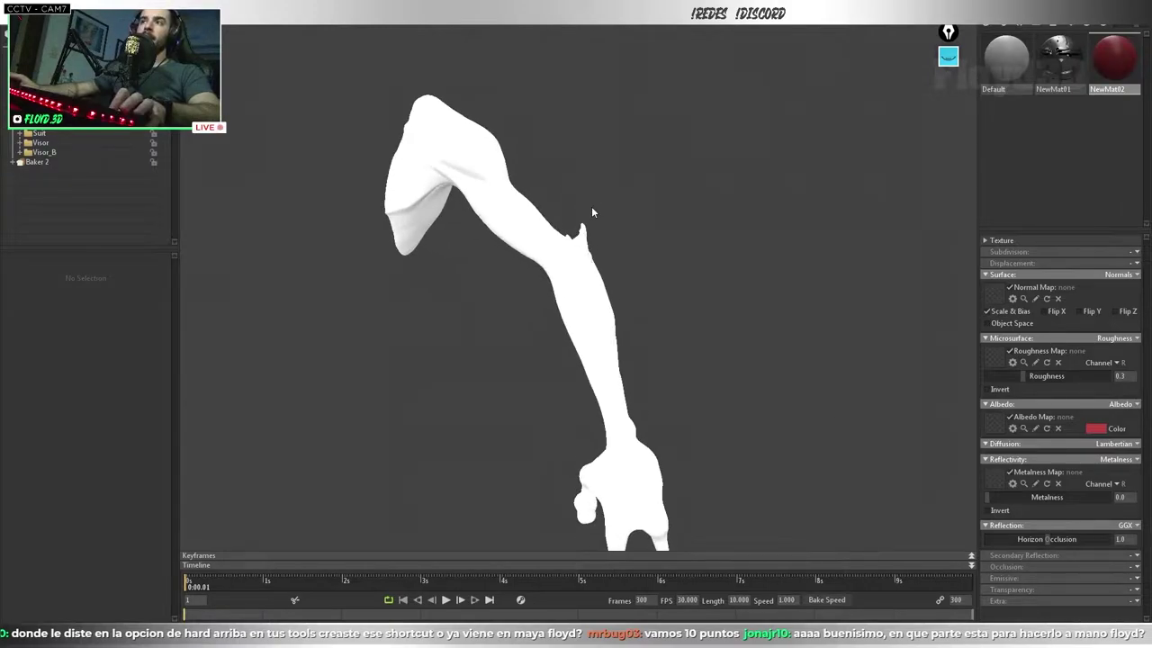
left_click(1006, 59)
left_click_drag(1114, 58, 489, 182)
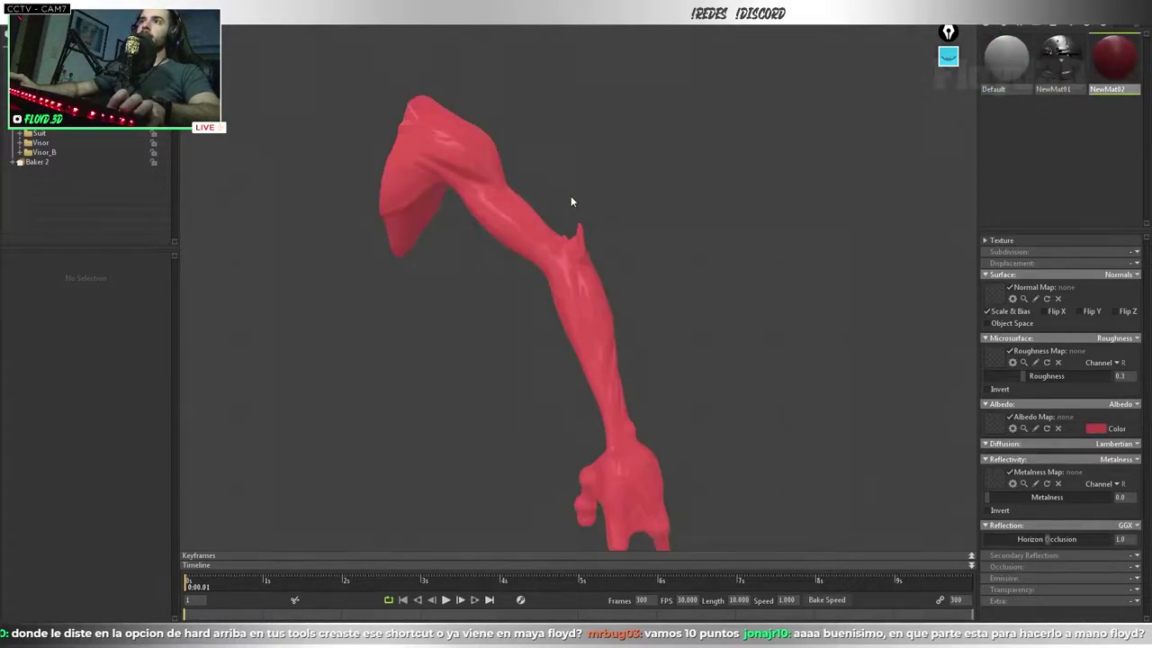
mouse_move(571, 200)
left_mouse_down()
mouse_move(617, 170)
mouse_move(712, 275)
mouse_move(664, 159)
left_mouse_up()
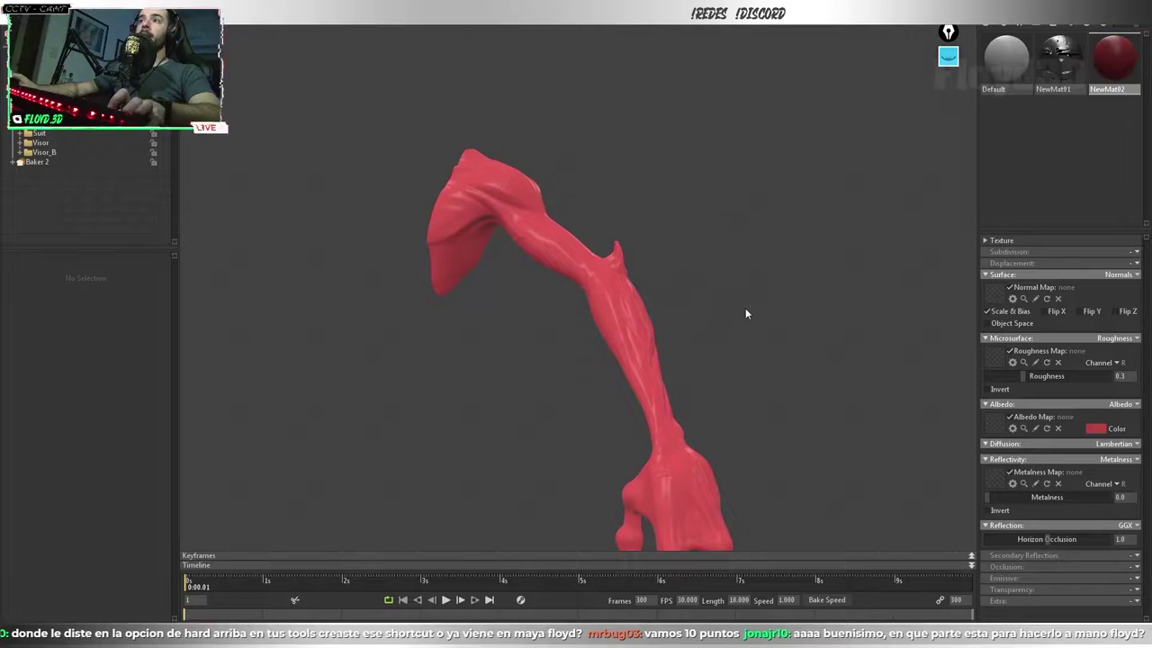
scroll(621, 273, "up", 3)
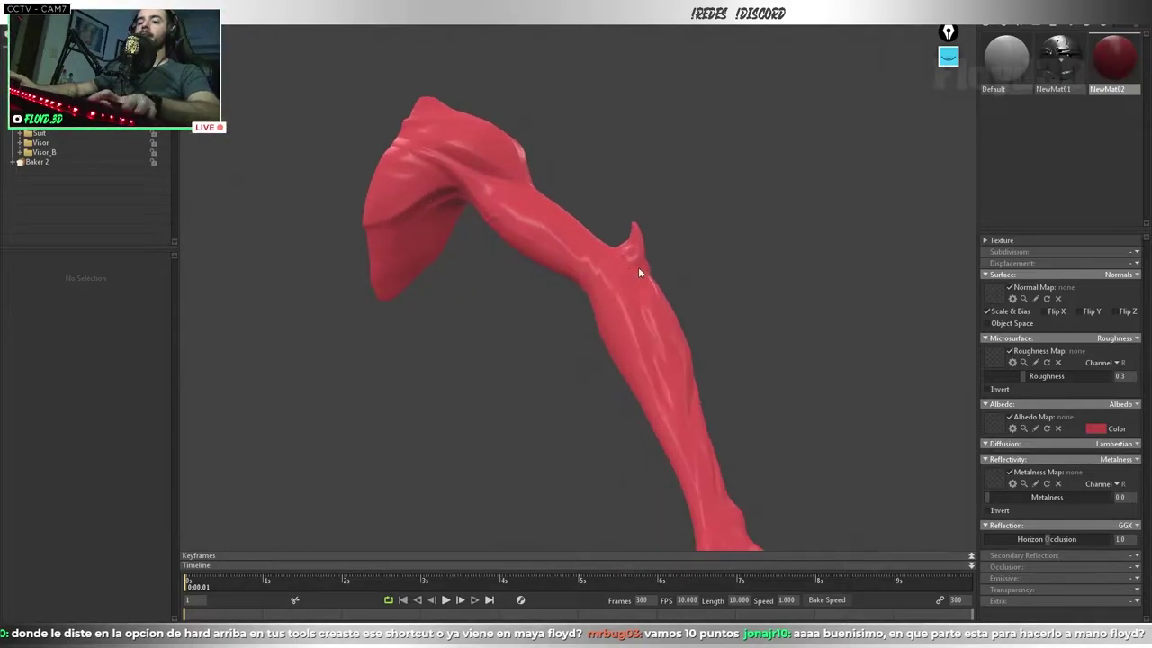
scroll(650, 257, "down", 5)
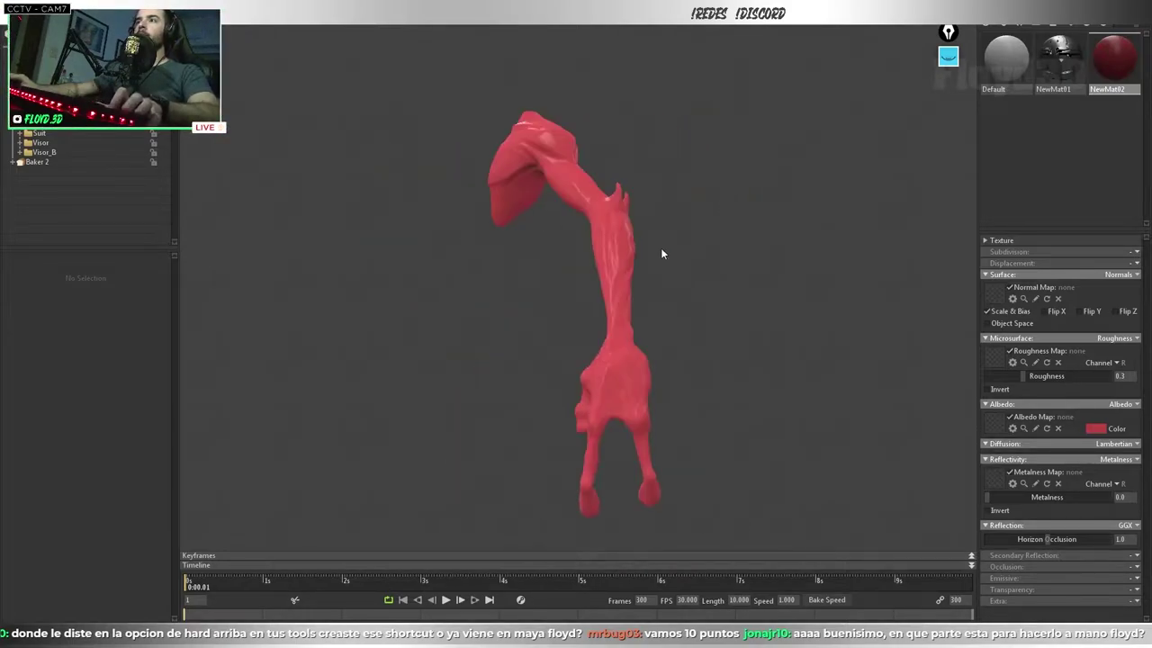
scroll(702, 235, "up", 5)
- Orbit the red arm upright to inspect the shoulder, then switch to UVLayout
mouse_move(729, 226)
left_mouse_down()
mouse_move(598, 301)
mouse_move(638, 193)
mouse_move(712, 288)
mouse_move(571, 224)
mouse_move(599, 217)
mouse_move(576, 236)
mouse_move(570, 279)
mouse_move(414, 210)
mouse_move(515, 245)
mouse_move(415, 180)
left_mouse_up()
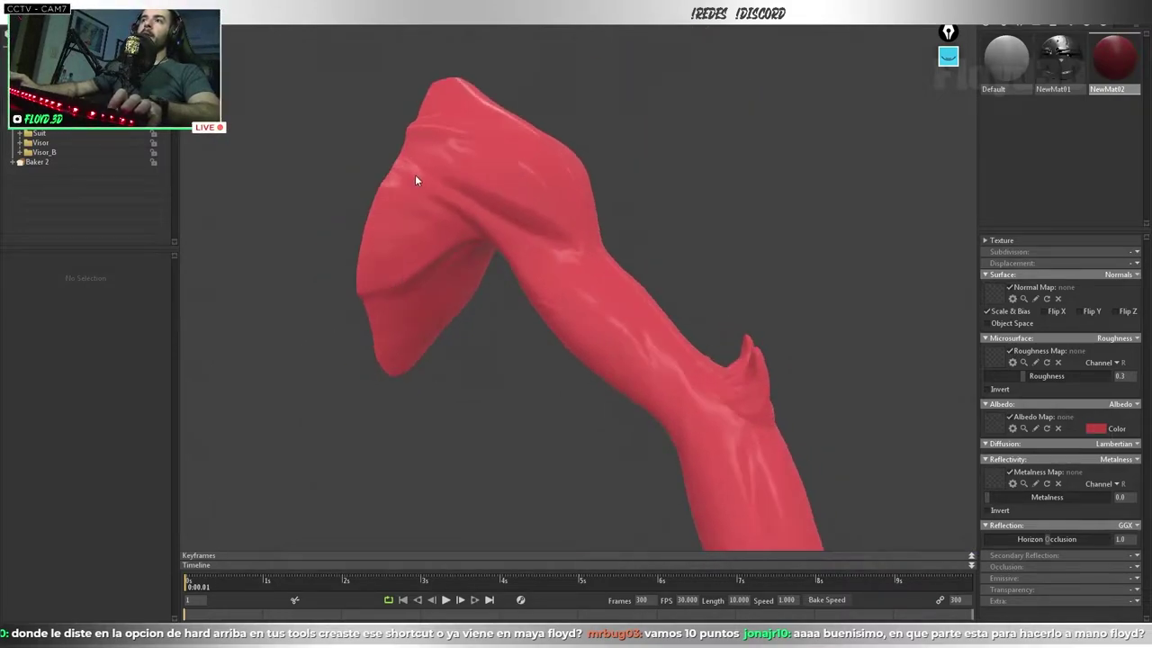
mouse_move(557, 243)
left_mouse_down()
mouse_move(530, 245)
mouse_move(515, 197)
left_mouse_up()
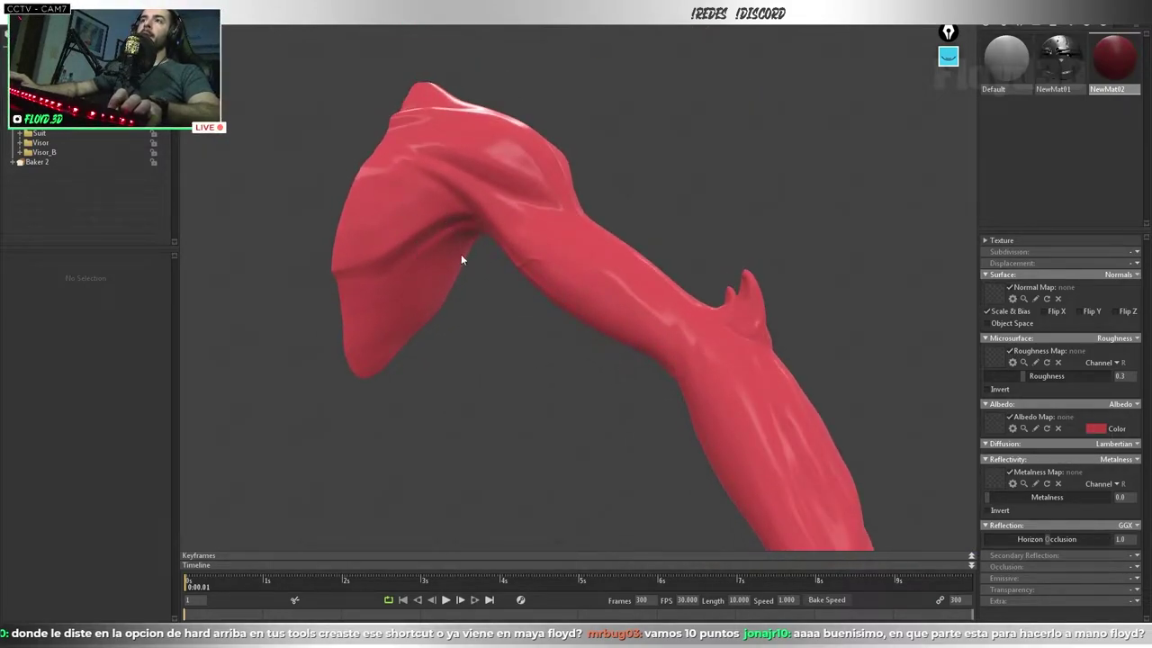
left_click_drag(461, 259, 544, 226)
mouse_move(480, 299)
left_mouse_down()
mouse_move(586, 251)
mouse_move(632, 347)
mouse_move(533, 253)
mouse_move(612, 262)
mouse_move(553, 262)
mouse_move(761, 402)
mouse_move(708, 478)
mouse_move(609, 275)
left_mouse_up()
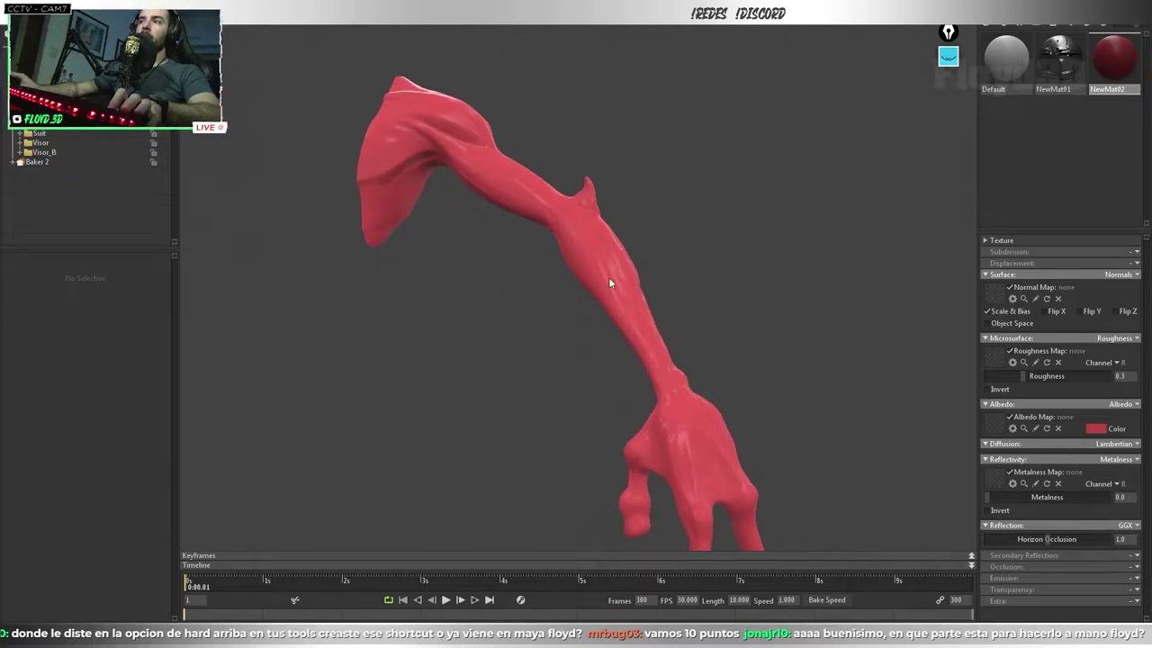
right_click_drag(609, 276, 713, 479)
mouse_move(646, 335)
left_mouse_down()
mouse_move(612, 381)
mouse_move(645, 381)
mouse_move(743, 448)
mouse_move(682, 360)
mouse_move(637, 337)
mouse_move(523, 334)
mouse_move(533, 236)
mouse_move(589, 372)
mouse_move(548, 291)
mouse_move(657, 402)
mouse_move(465, 366)
mouse_move(705, 282)
mouse_move(817, 373)
mouse_move(657, 411)
left_mouse_up()
key("alt+Tab")
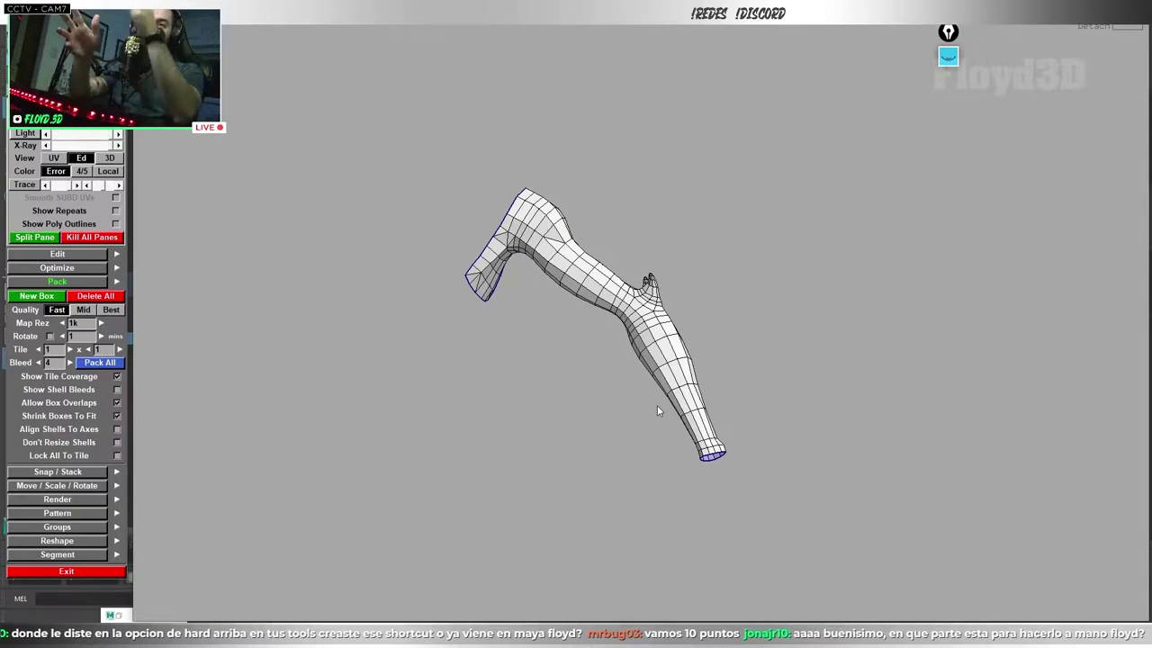
mouse_move(657, 406)
middle_mouse_down()
mouse_move(605, 343)
mouse_move(637, 330)
mouse_move(625, 318)
middle_mouse_up()
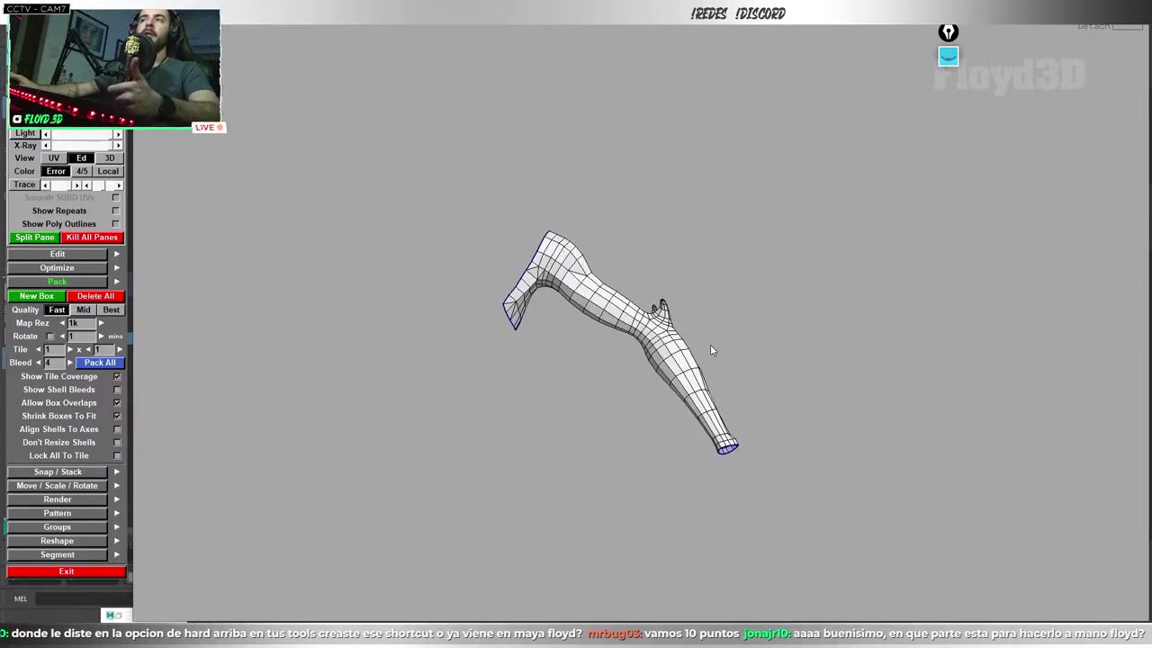
key("ctrl+shift+p")
left_click_drag(438, 99, 416, 158)
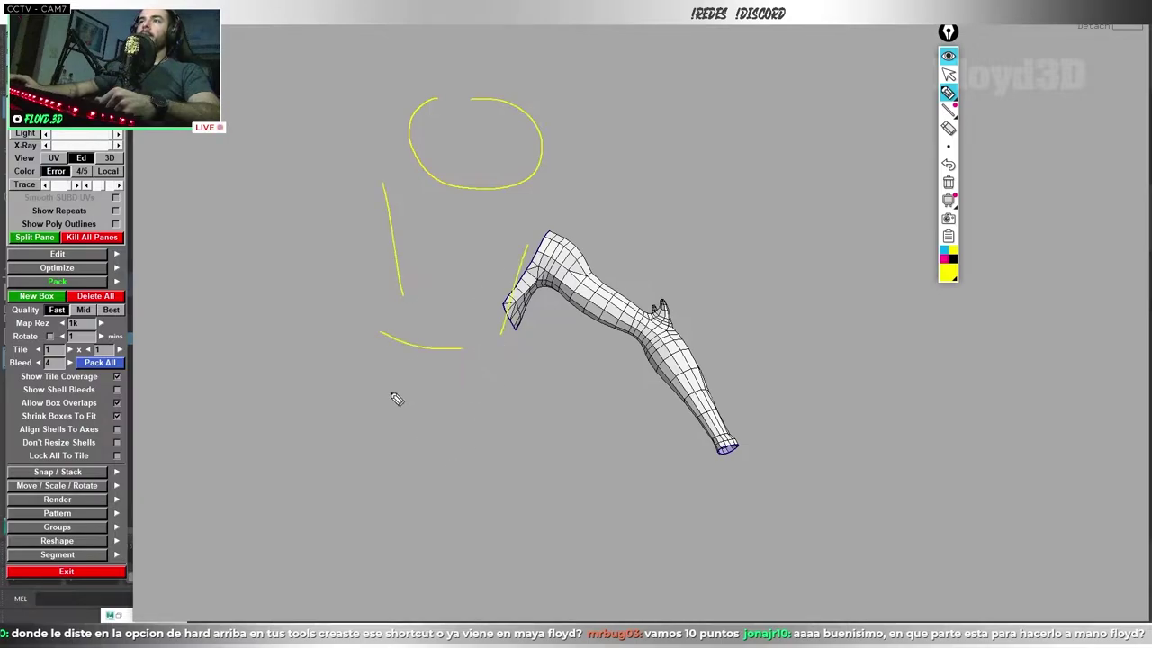
left_click_drag(433, 393, 359, 524)
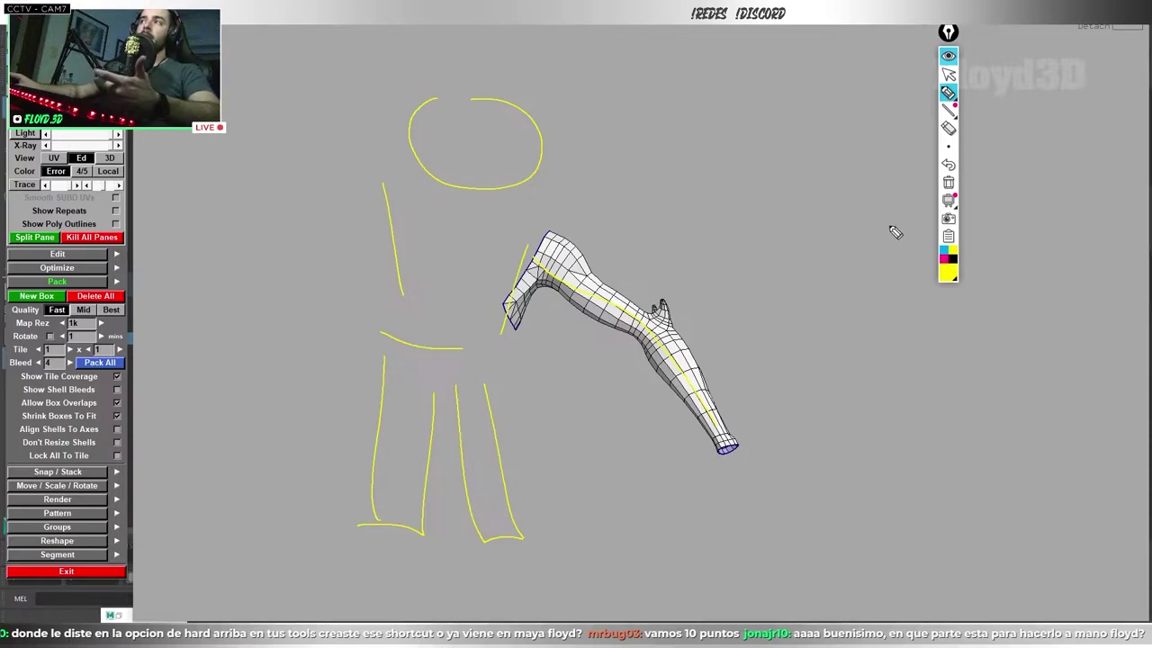
left_click(948, 181)
mouse_move(809, 226)
left_mouse_down("alt")
mouse_move(639, 246)
mouse_move(724, 288)
left_mouse_up("alt")
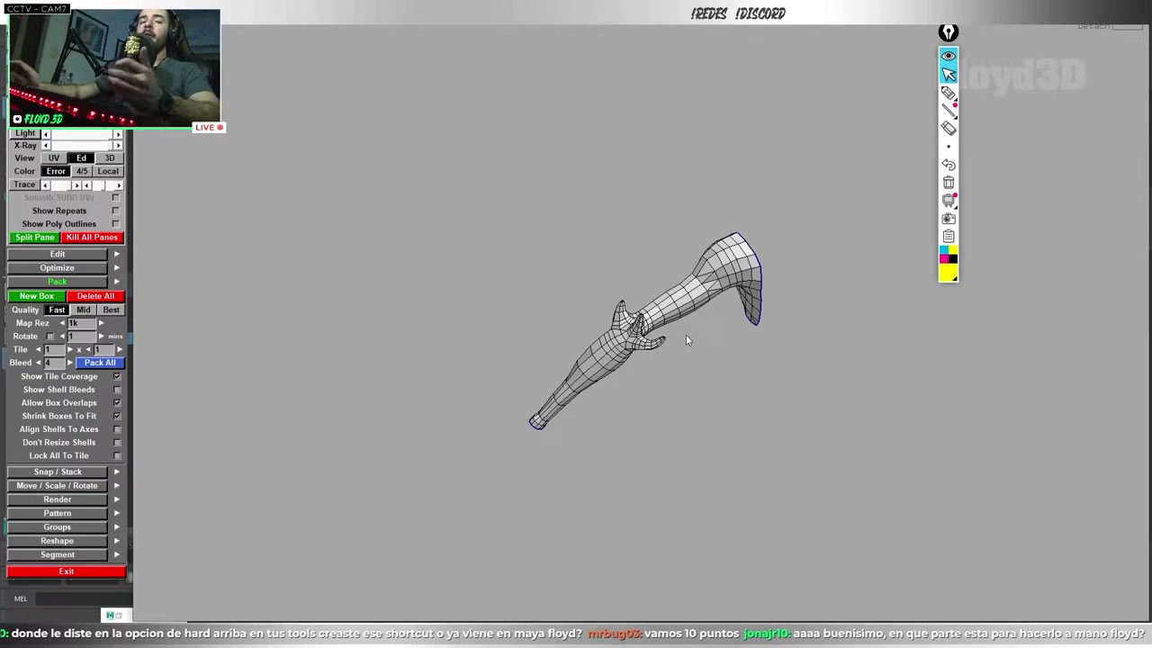
- Select the edge loop running from shoulder to wrist and cut it as a seam
left_click_drag(686, 336, 605, 271, "alt")
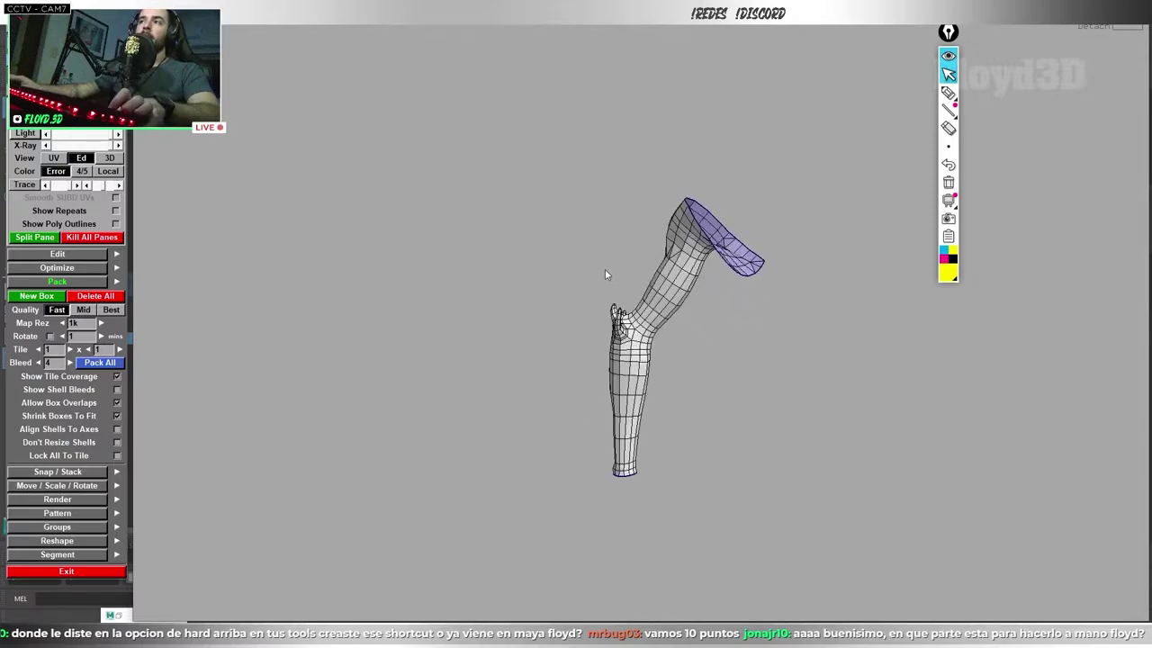
mouse_move(627, 463)
left_mouse_down("alt")
mouse_move(680, 431)
mouse_move(725, 432)
mouse_move(658, 413)
left_mouse_up("alt")
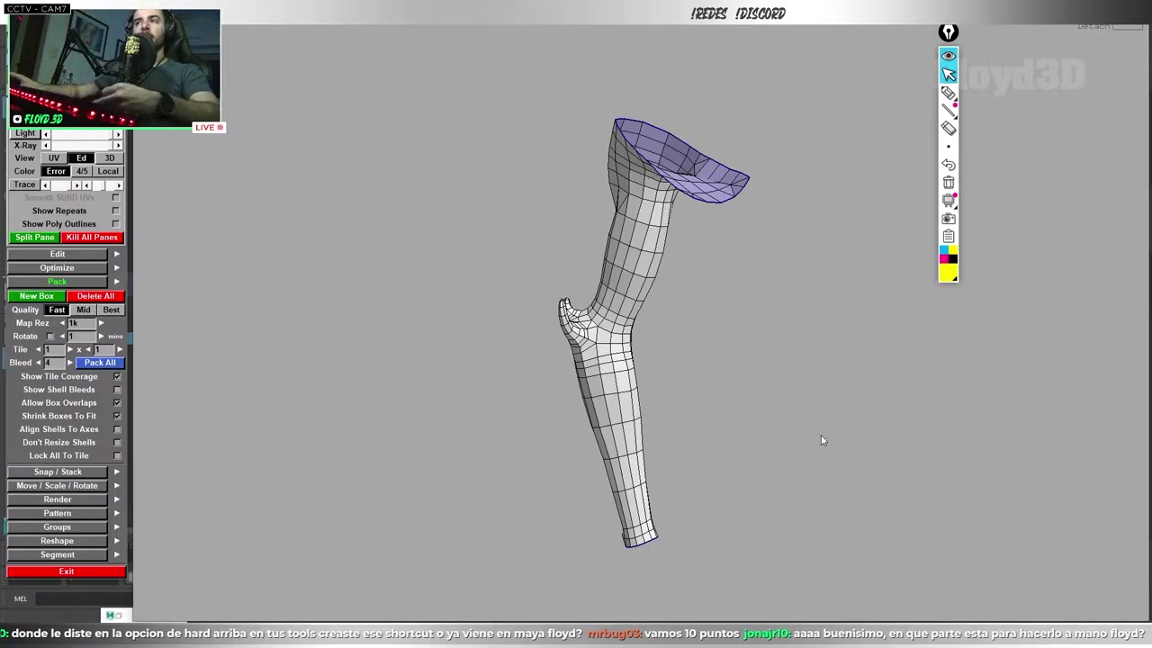
double_click(621, 360)
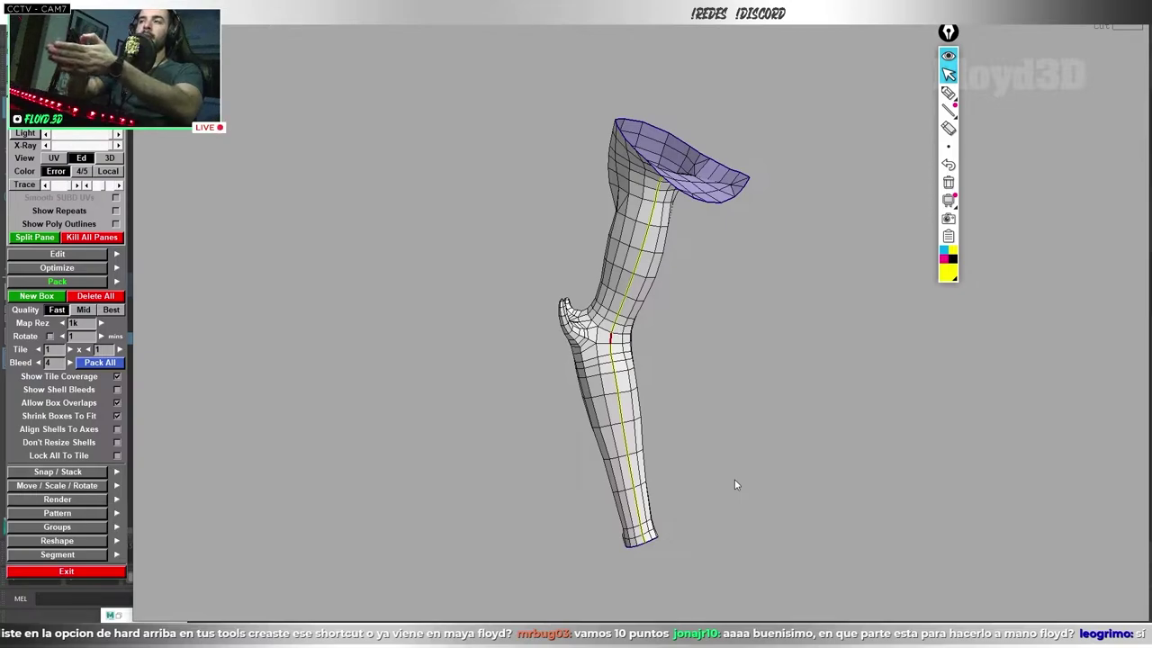
mouse_move(735, 481)
left_mouse_down("alt")
mouse_move(778, 363)
mouse_move(921, 380)
mouse_move(694, 321)
mouse_move(711, 360)
mouse_move(625, 363)
mouse_move(536, 303)
mouse_move(545, 324)
mouse_move(668, 387)
mouse_move(632, 379)
mouse_move(608, 328)
mouse_move(653, 389)
left_mouse_up("alt")
left_click(561, 333)
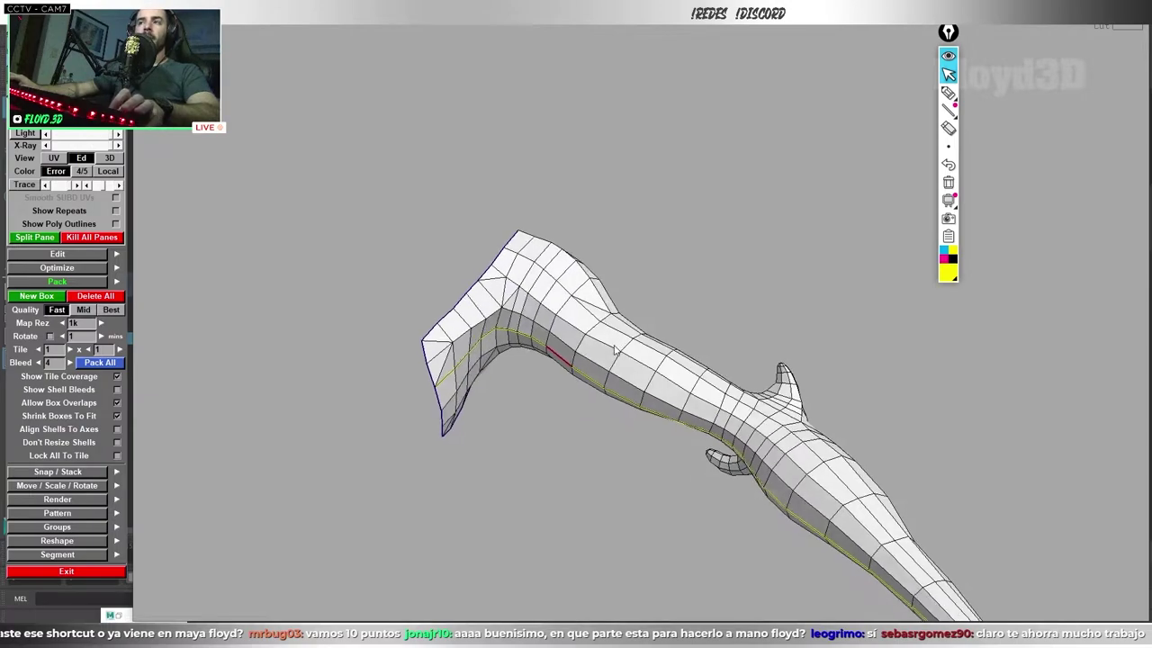
scroll(653, 389, "down", 5)
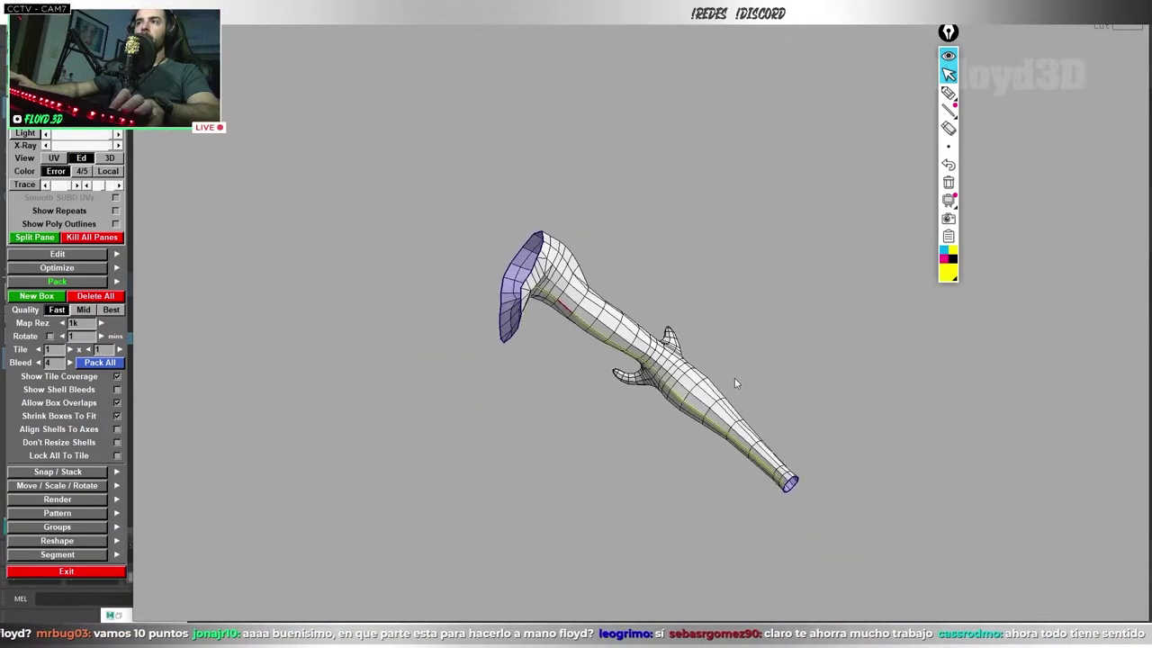
left_click_drag(735, 378, 700, 398, "alt")
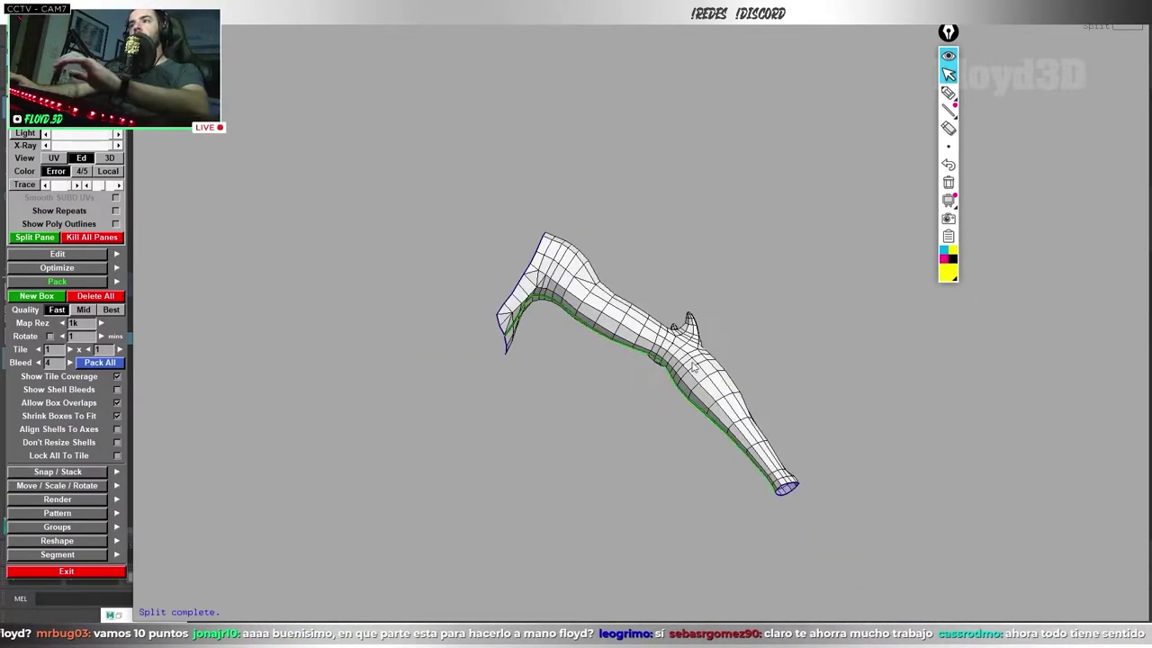
- Switch to the UV view and flatten the arm into a UV shell
key("1")
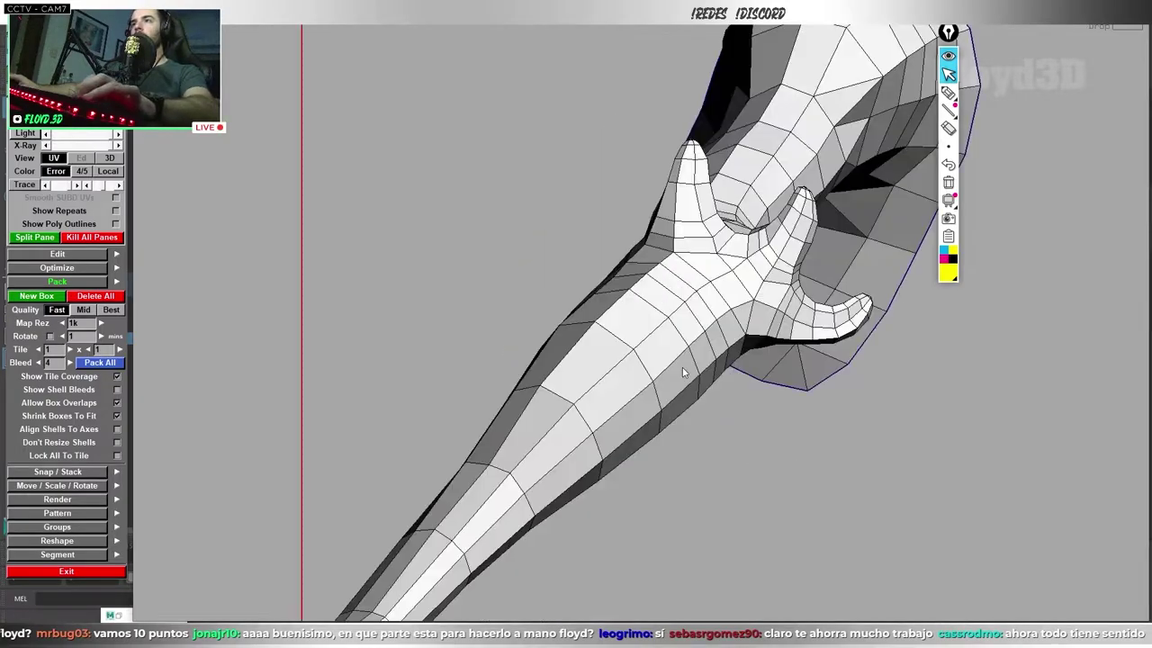
key("f")
key("f")
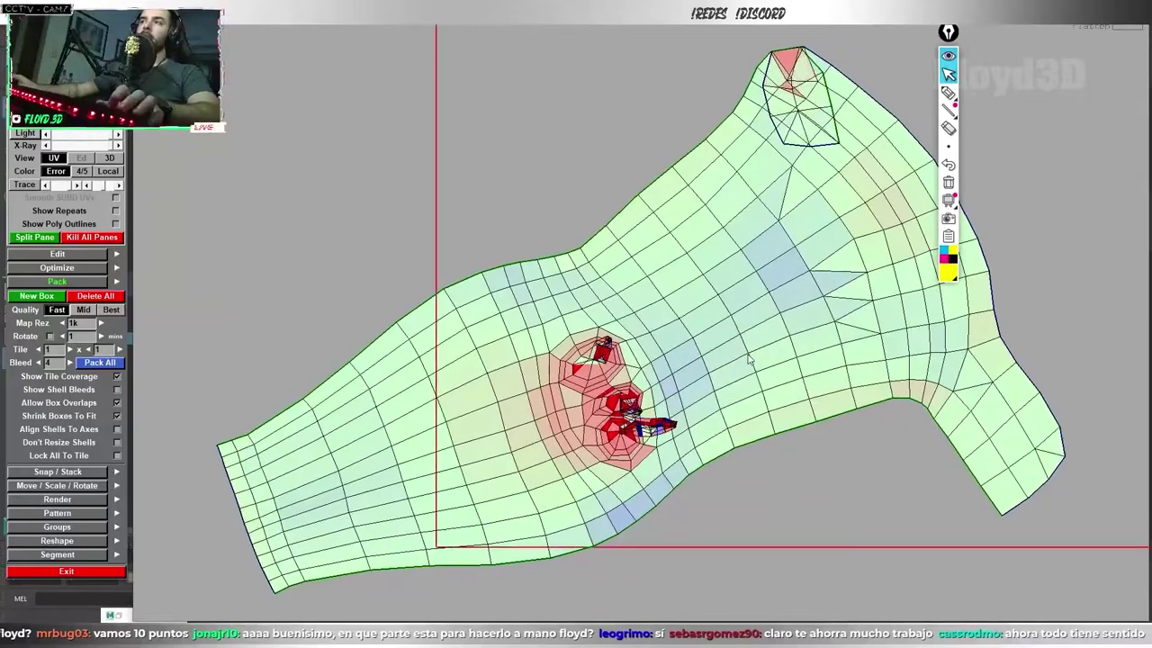
scroll(751, 364, "down", 2)
scroll(684, 342, "up", 3)
scroll(647, 317, "up", 2)
scroll(643, 315, "down", 2)
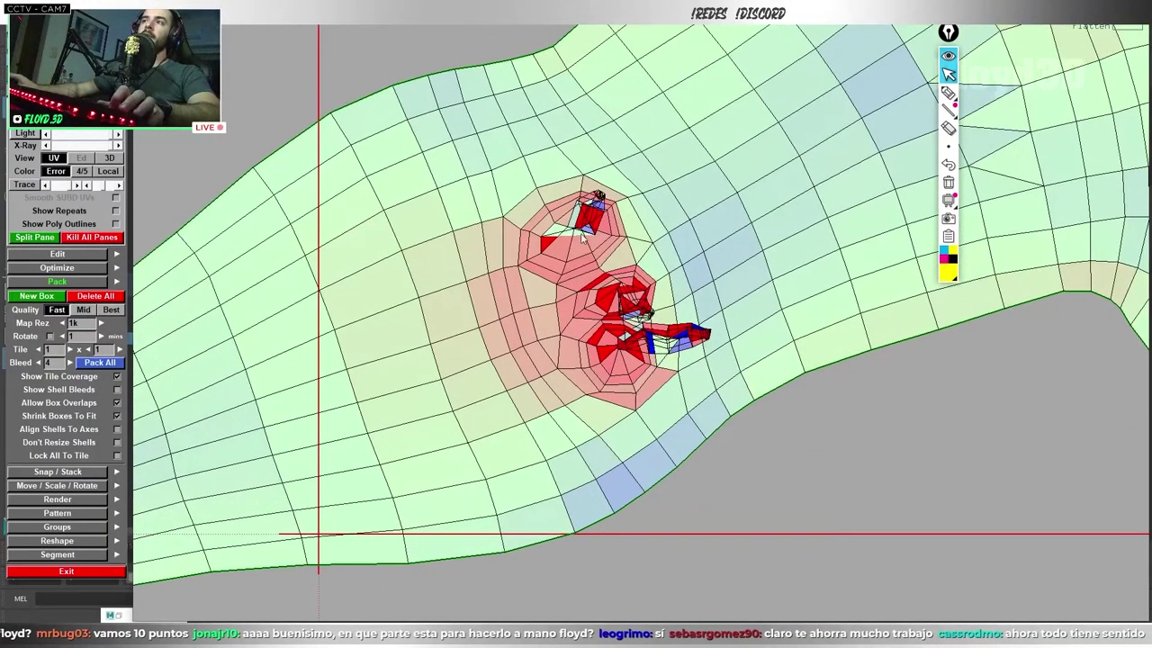
scroll(639, 314, "down", 2)
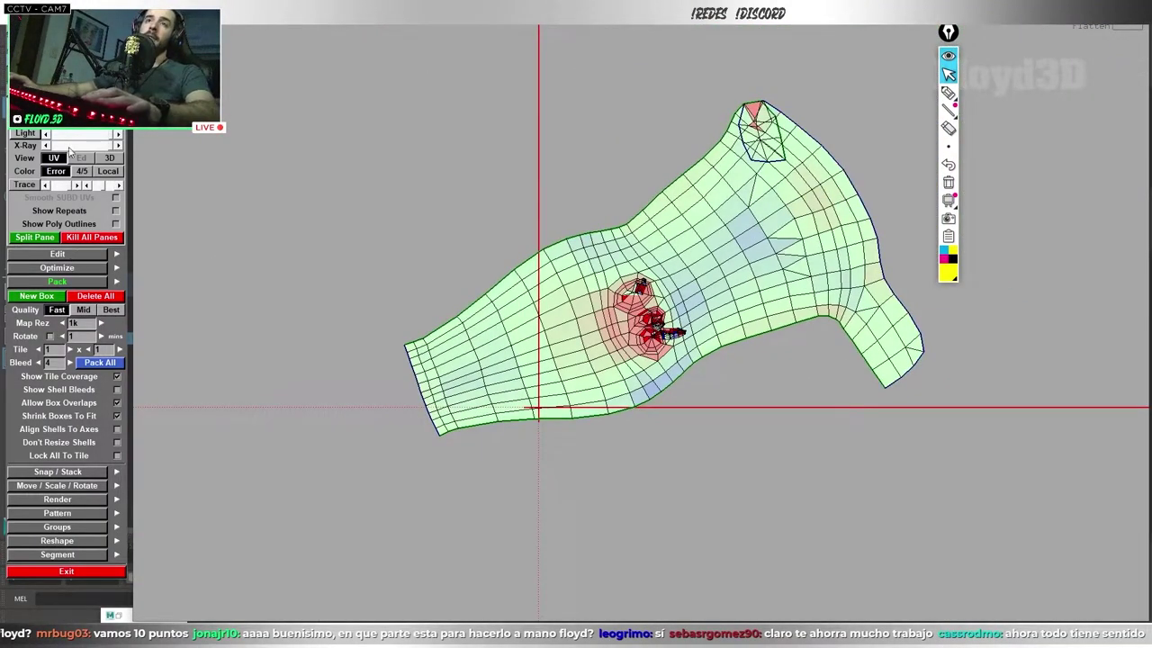
- Split the pane to compare the 3D arm with its UVs, examining the distorted claws
left_click(44, 236)
middle_click_drag(504, 306, 369, 284)
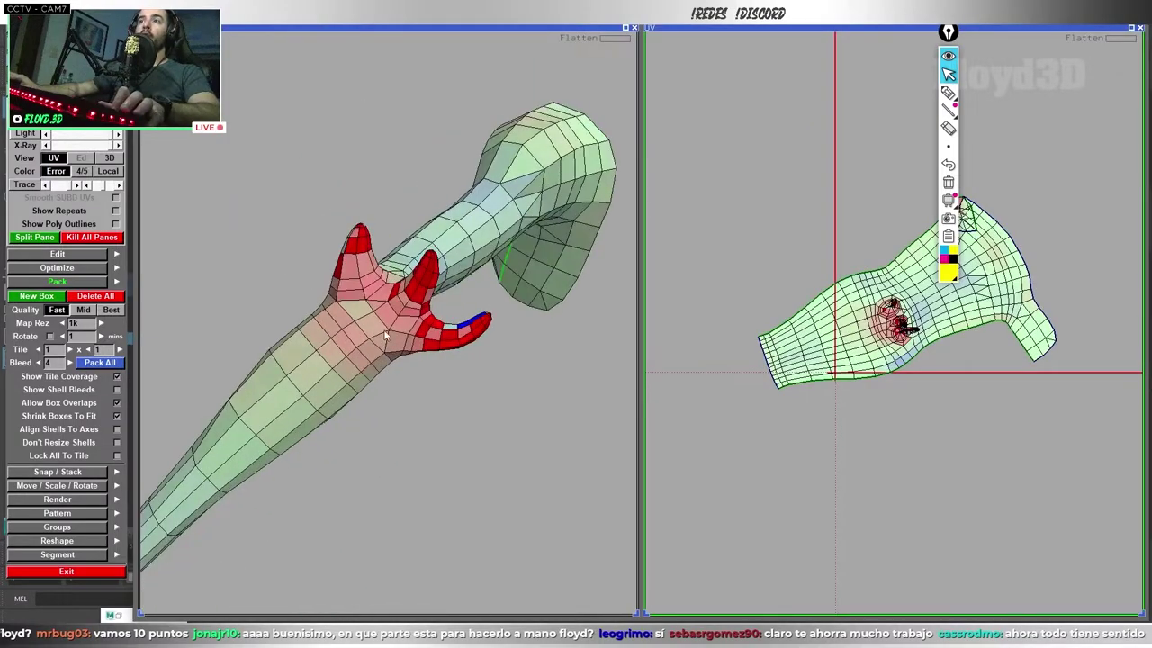
scroll(977, 331, "up", 2)
scroll(976, 331, "up", 2)
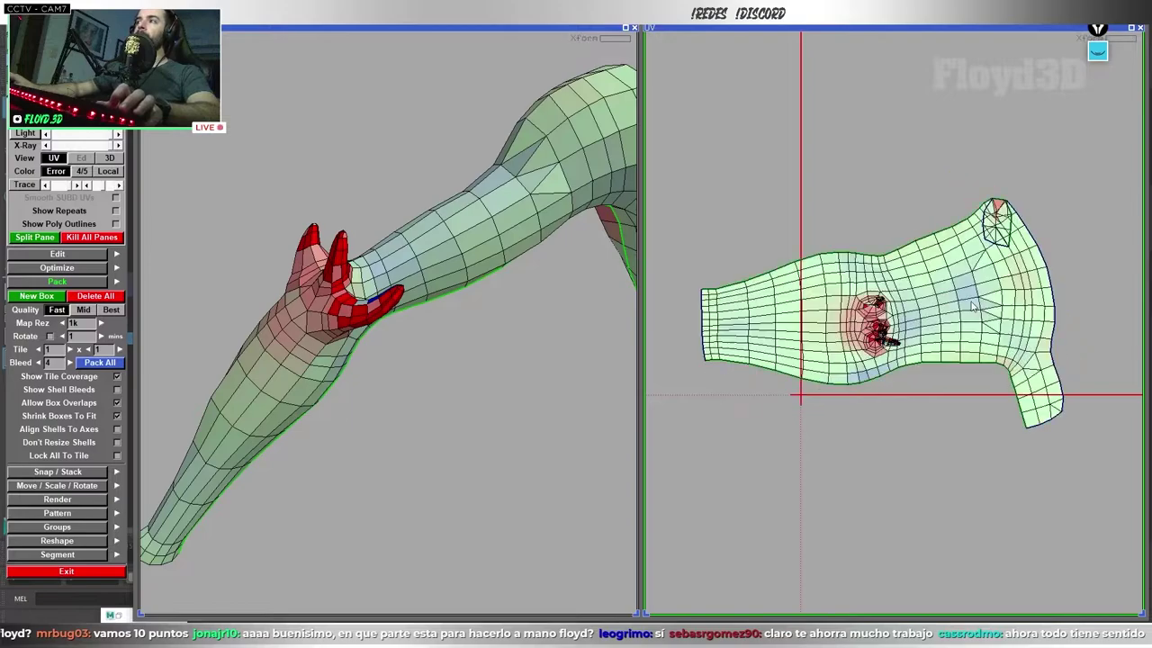
scroll(815, 382, "up", 1)
scroll(814, 382, "up", 3)
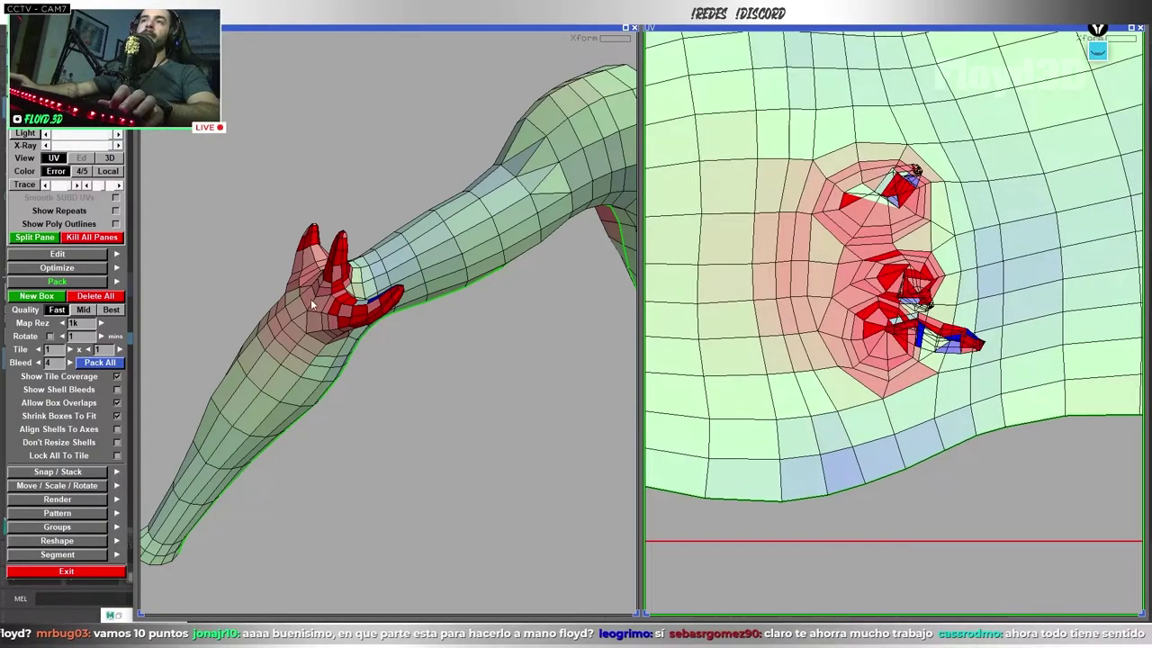
middle_click_drag(311, 299, 382, 301)
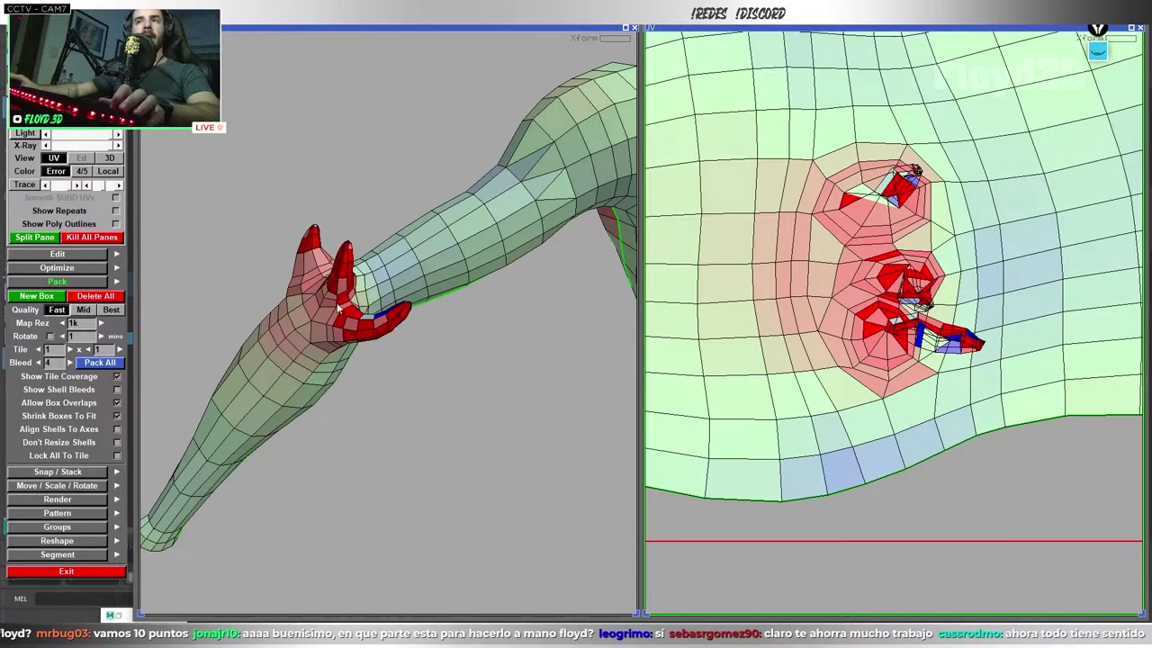
middle_click_drag(346, 322, 338, 293)
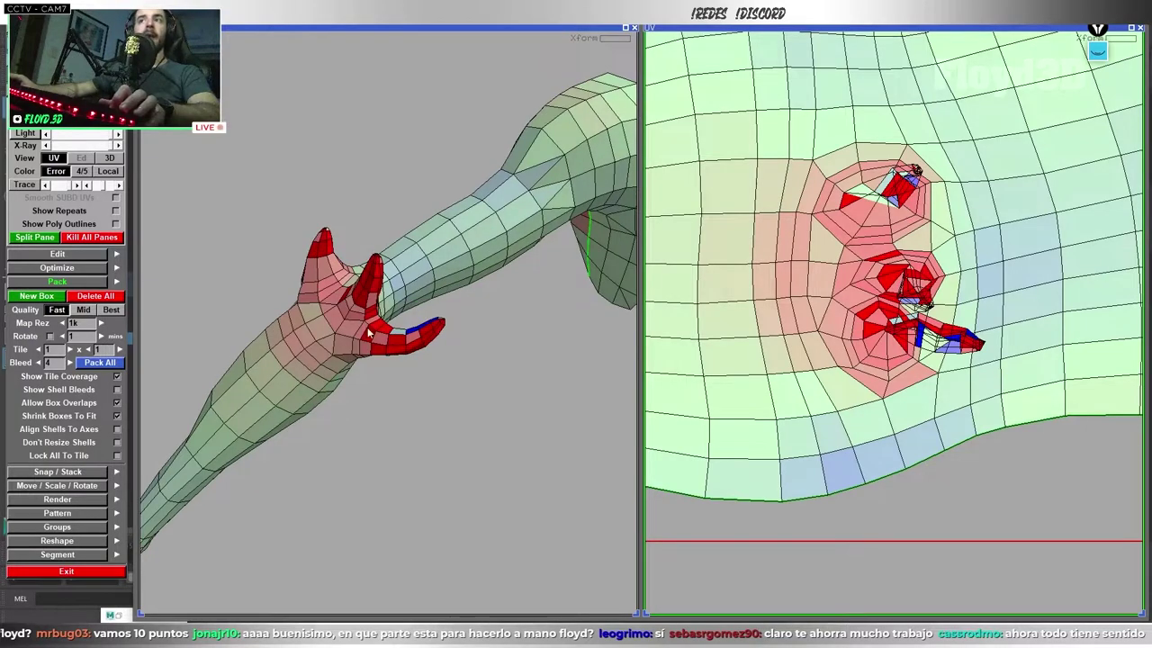
key("f")
middle_click_drag(369, 333, 492, 295)
- Drop the arm shell out of UV space and zoom in on the hand in Ed view
key("f")
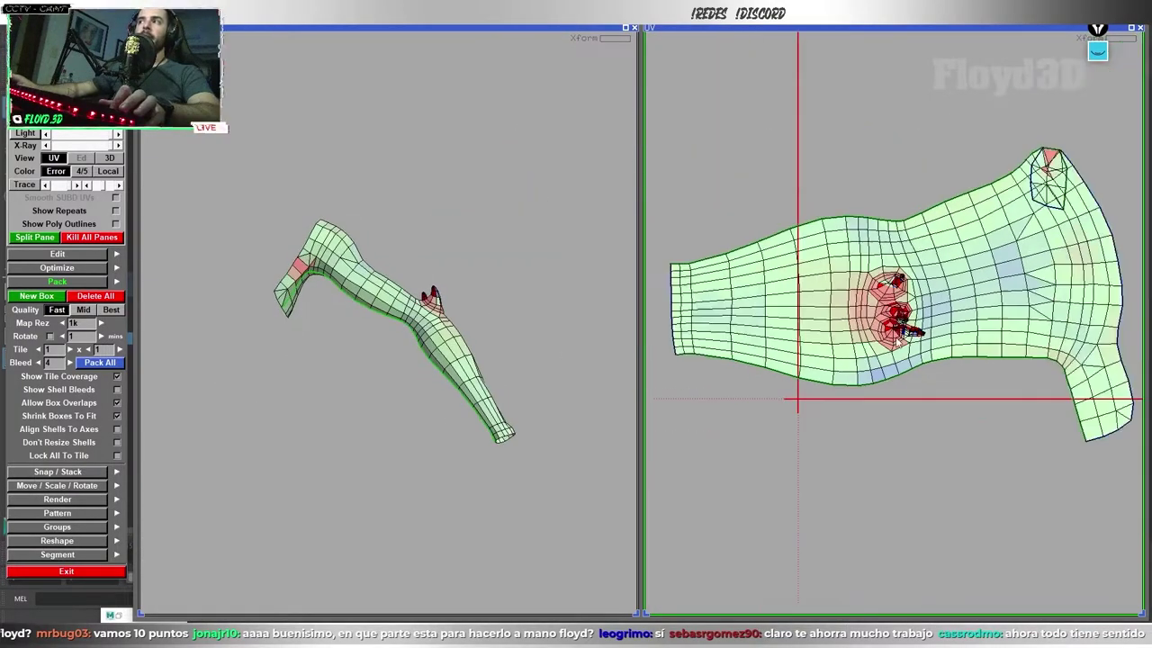
key("d")
key("1")
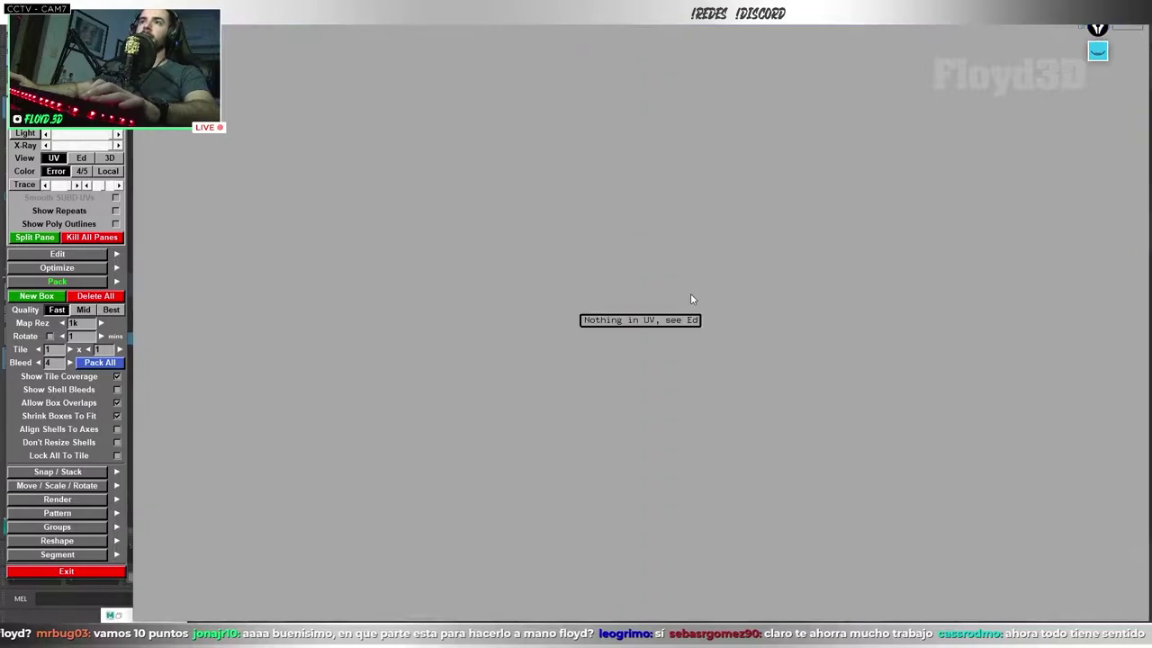
key("2")
middle_click_drag(731, 289, 606, 318)
scroll(606, 342, "up", 3)
scroll(612, 376, "up", 3)
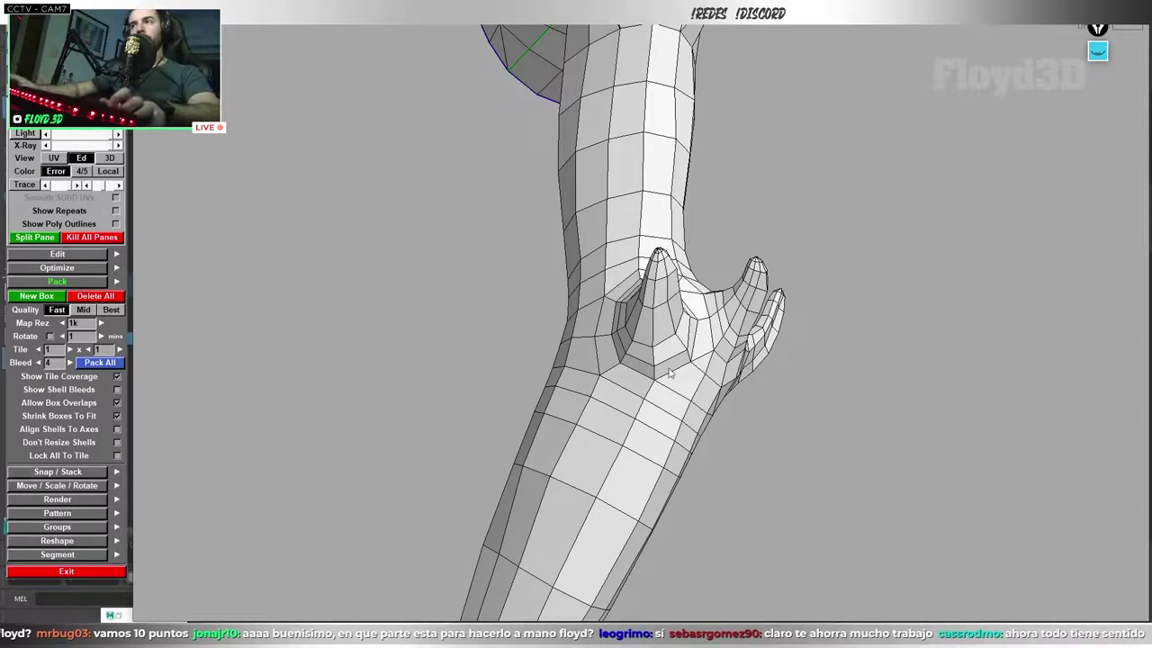
- Select the loops around the claw bases and cut them so the claws split off
double_click(640, 378)
left_click_drag(640, 378, 656, 317, "alt")
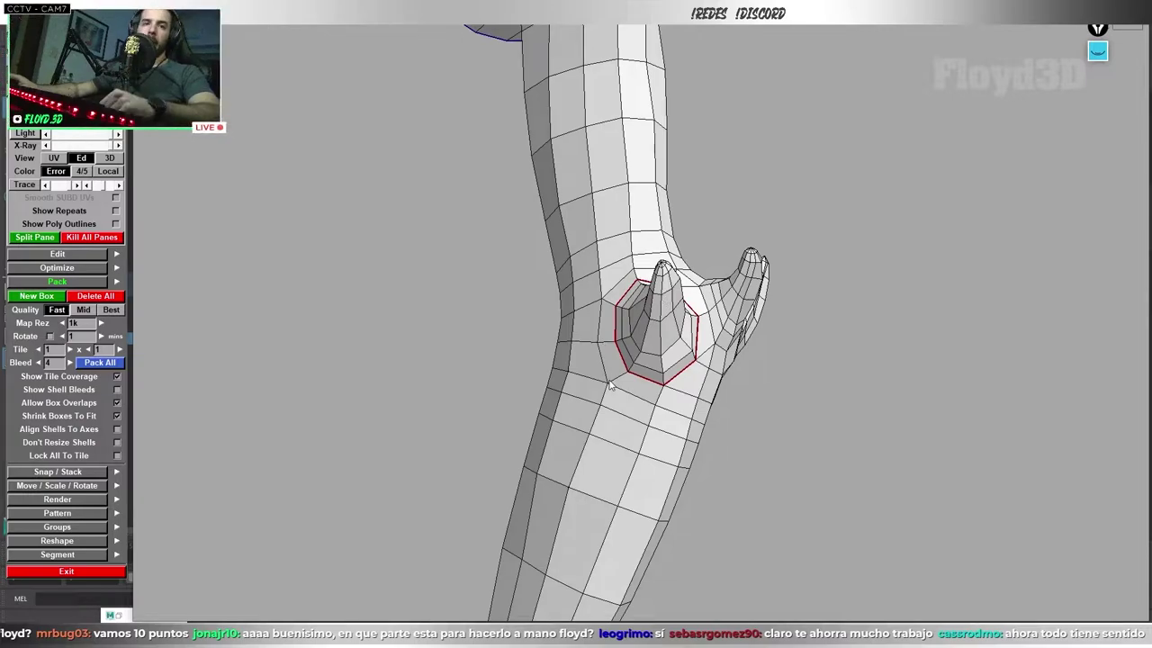
mouse_move(710, 377)
left_mouse_down("alt")
mouse_move(641, 373)
mouse_move(688, 346)
left_mouse_up("alt")
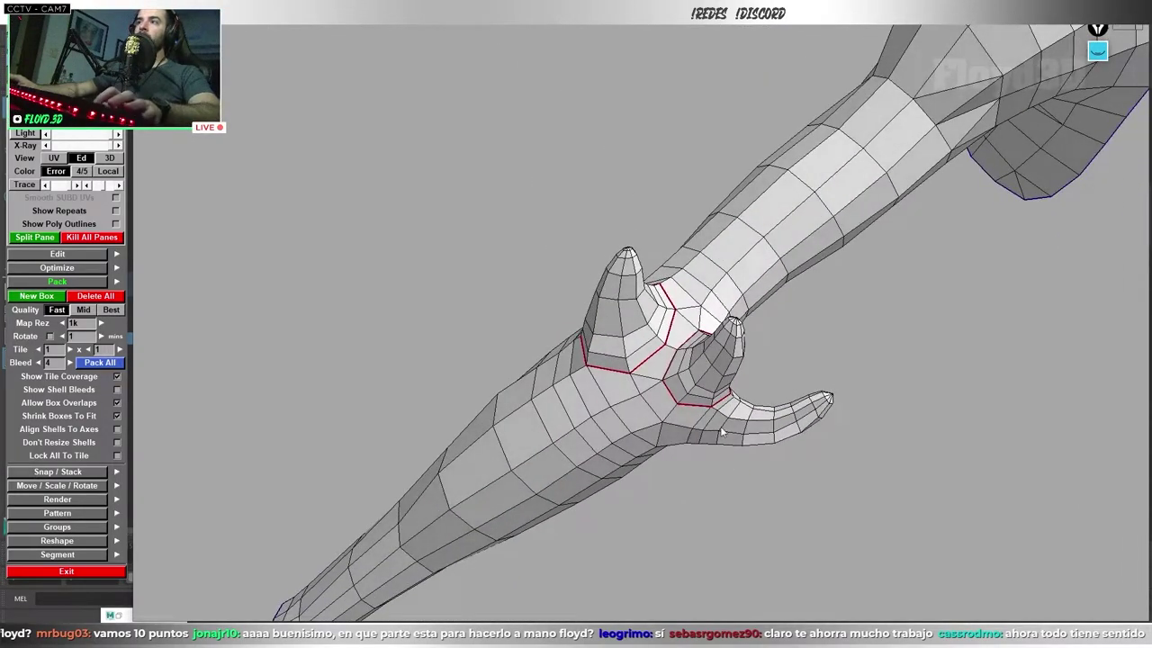
mouse_move(707, 392)
left_mouse_down("alt")
mouse_move(665, 355)
mouse_move(736, 405)
left_mouse_up("alt")
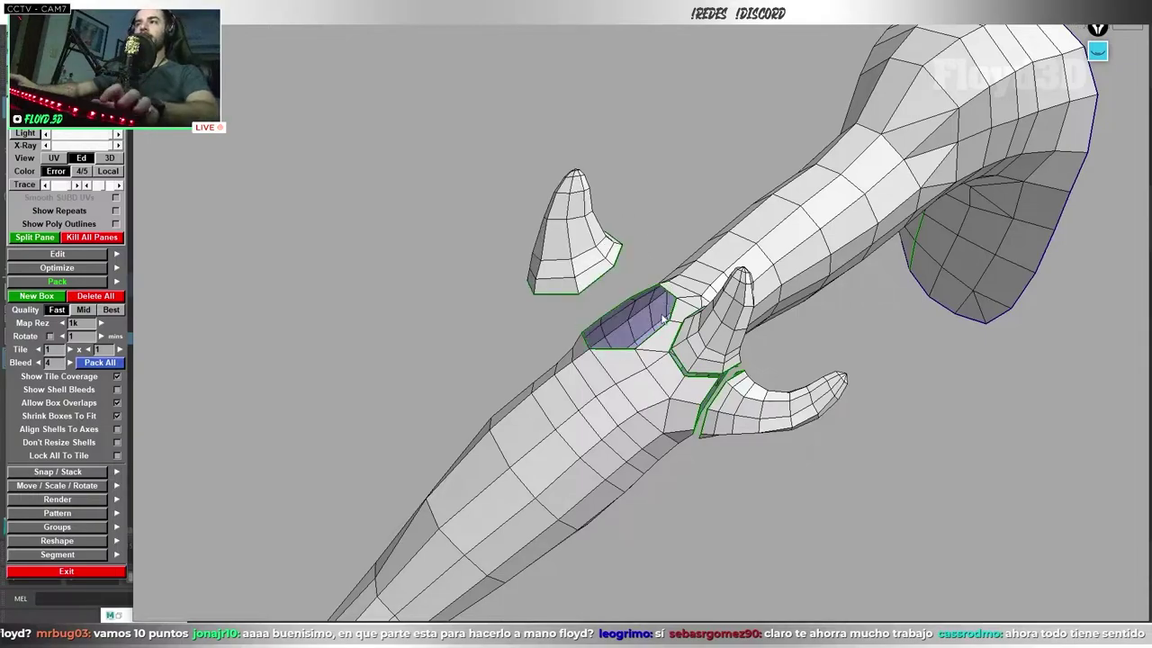
mouse_move(737, 405)
left_mouse_down("alt")
mouse_move(768, 414)
mouse_move(734, 376)
mouse_move(496, 348)
mouse_move(443, 284)
mouse_move(498, 313)
mouse_move(531, 281)
left_mouse_up("alt")
- Detach the cone-shaped claw from the arm as its own floating shell
mouse_move(469, 351)
left_mouse_down("alt")
mouse_move(564, 287)
mouse_move(539, 354)
left_mouse_up("alt")
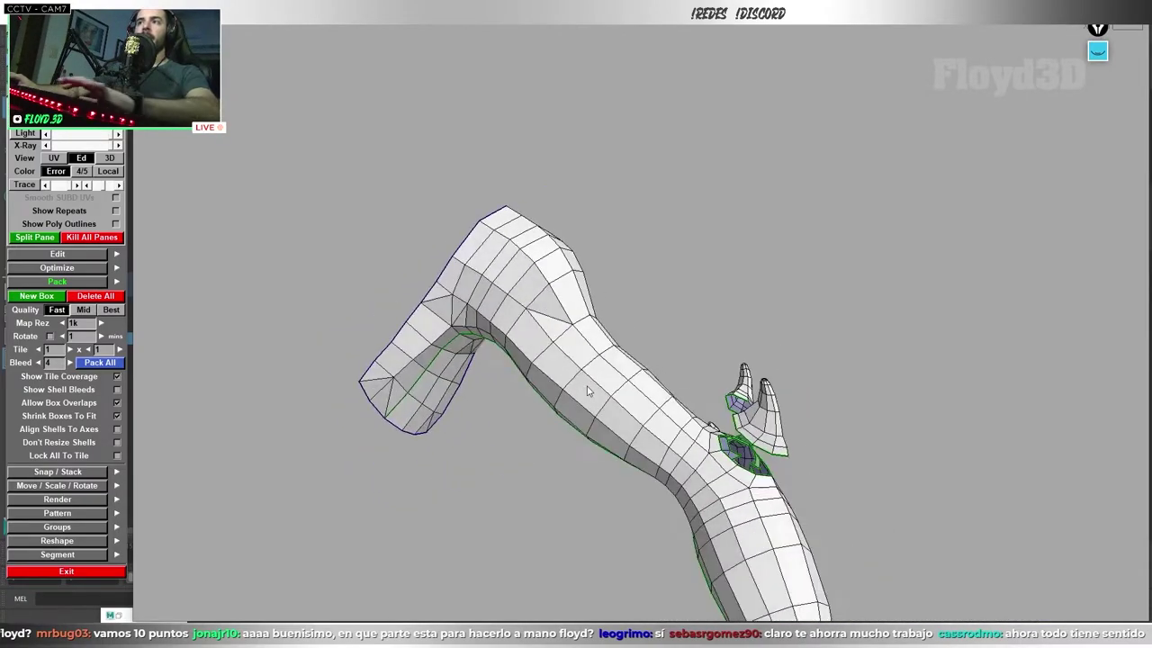
left_click_drag(589, 390, 643, 397, "alt")
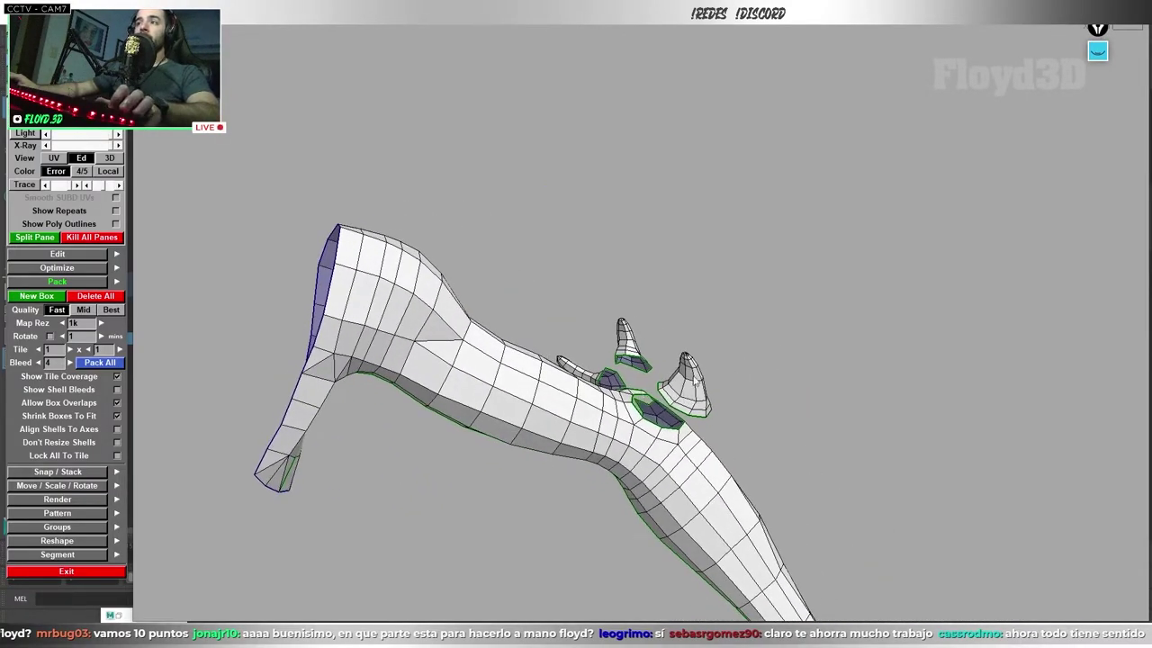
key("Return")
- Hide the arm shell to inspect the claw pieces, then bring it back
scroll(590, 414, "down", 2)
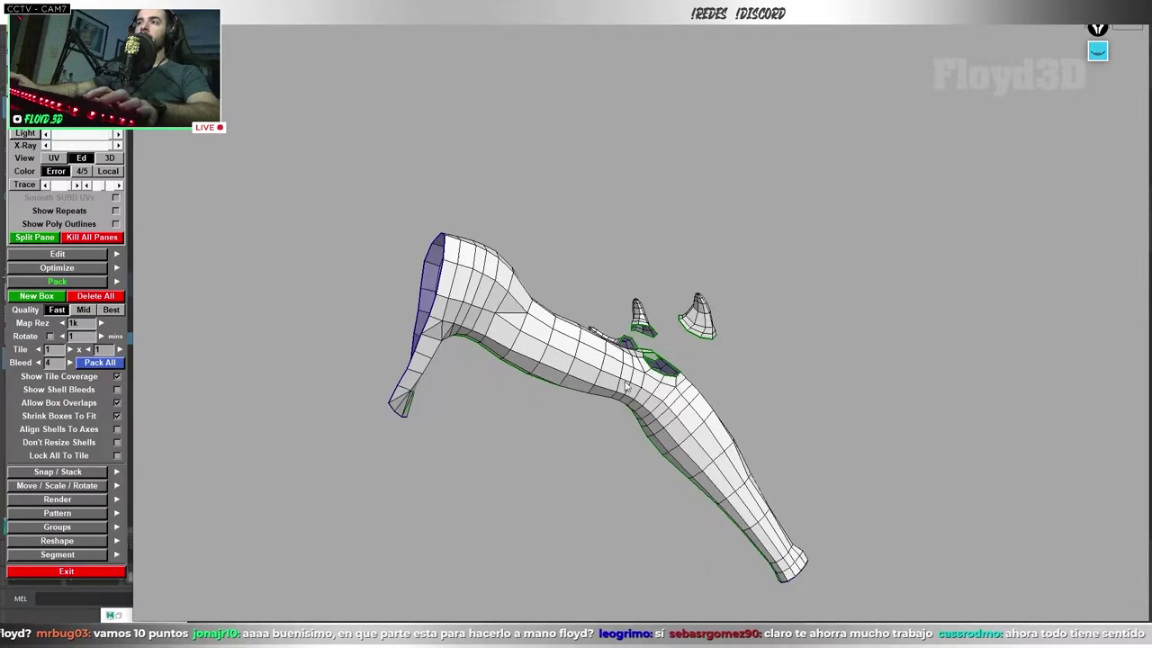
key("d")
left_click_drag(627, 380, 684, 342, "alt")
scroll(738, 305, "up", 2)
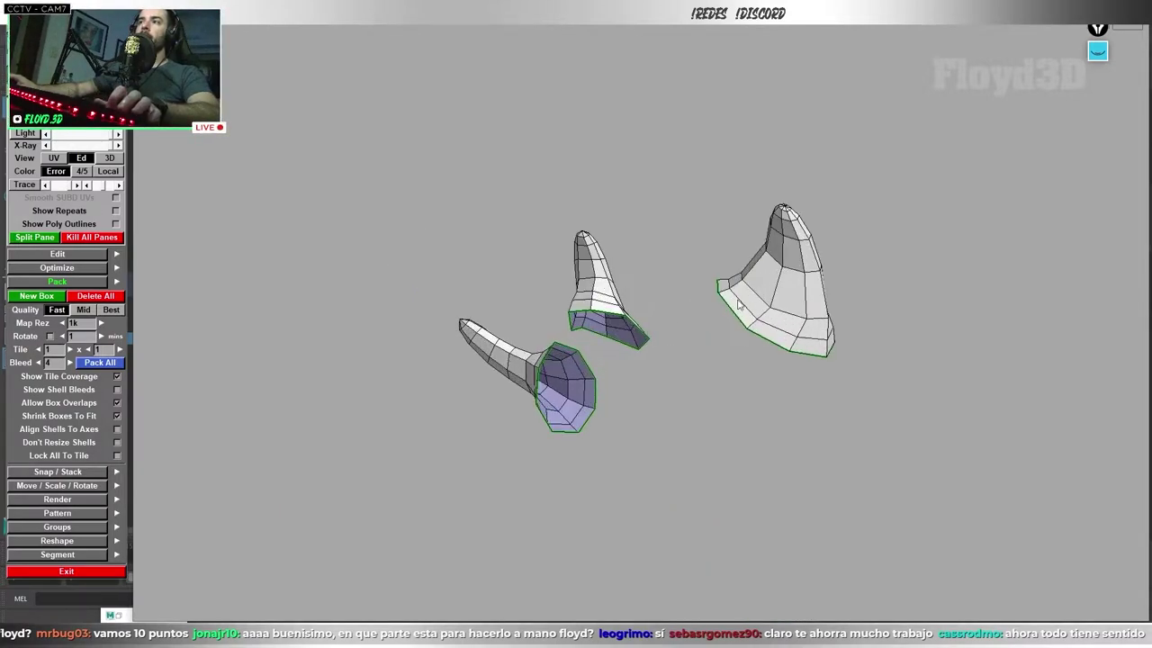
key("ctrl+z")
scroll(655, 340, "down", 3)
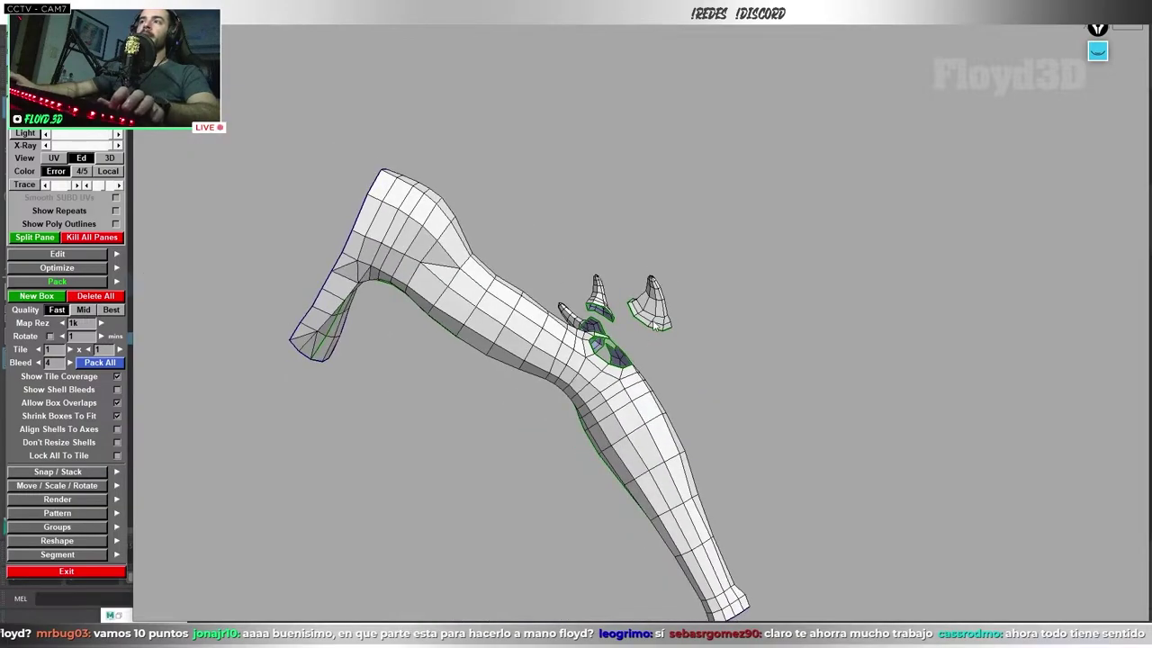
scroll(654, 340, "up", 3)
scroll(663, 314, "up", 1)
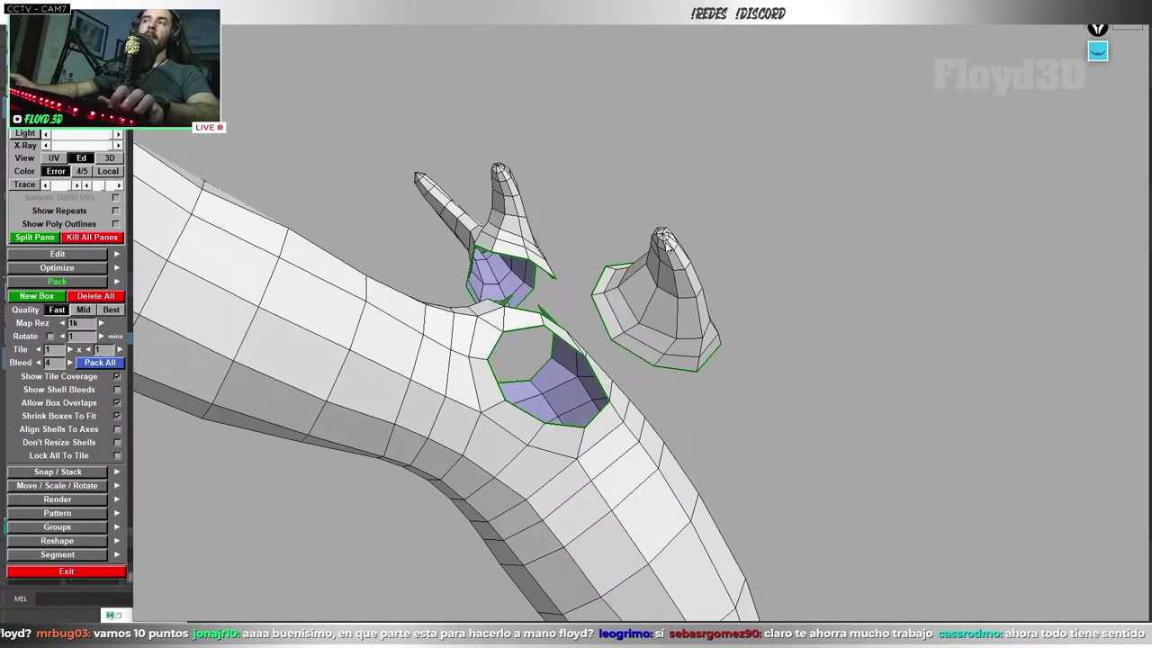
- Inspect the claw openings from several angles, then pull back to the whole arm
left_click_drag(645, 329, 670, 308, "alt")
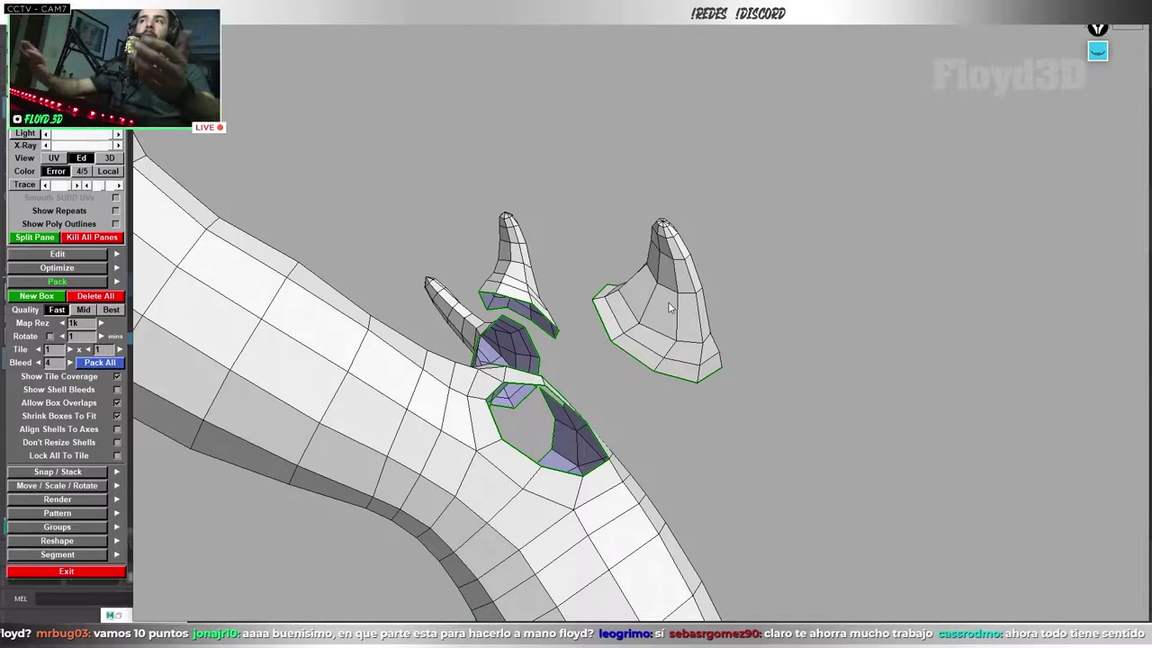
mouse_move(669, 307)
left_mouse_down("alt")
mouse_move(664, 261)
mouse_move(624, 236)
left_mouse_up("alt")
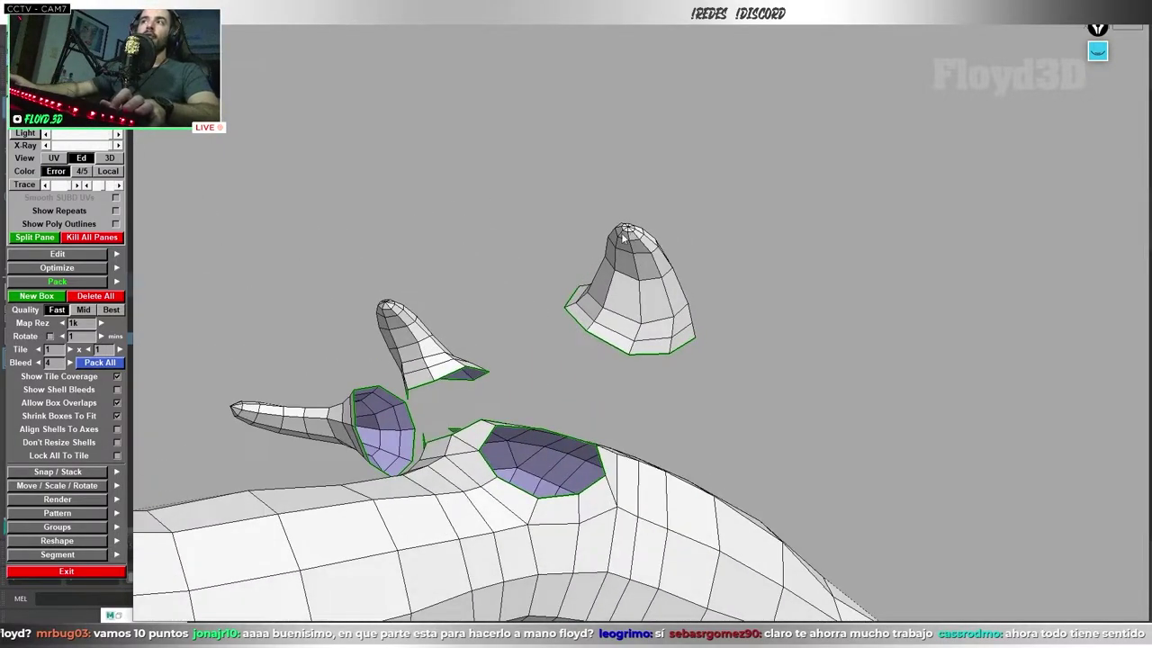
left_click_drag(693, 310, 632, 275, "alt")
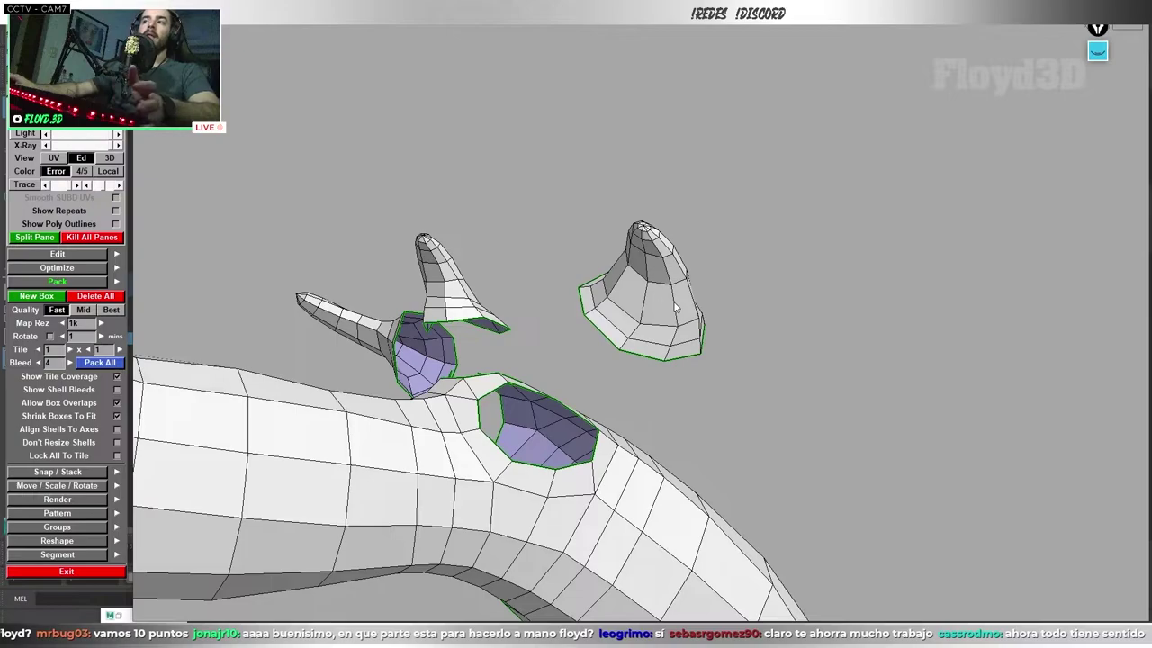
mouse_move(623, 286)
left_mouse_down("alt")
mouse_move(676, 282)
mouse_move(646, 297)
mouse_move(662, 290)
left_mouse_up("alt")
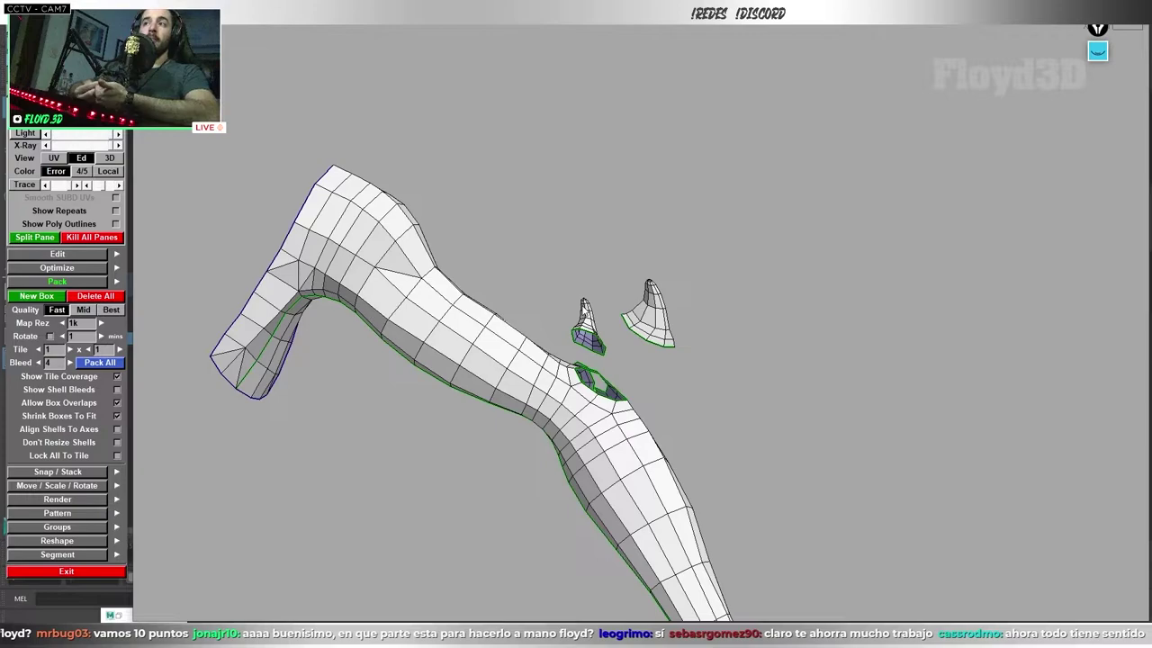
left_click_drag(527, 308, 574, 416, "alt")
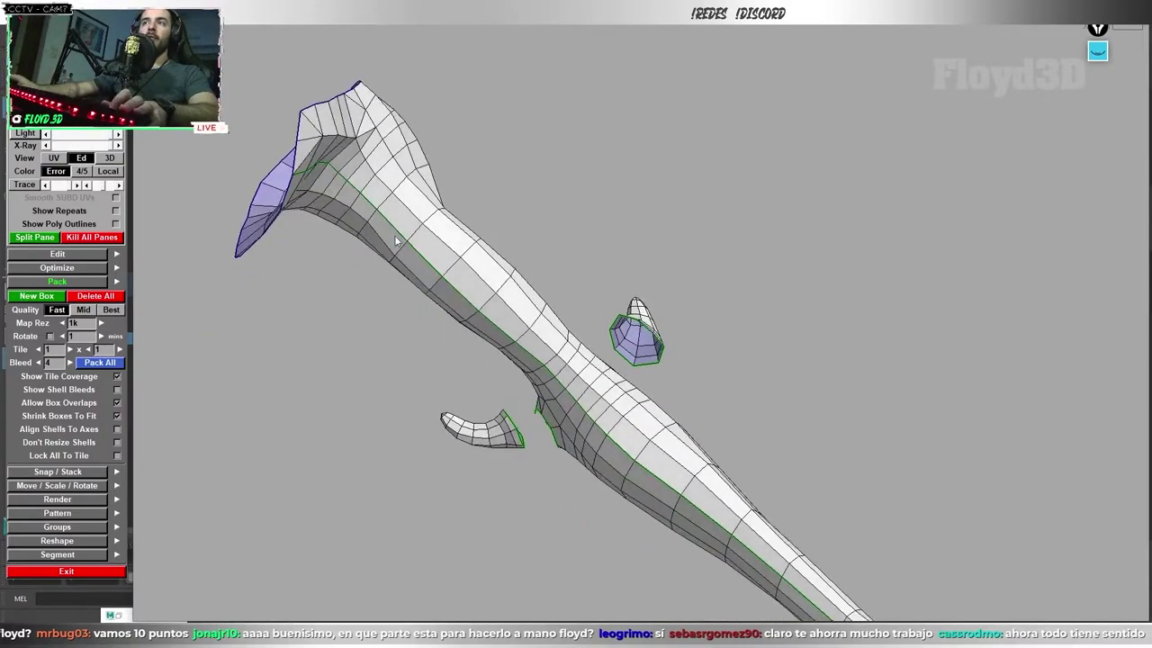
mouse_move(589, 321)
left_mouse_down("alt")
mouse_move(526, 379)
mouse_move(578, 476)
left_mouse_up("alt")
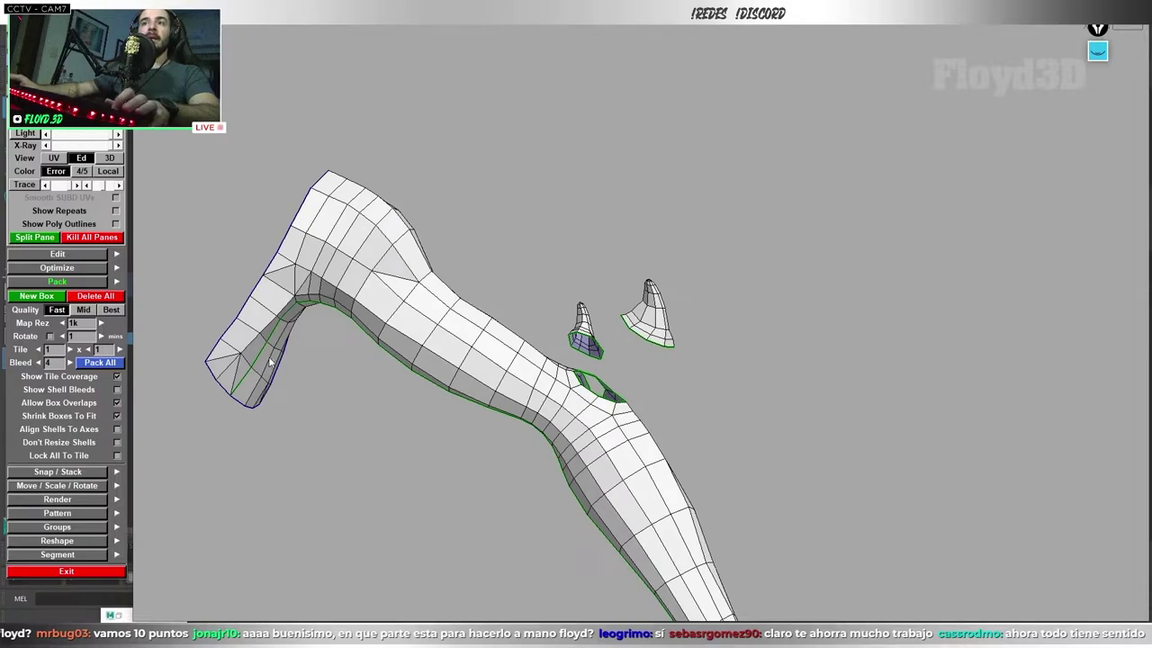
left_click_drag(489, 327, 626, 311, "alt")
right_click_drag(626, 311, 443, 342, "alt")
mouse_move(443, 342)
left_mouse_down("alt")
mouse_move(687, 339)
mouse_move(644, 364)
mouse_move(629, 343)
left_mouse_up("alt")
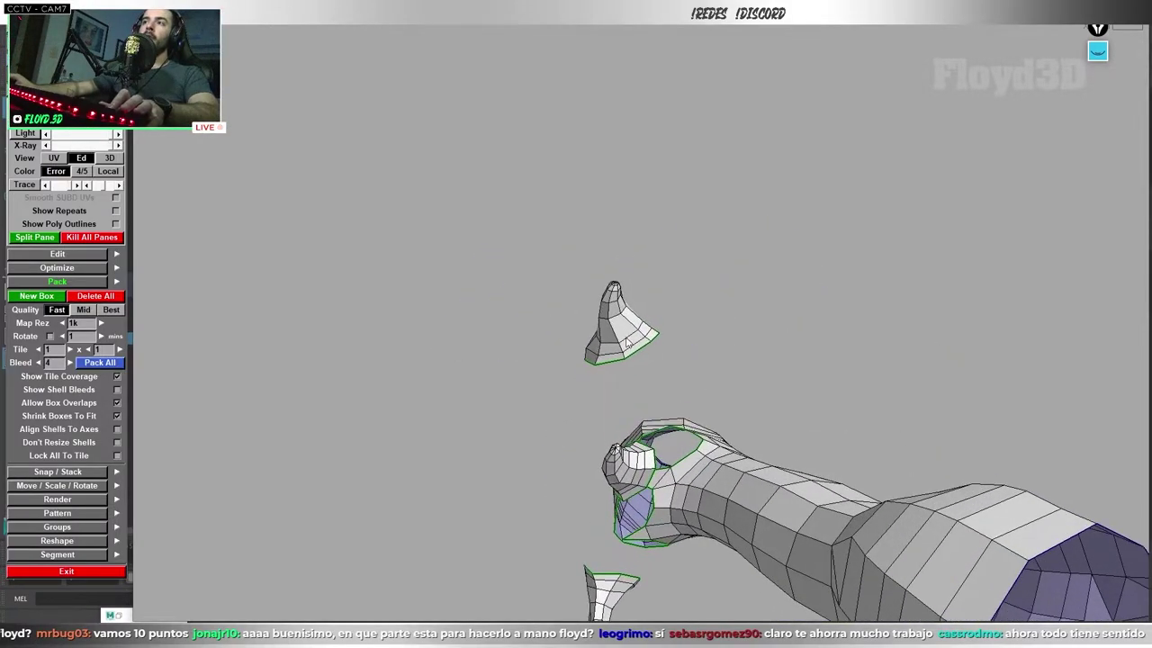
- Orbit and zoom around the arm to locate the floating cone claw
right_click_drag(619, 341, 660, 346, "alt")
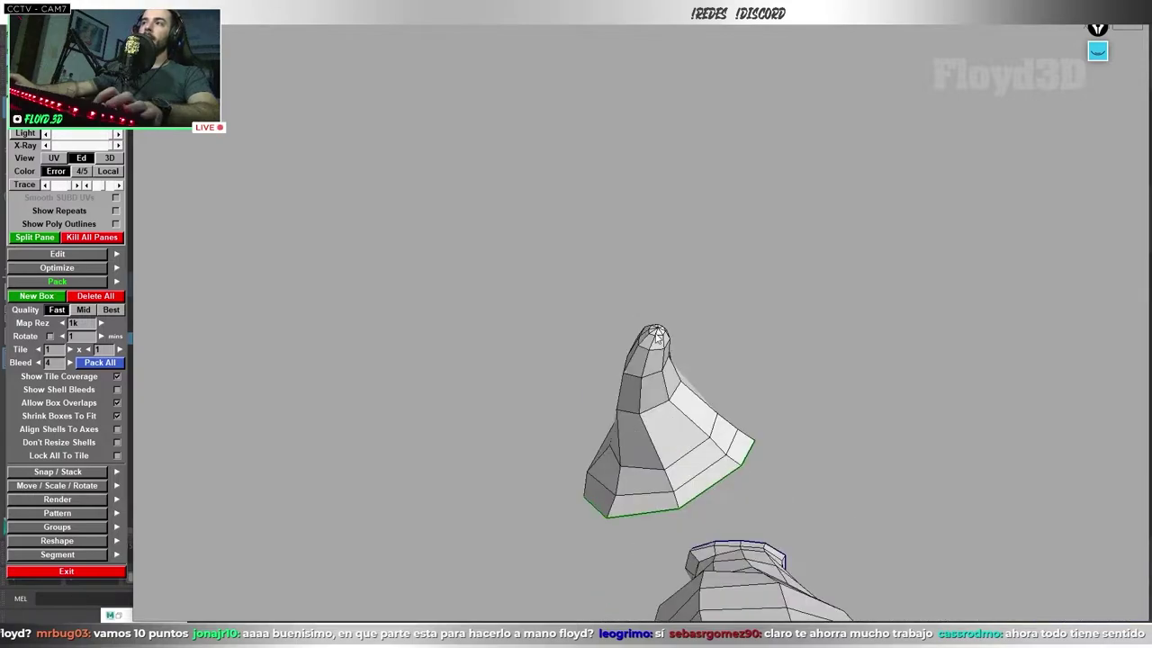
right_click_drag(668, 418, 663, 367, "alt")
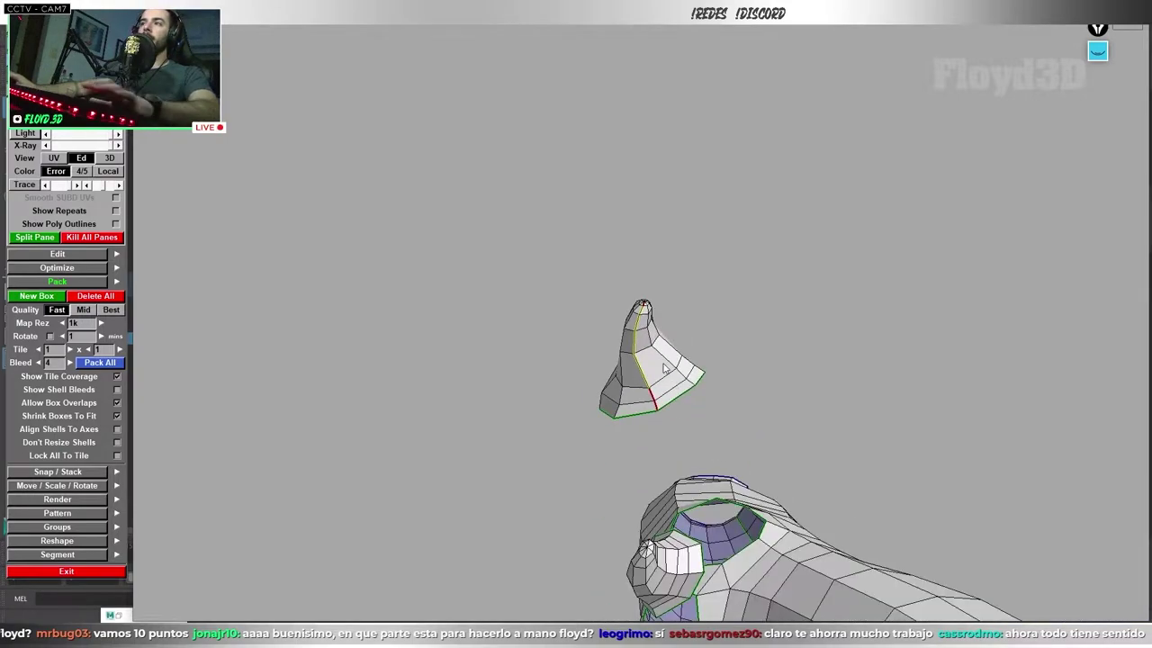
left_click_drag(664, 368, 644, 362, "alt")
mouse_move(567, 434)
left_mouse_down("alt")
mouse_move(471, 370)
mouse_move(585, 367)
left_mouse_up("alt")
left_click_drag(639, 339, 514, 356, "alt")
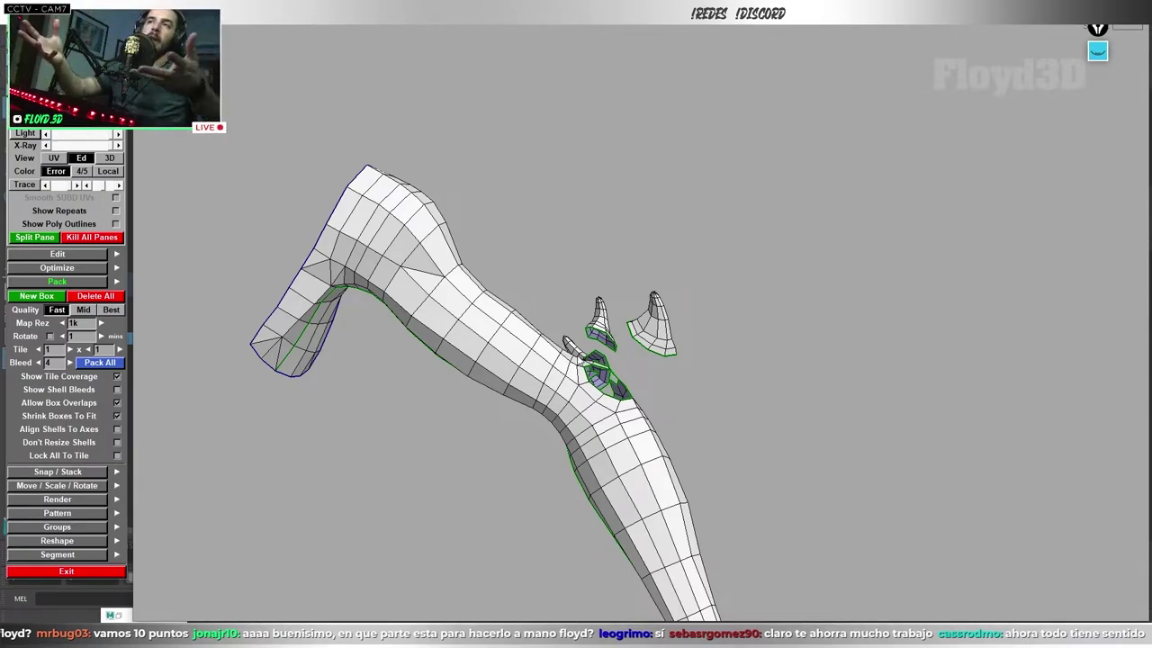
scroll(650, 340, "up", 5)
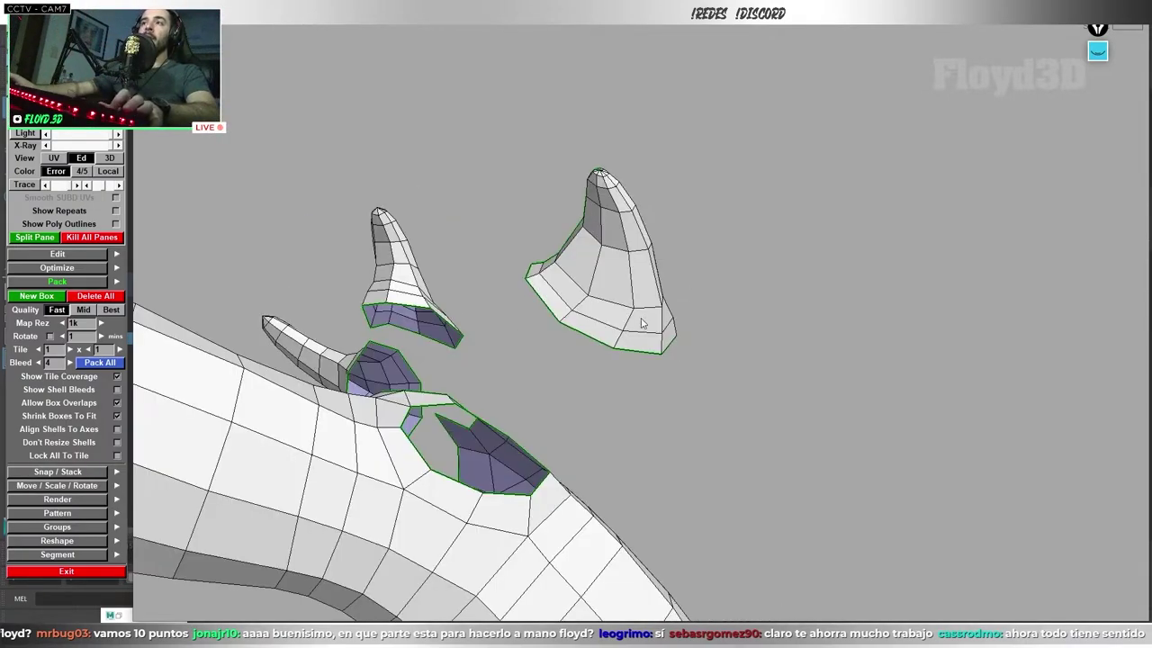
scroll(619, 369, "down", 6)
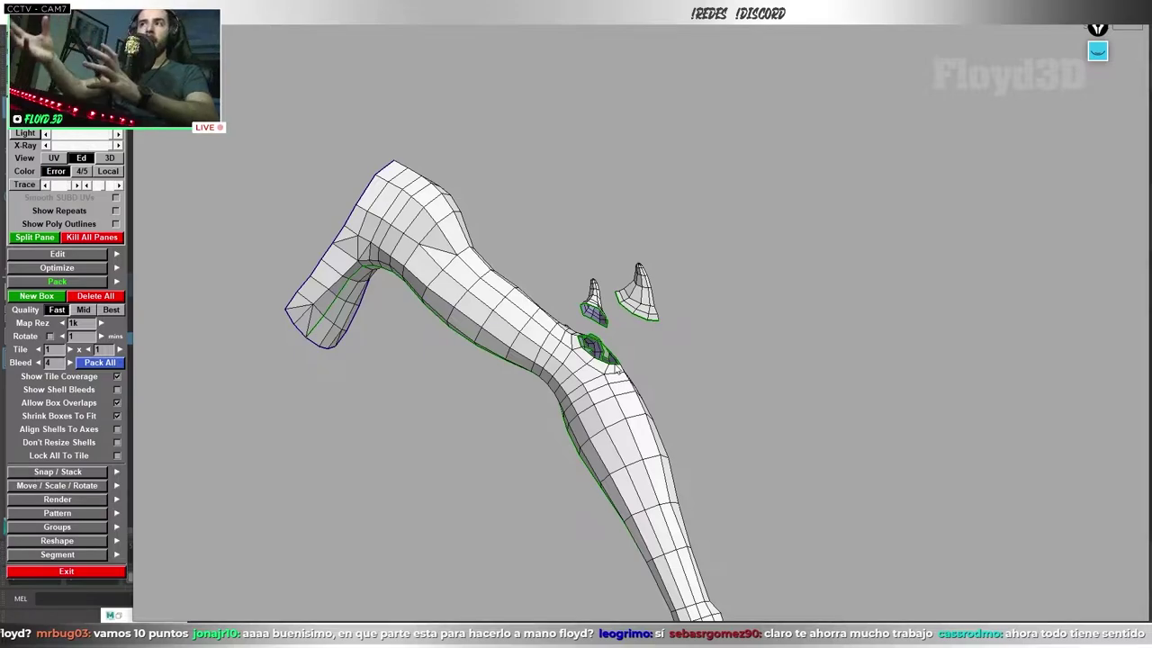
scroll(616, 314, "up", 2)
scroll(623, 324, "up", 2)
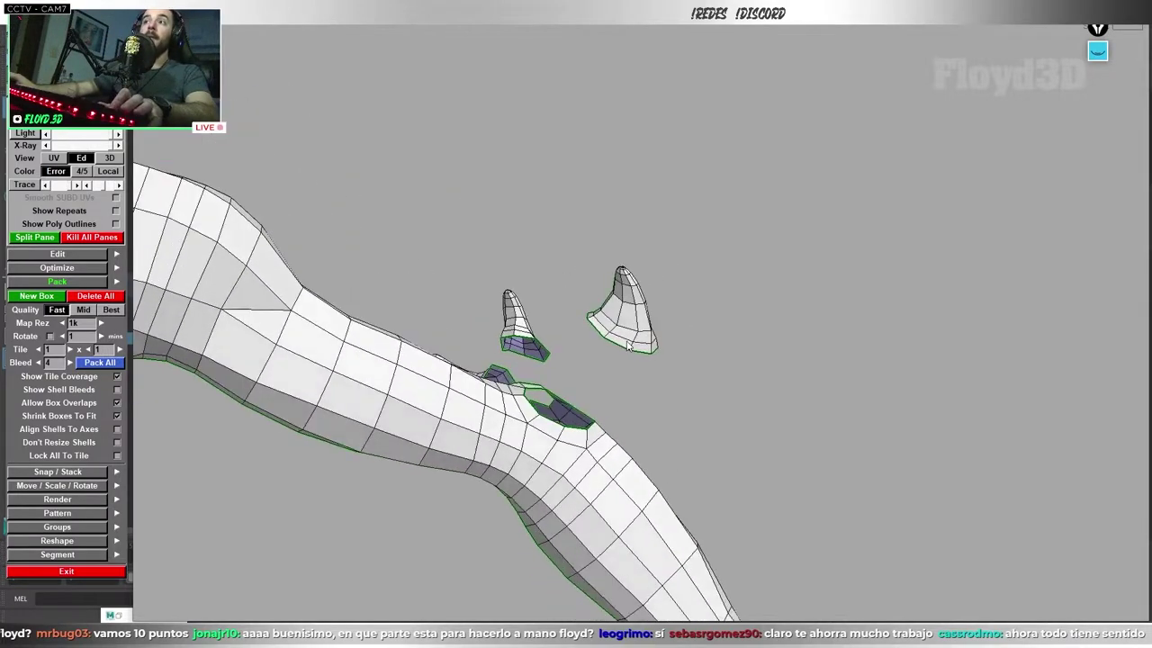
scroll(629, 335, "up", 1)
- Send the cone claw shell to UV space, leaving the long thumb claw isolated
mouse_move(636, 331)
left_mouse_down("alt")
mouse_move(553, 316)
mouse_move(579, 349)
mouse_move(528, 358)
mouse_move(460, 338)
mouse_move(448, 299)
left_mouse_up("alt")
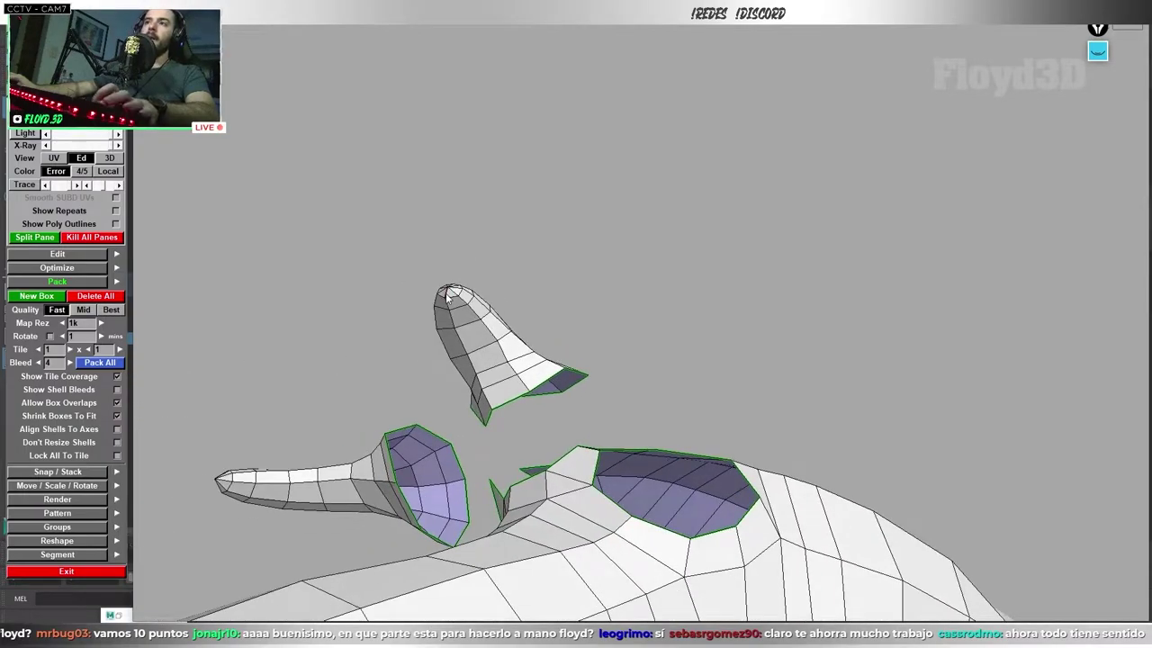
left_click(449, 299)
key("Delete")
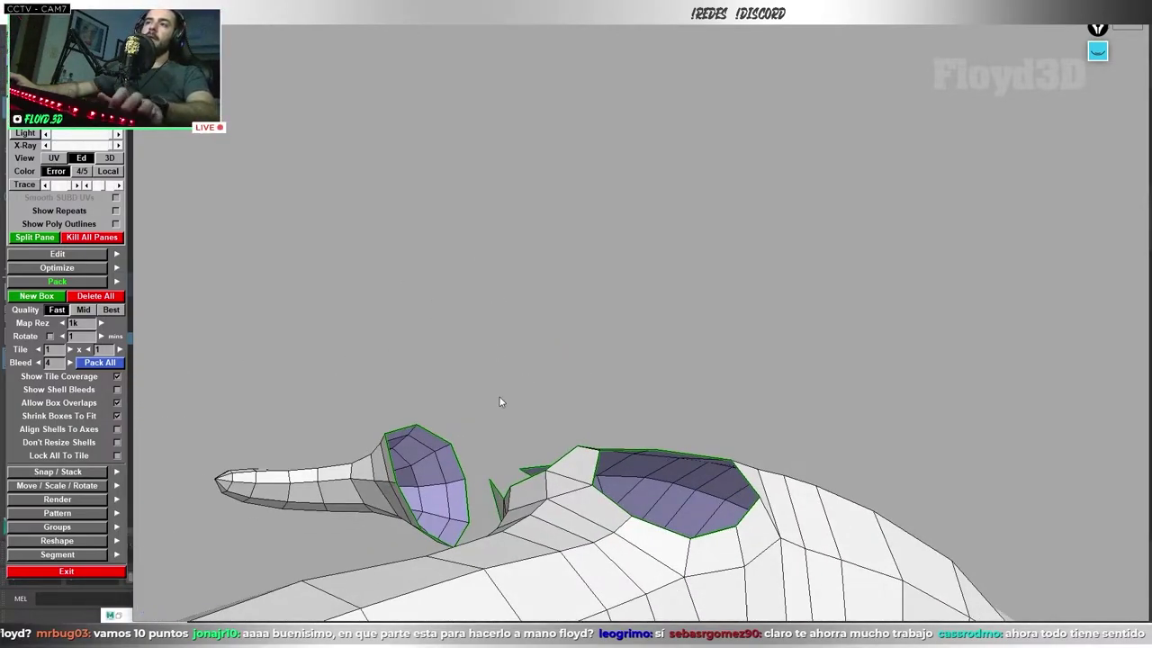
mouse_move(500, 402)
left_mouse_down("alt")
mouse_move(556, 420)
mouse_move(551, 235)
mouse_move(616, 387)
mouse_move(586, 198)
mouse_move(627, 322)
left_mouse_up("alt")
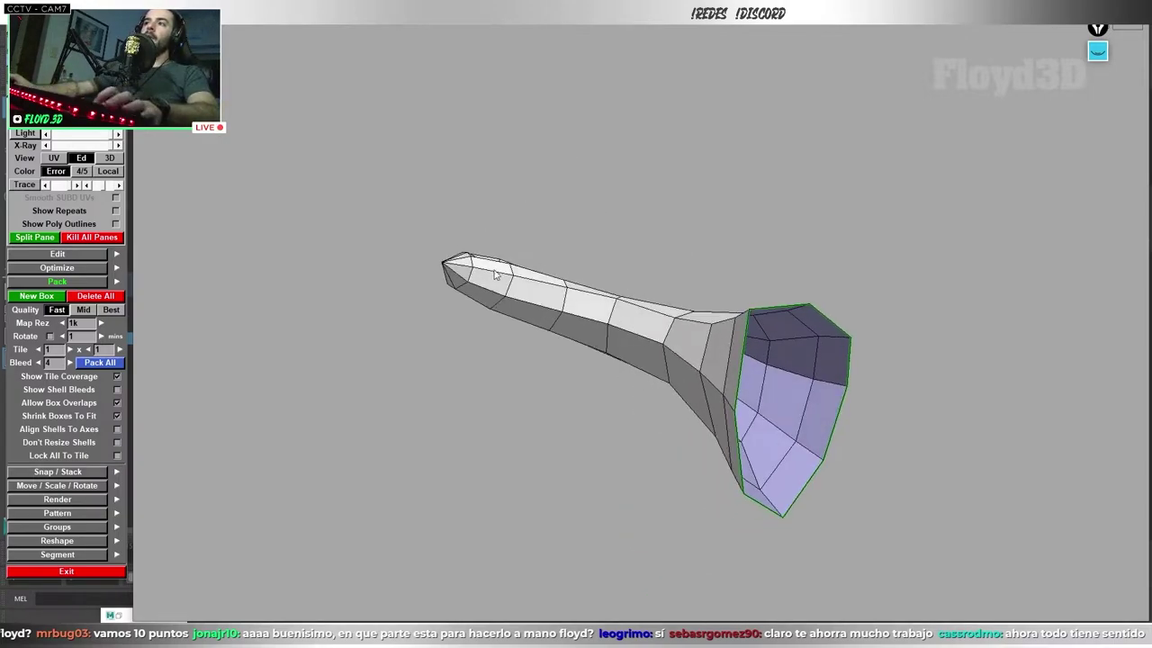
- In the UV view, briefly isolate the arm, cap and cone shells to check them
key("u")
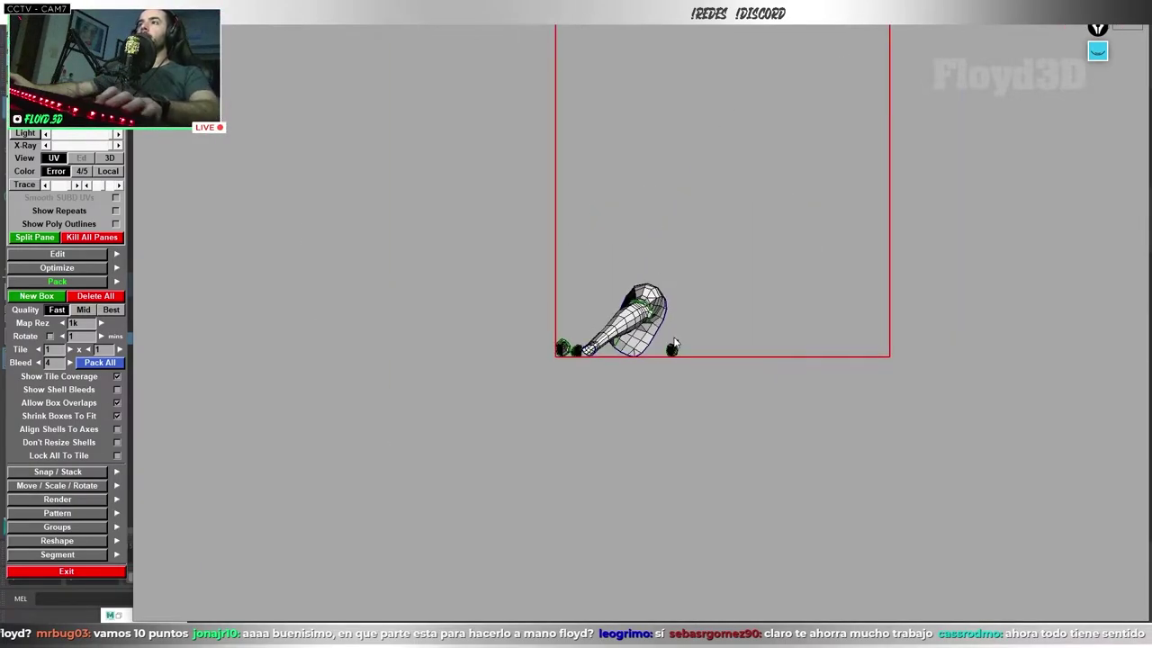
key("f")
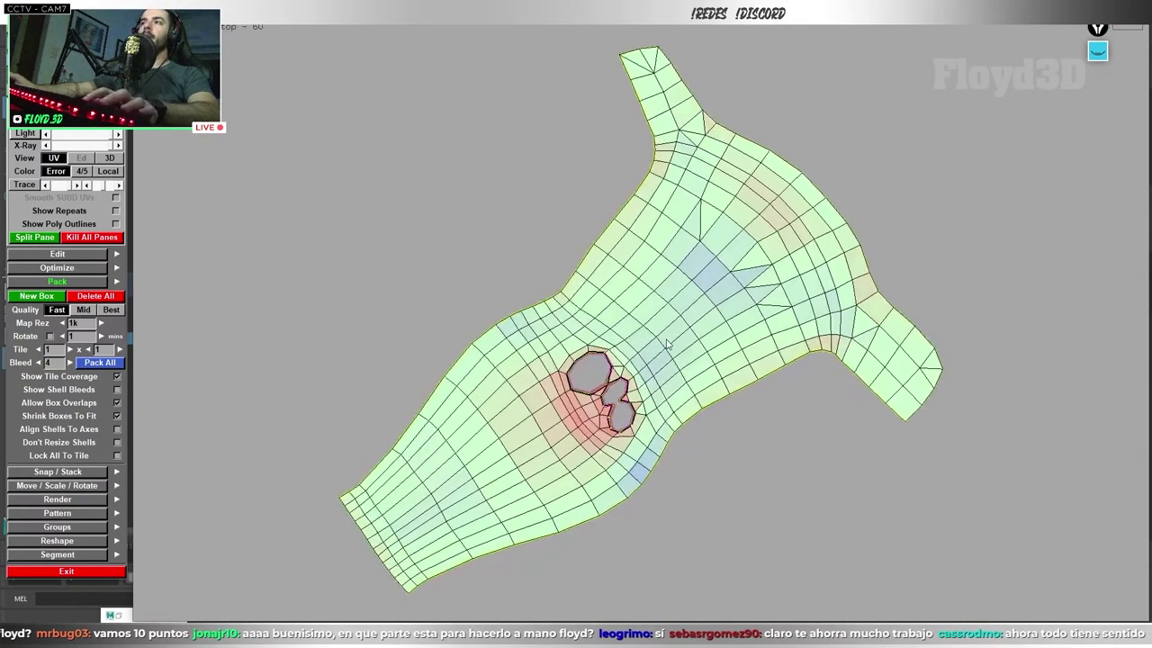
key("d")
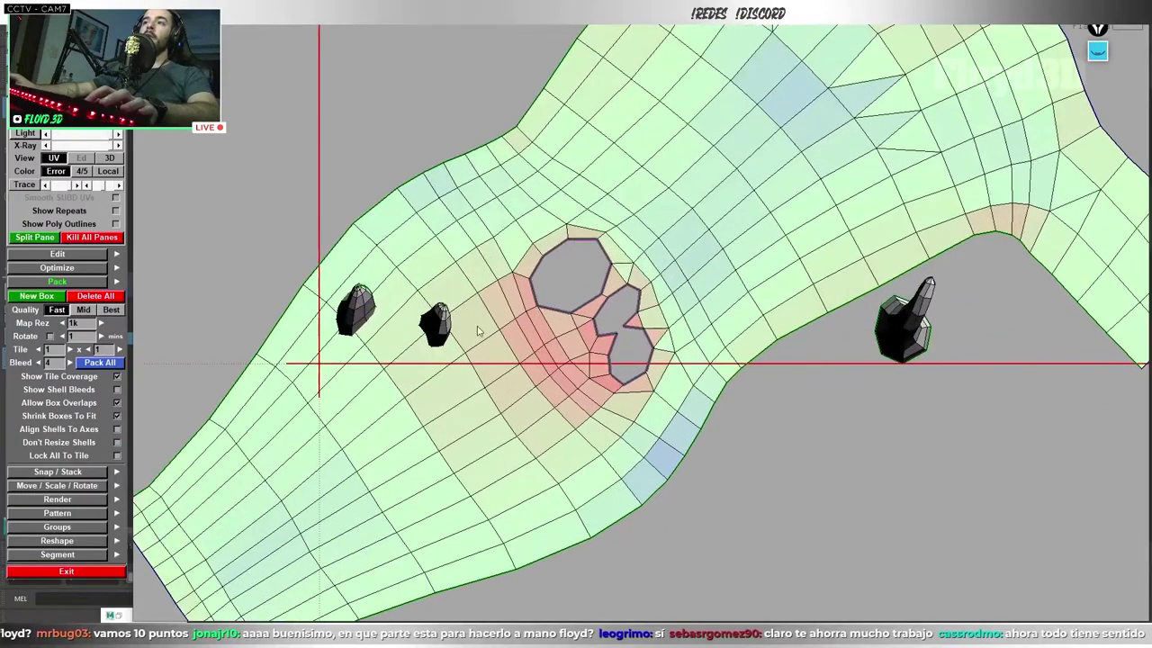
key("f")
key("d")
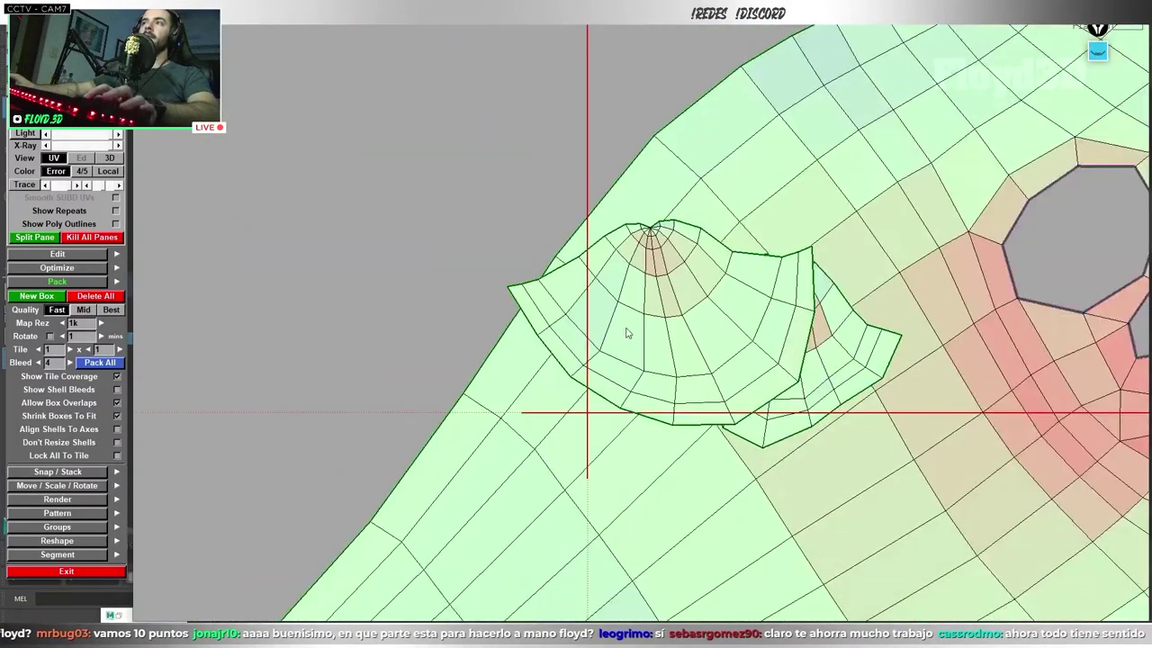
scroll(864, 351, "down", 5)
key("f")
key("d")
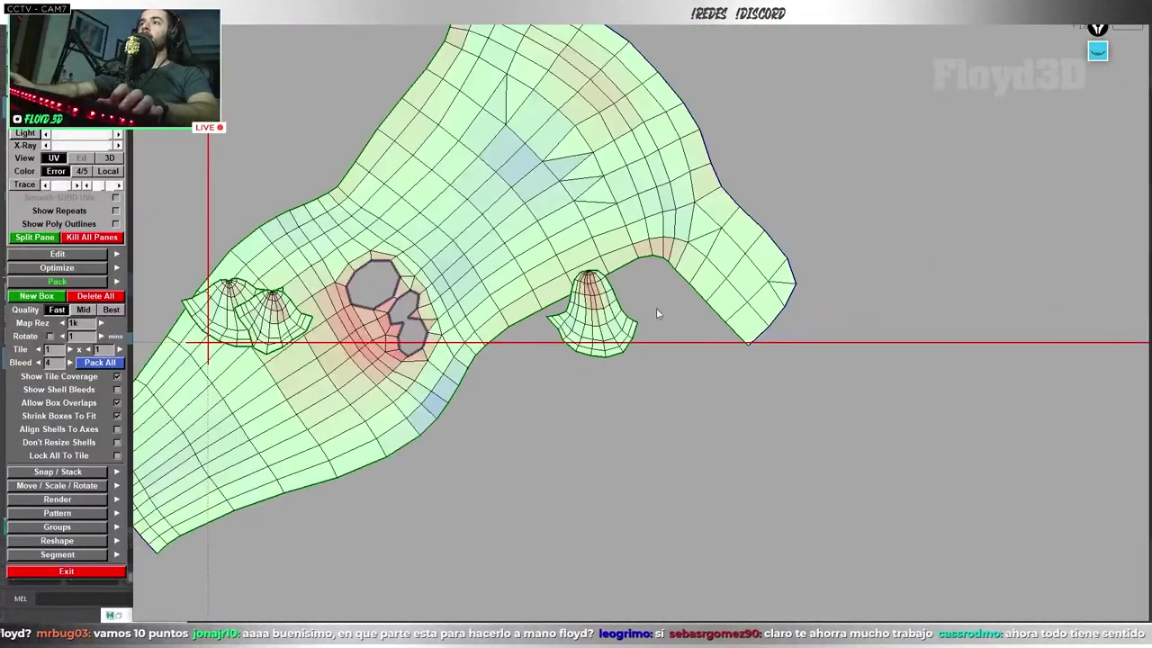
- Unfold and repack the shells, then line the three claw shells up below the arm shell
left_click(100, 362)
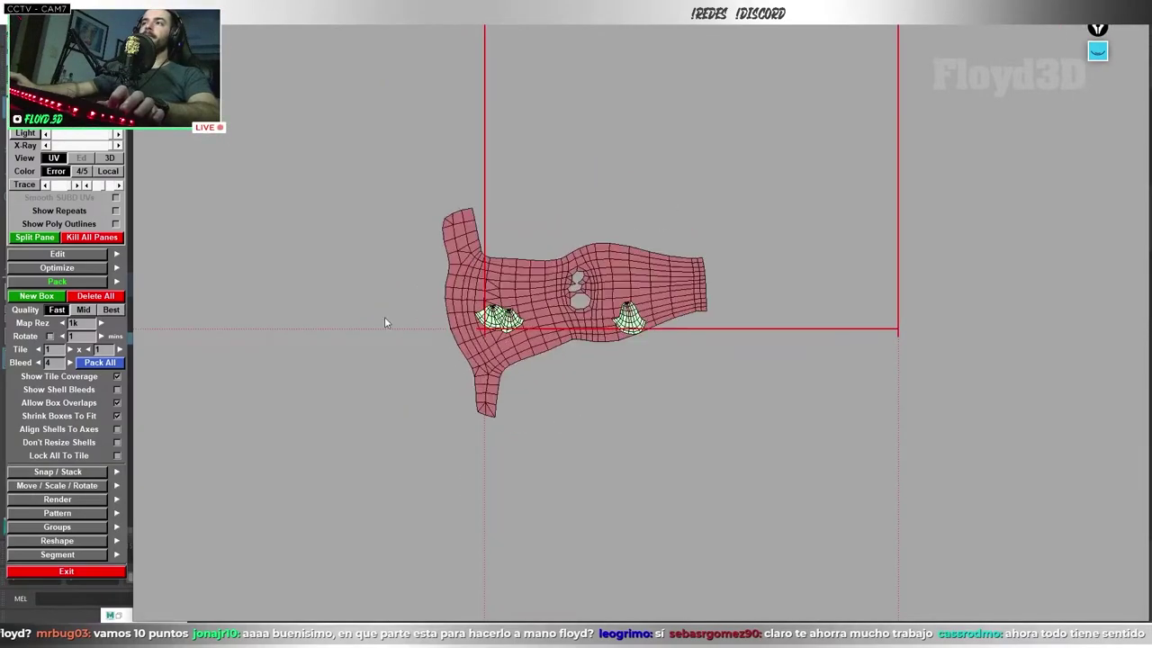
scroll(606, 272, "up", 2)
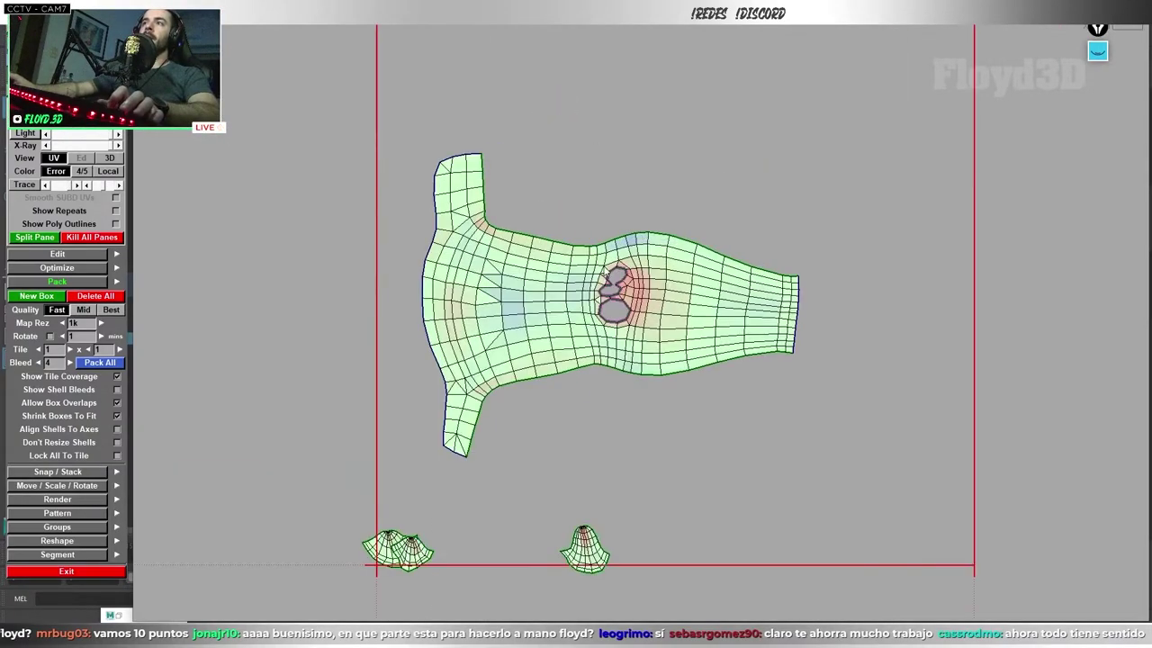
middle_click_drag(602, 542, 667, 455)
mouse_move(414, 549)
middle_mouse_down()
mouse_move(504, 489)
mouse_move(549, 480)
middle_mouse_up()
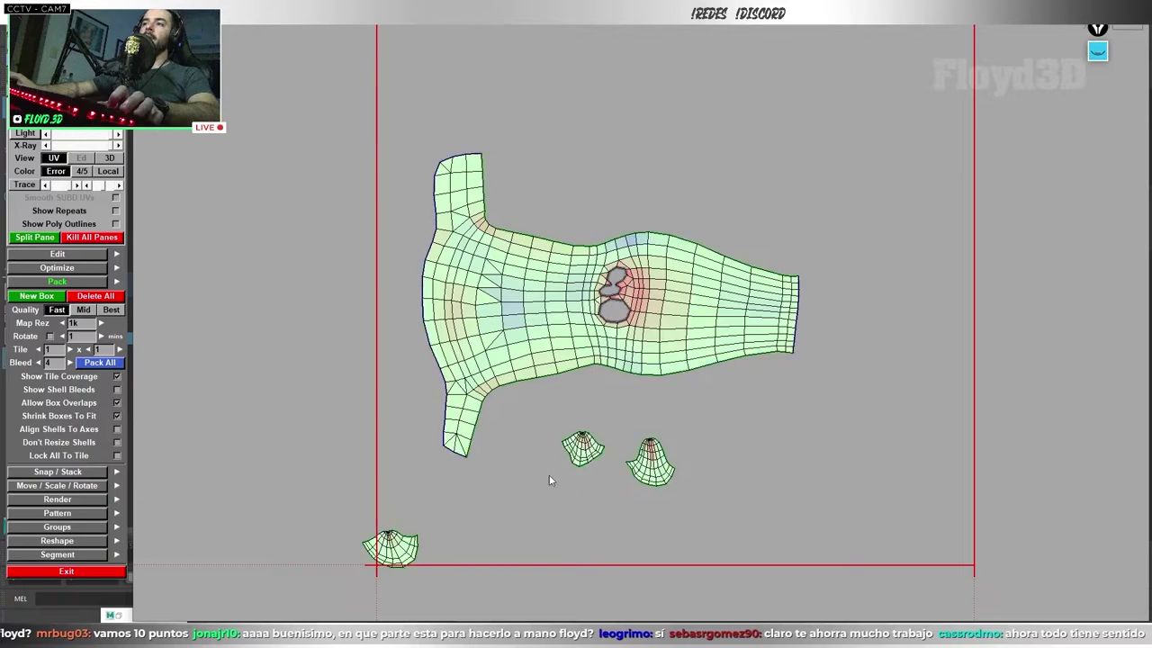
middle_click_drag(390, 549, 714, 450)
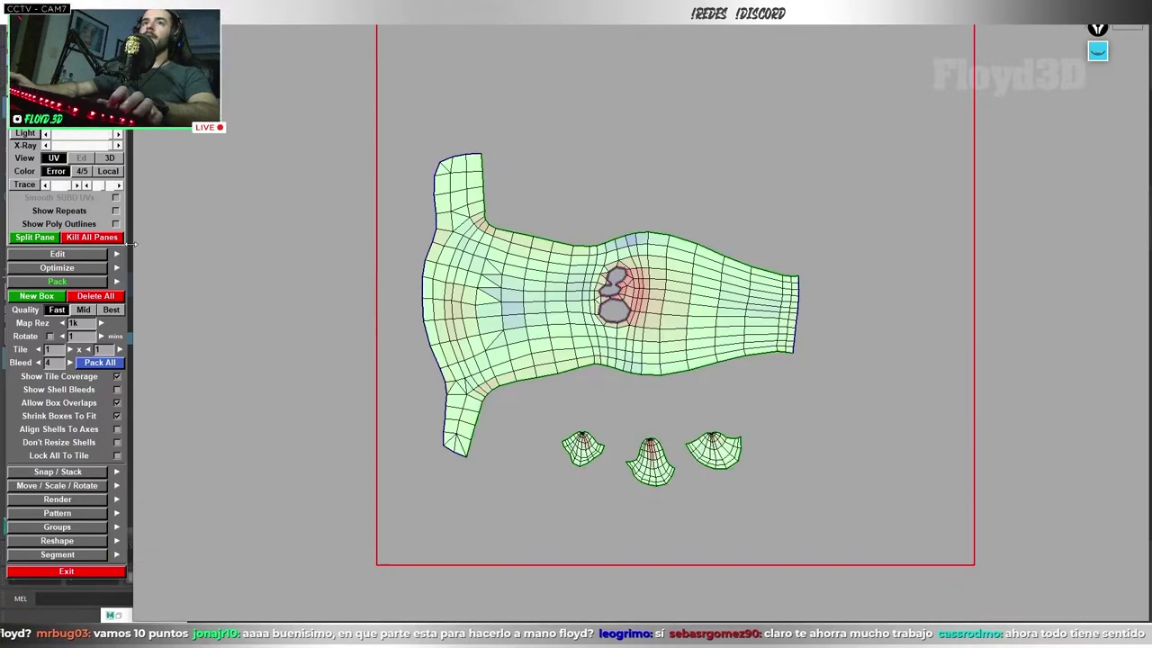
- Show the checker-textured 3D arm beside the UV layout and frame the arm's holes
left_click(36, 238)
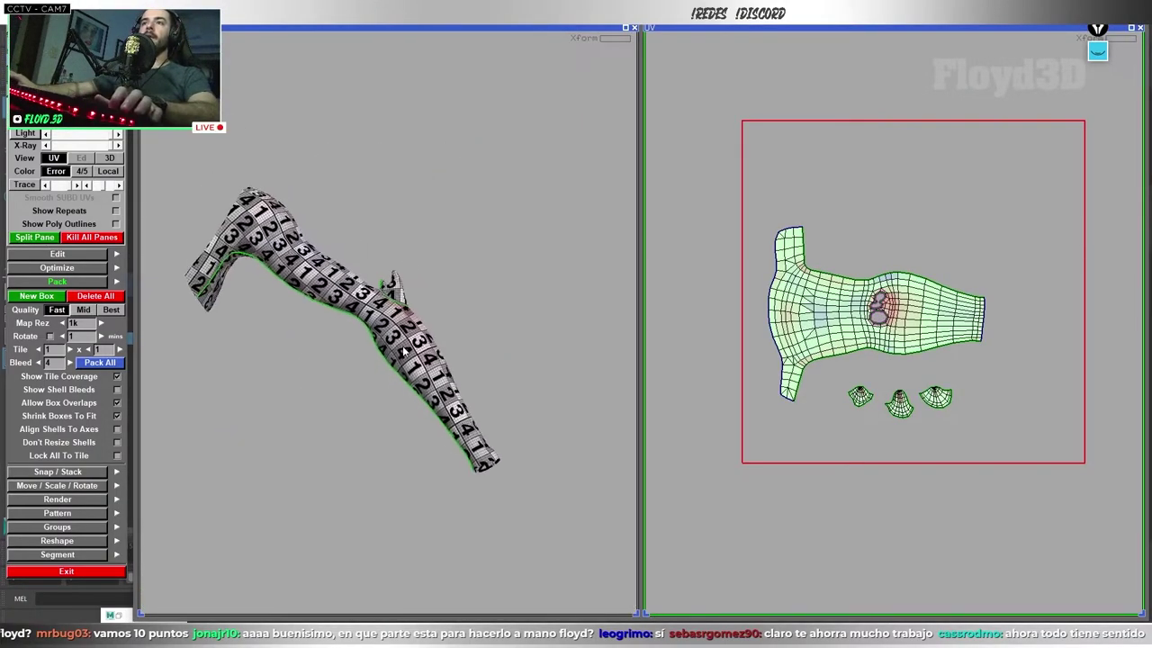
mouse_move(404, 352)
left_mouse_down()
mouse_move(398, 395)
mouse_move(468, 360)
left_mouse_up()
scroll(933, 286, "up", 5)
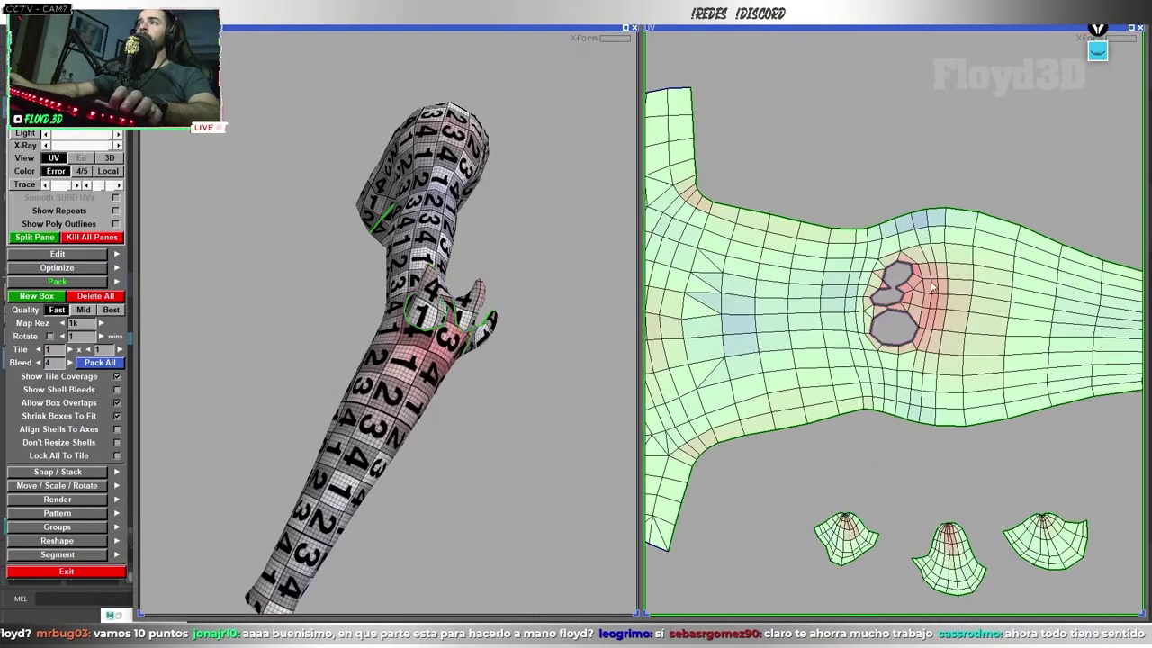
scroll(933, 286, "up", 2)
middle_click_drag(933, 286, 873, 324)
scroll(863, 331, "up", 2)
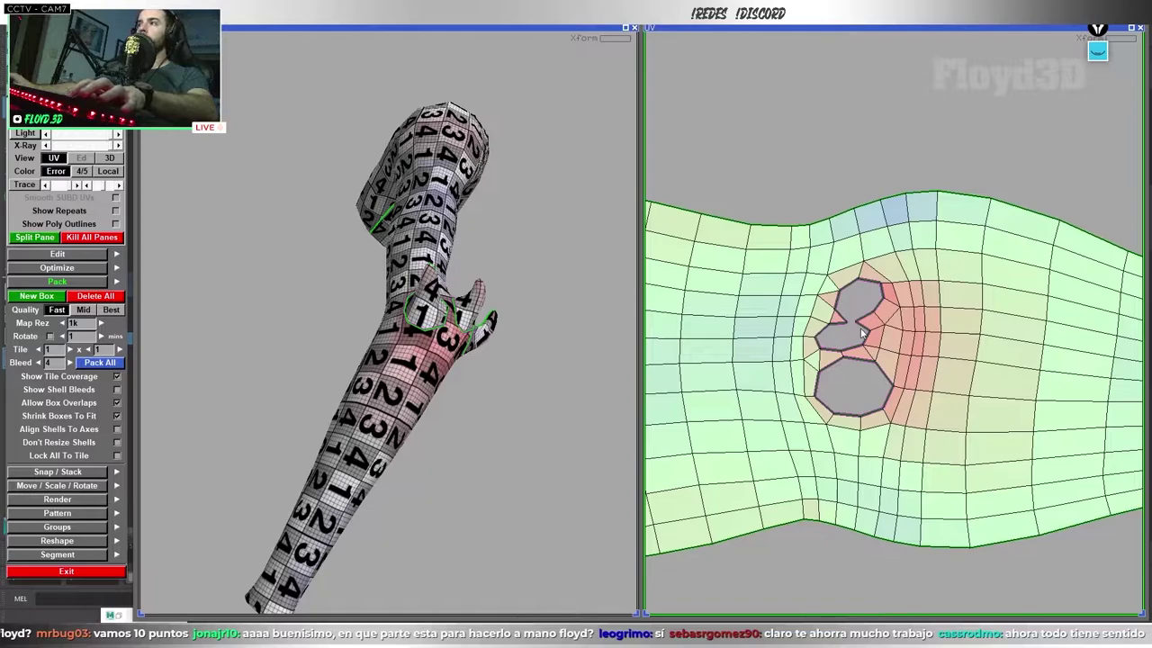
- Relax the arm shell around its holes
key("f")
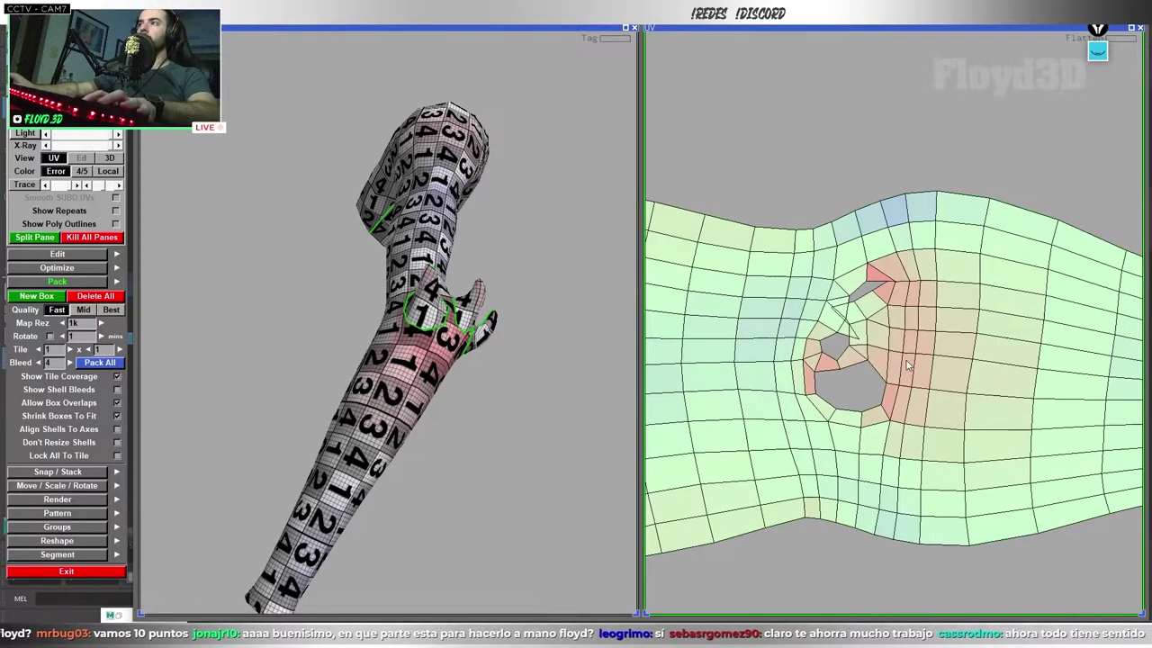
scroll(893, 330, "up", 2)
scroll(903, 329, "up", 2)
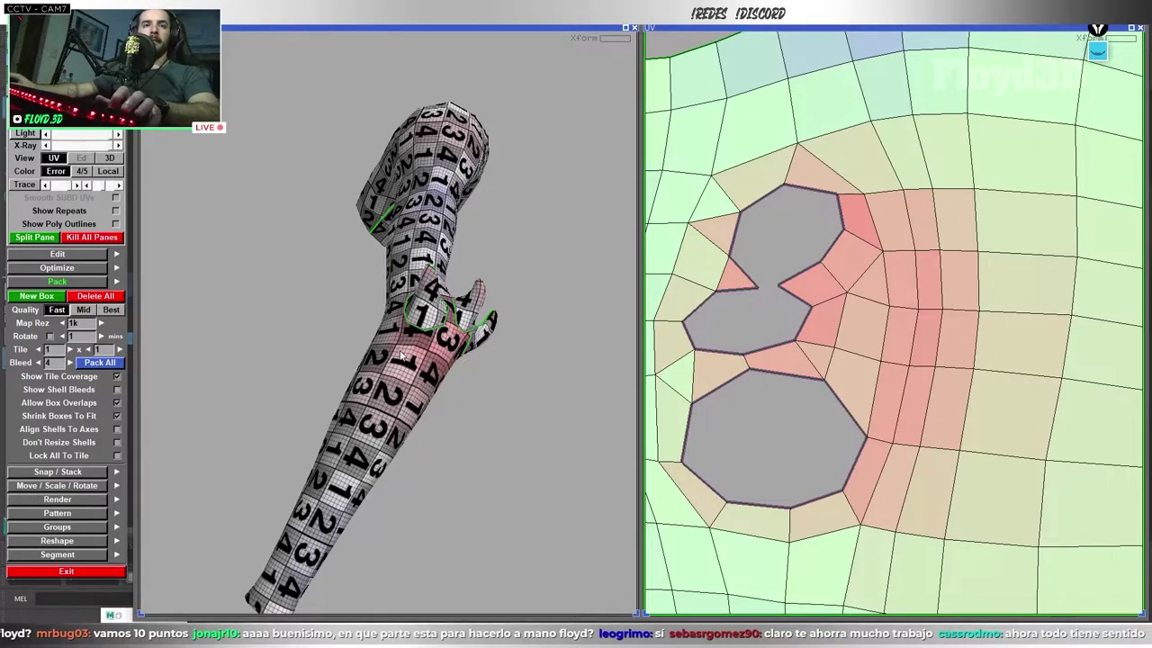
middle_click_drag(402, 357, 408, 339)
scroll(877, 341, "down", 3)
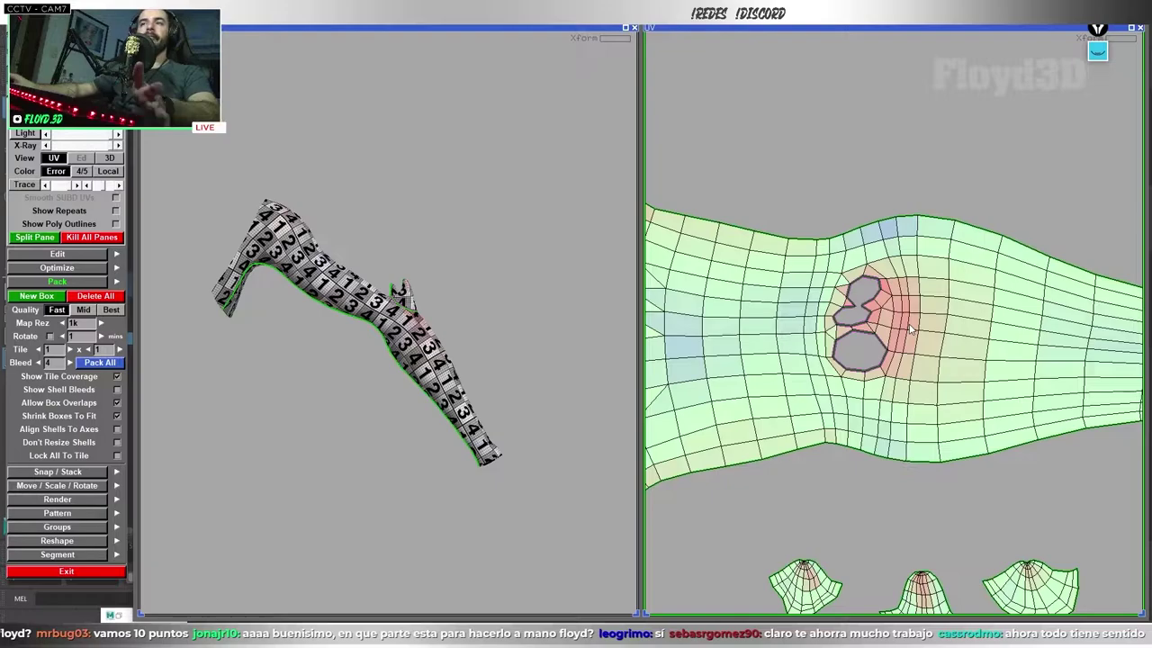
scroll(899, 331, "up", 1)
scroll(901, 342, "up", 2)
scroll(903, 360, "up", 2)
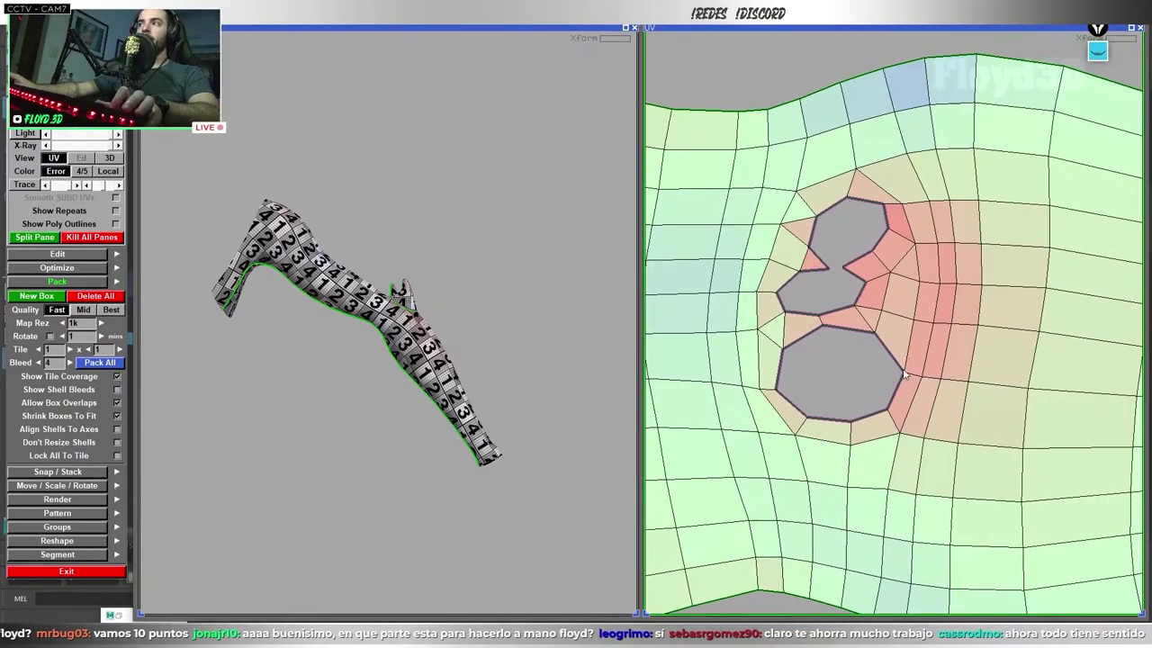
scroll(894, 385, "down", 2)
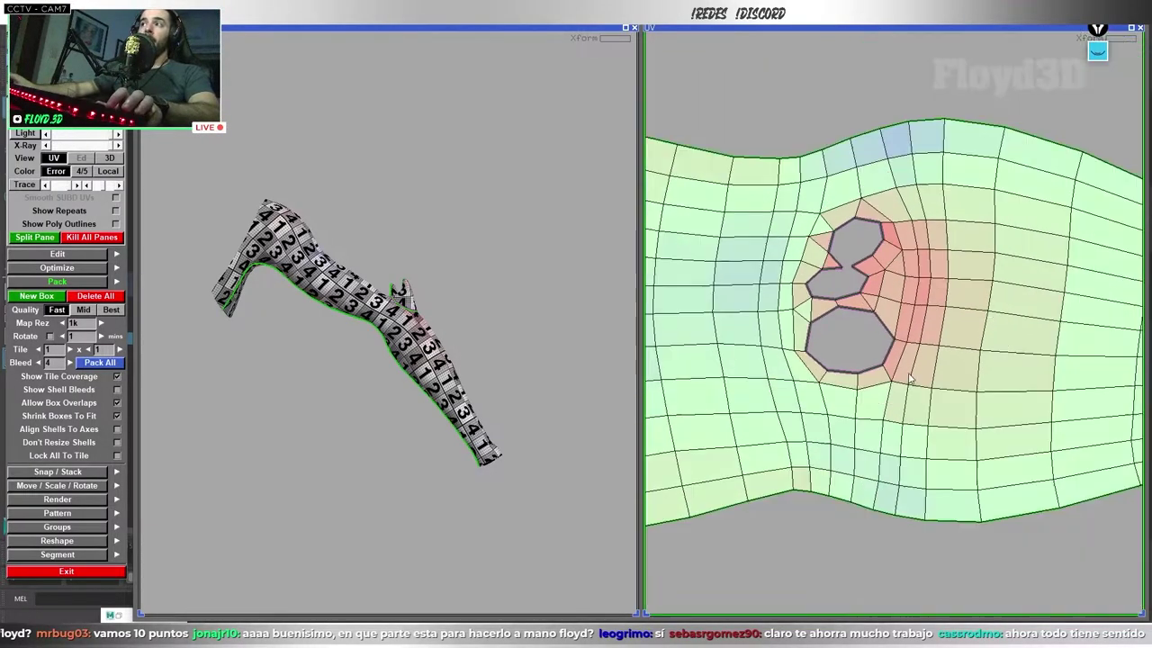
scroll(901, 378, "down", 2)
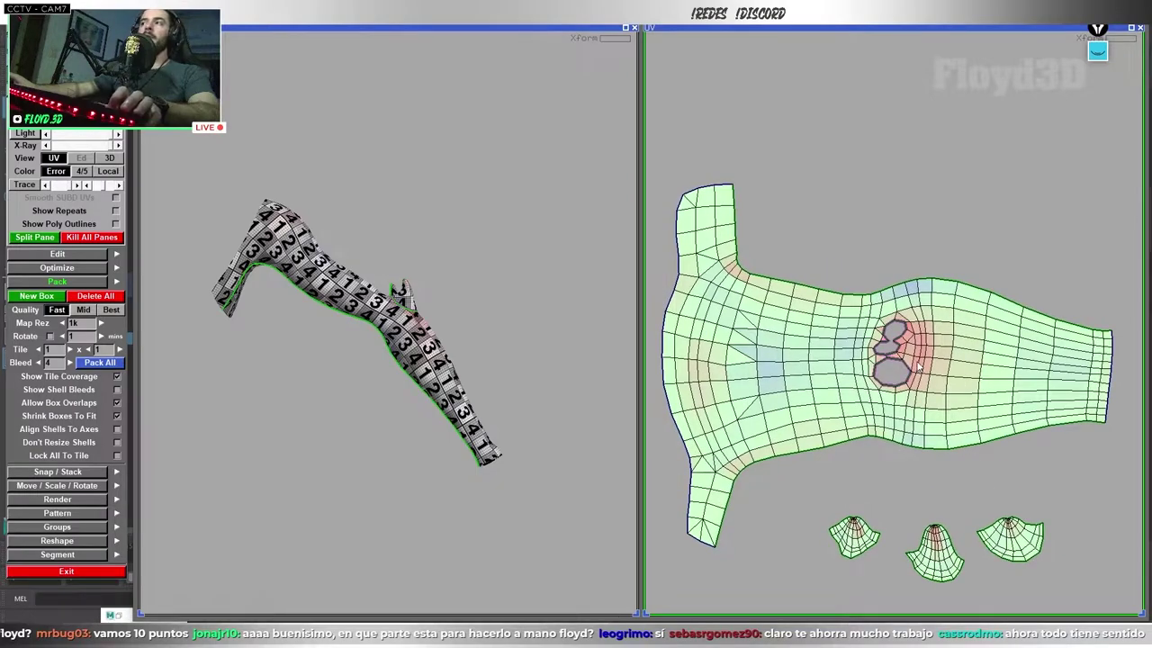
- Flatten again while pulling a vertex on the lower hole's edge
key("f")
scroll(905, 367, "up", 2)
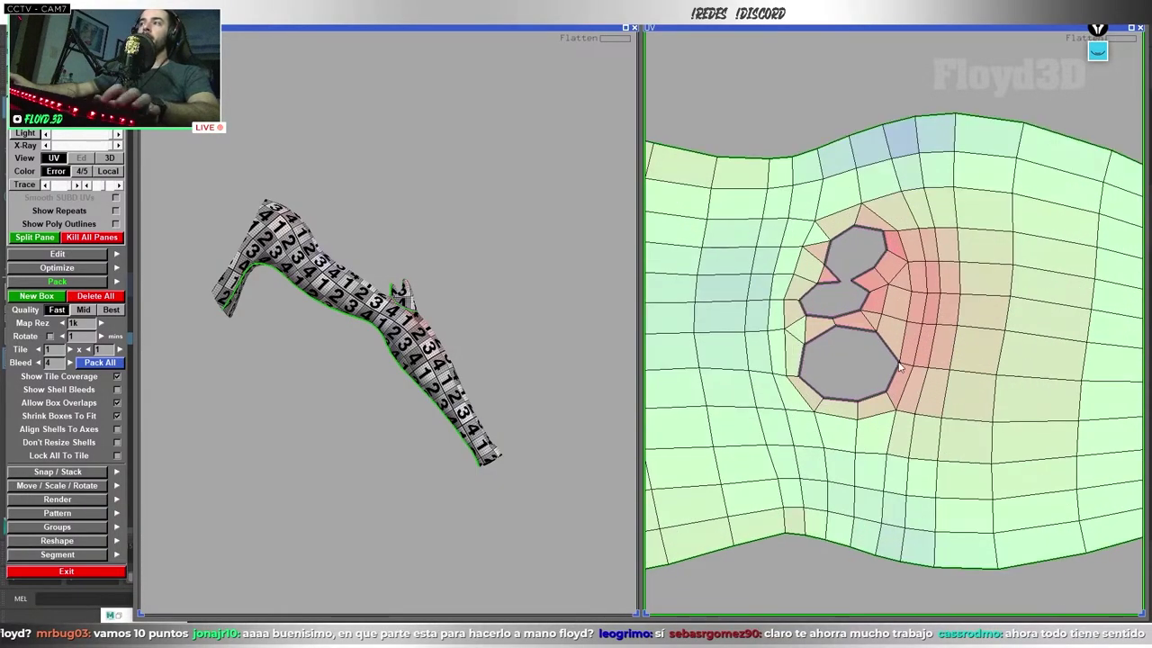
left_click_drag(901, 366, 876, 343)
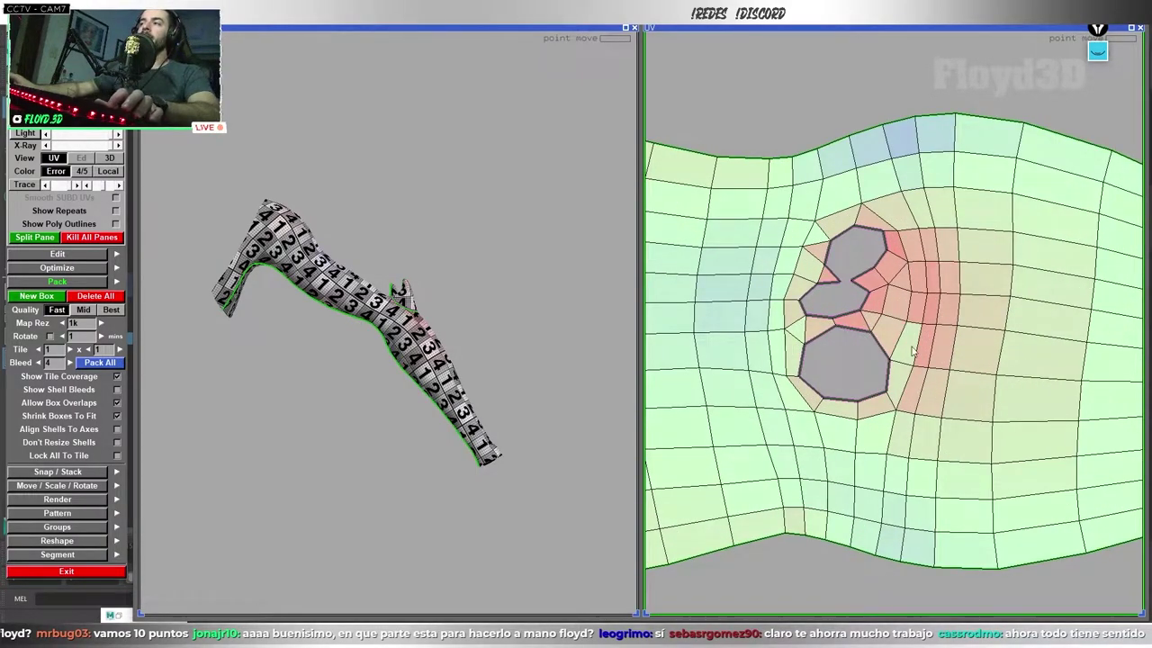
scroll(913, 350, "down", 2)
scroll(911, 397, "down", 1)
key("f")
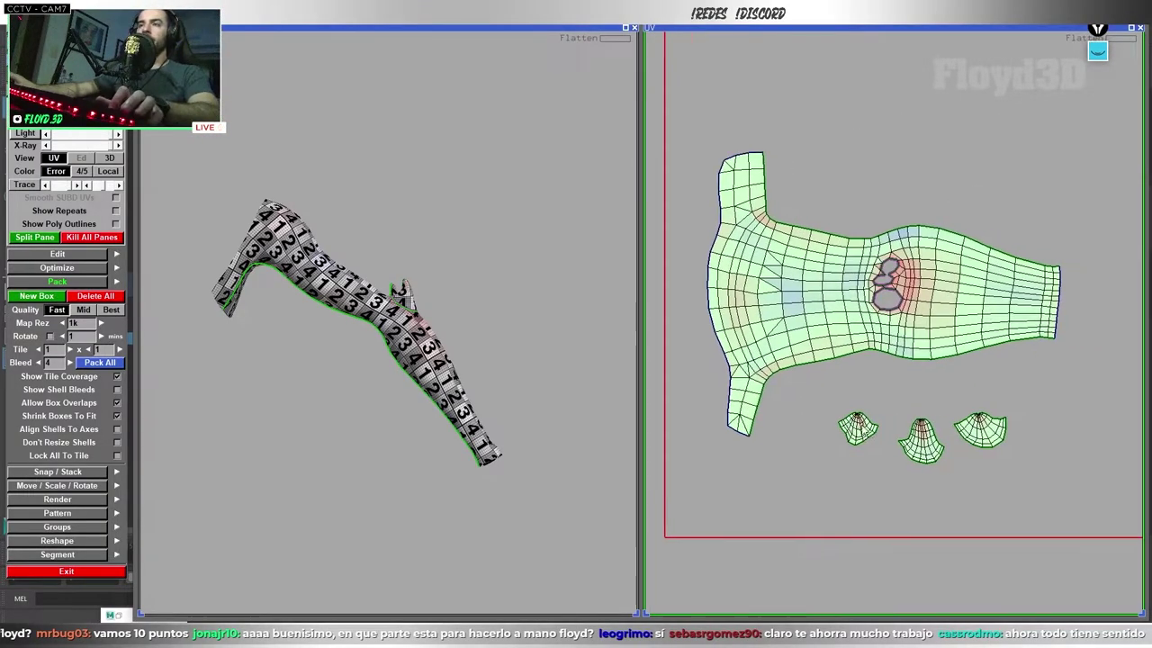
scroll(910, 432, "up", 2)
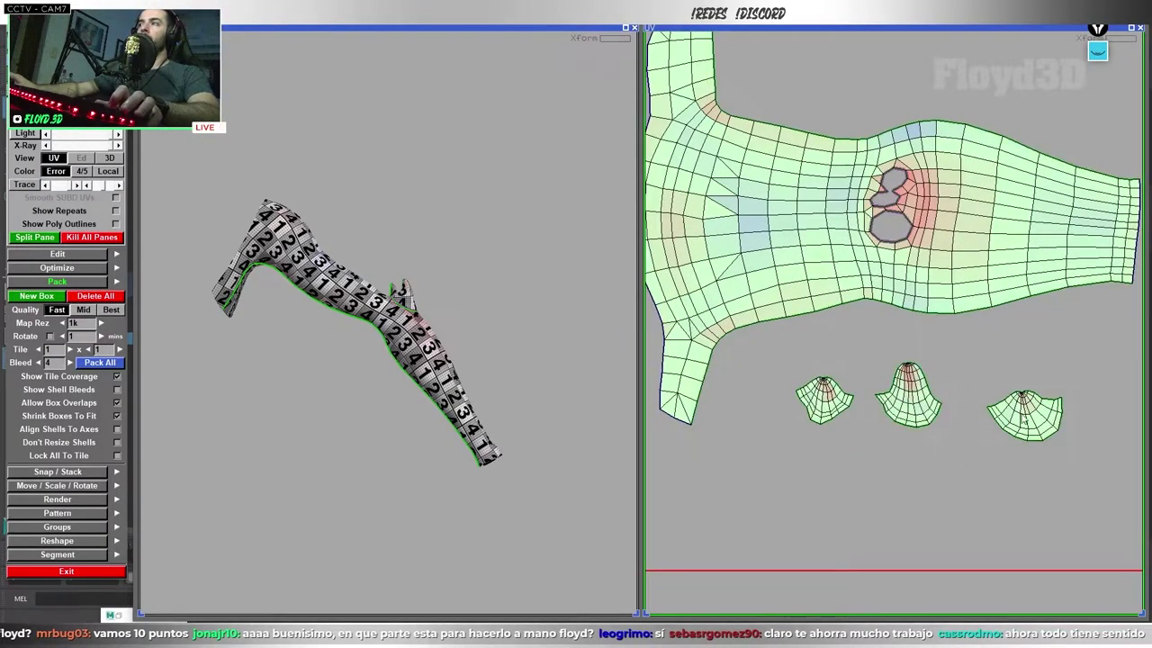
- Move the right claw shell next to the middle one, nudging it slightly left
middle_click_drag(1023, 419, 988, 416)
scroll(848, 392, "down", 1)
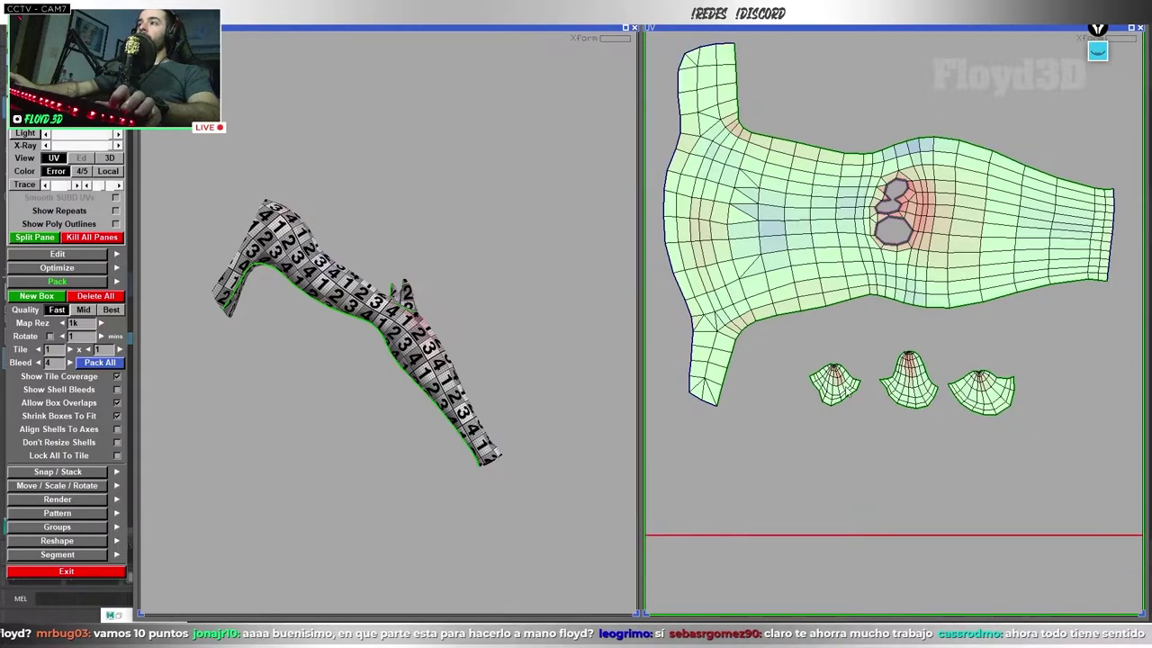
scroll(988, 384, "up", 1)
scroll(954, 387, "up", 1)
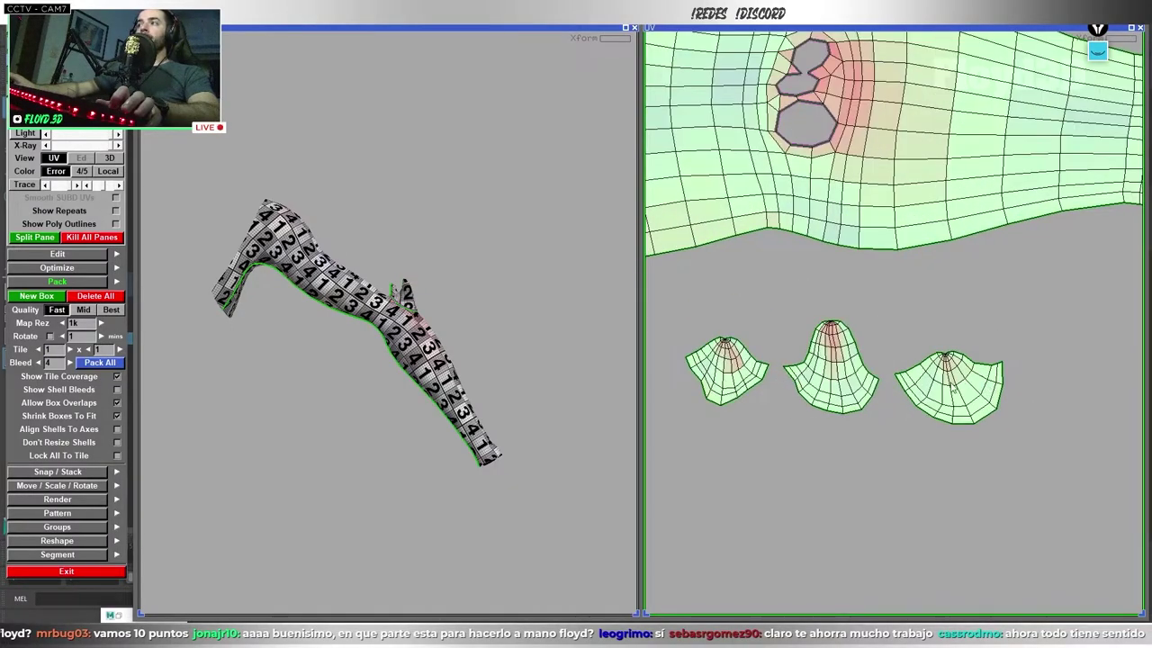
middle_click_drag(952, 389, 949, 388)
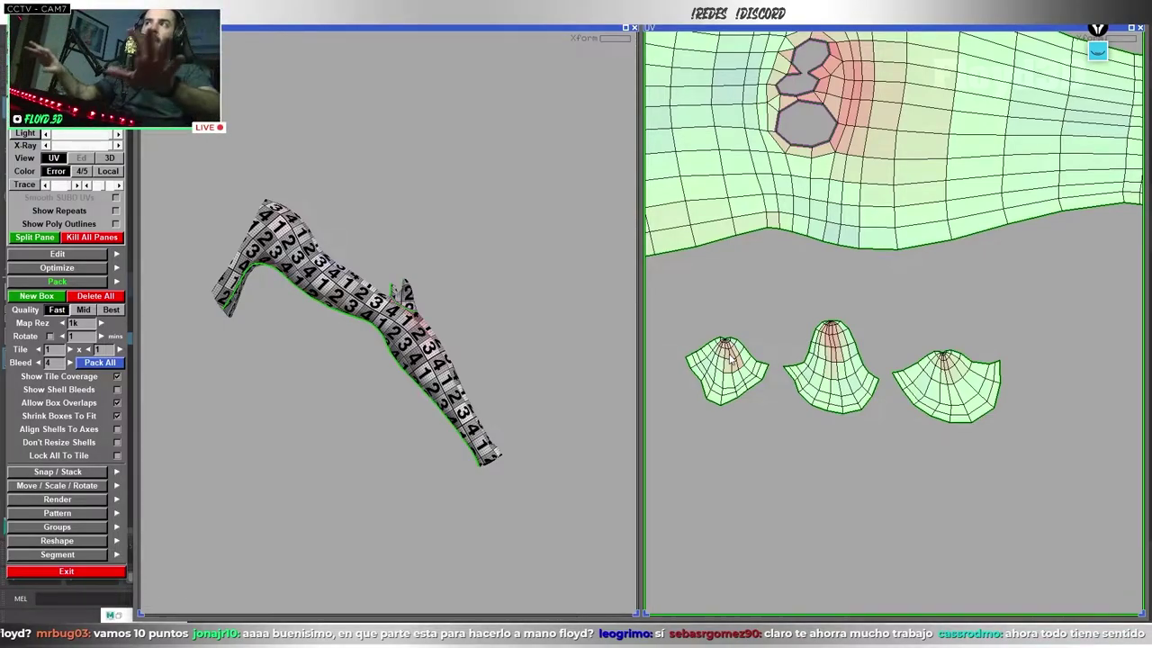
scroll(731, 358, "down", 3)
scroll(929, 294, "up", 1)
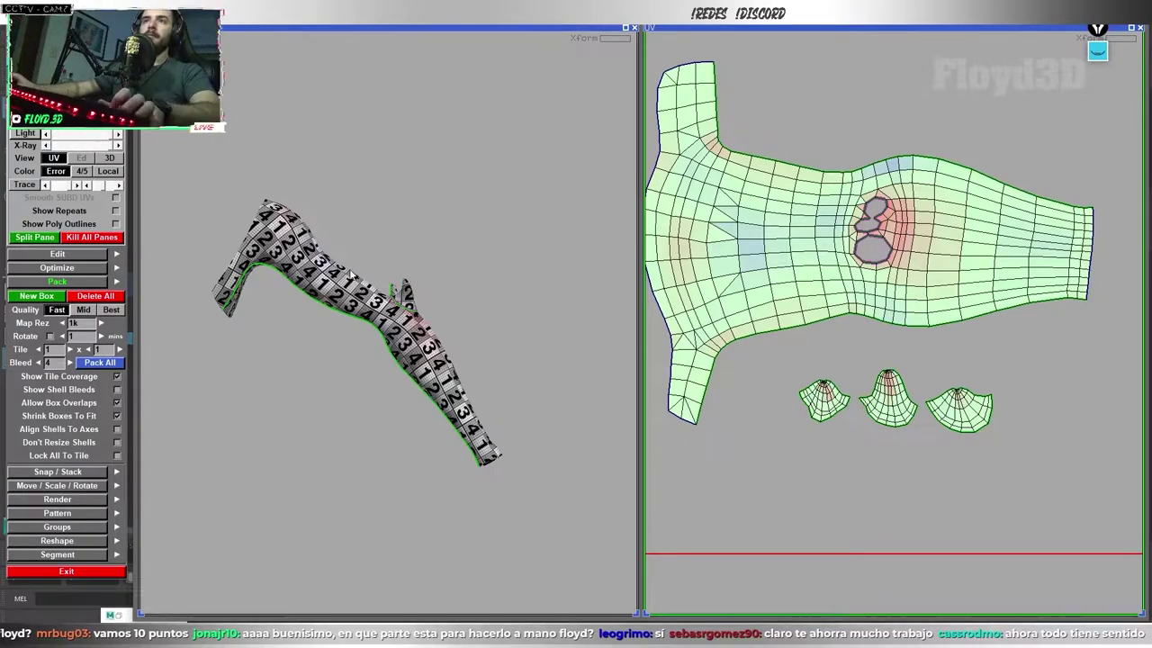
- Inspect the checker pattern on the 3D arm and claws
mouse_move(344, 246)
left_mouse_down("alt")
mouse_move(378, 270)
mouse_move(269, 292)
left_mouse_up("alt")
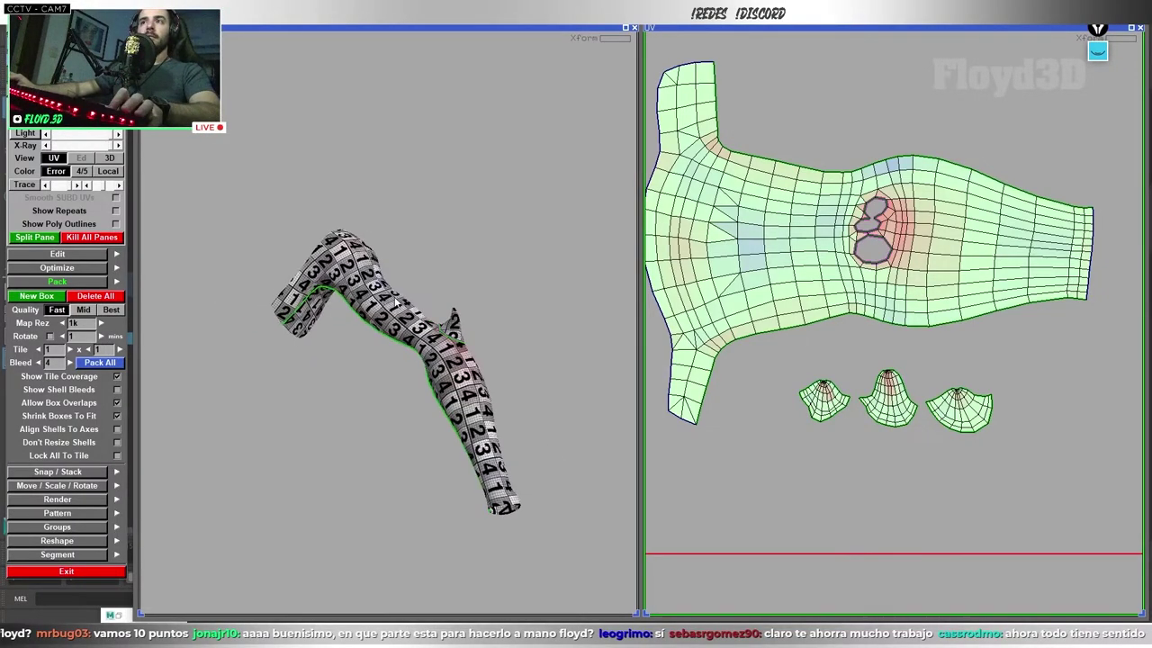
scroll(371, 320, "up", 5)
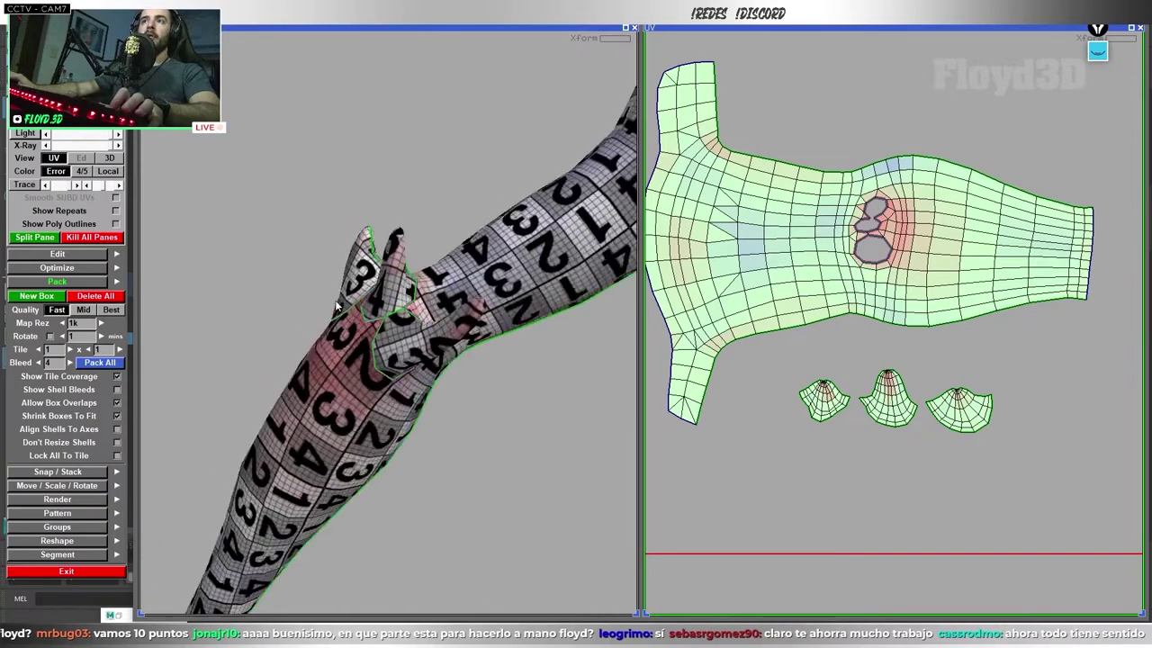
mouse_move(372, 320)
left_mouse_down("alt")
mouse_move(267, 321)
mouse_move(282, 340)
mouse_move(409, 332)
mouse_move(468, 306)
left_mouse_up("alt")
scroll(796, 268, "up", 2)
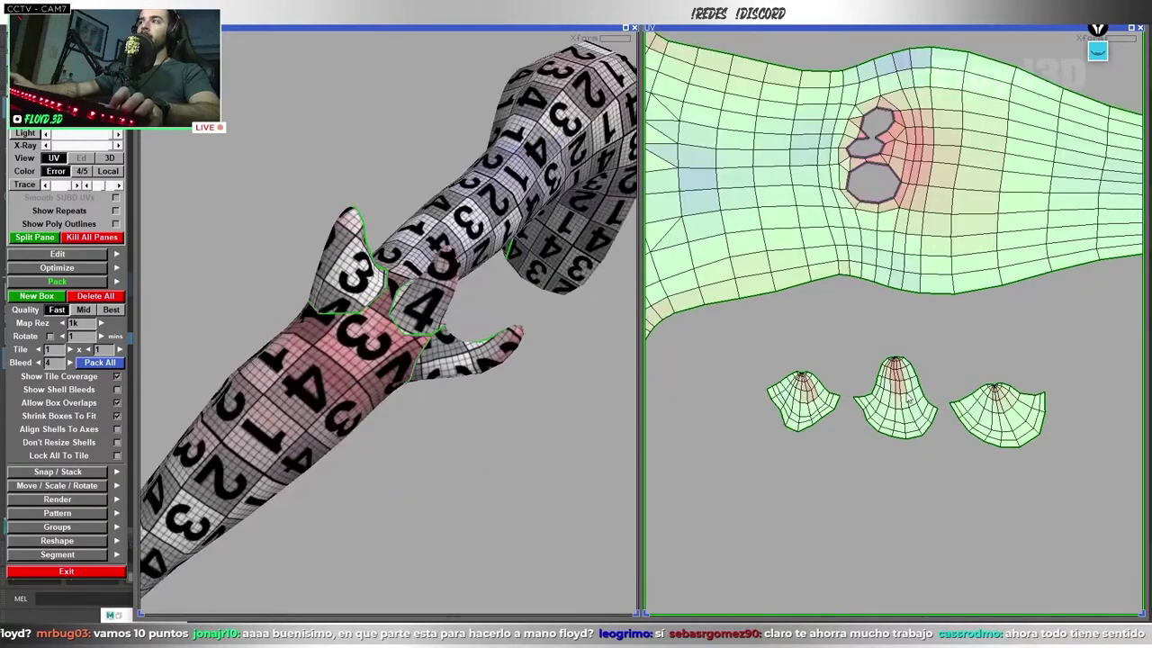
scroll(797, 269, "down", 3)
scroll(797, 268, "down", 1)
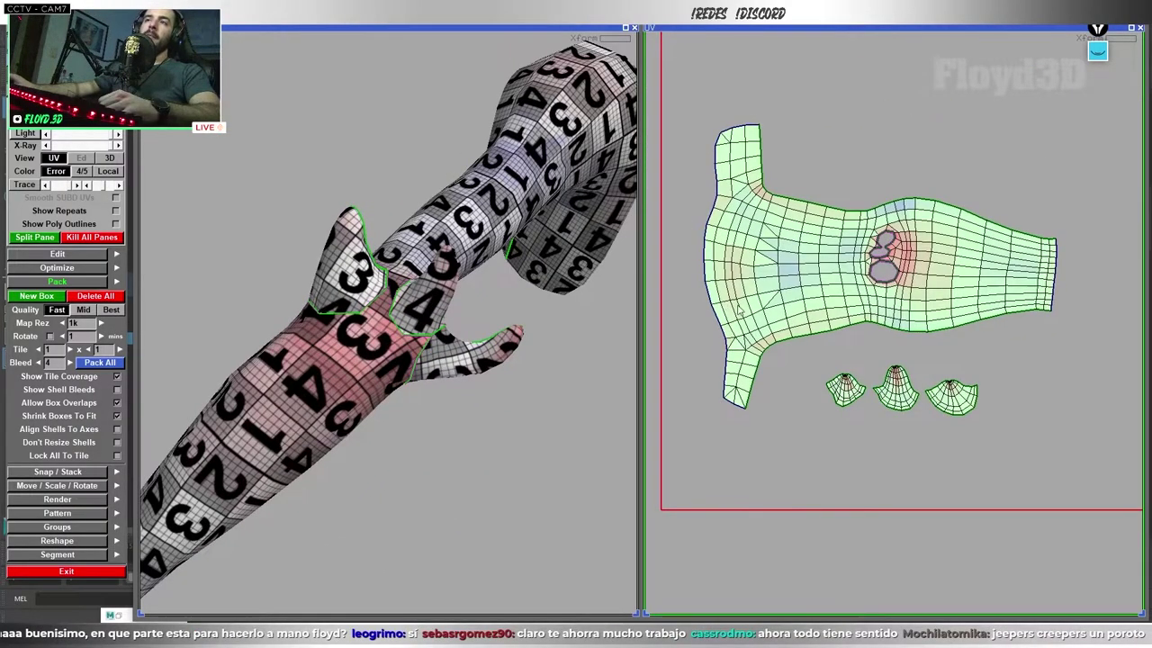
- Recentre the UV shells, view the whole arm, and switch windows with Alt+Tab
middle_click_drag(1045, 284, 1011, 260)
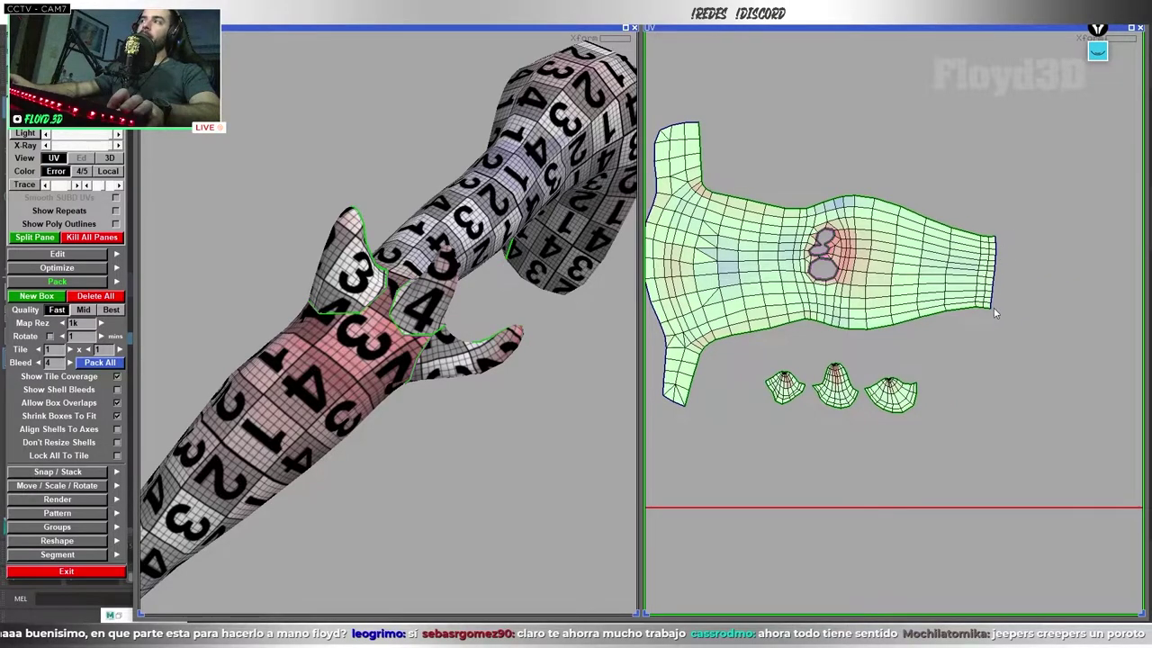
scroll(996, 312, "up", 1)
scroll(895, 312, "down", 1)
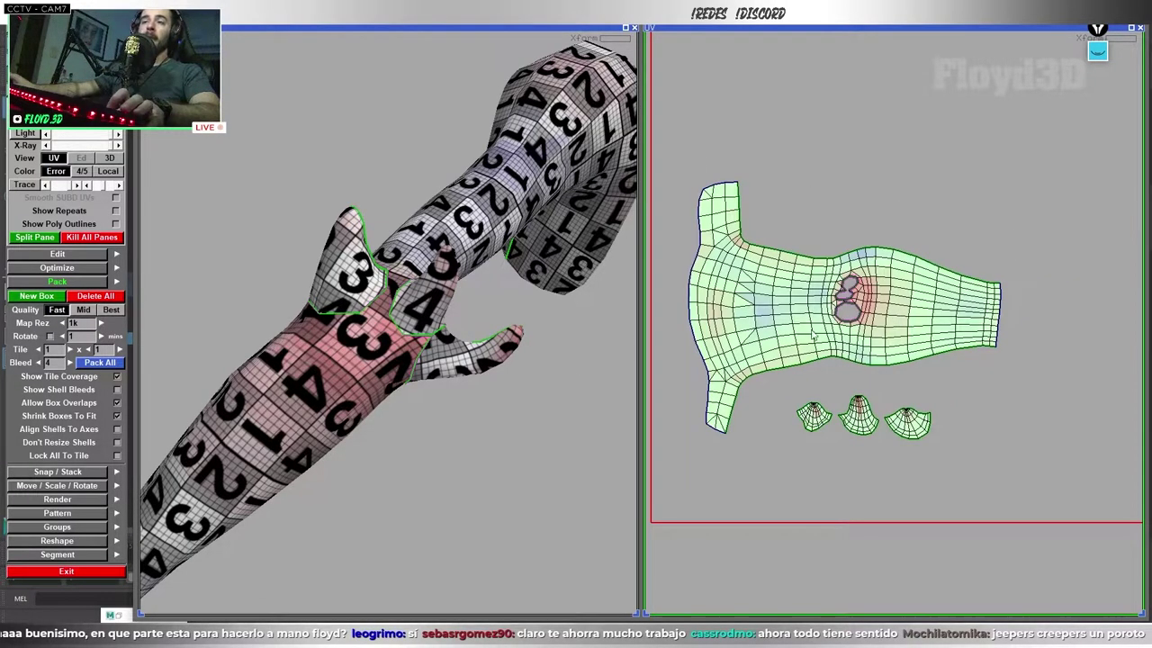
mouse_move(378, 342)
middle_mouse_down()
mouse_move(496, 444)
mouse_move(430, 396)
middle_mouse_up()
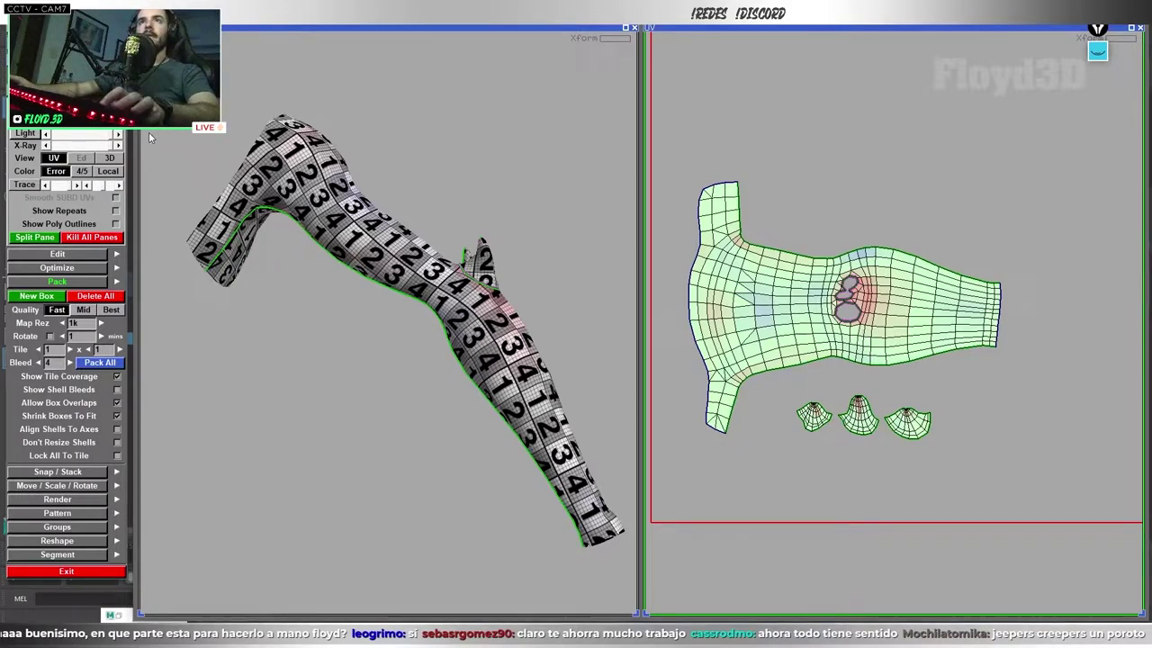
key("alt+Tab")
key("alt+Tab")
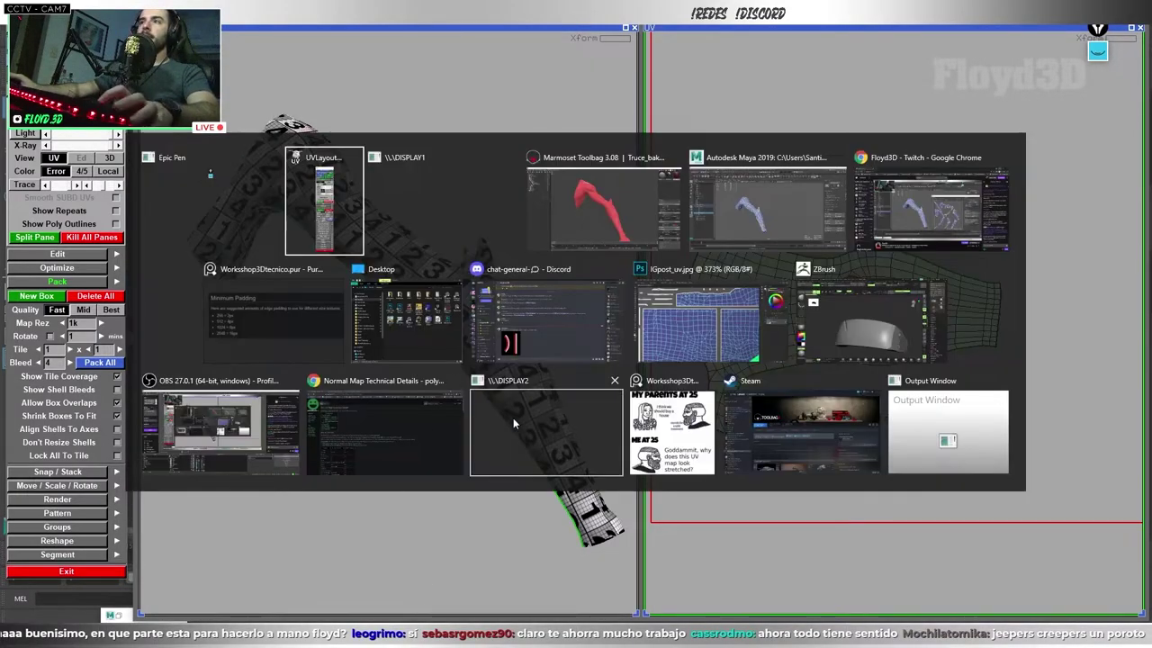
- In Maya, assign the existing numbered checker material to the arm
left_click(734, 210)
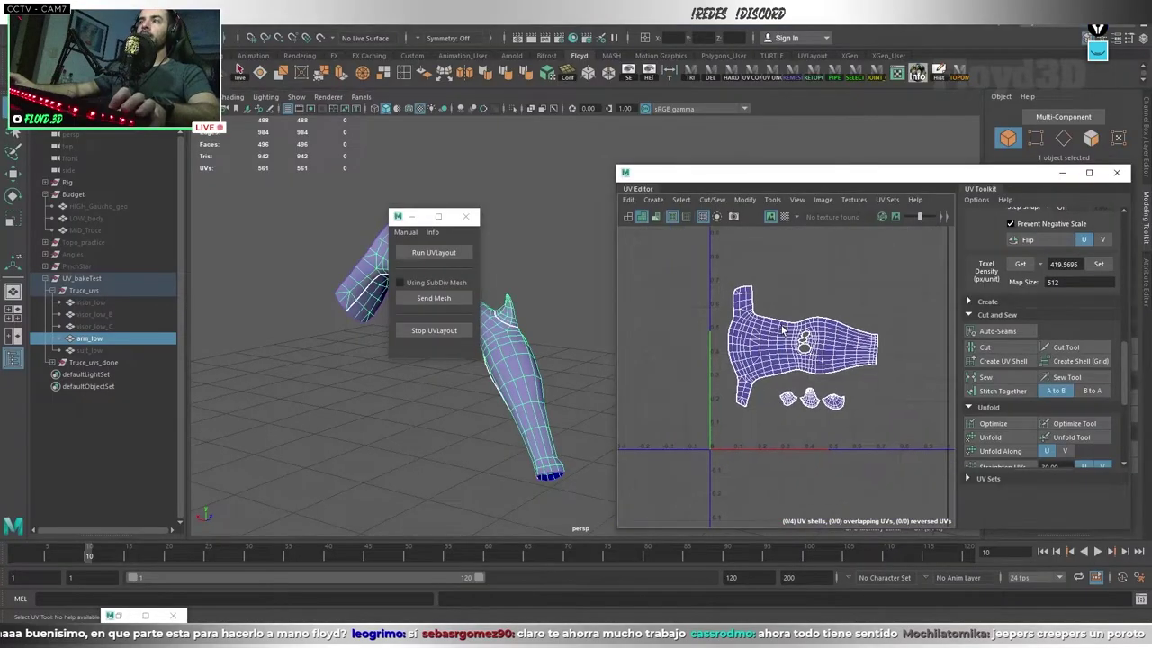
left_click_drag(399, 342, 504, 244, "alt")
right_click(507, 209)
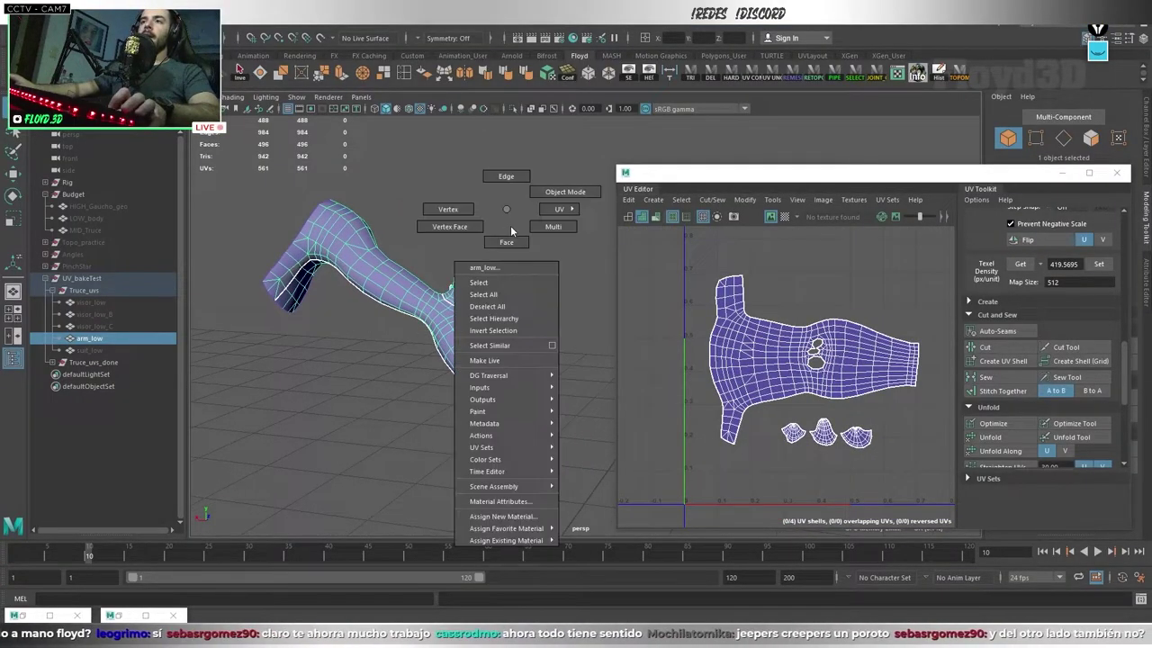
left_click(587, 614)
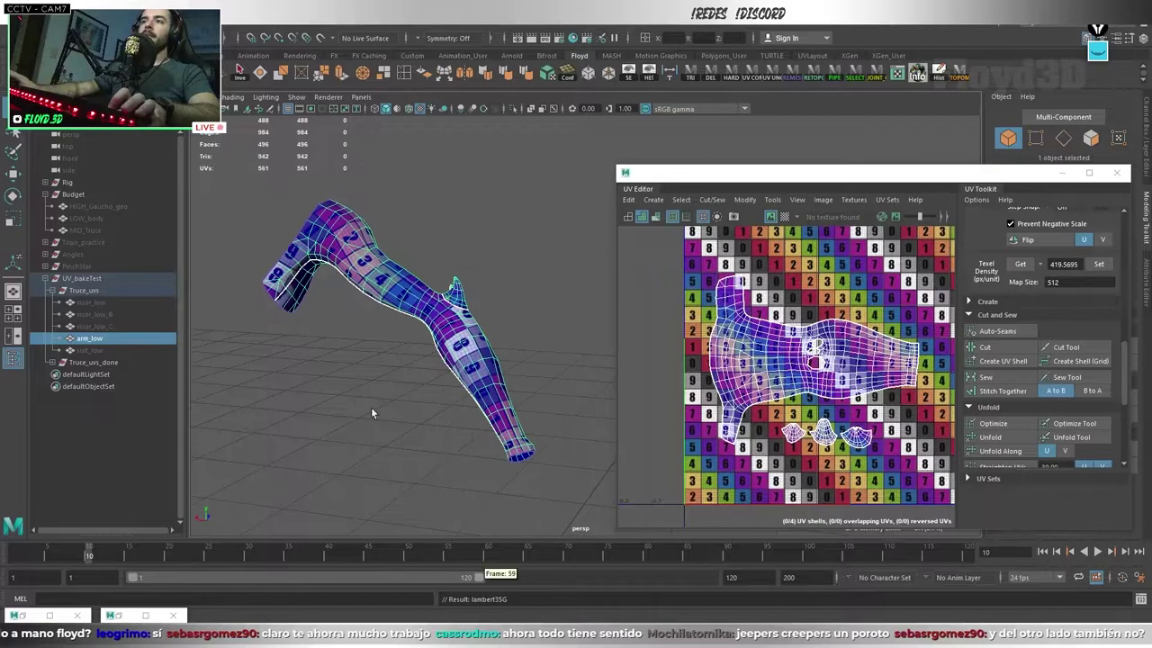
left_click(530, 331)
- Close and reopen the UV Editor, inspecting the checker around the arm's bend
left_click(1117, 172)
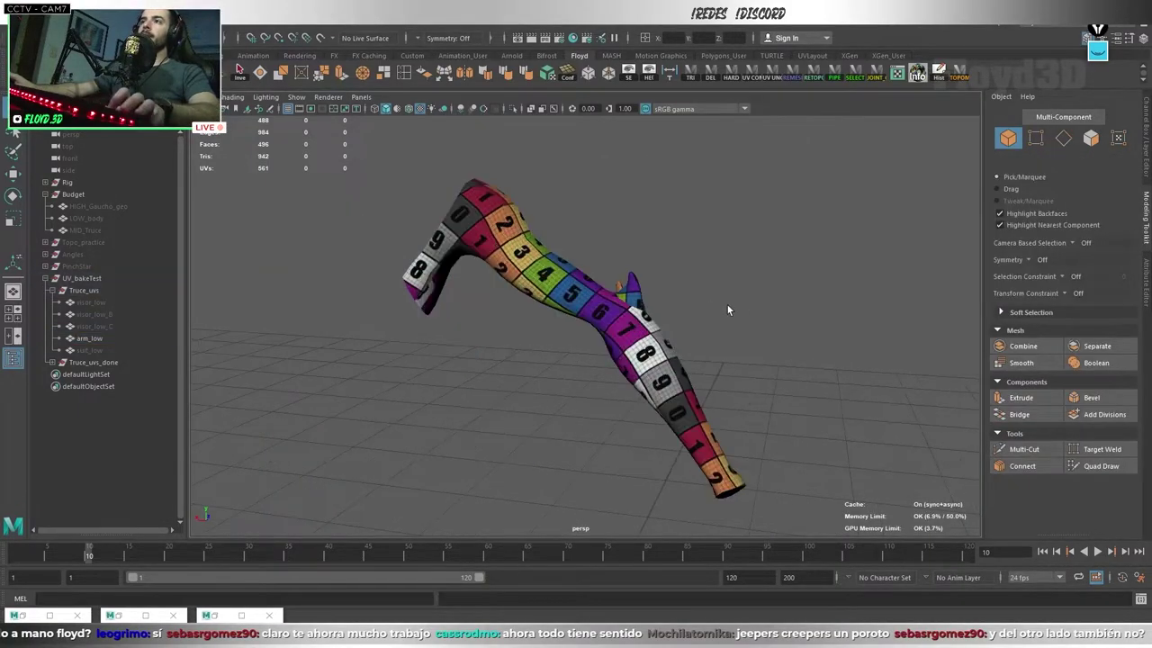
mouse_move(744, 314)
left_mouse_down("alt")
mouse_move(648, 306)
mouse_move(520, 239)
left_mouse_up("alt")
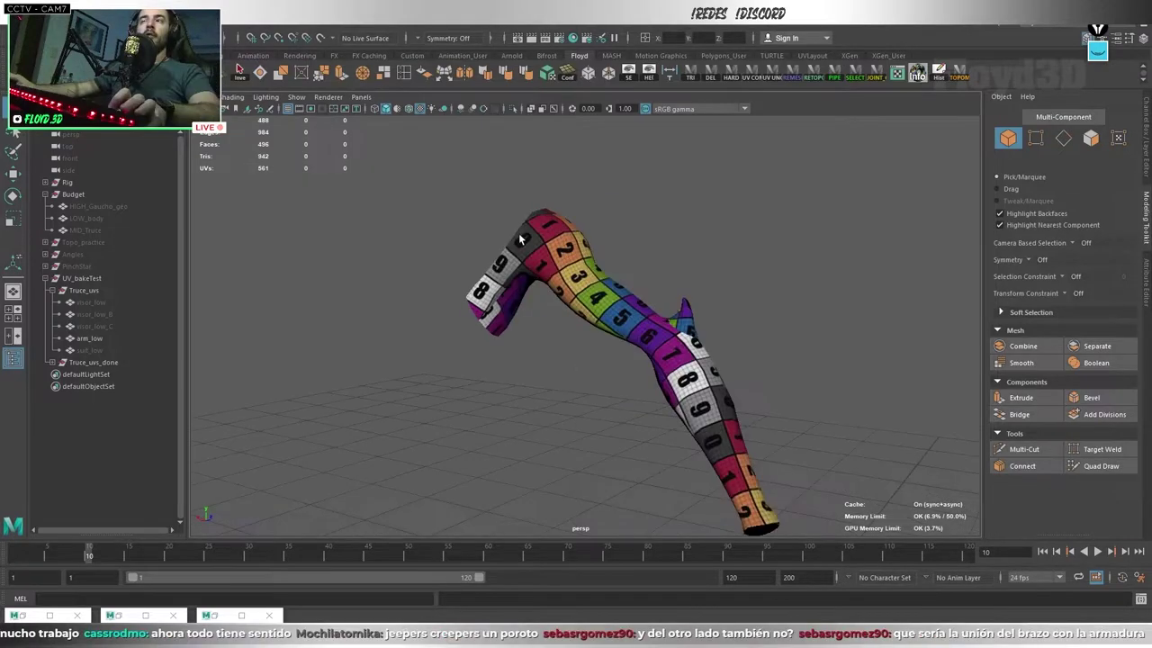
left_click_drag(503, 337, 577, 297, "alt")
left_click(605, 282)
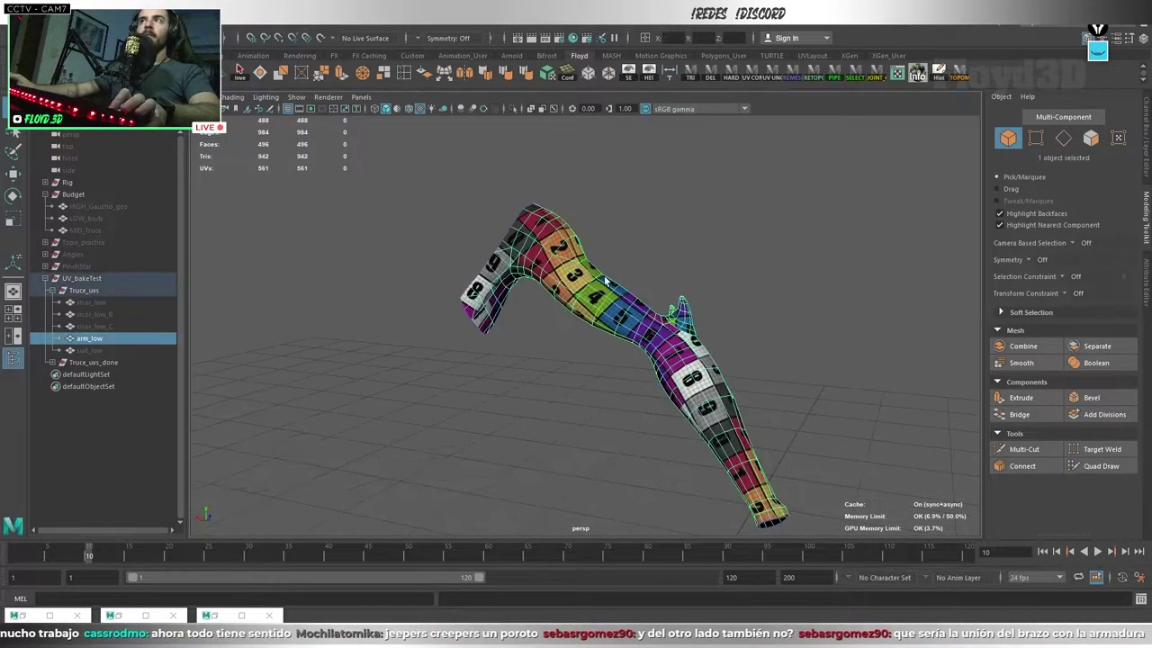
left_click(888, 80)
scroll(744, 290, "up", 5)
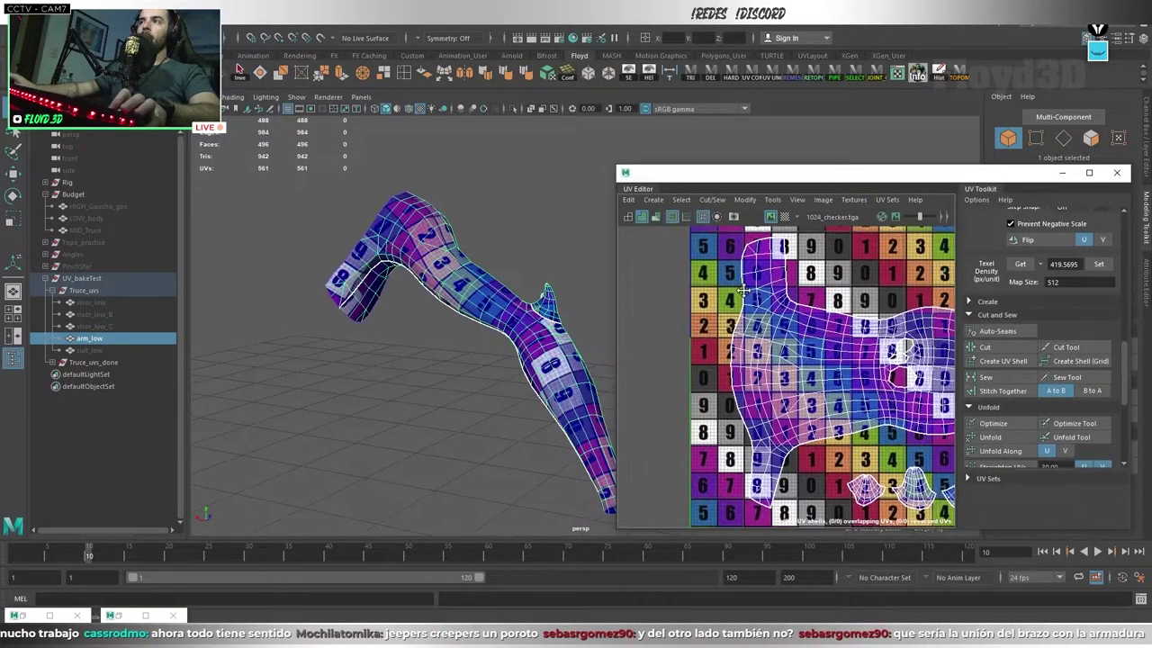
scroll(745, 290, "down", 2)
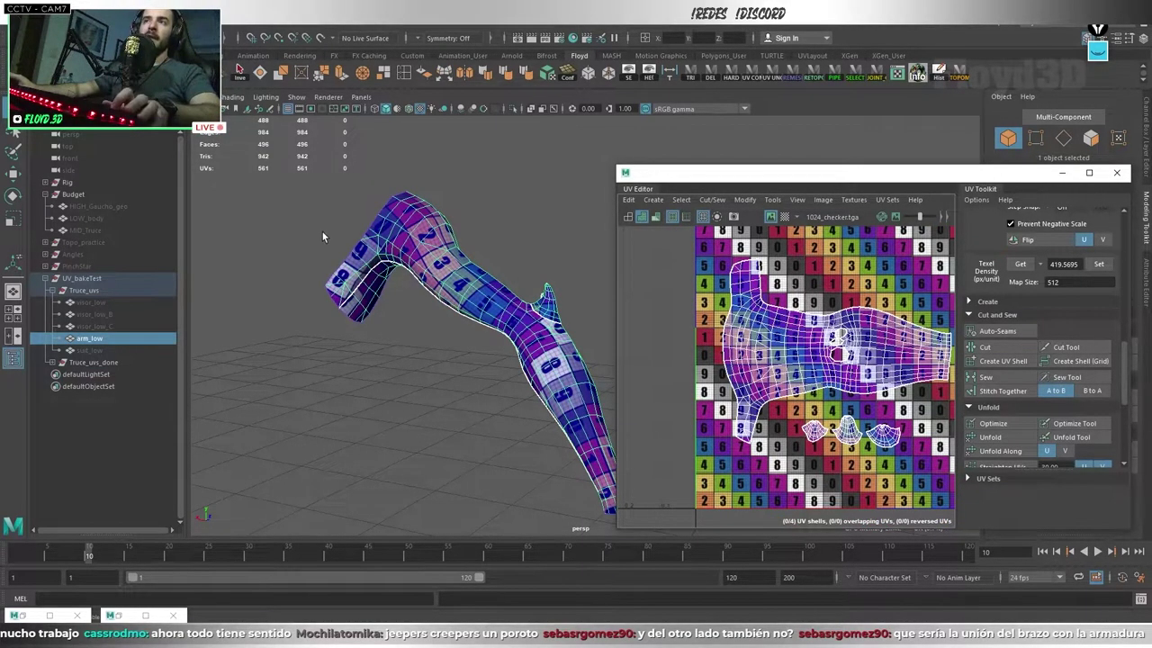
mouse_move(322, 231)
left_mouse_down("alt")
mouse_move(321, 262)
mouse_move(341, 283)
left_mouse_up("alt")
left_click(340, 283)
- Select the arm and inspect its four UV shells against the checker, then Alt+Tab away
scroll(329, 294, "up", 3)
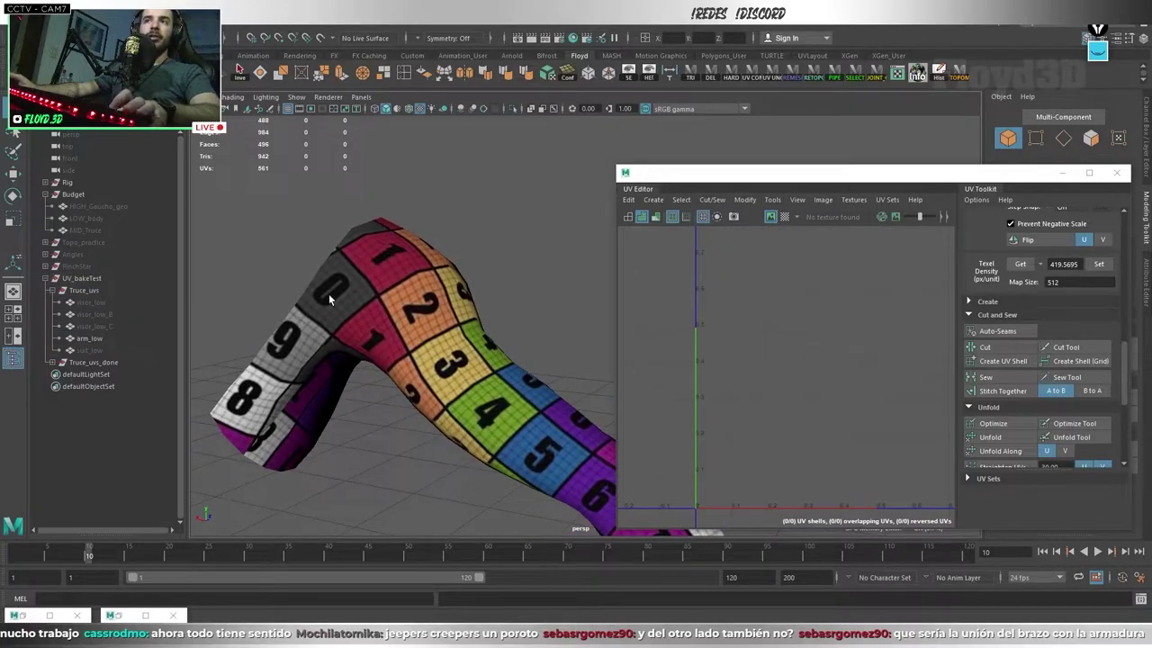
left_click(329, 294)
scroll(744, 279, "up", 3)
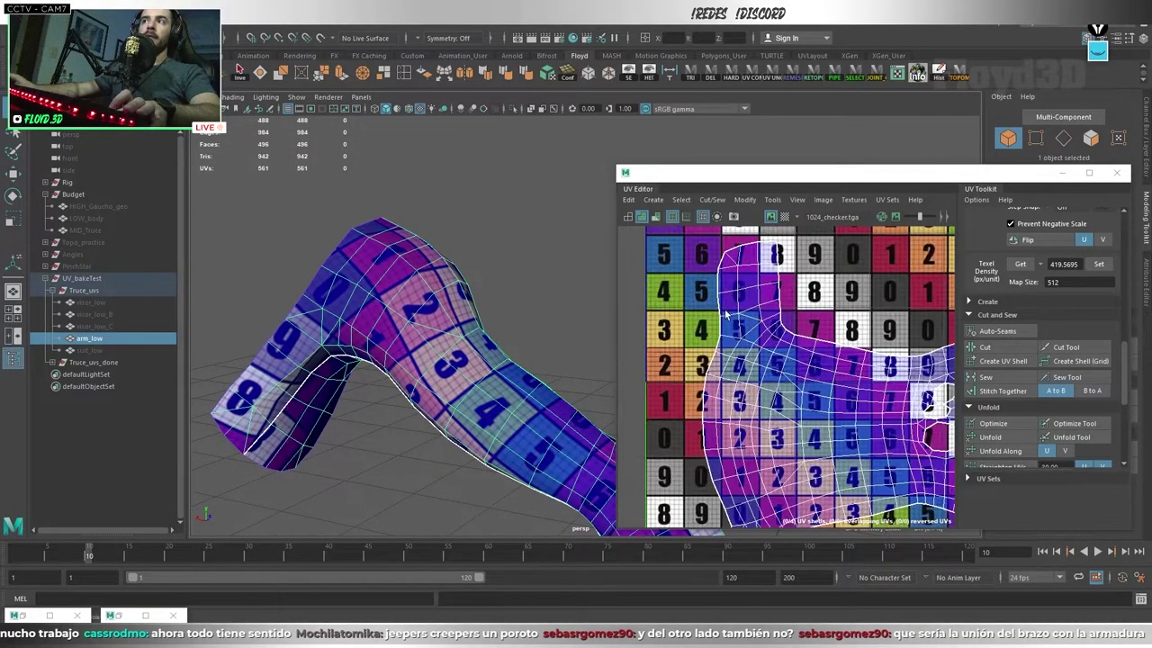
scroll(723, 426, "down", 3)
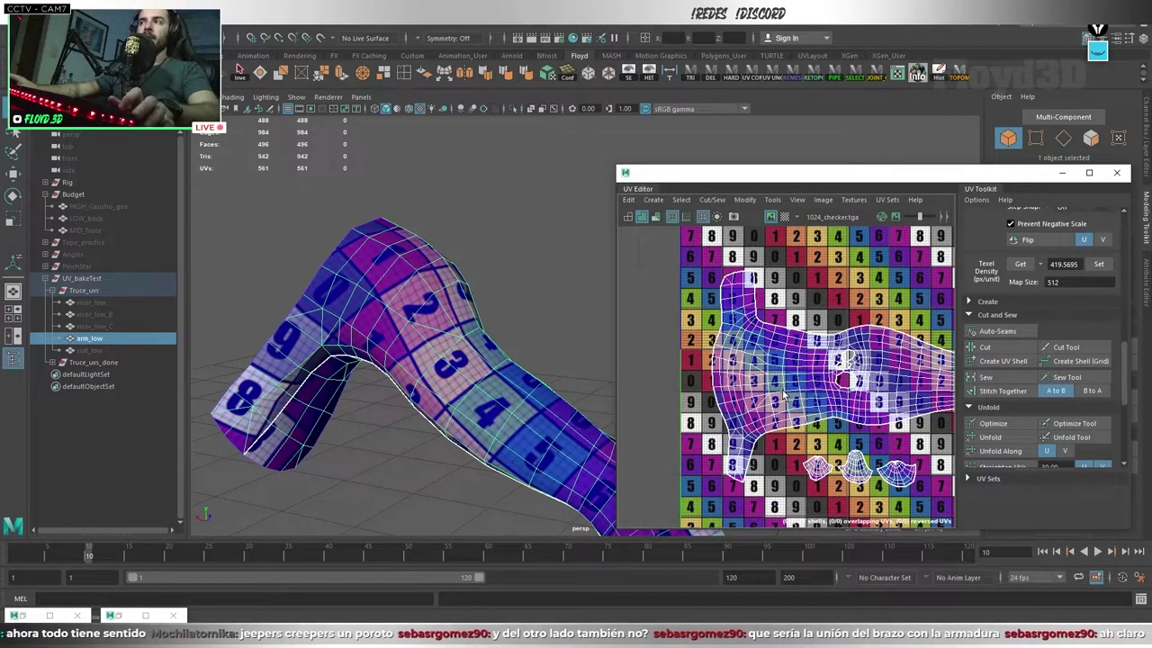
scroll(783, 396, "down", 2)
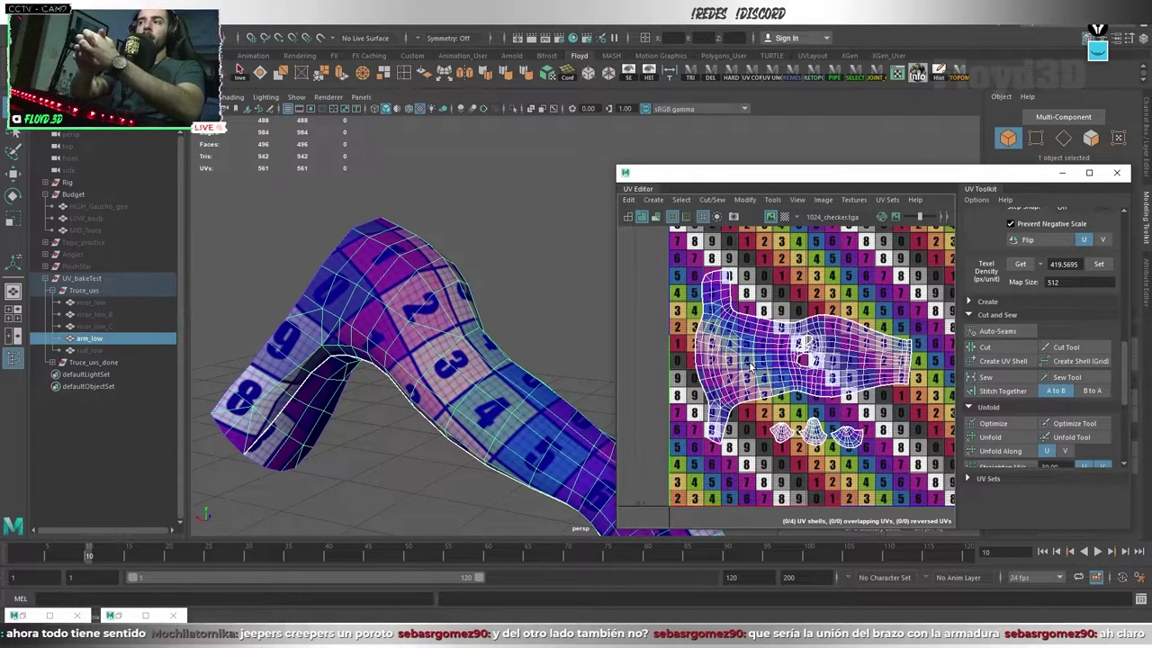
key("alt+Tab")
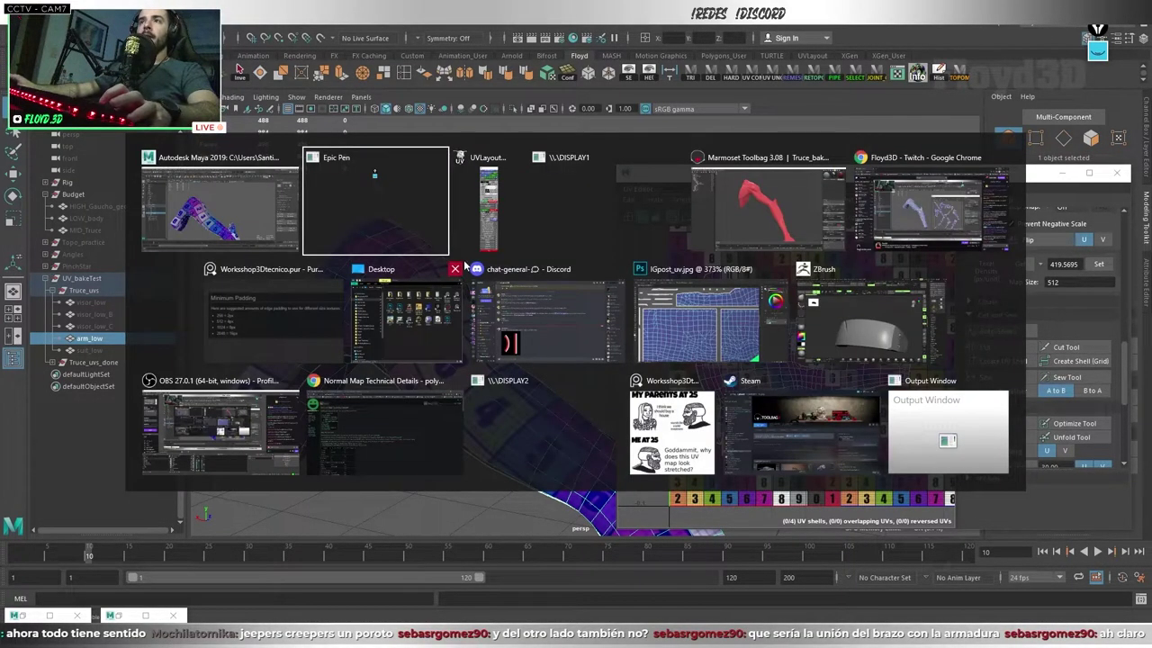
- Pack All the UVs and arrange the three claw shells in a row above the arm shell
left_click(488, 207)
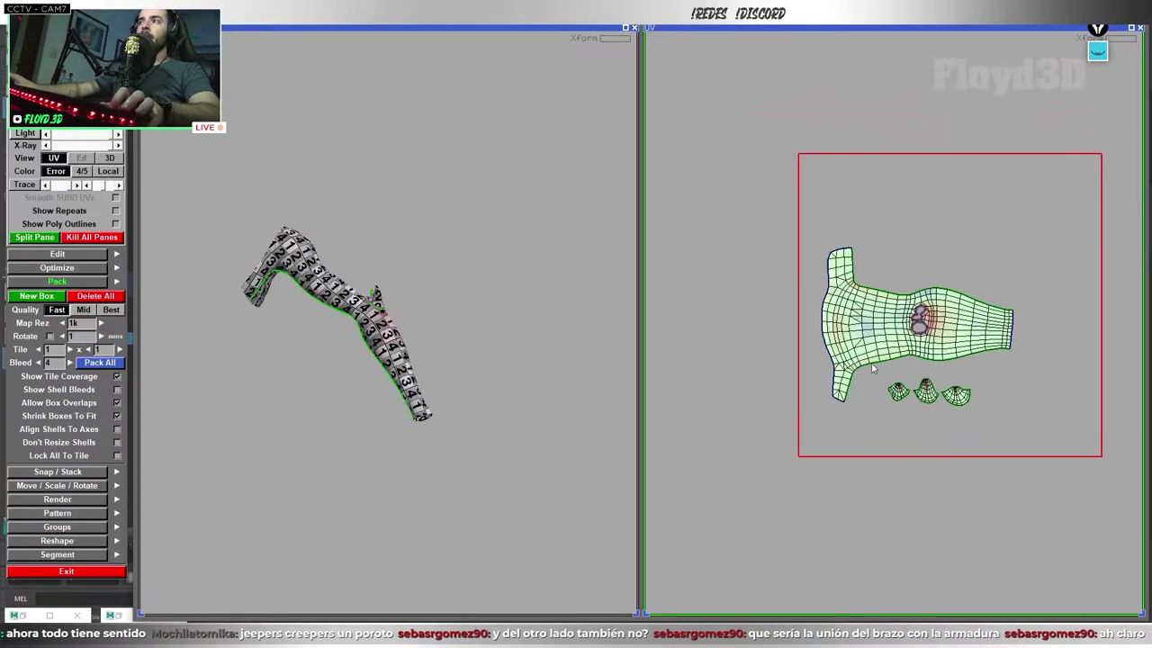
left_click(100, 362)
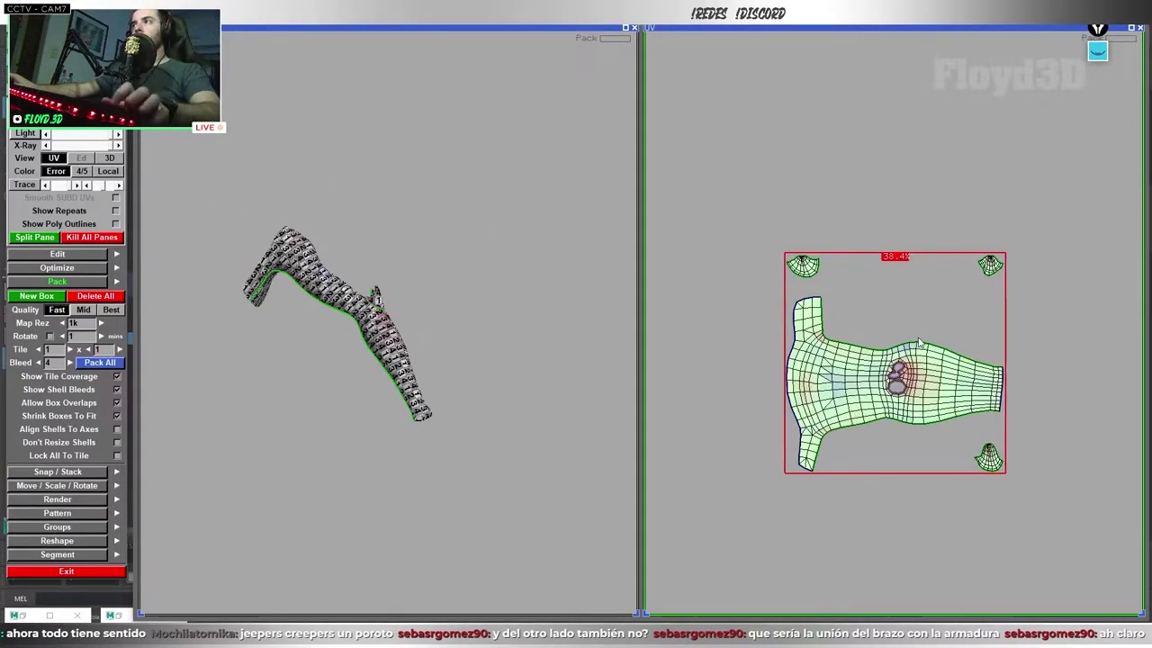
middle_click_drag(753, 252, 807, 309)
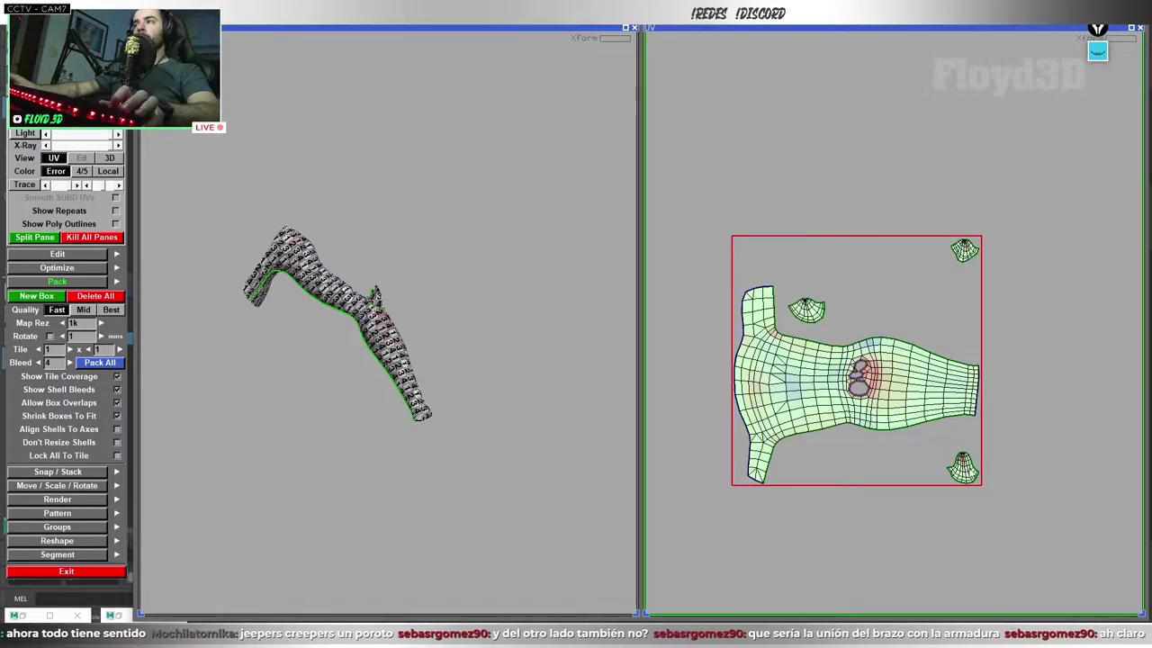
middle_click_drag(963, 466, 852, 302)
middle_click_drag(965, 251, 898, 309)
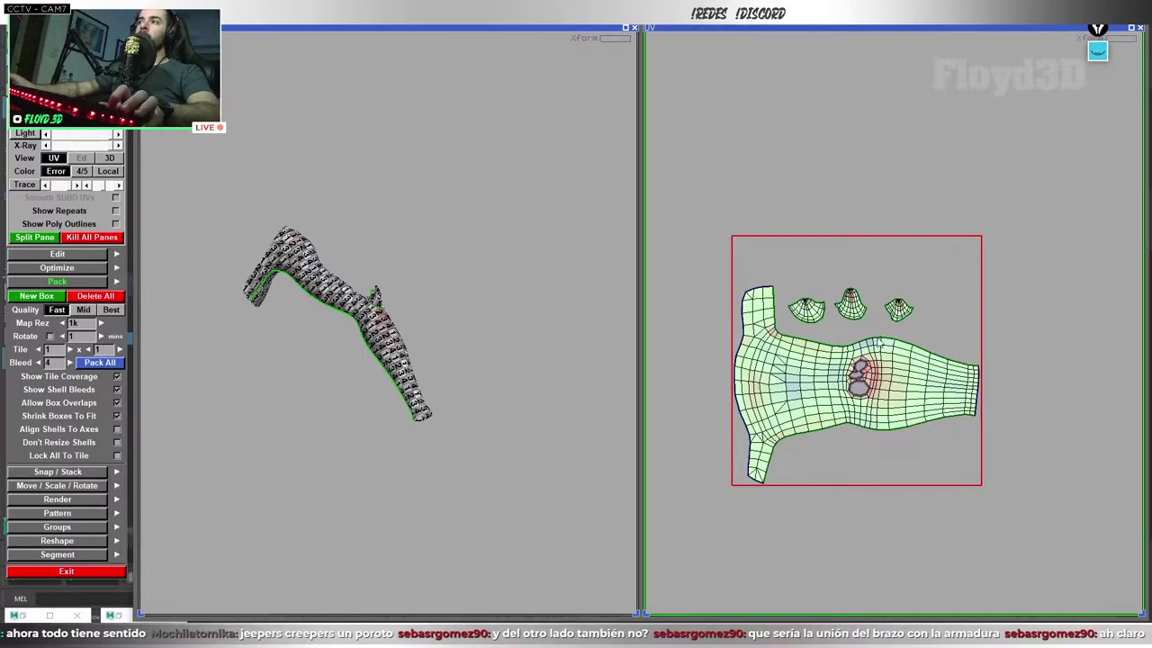
right_click_drag(880, 342, 859, 279)
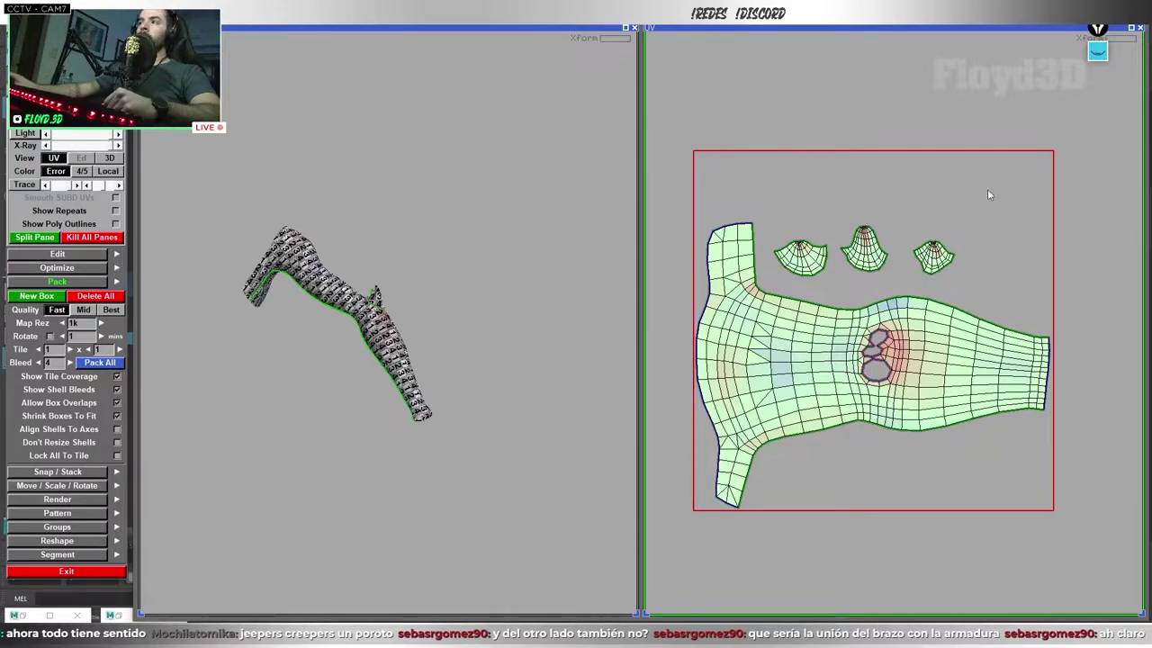
left_click_drag(884, 230, 833, 286)
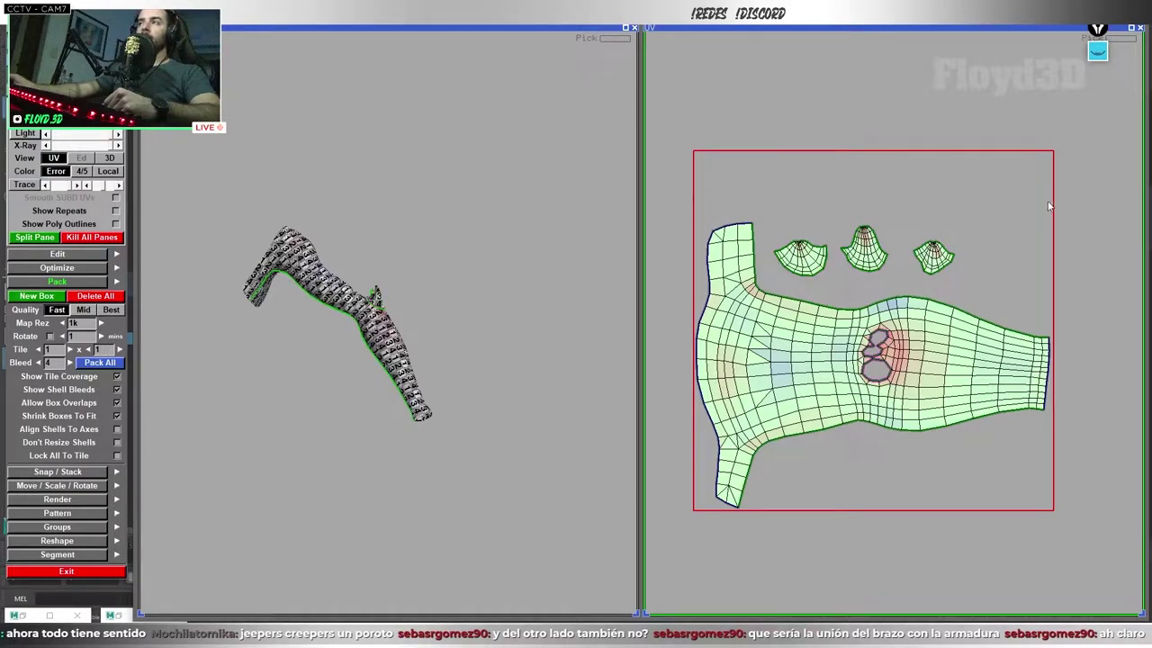
left_click_drag(1049, 206, 724, 538)
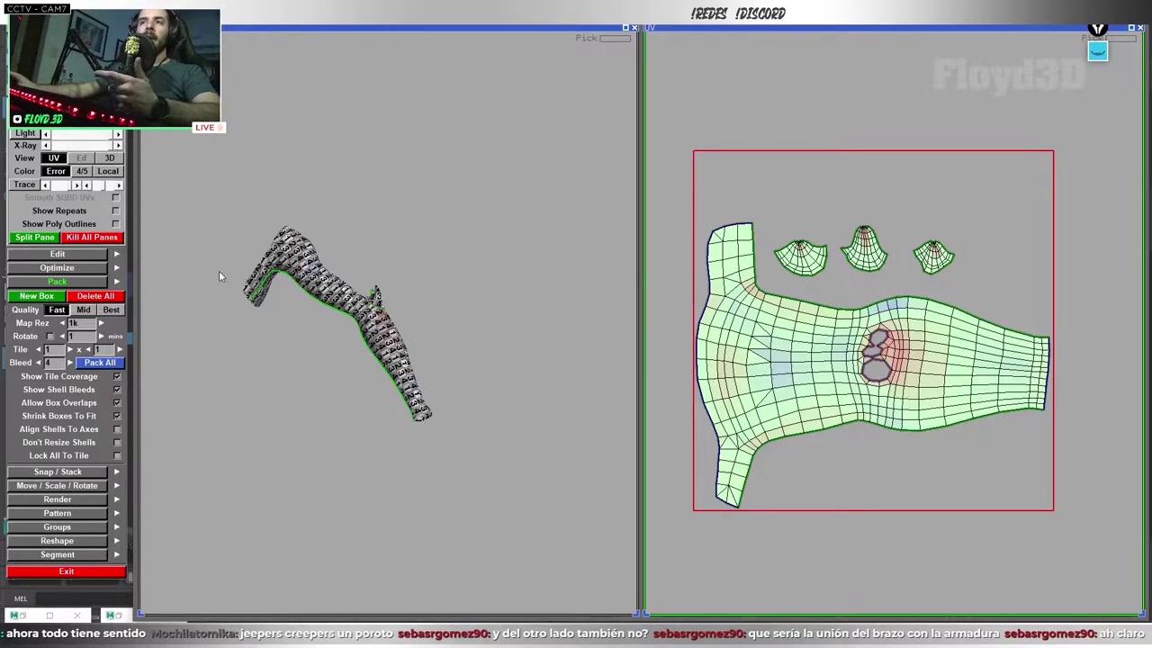
- Switch back to Maya to see the claw shells sitting above the arm shell
key("alt+Tab")
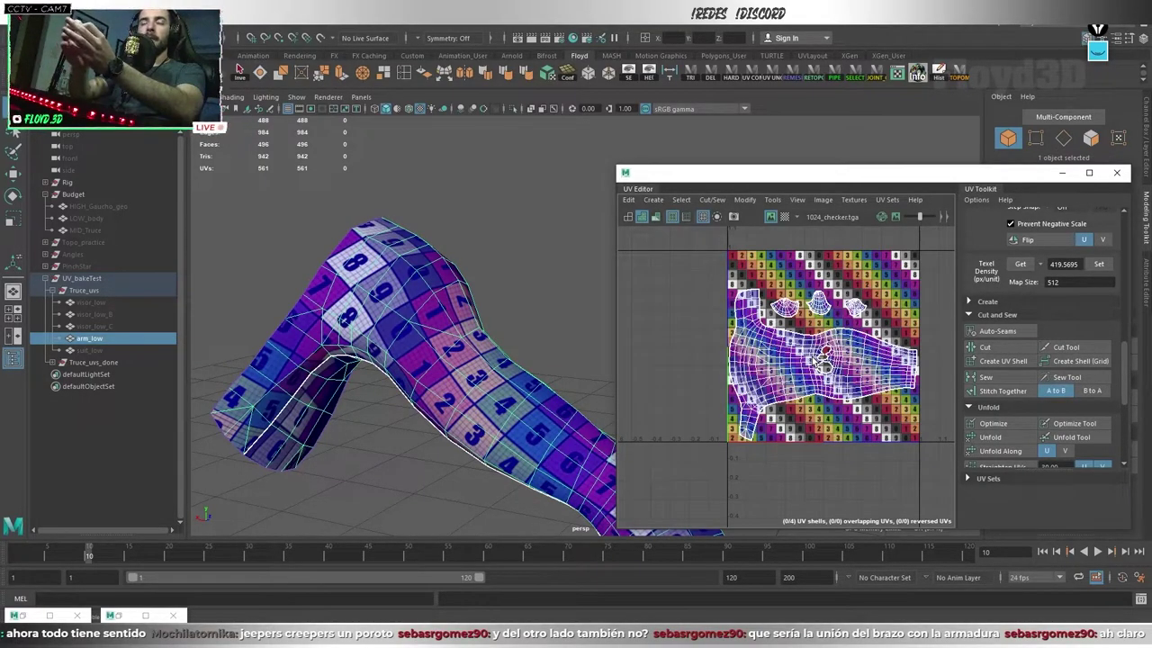
- Hide arm_low, then unhide and frame the MID_Truce character
left_click(101, 342)
key("h")
left_click(86, 230)
key("h")
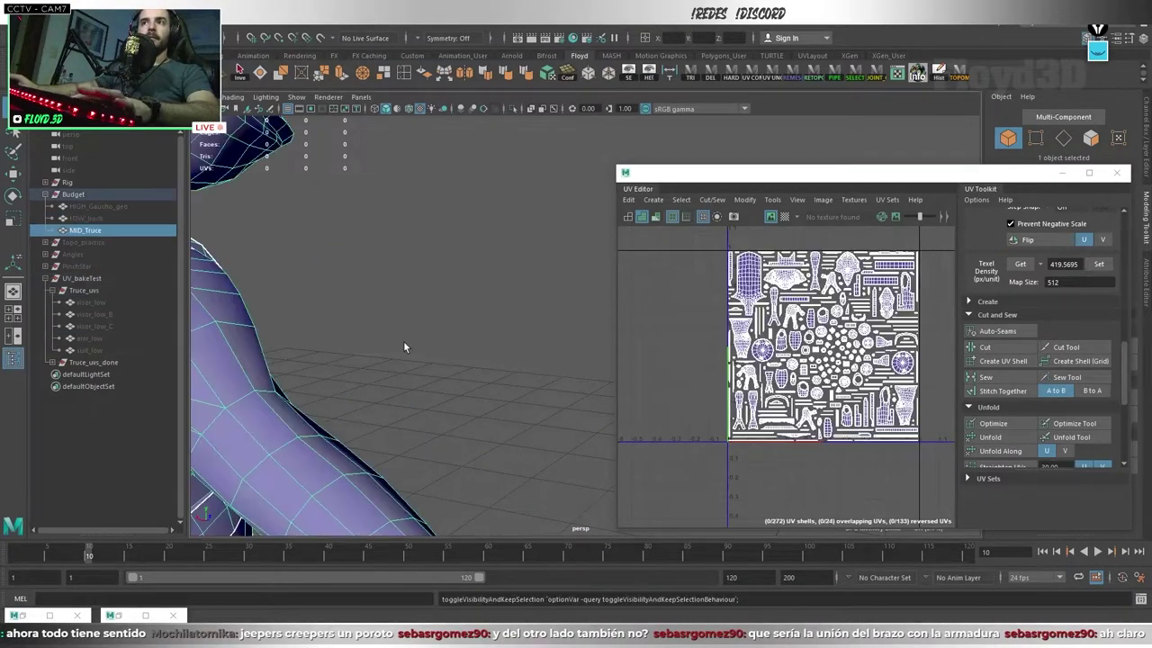
key("f")
left_click_drag(417, 354, 342, 374, "alt")
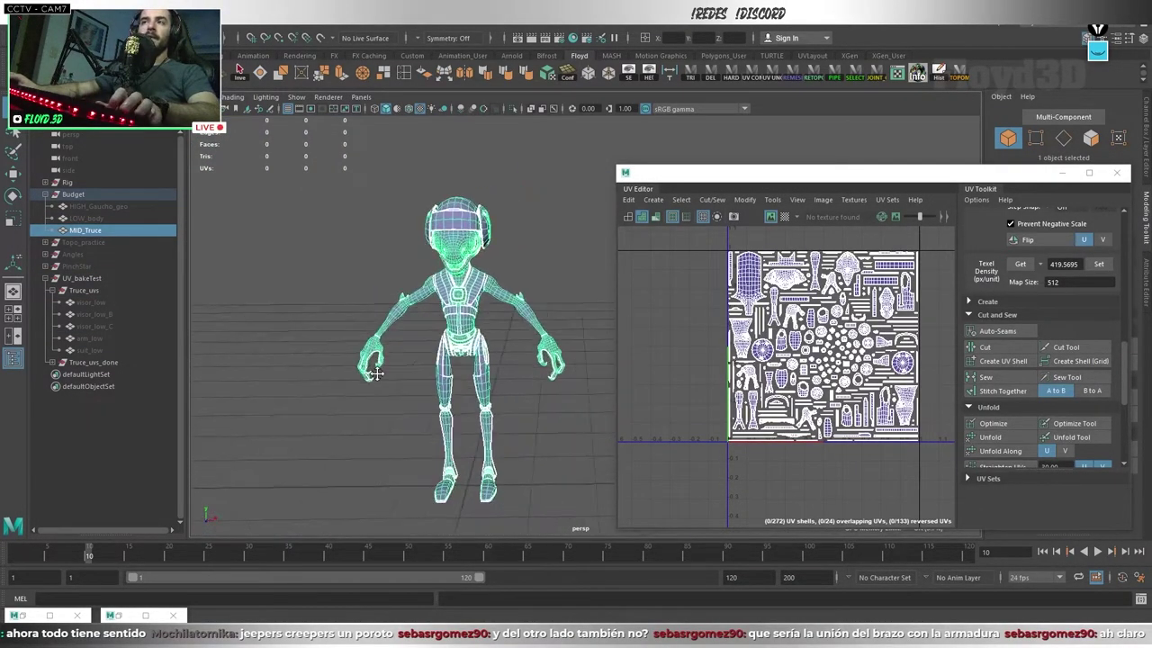
- Enlarge the UV Editor and frame MID_Truce's full 272-shell UV layout
left_click_drag(617, 167, 573, 87)
key("f")
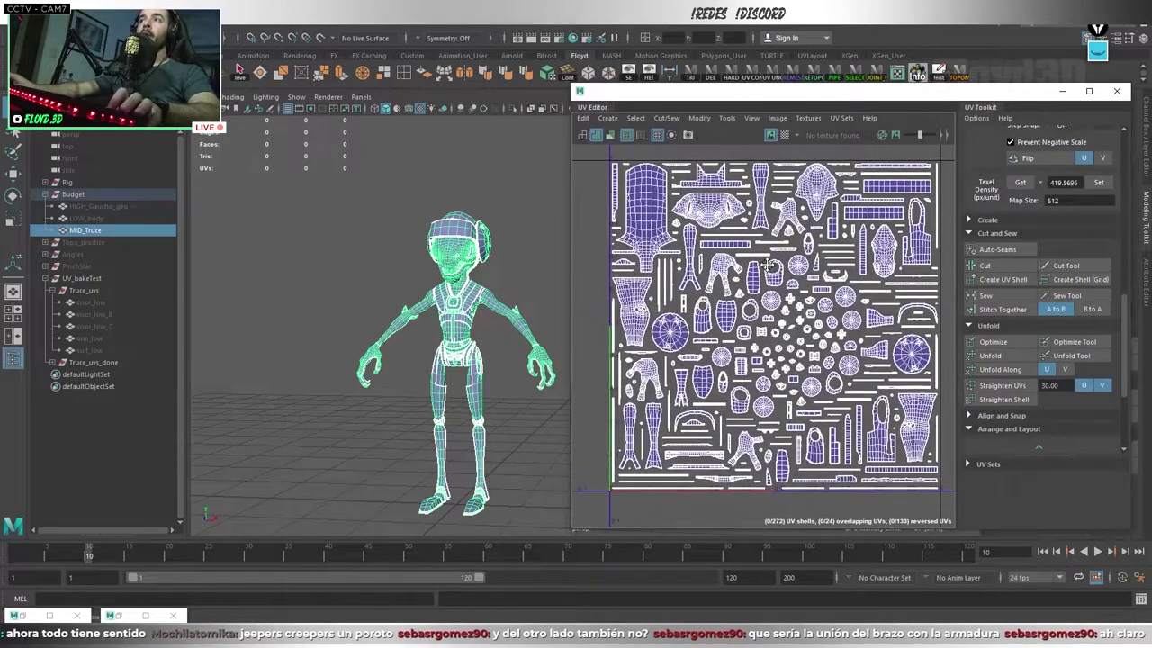
left_click_drag(387, 297, 343, 295, "alt")
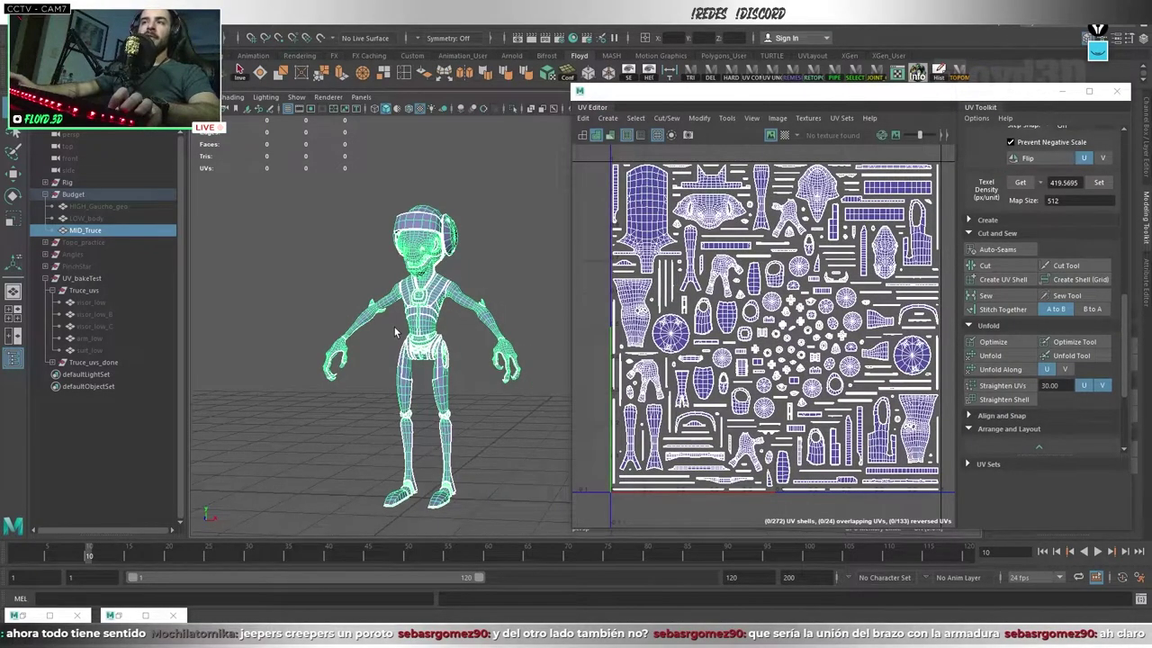
scroll(395, 327, "up", 3)
scroll(815, 344, "up", 2)
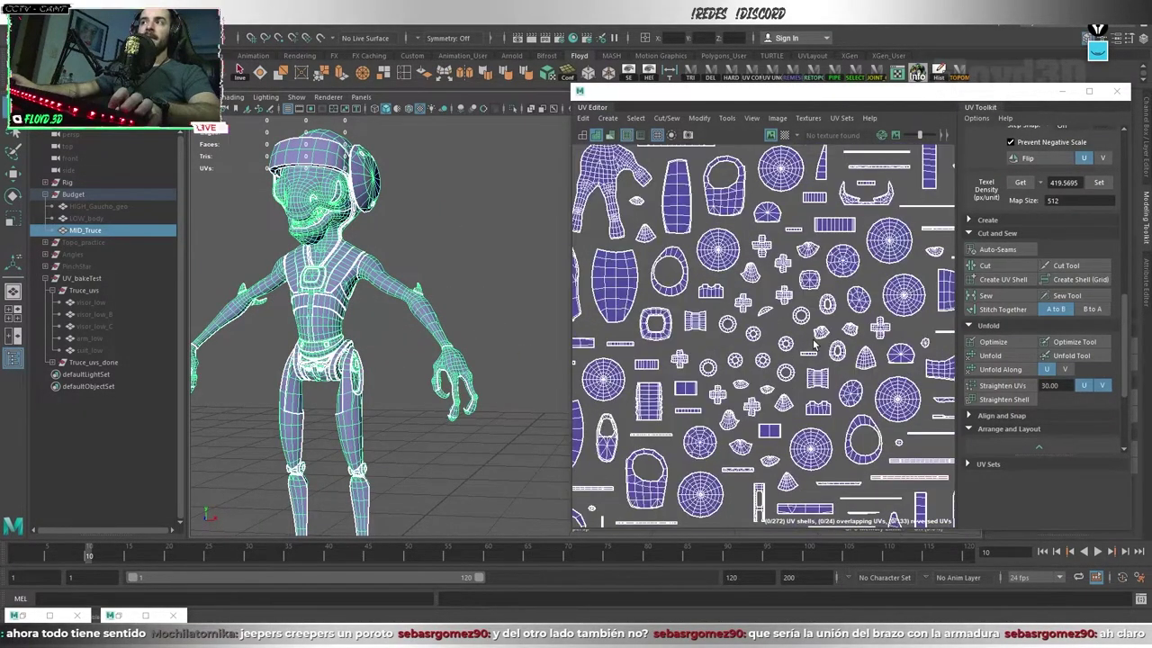
scroll(819, 347, "up", 2)
scroll(821, 349, "down", 2)
scroll(823, 353, "up", 1)
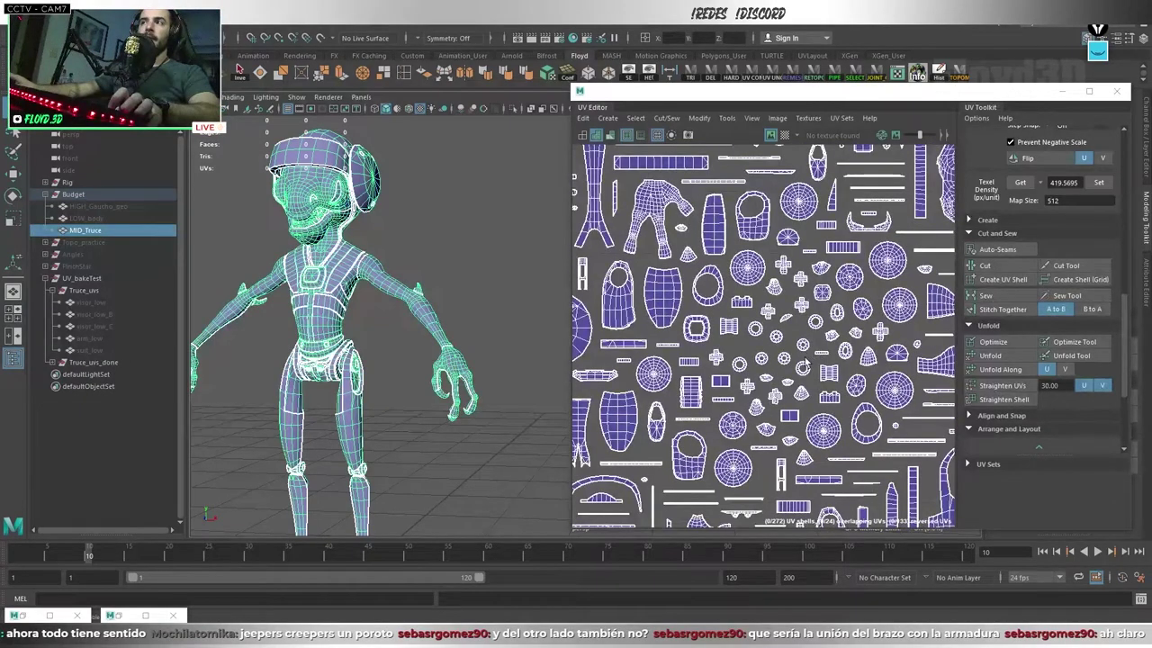
scroll(803, 367, "down", 3)
left_click_drag(374, 319, 525, 324, "alt")
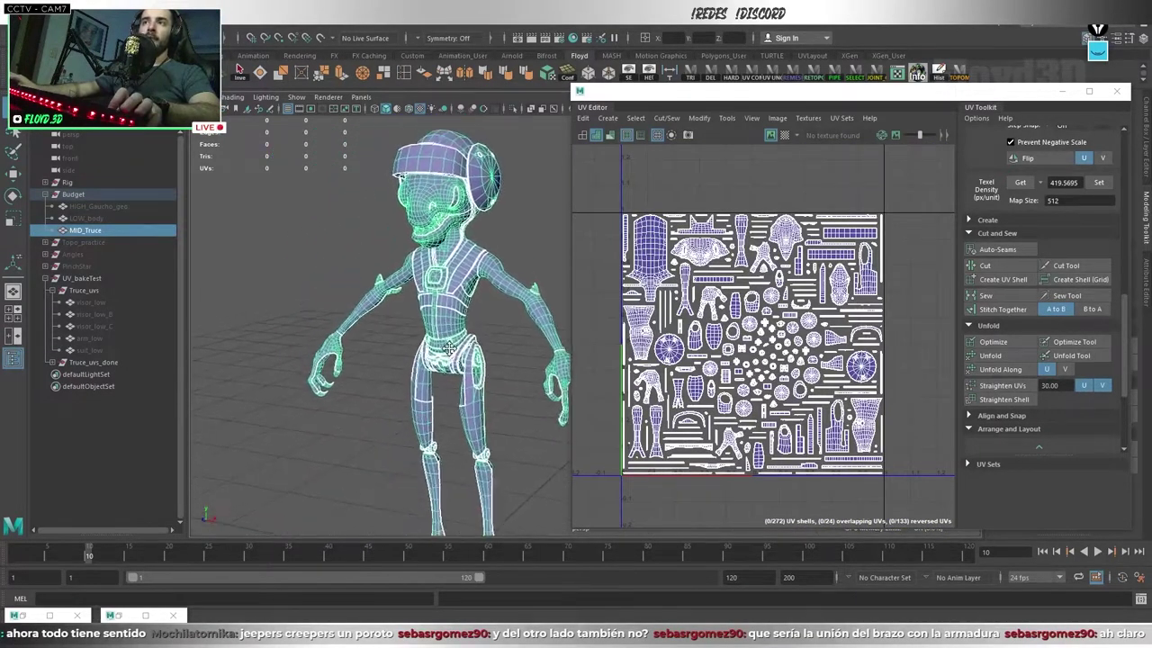
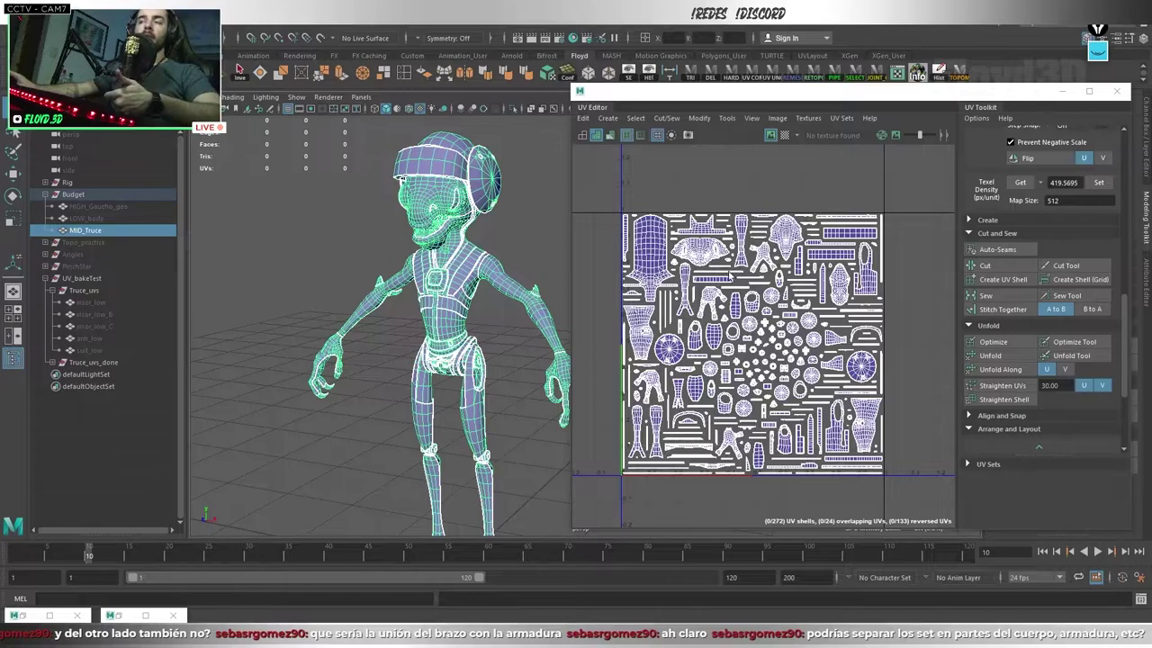
- Hide the MID_Truce character in the Maya scene
scroll(711, 297, "up", 3)
scroll(711, 306, "up", 2)
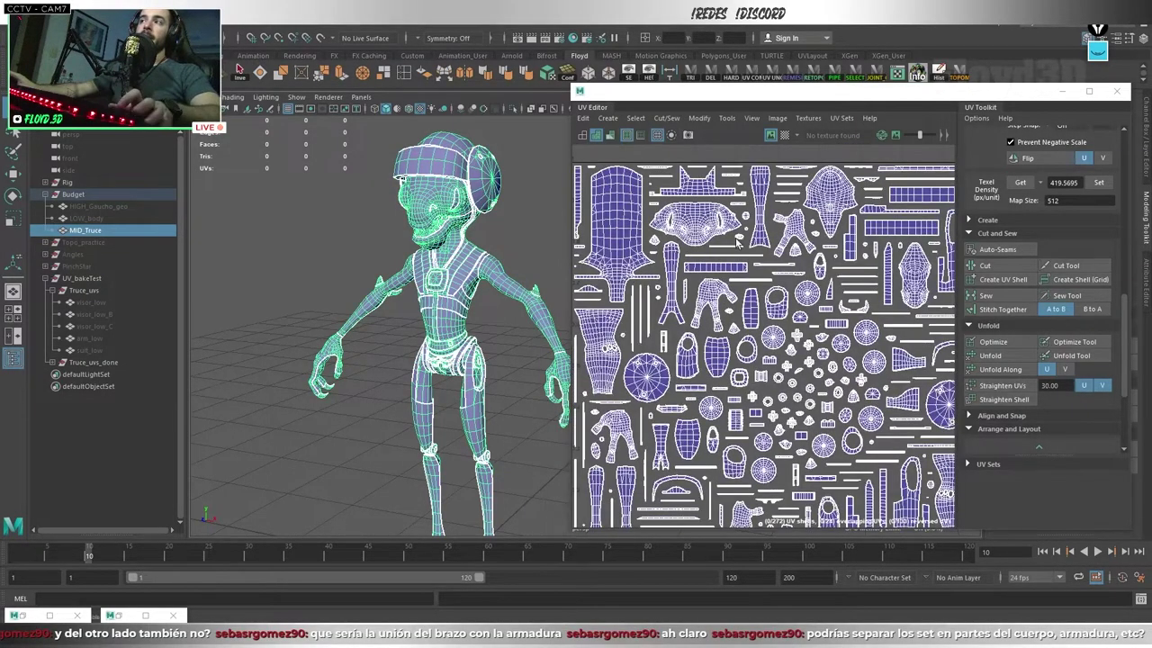
scroll(610, 305, "down", 2)
scroll(610, 304, "down", 2)
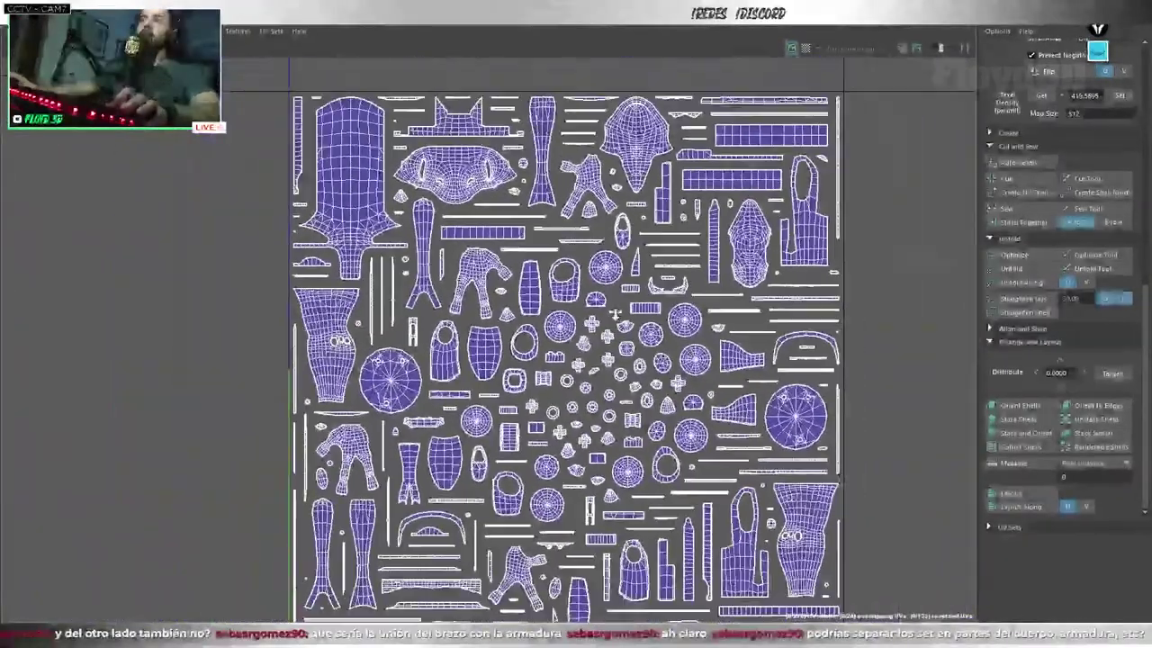
scroll(612, 270, "down", 2)
scroll(620, 180, "down", 1)
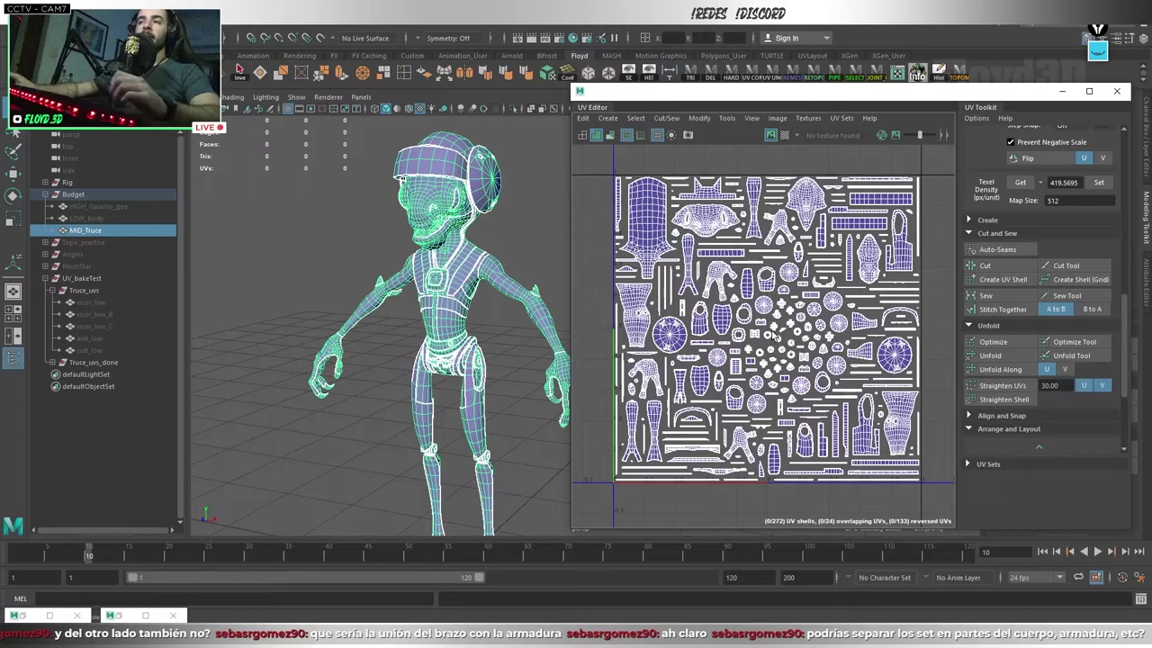
left_click(93, 234)
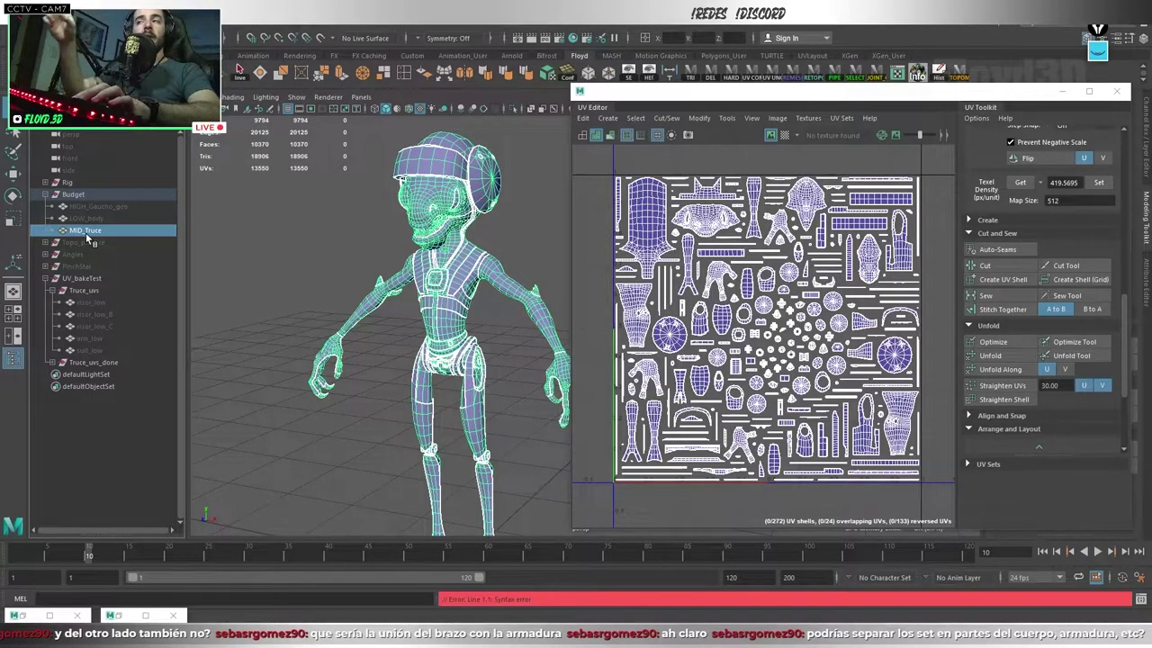
key("h")
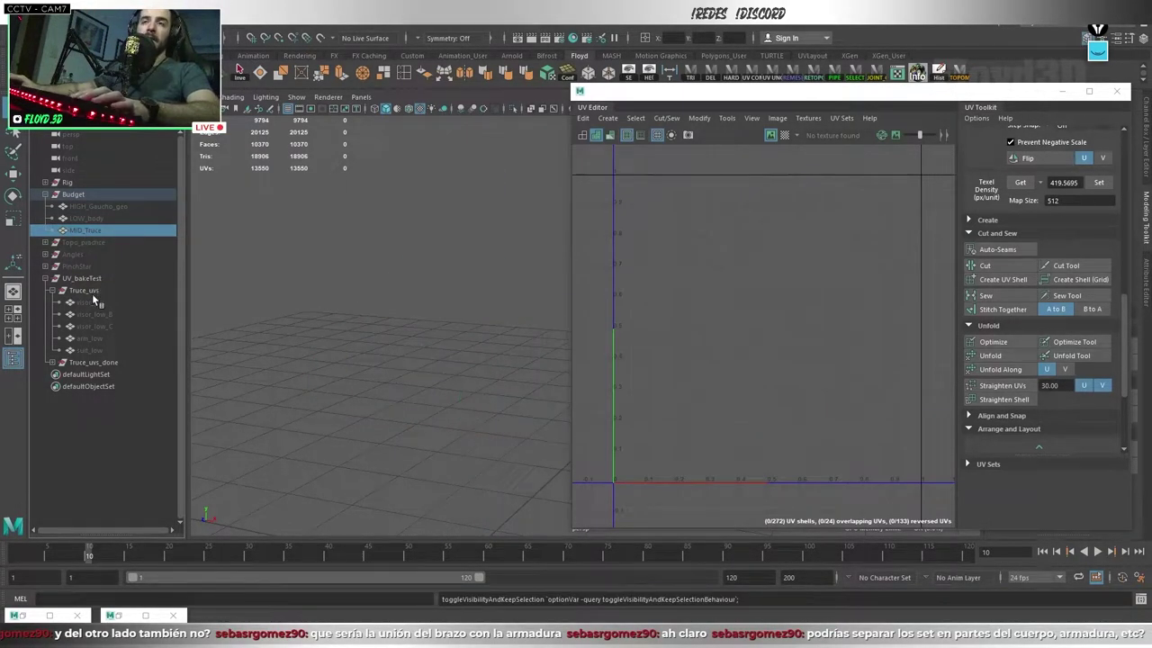
- Select arm_low in the Truce_uvs group and unhide it
left_click(101, 303)
left_click(102, 338)
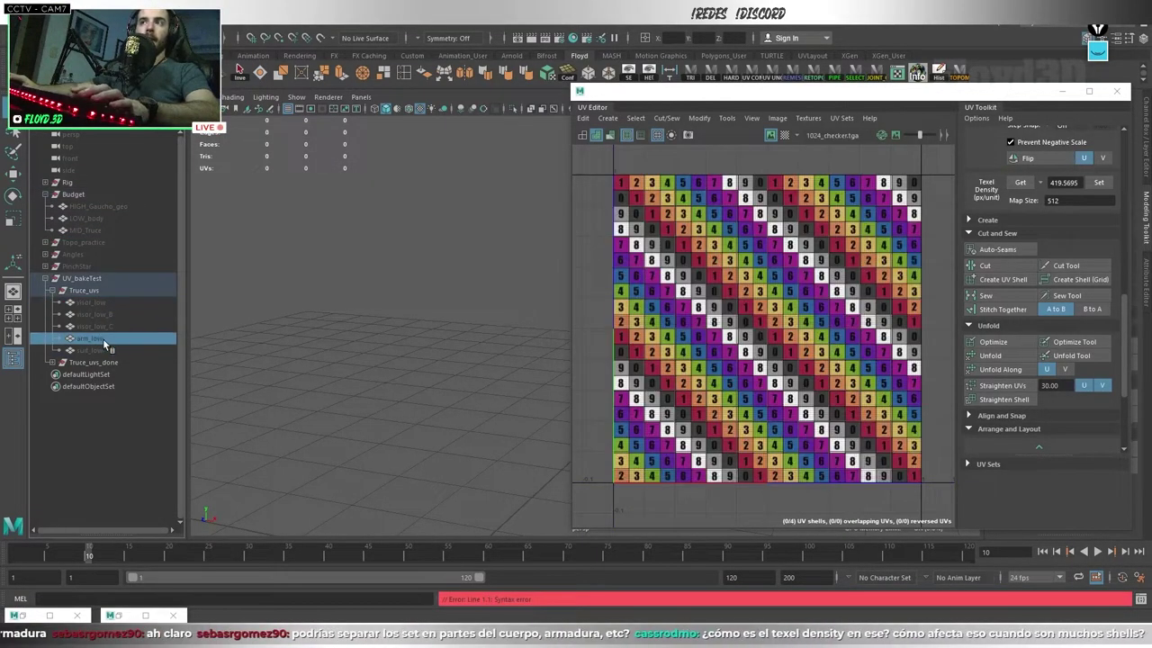
key("h")
mouse_move(400, 323)
left_mouse_down("alt")
mouse_move(511, 245)
mouse_move(419, 372)
mouse_move(573, 367)
mouse_move(468, 336)
left_mouse_up("alt")
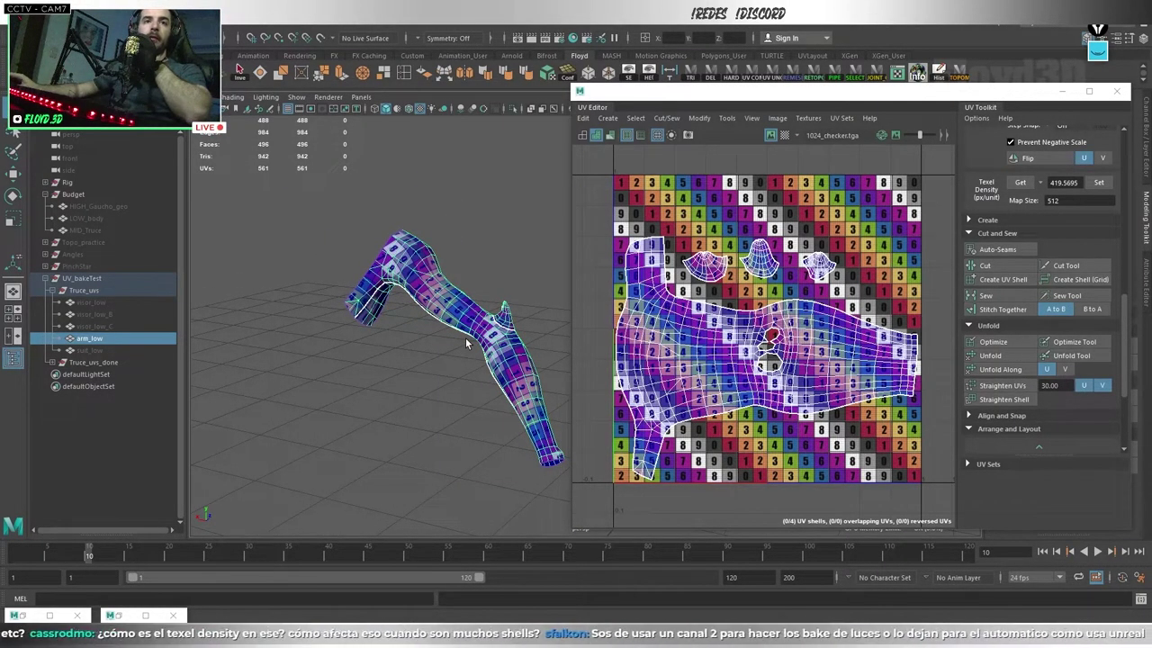
- Unhide suit_low alongside the arm and select the arm to display its UVs
left_click(90, 350)
key("shift+h")
left_click_drag(312, 286, 342, 297, "alt")
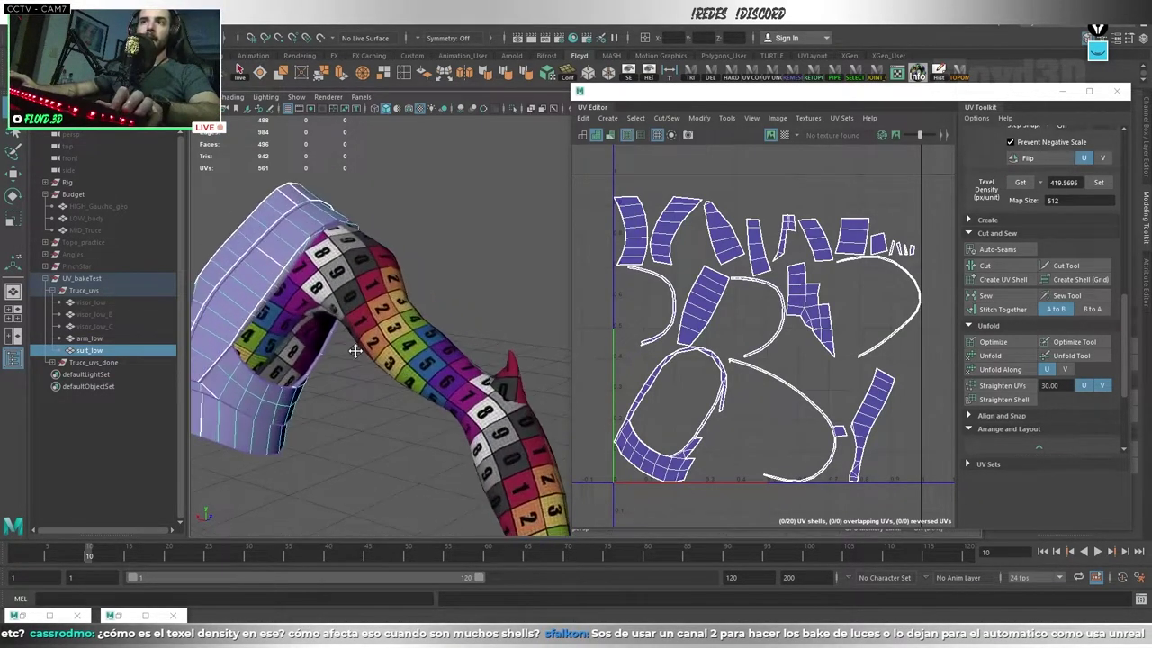
left_click(352, 302)
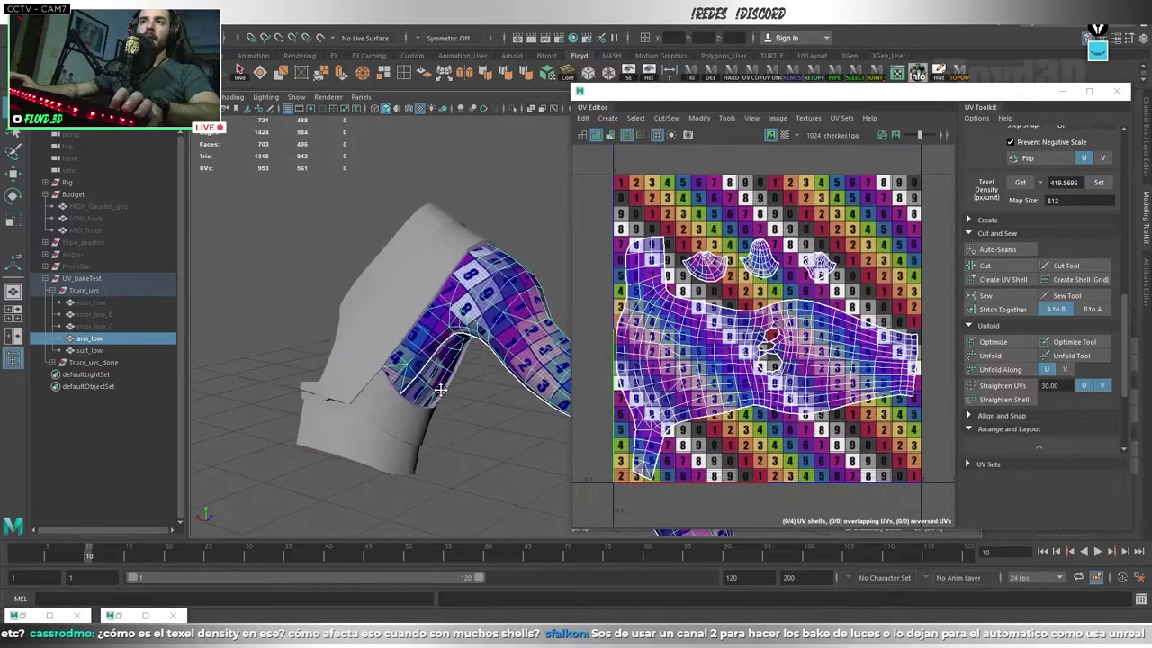
left_click_drag(509, 185, 522, 194, "alt")
left_click(521, 193)
- Turn on wireframe on shaded and inspect the arm mesh up close
left_click(410, 105)
left_click_drag(445, 311, 407, 329, "alt")
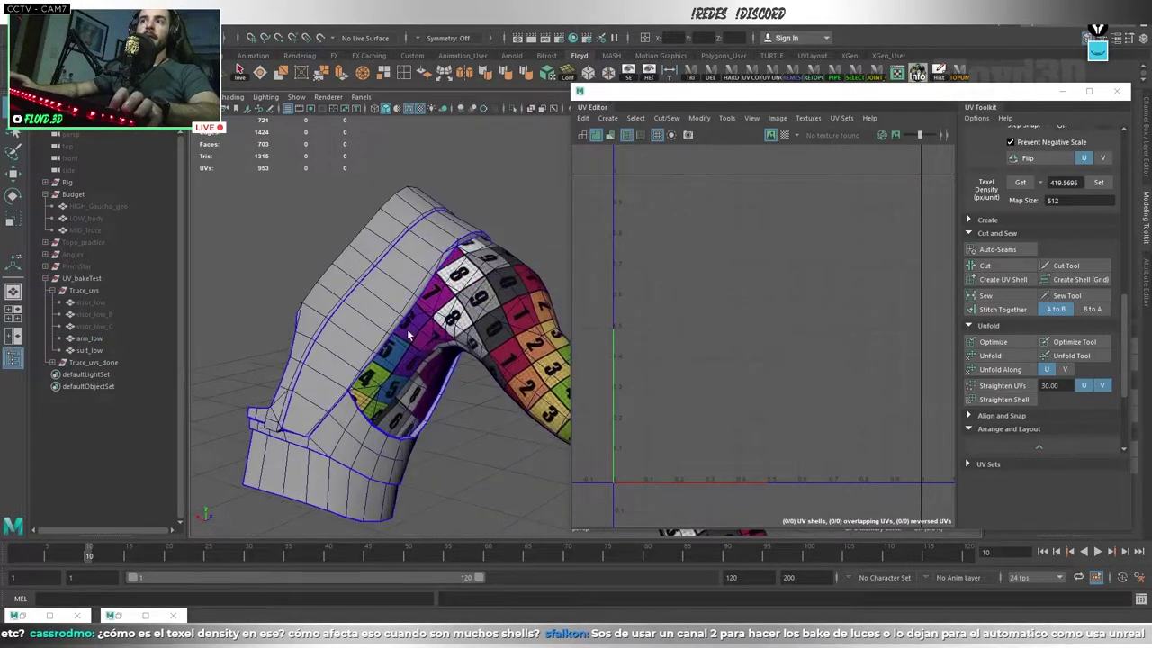
scroll(407, 328, "up", 3)
scroll(386, 350, "down", 1)
left_click_drag(422, 371, 428, 364, "alt")
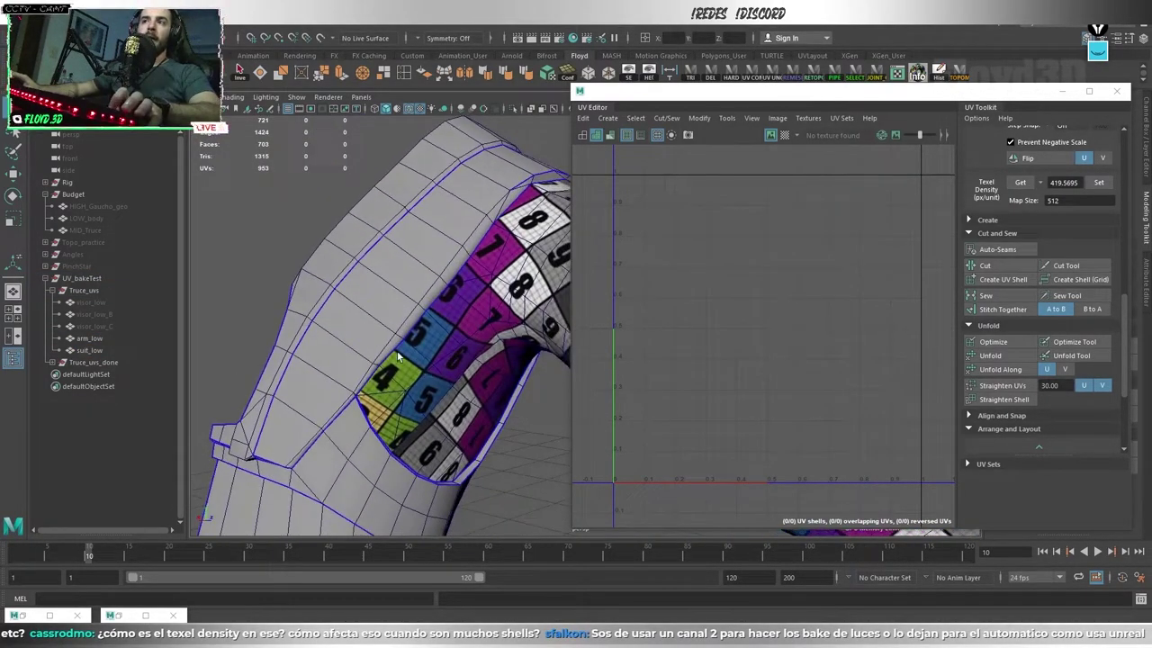
left_click_drag(446, 283, 442, 376, "alt")
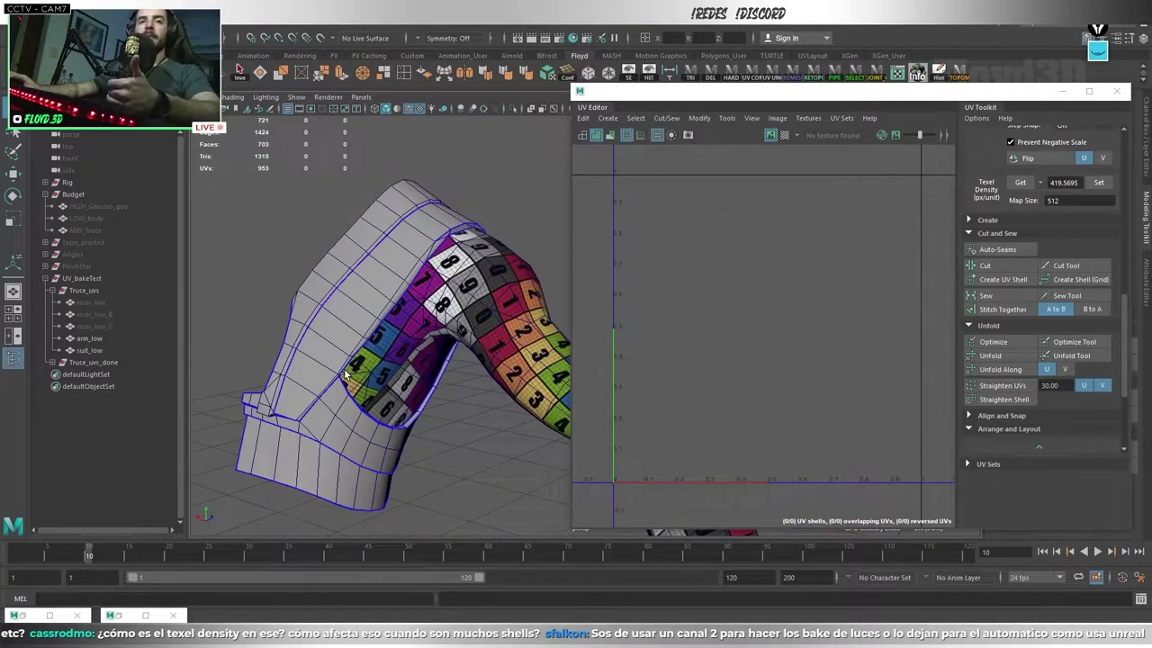
- Hide suit_low and select arm_low to show its four UV shells on the checker map
left_click(369, 299)
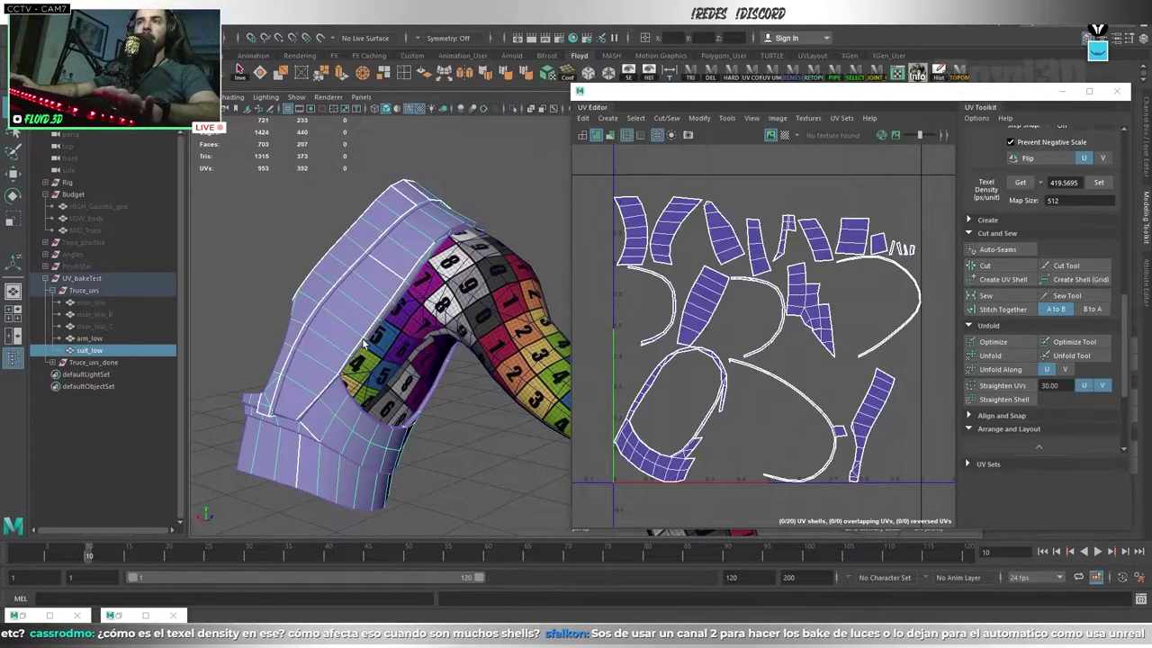
key("ctrl+h")
left_click_drag(371, 303, 394, 334, "alt")
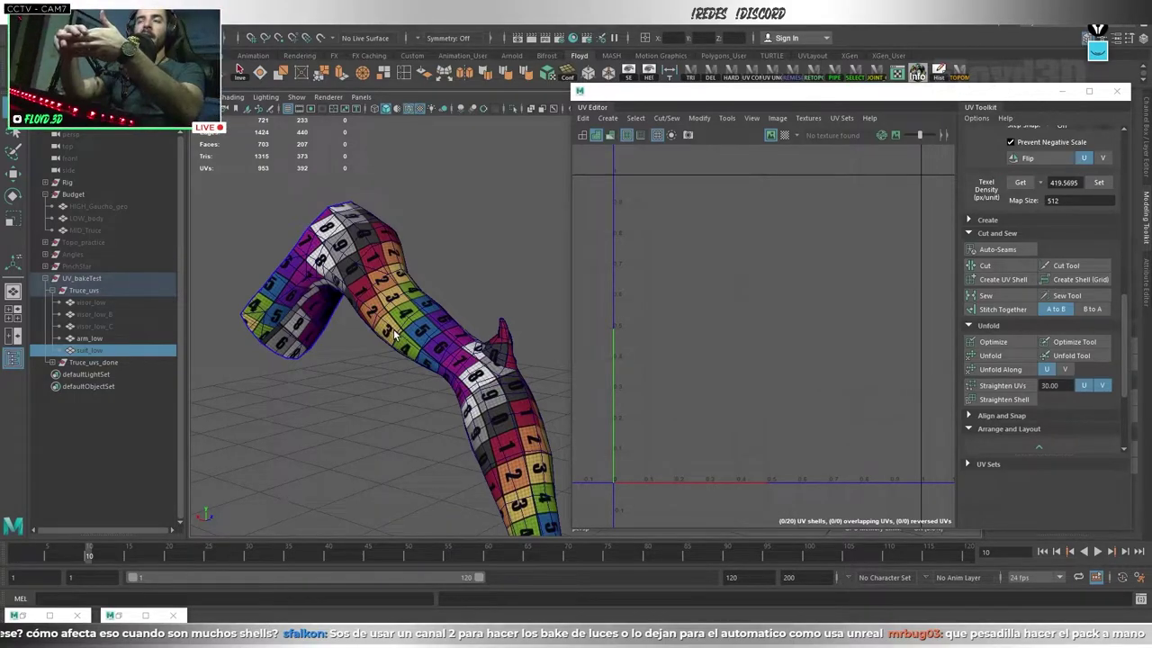
left_click(393, 335)
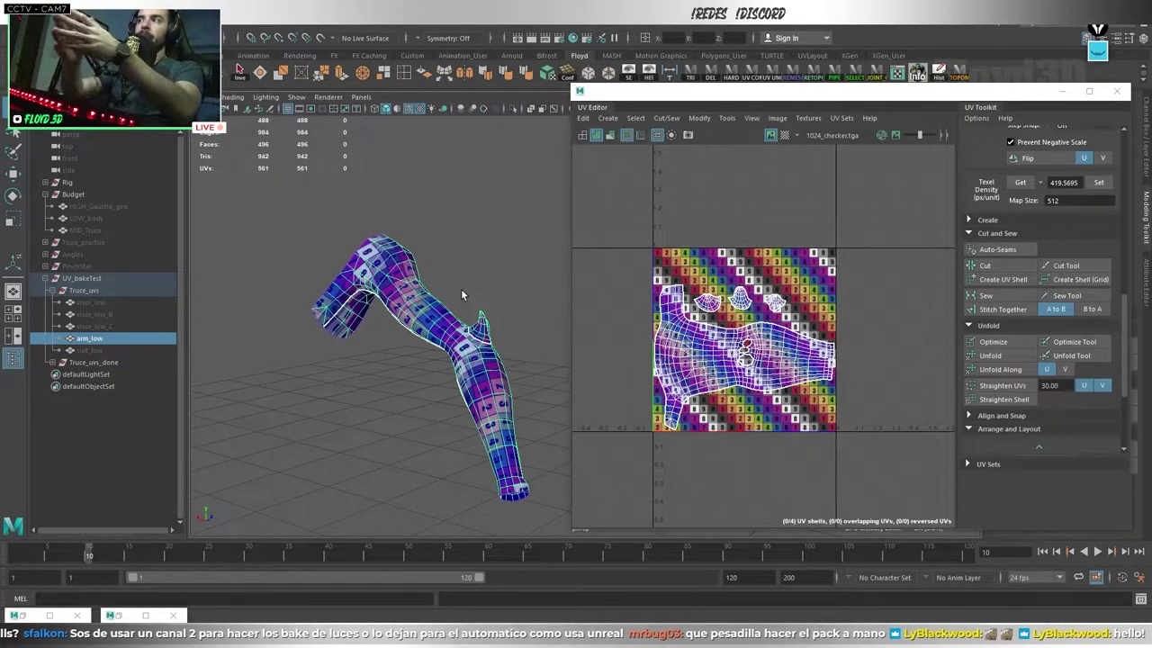
- Get the arm UV shell's texel density, 383.8346, and move on to map size 512
right_click_drag(822, 320, 864, 320)
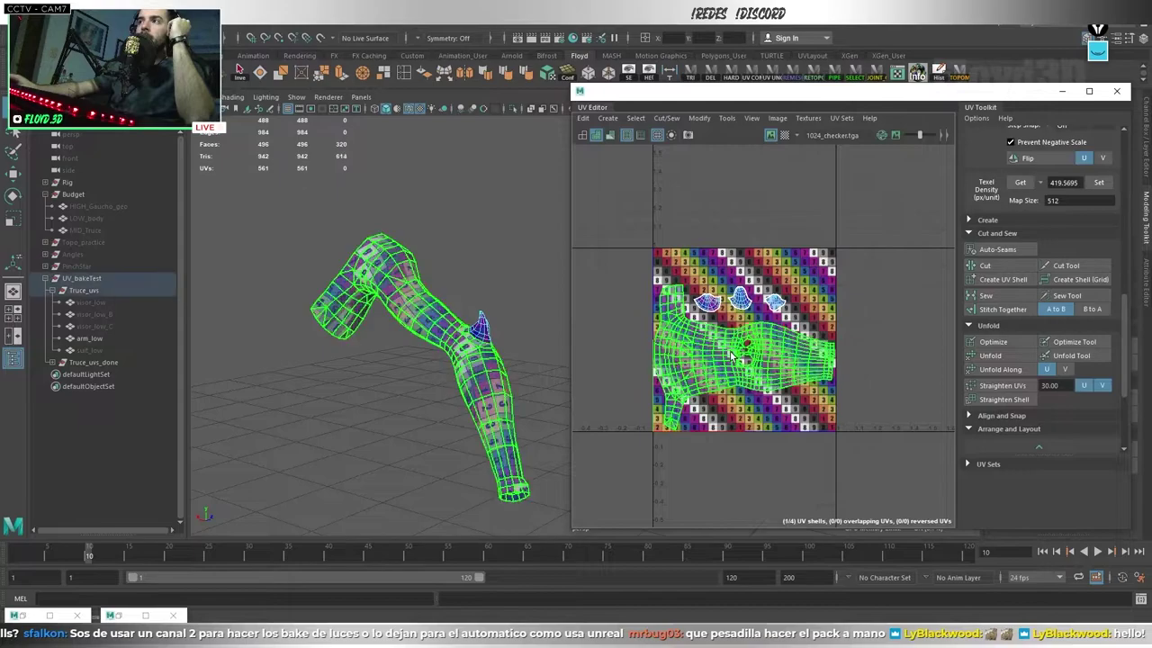
left_click(793, 360)
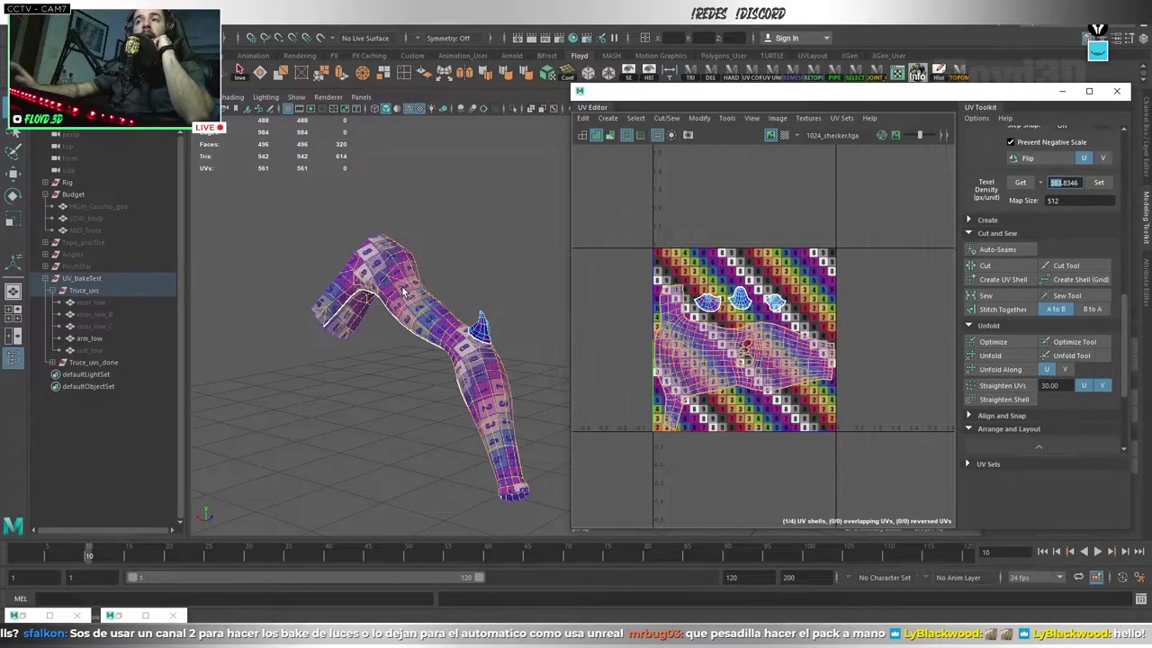
key("Tab")
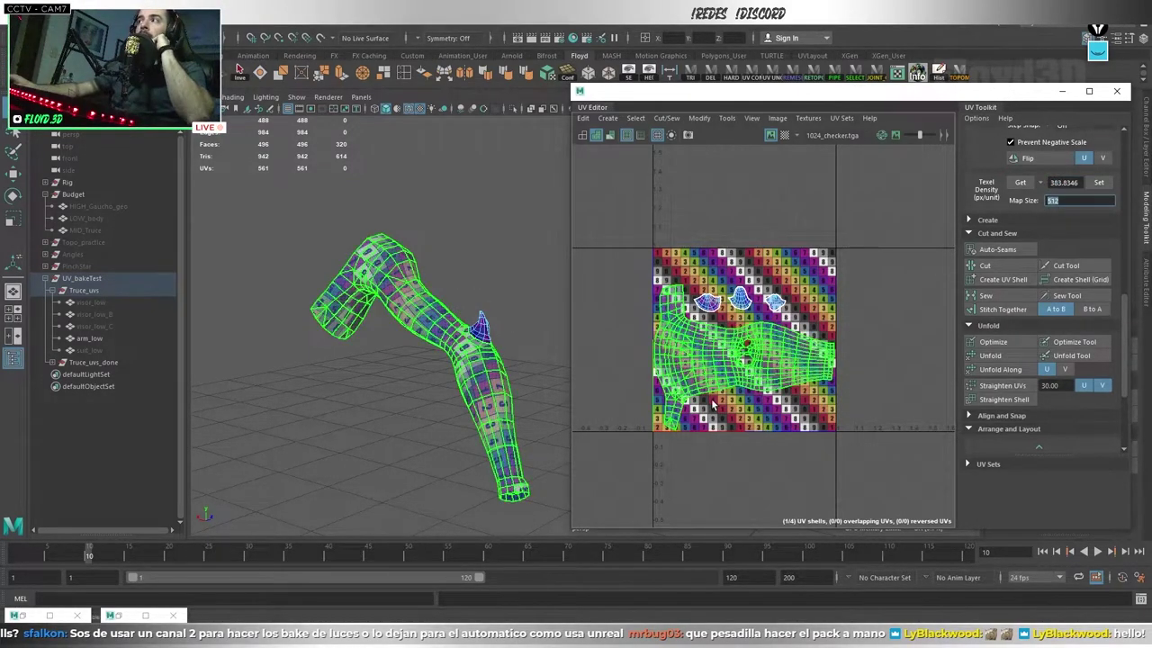
left_click(758, 372)
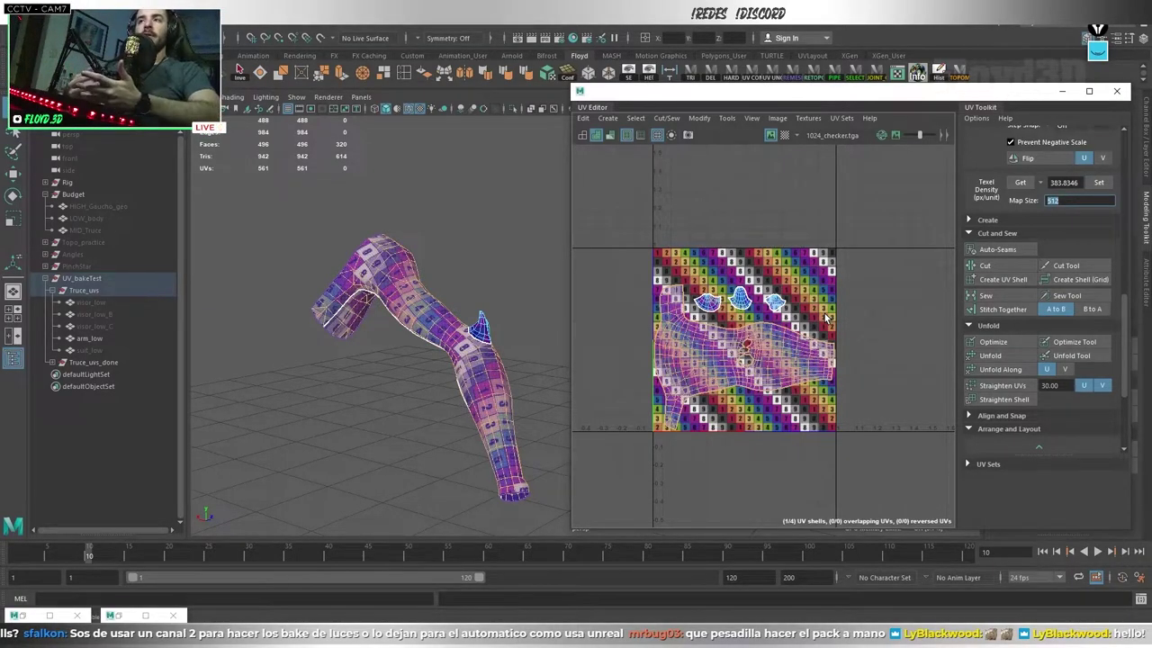
- Reselect the arm mesh, frame its UV layout and select the whole UV shell
left_click(503, 260)
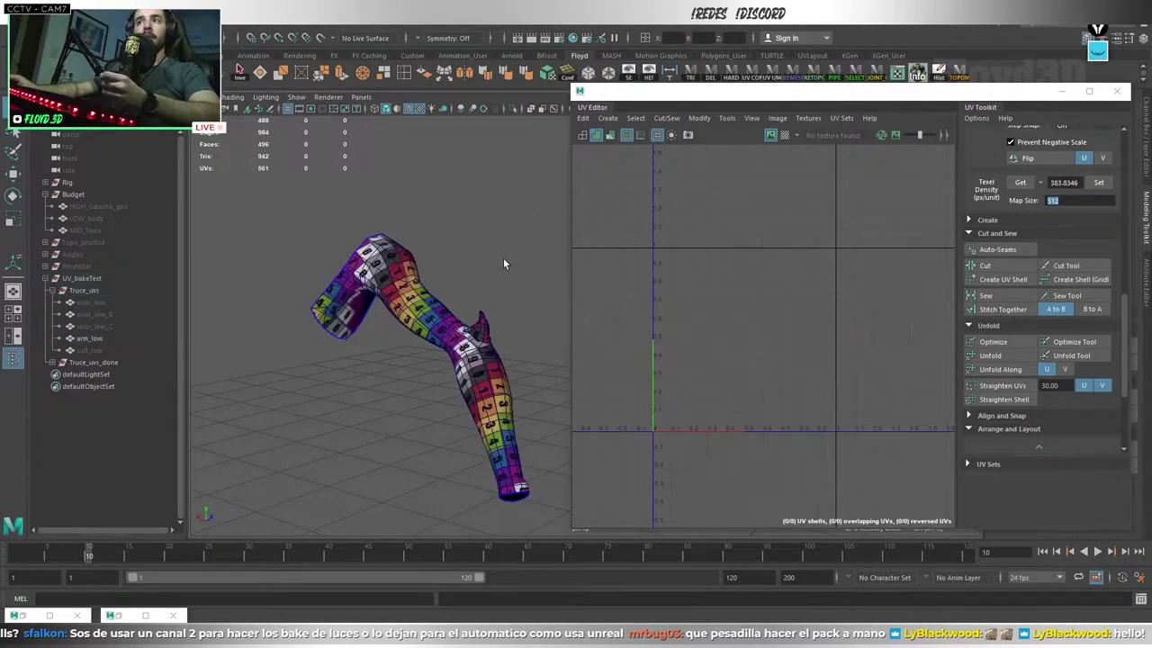
left_click_drag(513, 273, 552, 517)
left_click(554, 524)
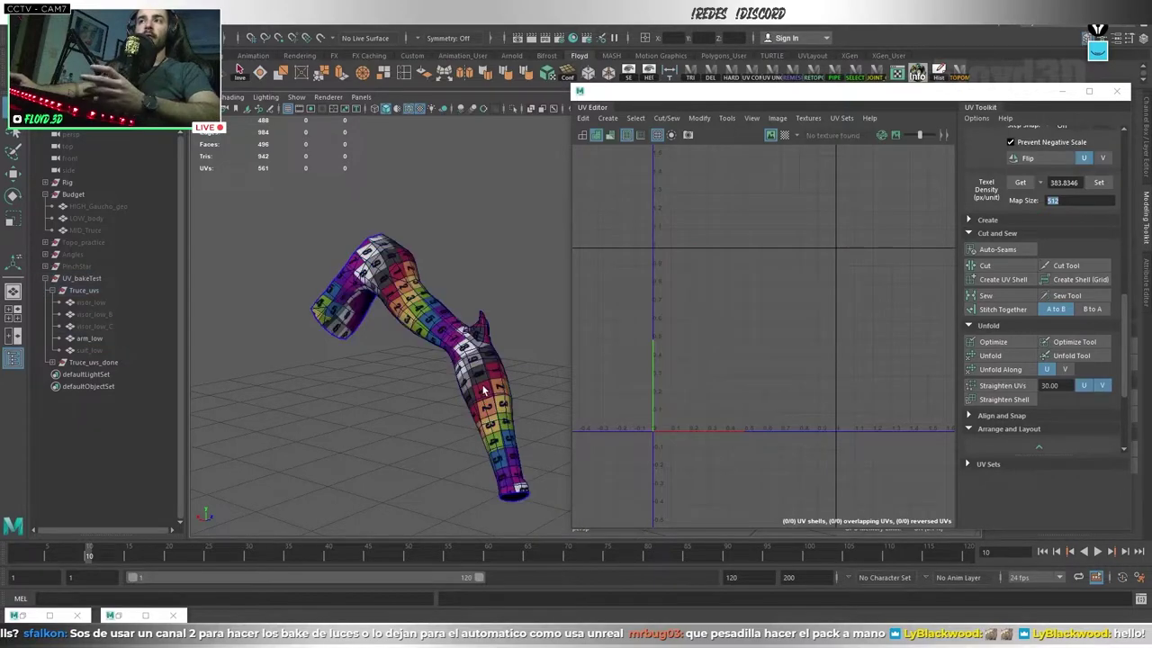
left_click_drag(424, 207, 540, 327)
key("f")
middle_click_drag(720, 370, 747, 359, "alt")
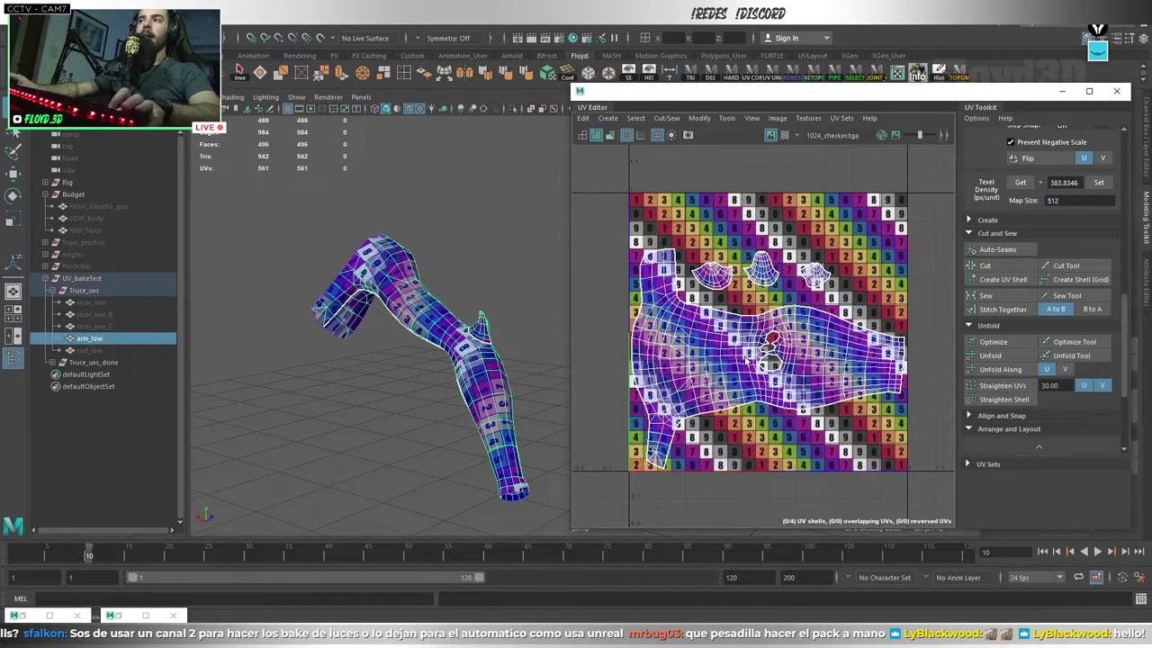
right_click_drag(755, 341, 725, 270, "alt")
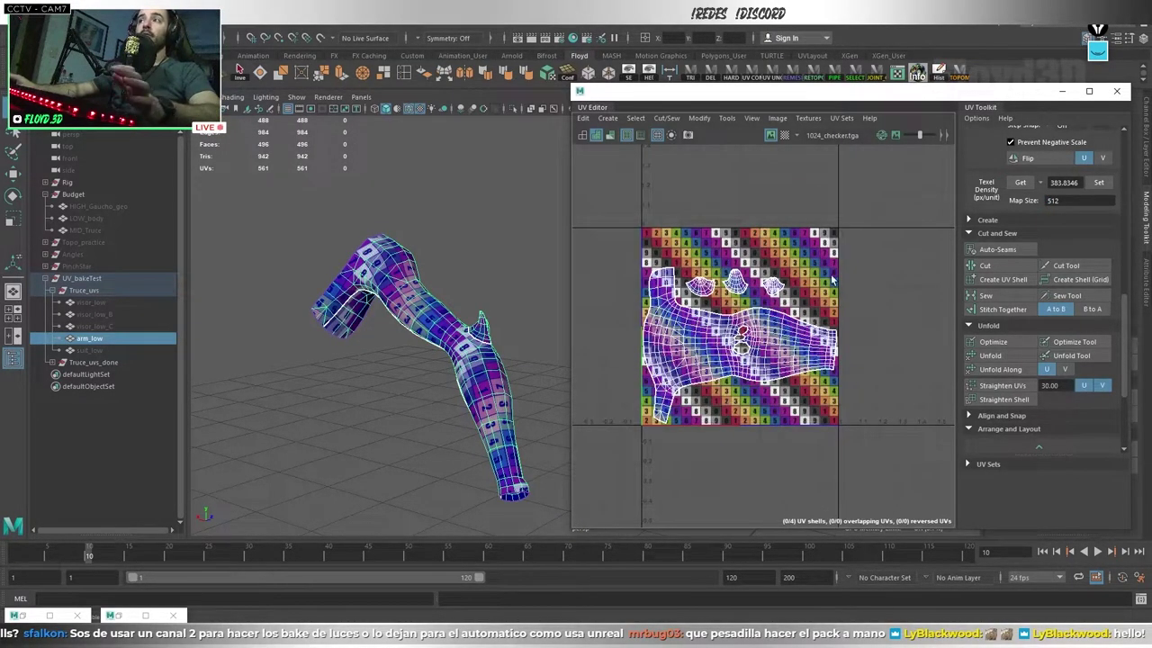
middle_click_drag(761, 273, 765, 283, "alt")
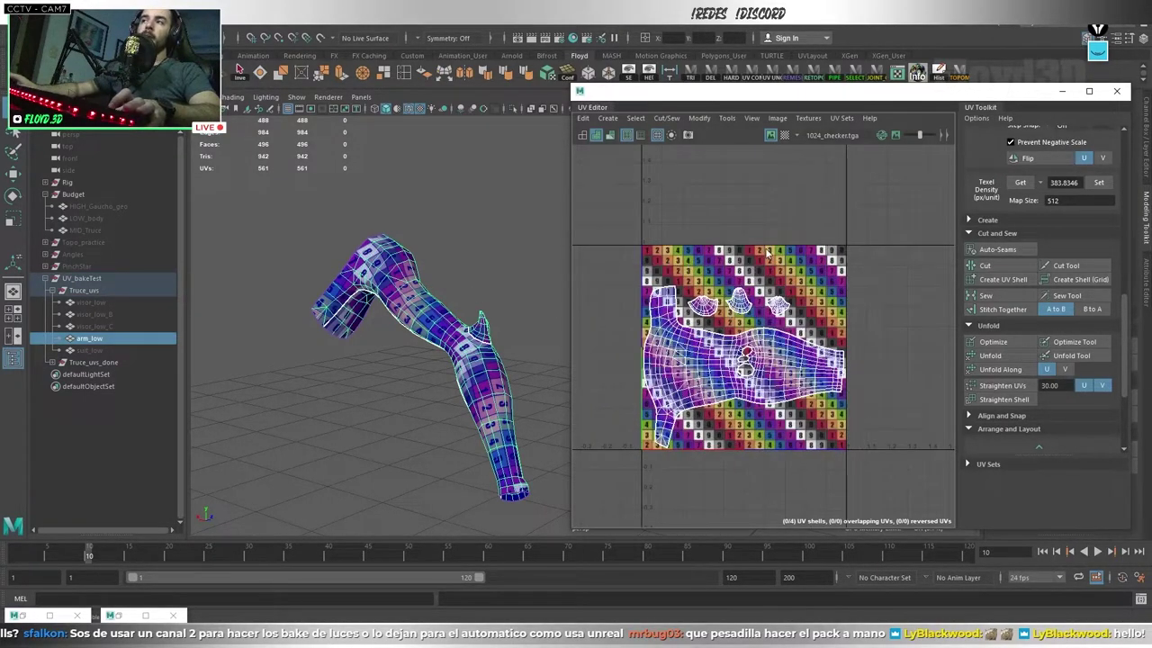
right_click_drag(767, 253, 722, 231)
left_click(729, 361)
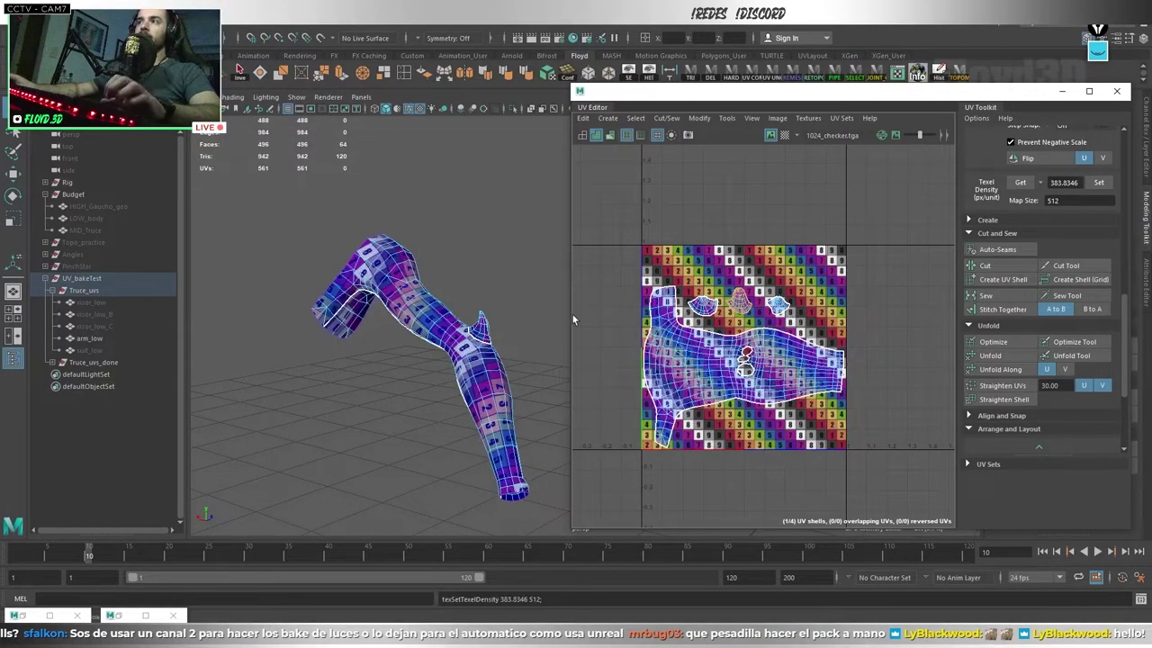
- Reselect the arm mesh and reposition the UV editor window
left_click(325, 409)
left_click(354, 270)
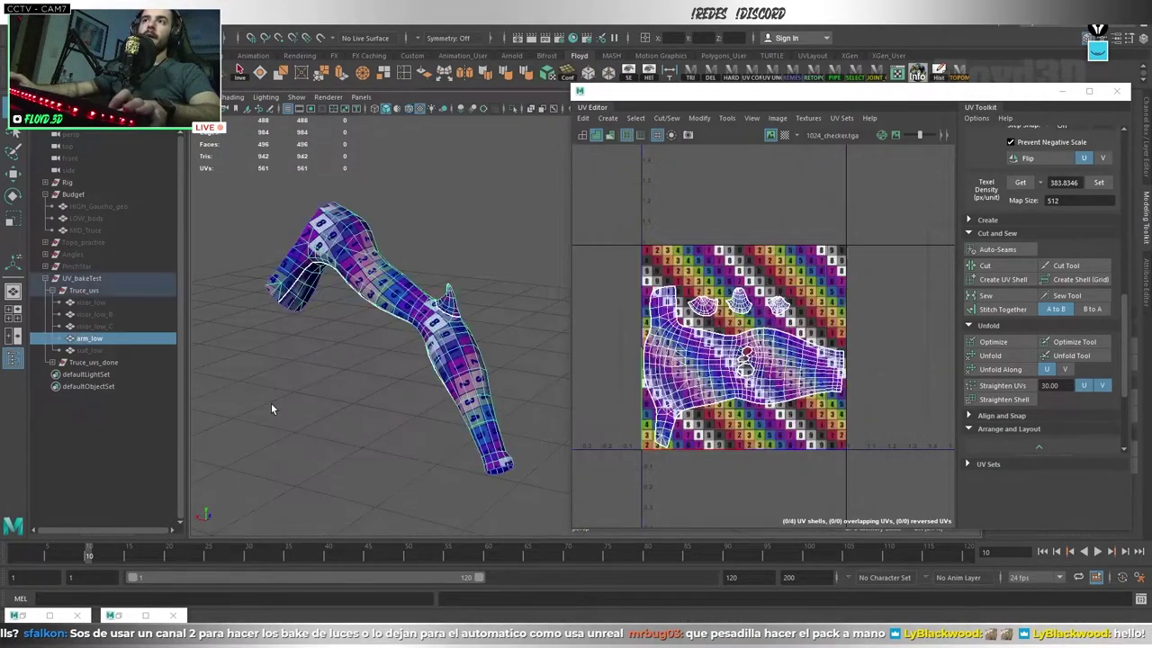
left_click_drag(270, 402, 423, 371, "alt")
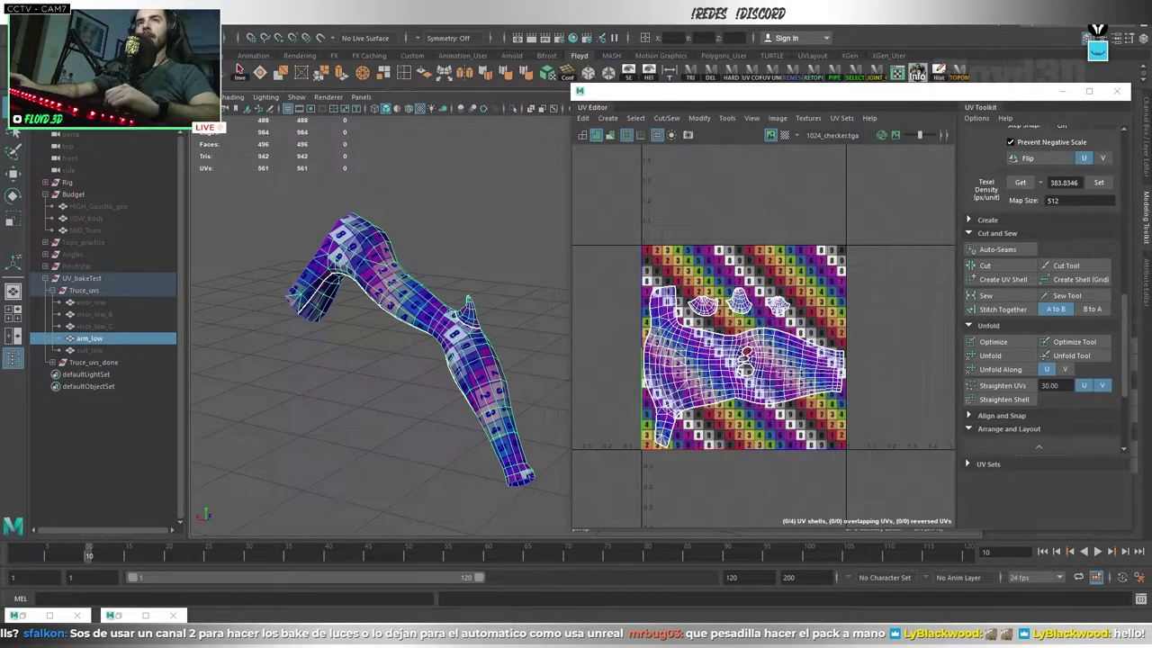
left_click_drag(655, 94, 718, 126)
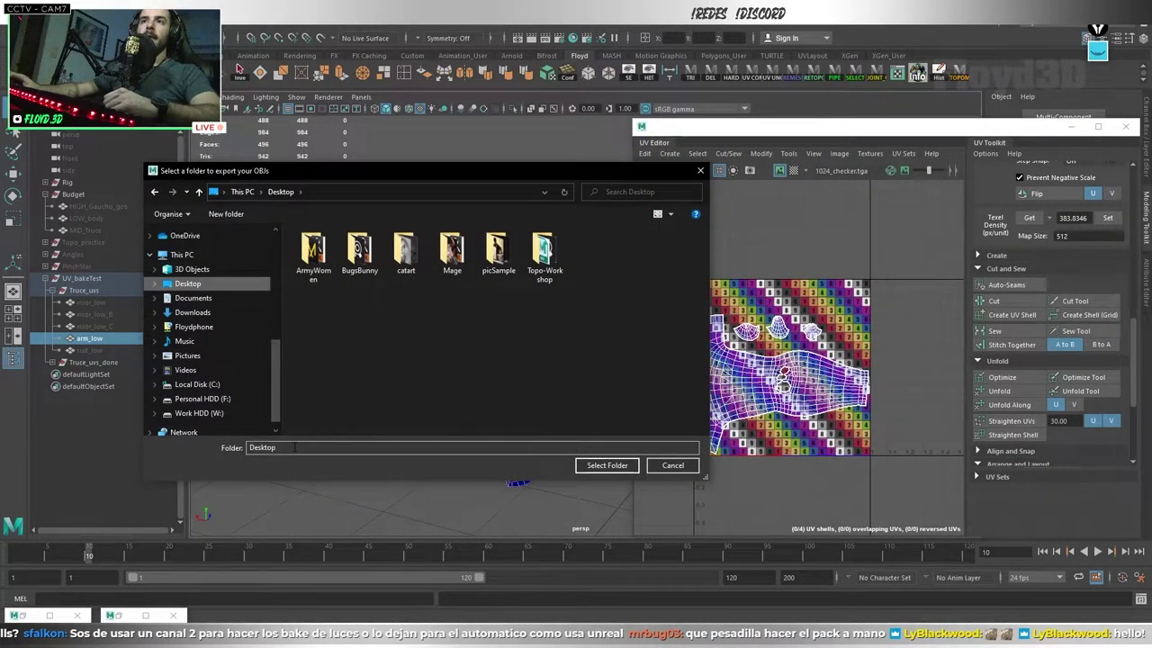
- Dismiss the export folder choice, assign lambert1 to the arm, and switch to Marmoset Toolbag
left_click(605, 464)
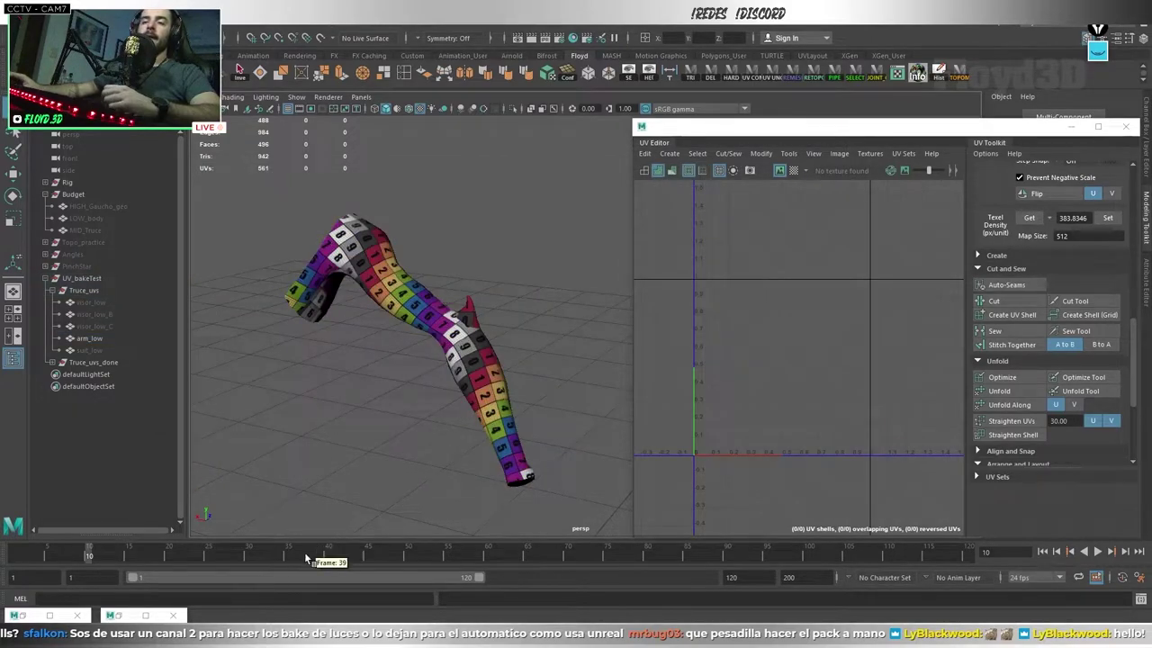
left_click(392, 298)
right_click_drag(504, 244, 528, 577)
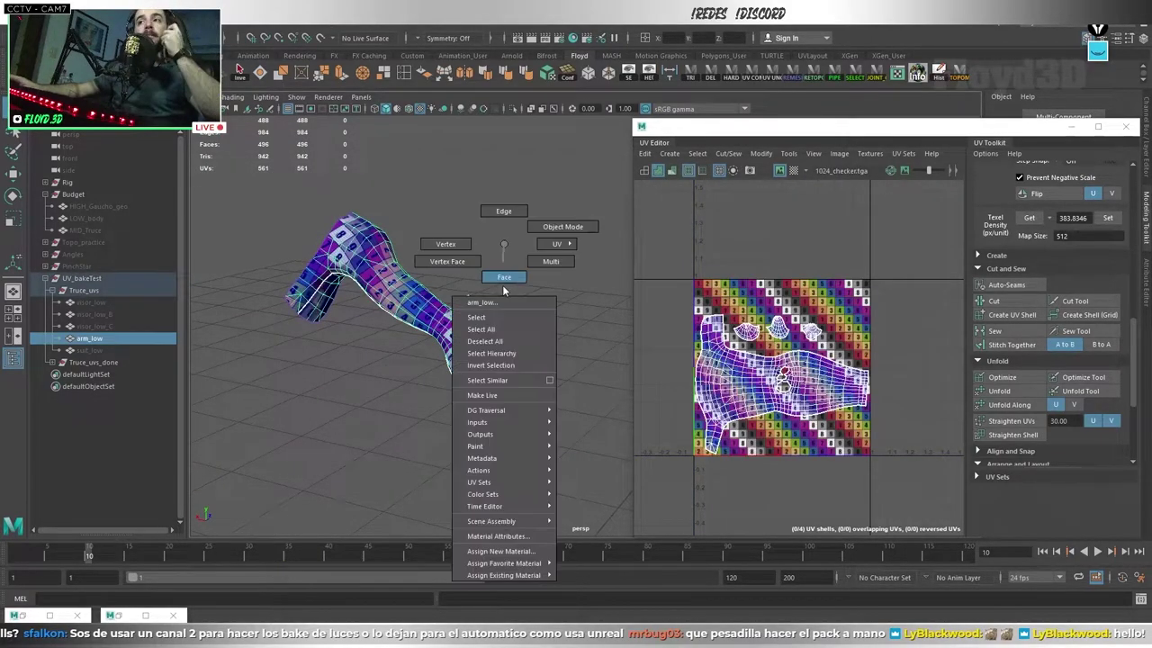
left_click(585, 610)
key("alt+Tab")
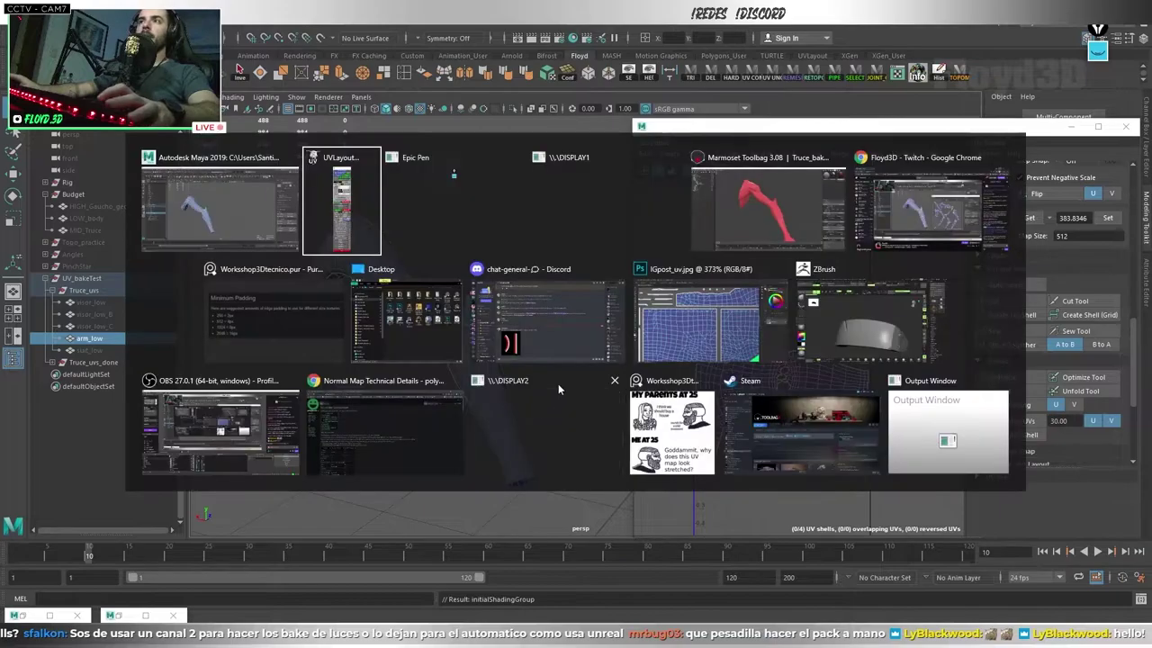
left_click(770, 212)
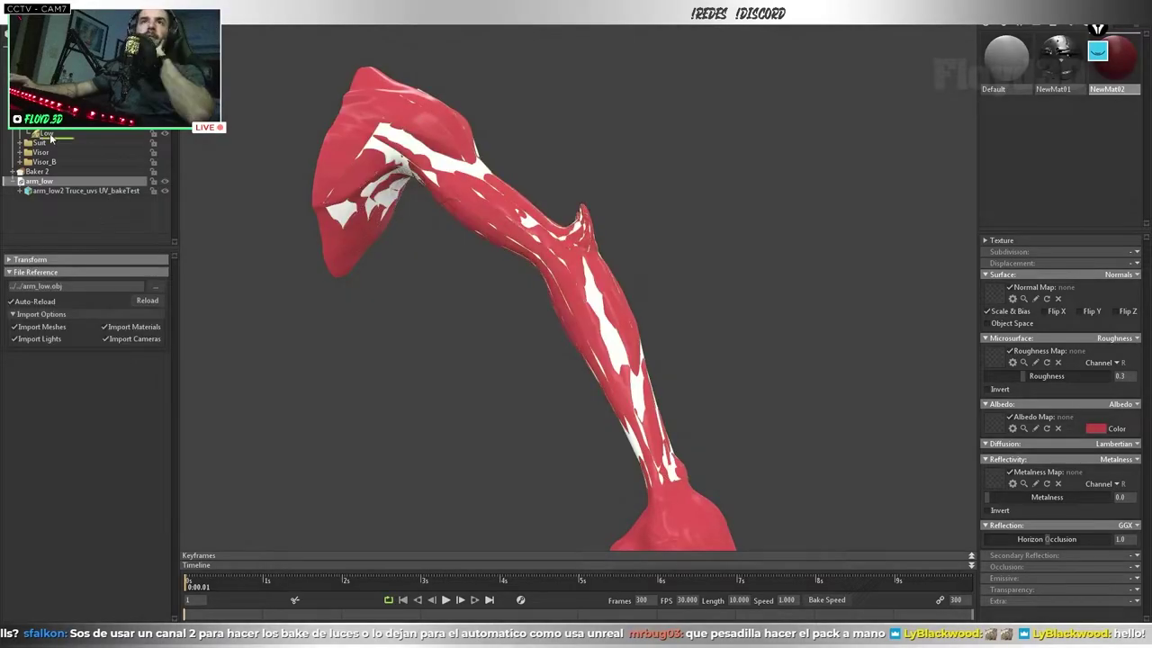
- Expand the arm_low group and select the arm mesh to view its properties
left_click(42, 143)
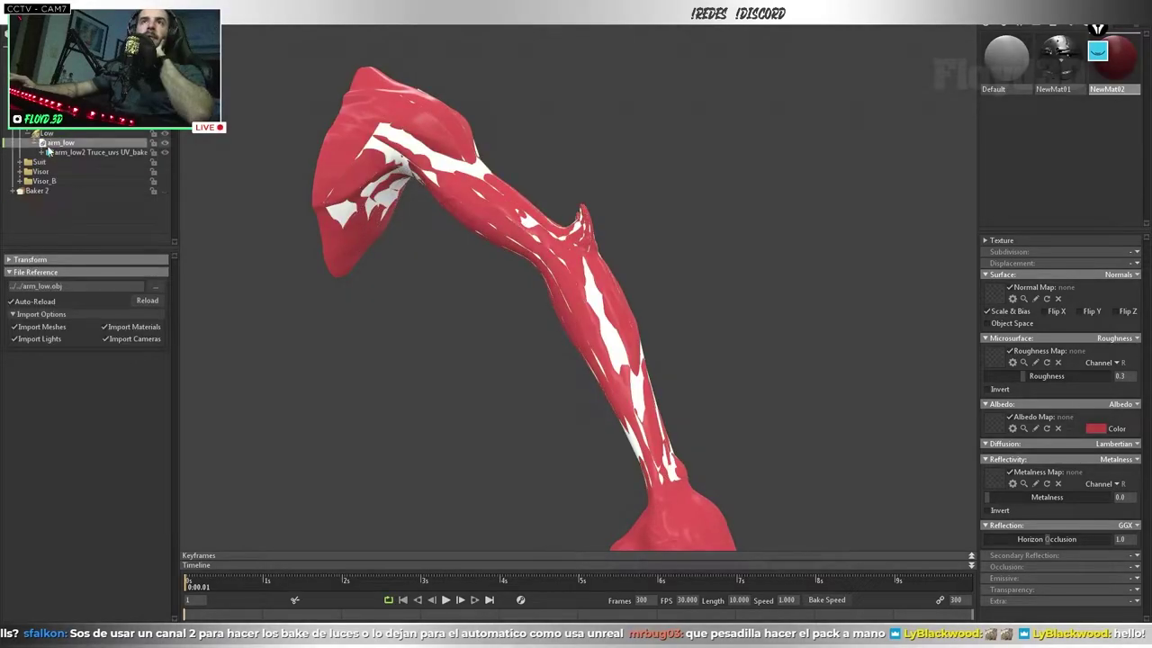
left_click(48, 151)
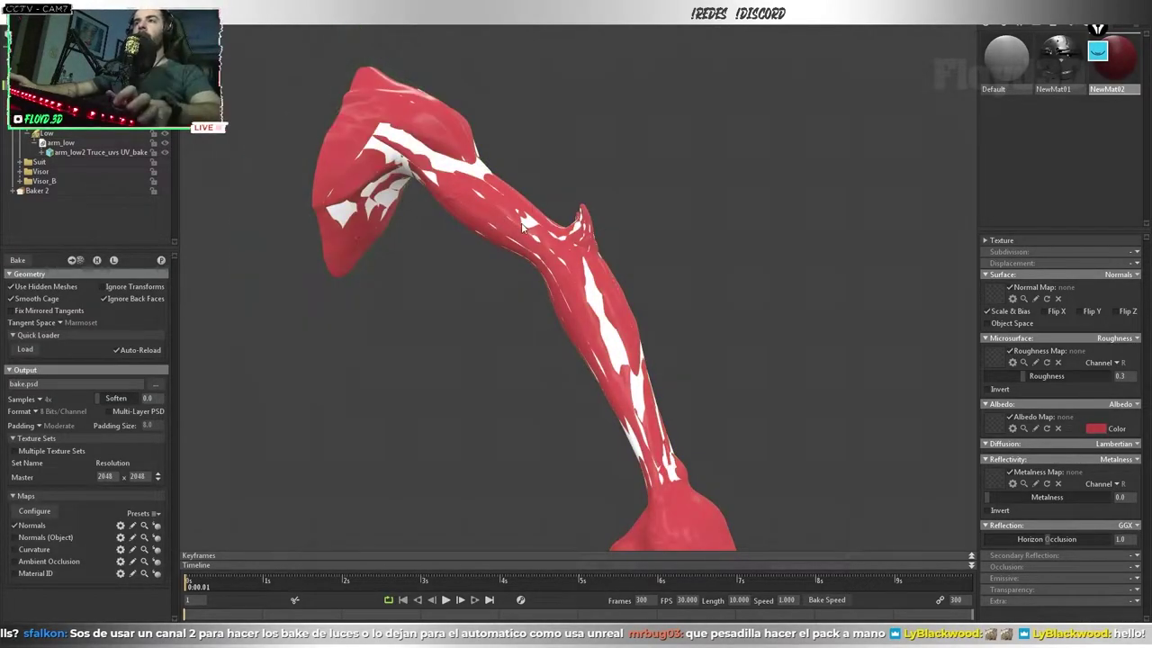
left_click_drag(525, 226, 525, 247)
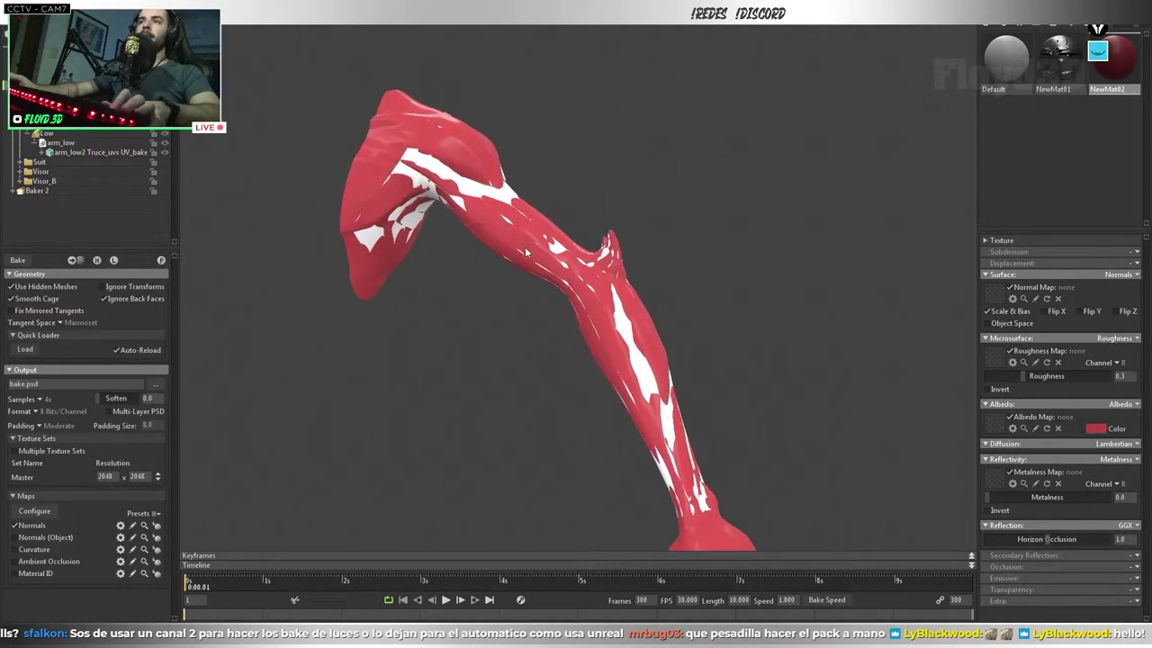
left_click(165, 142)
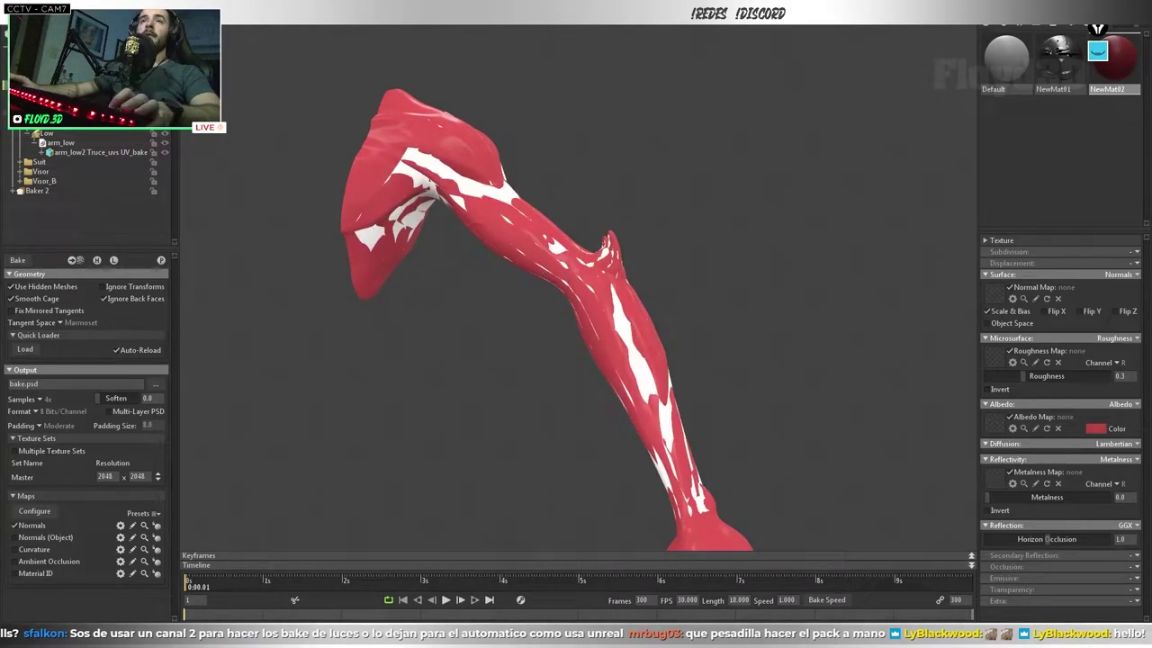
scroll(85, 162, "down", 2)
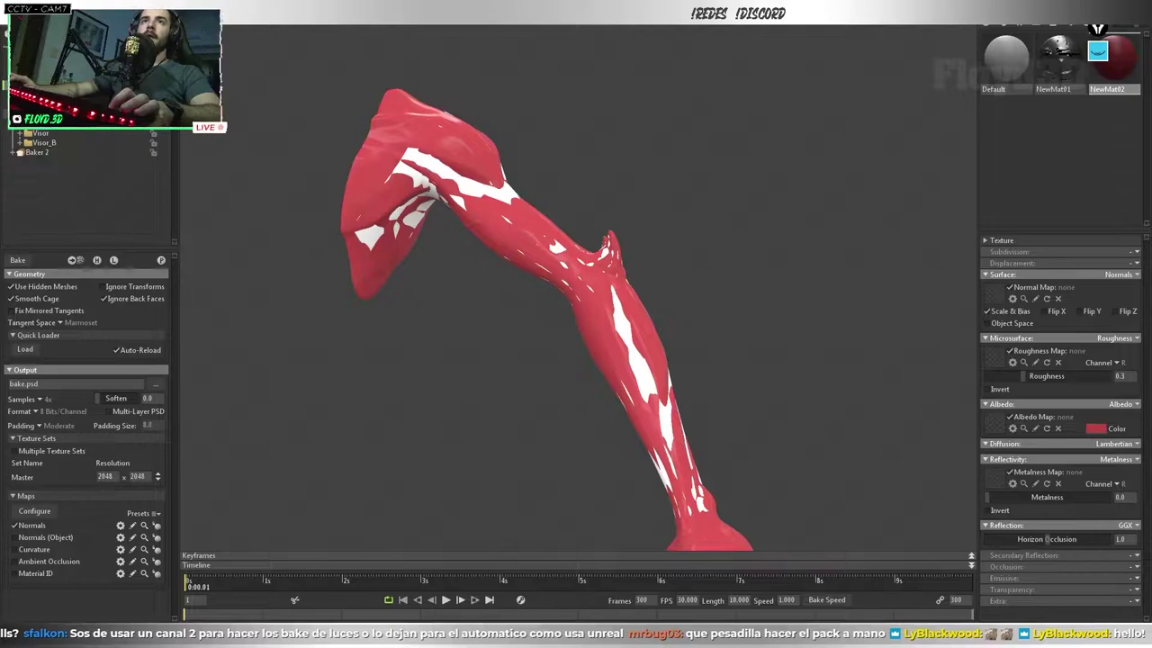
scroll(90, 149, "up", 2)
left_click(510, 197)
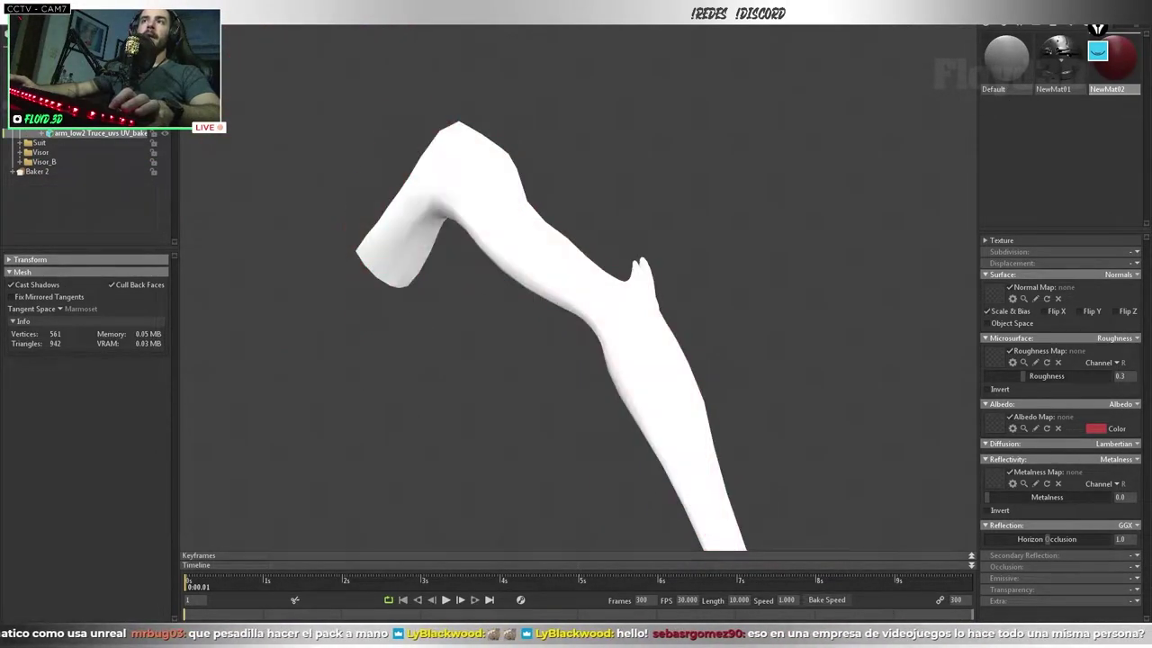
left_click_drag(675, 307, 666, 260)
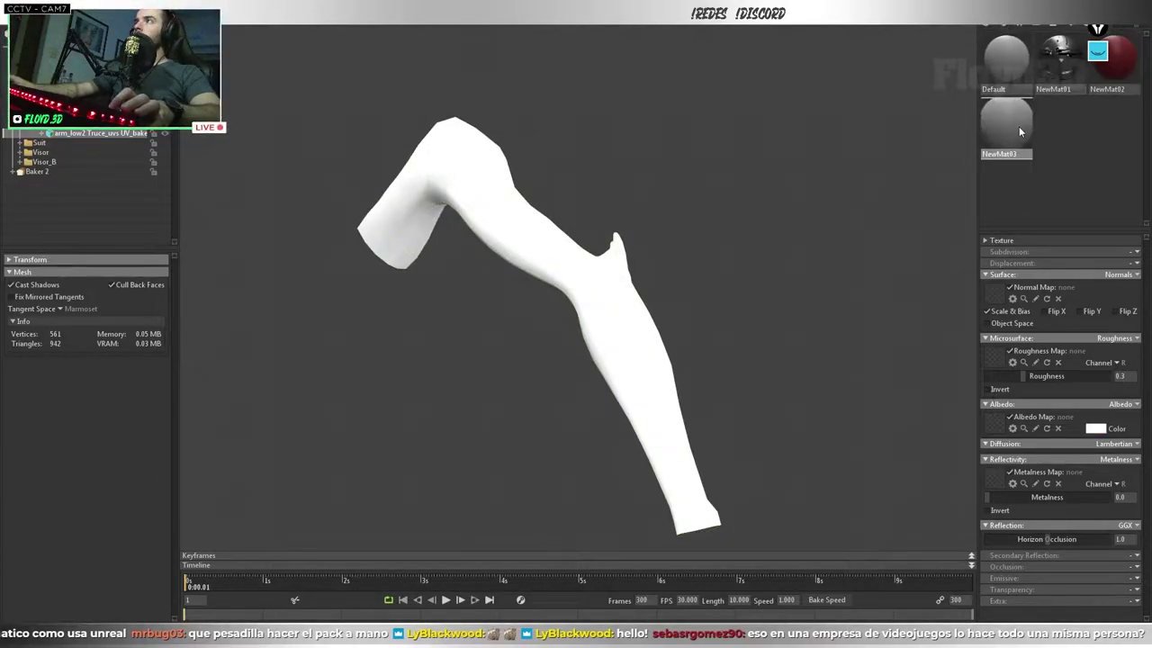
- Create a new material NewMat03 with a grey albedo colour
double_click(1019, 126)
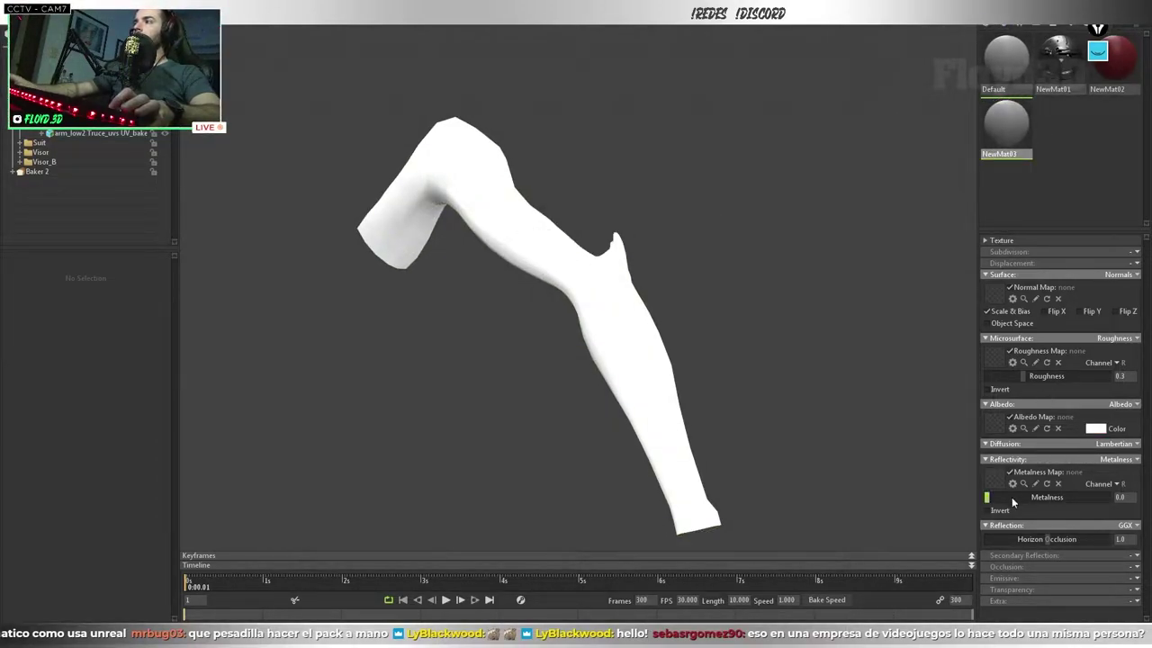
left_click(1095, 429)
left_click_drag(270, 504, 167, 501)
scroll(632, 342, "up", 2)
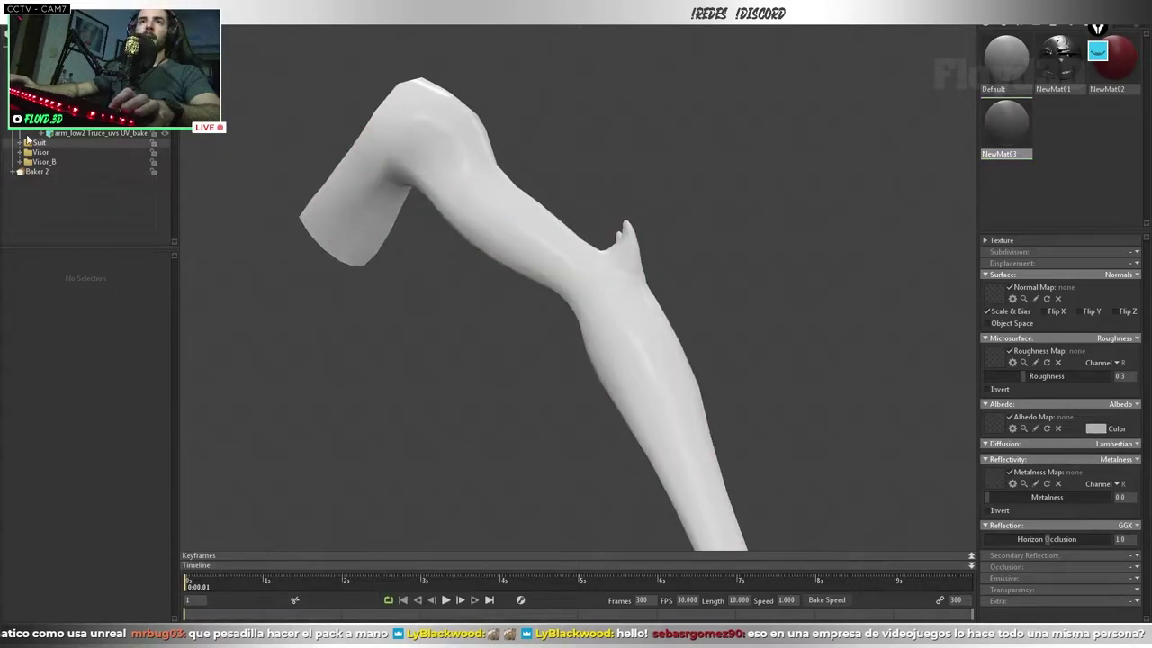
- Set the baker to 16x samples, 16 Bits/Channel output and Extreme padding
left_click(36, 132)
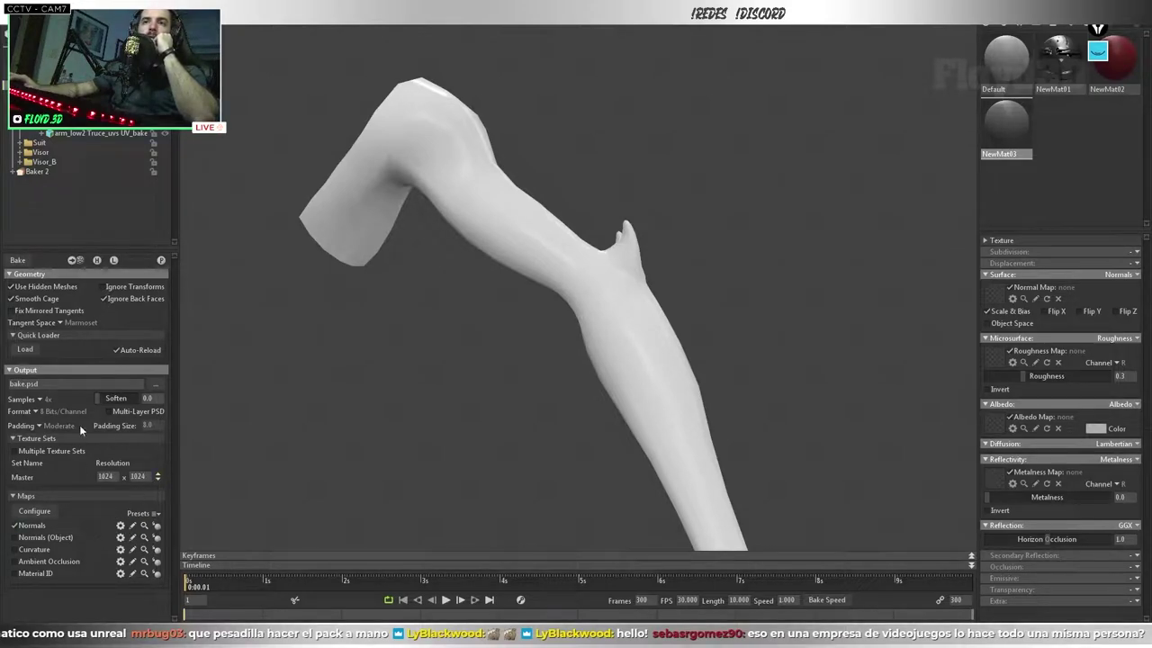
left_click(41, 399)
left_click(54, 428)
left_click(36, 411)
left_click(63, 430)
left_click(38, 425)
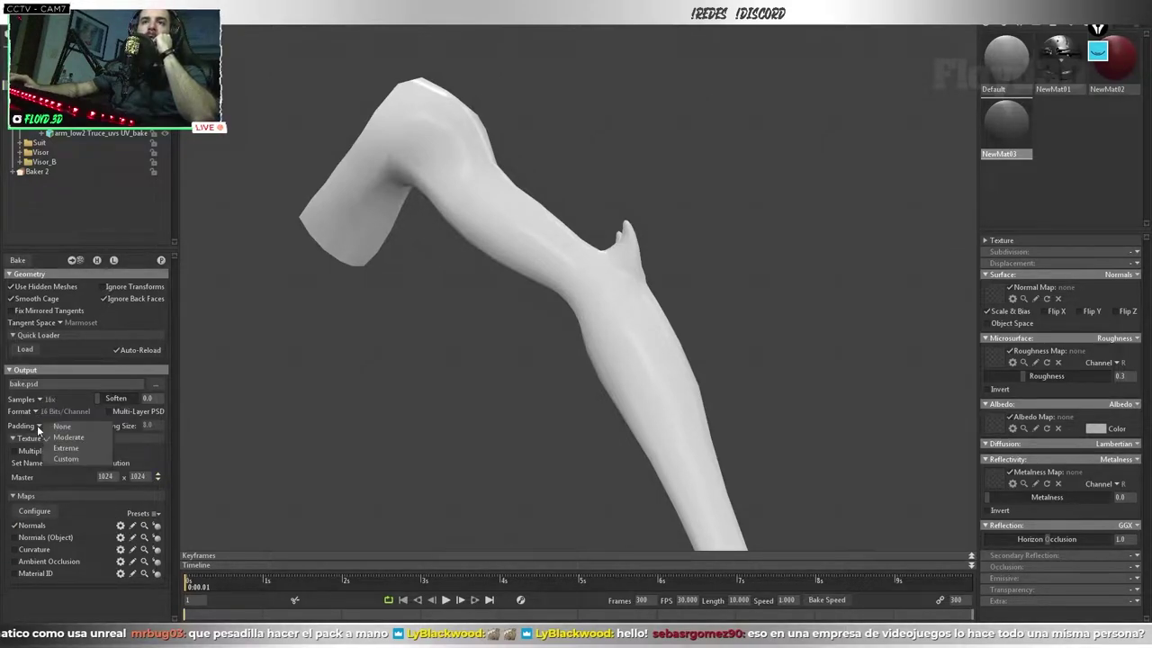
left_click(54, 448)
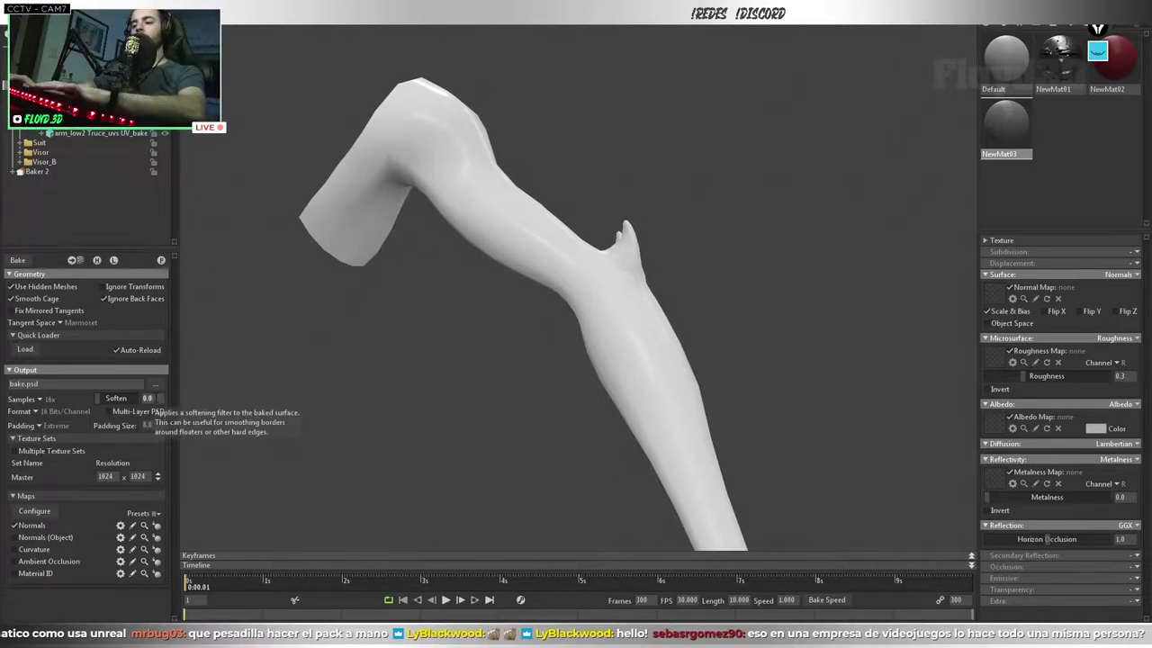
left_click(67, 334)
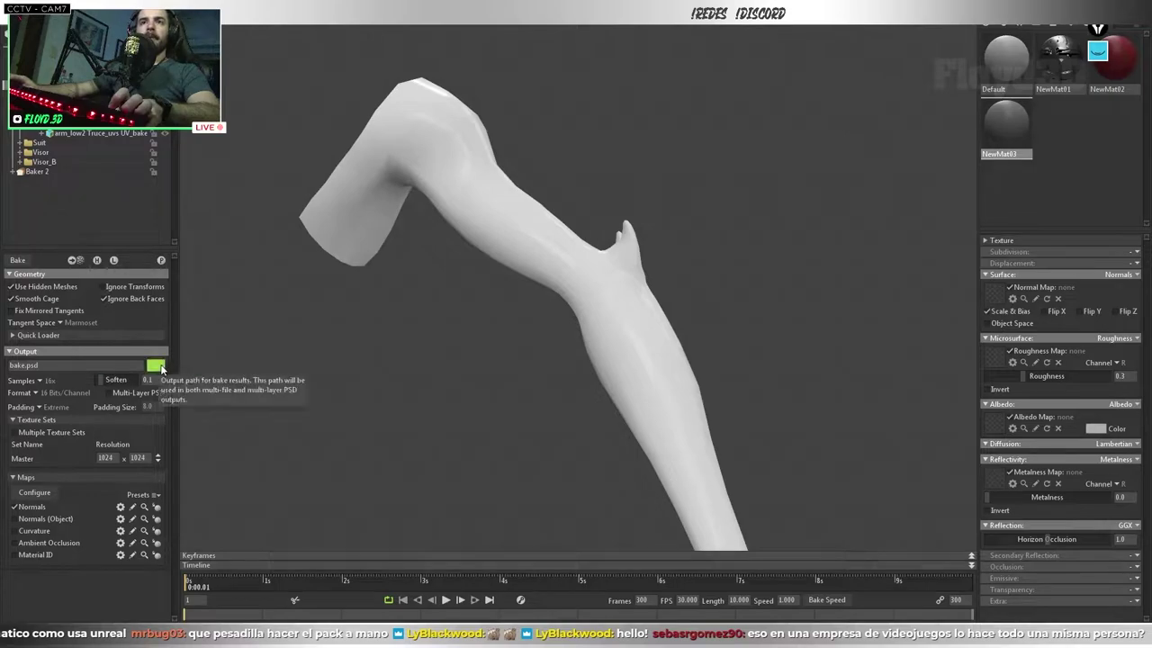
- Set the bake output to test_normal2.psd and start the bake
left_click(156, 364)
left_click(407, 171)
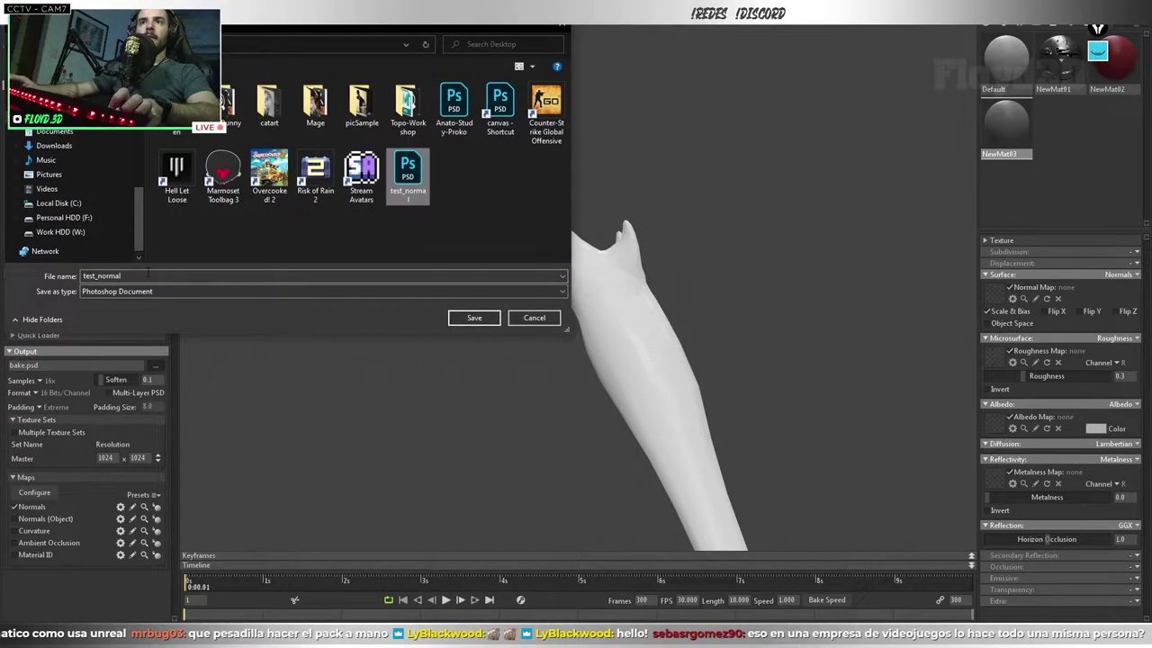
type("2")
key("Return")
key("ctrl+b")
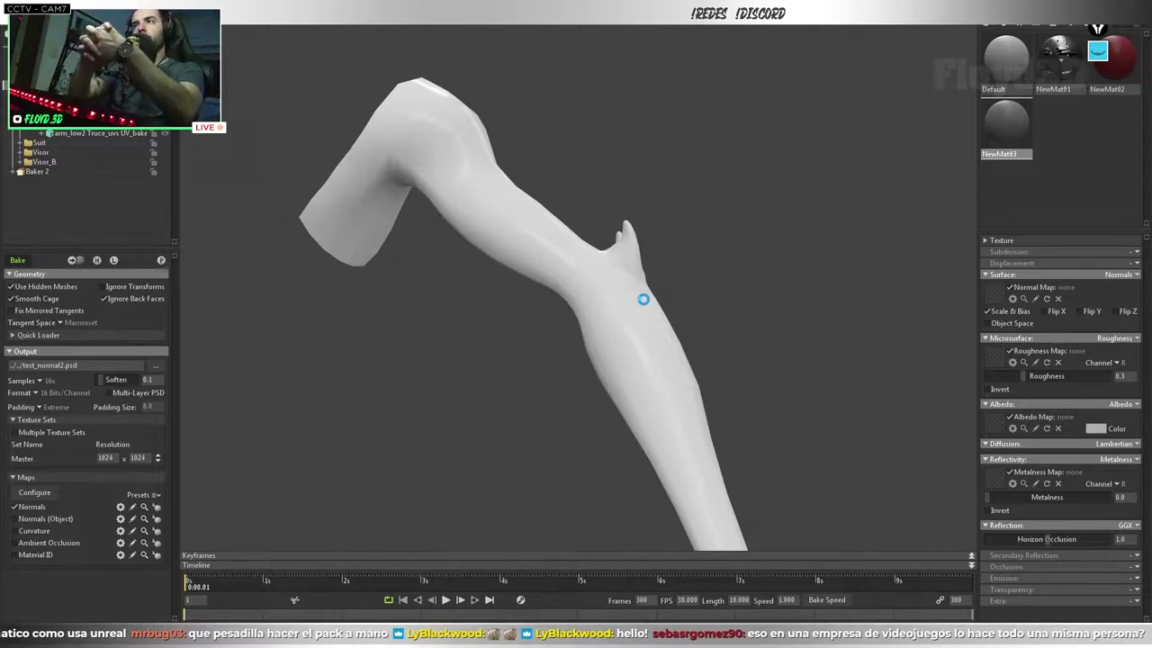
- Bake the normal map and apply NewMat03 to the arm
left_click(160, 260)
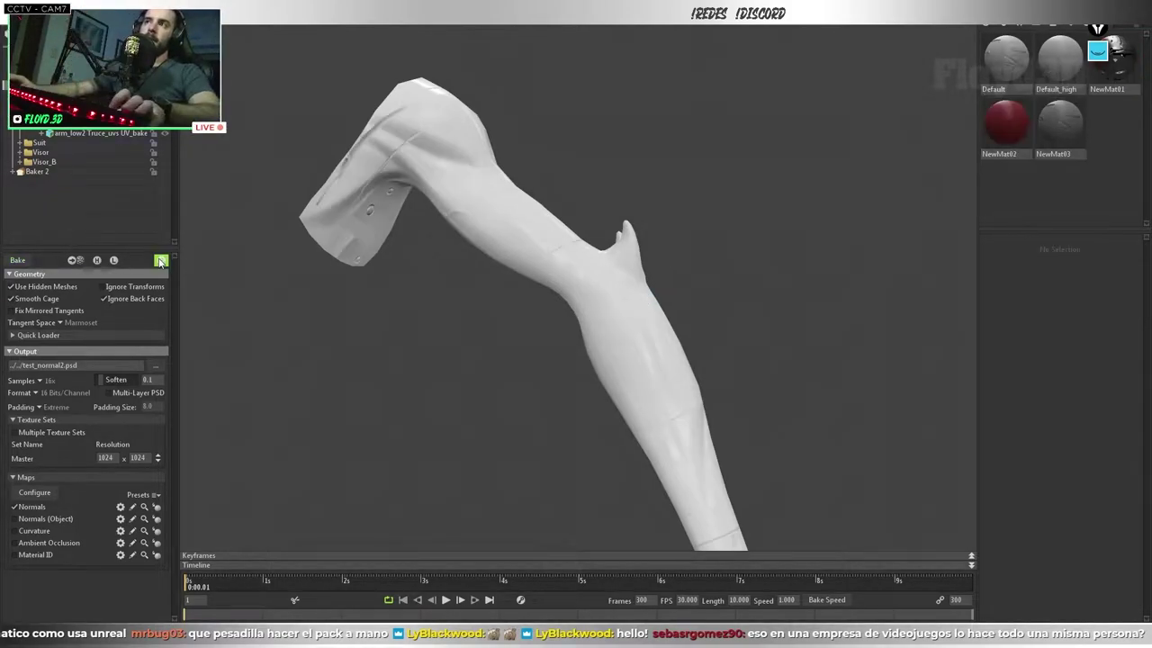
left_click(1007, 68)
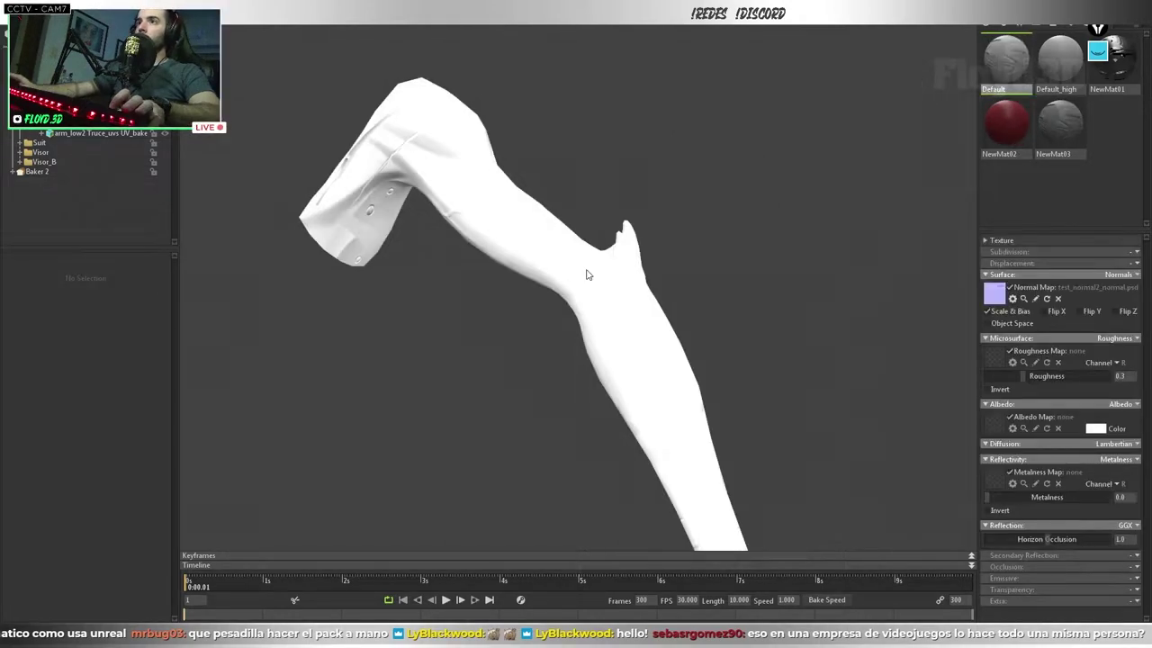
left_click_drag(1060, 130, 568, 259)
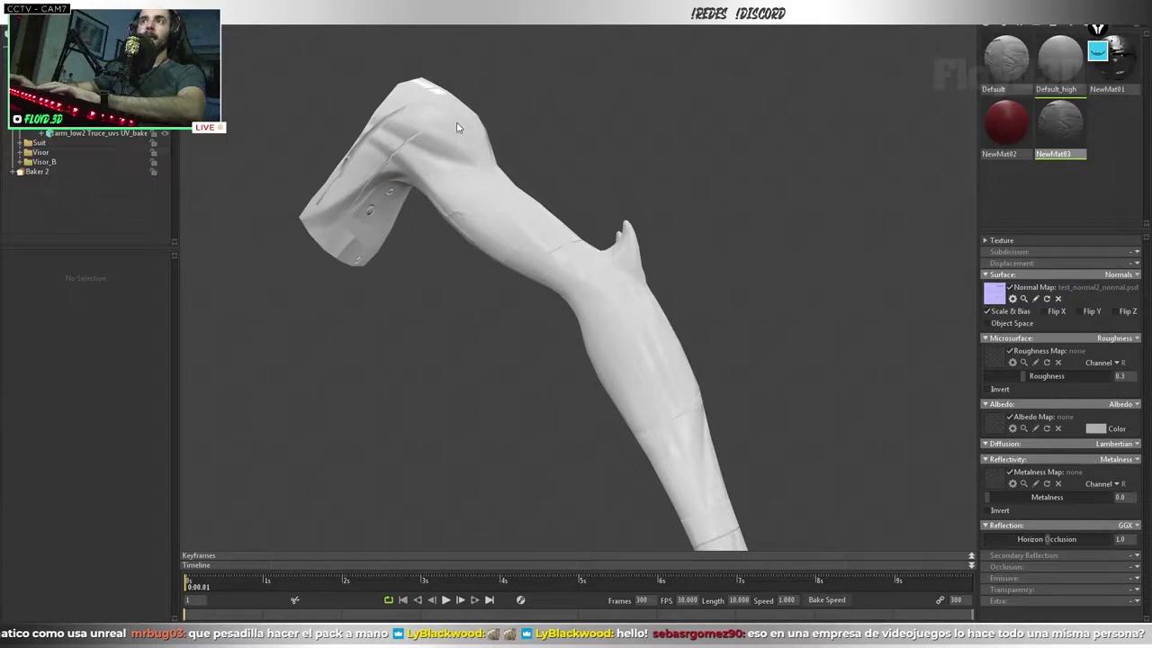
- Inspect the arm's cuff and forearm, then delete NewMat01 and NewMat03
middle_click_drag(446, 229, 537, 267)
mouse_move(537, 264)
right_mouse_down()
mouse_move(522, 254)
mouse_move(560, 315)
mouse_move(582, 288)
right_mouse_up()
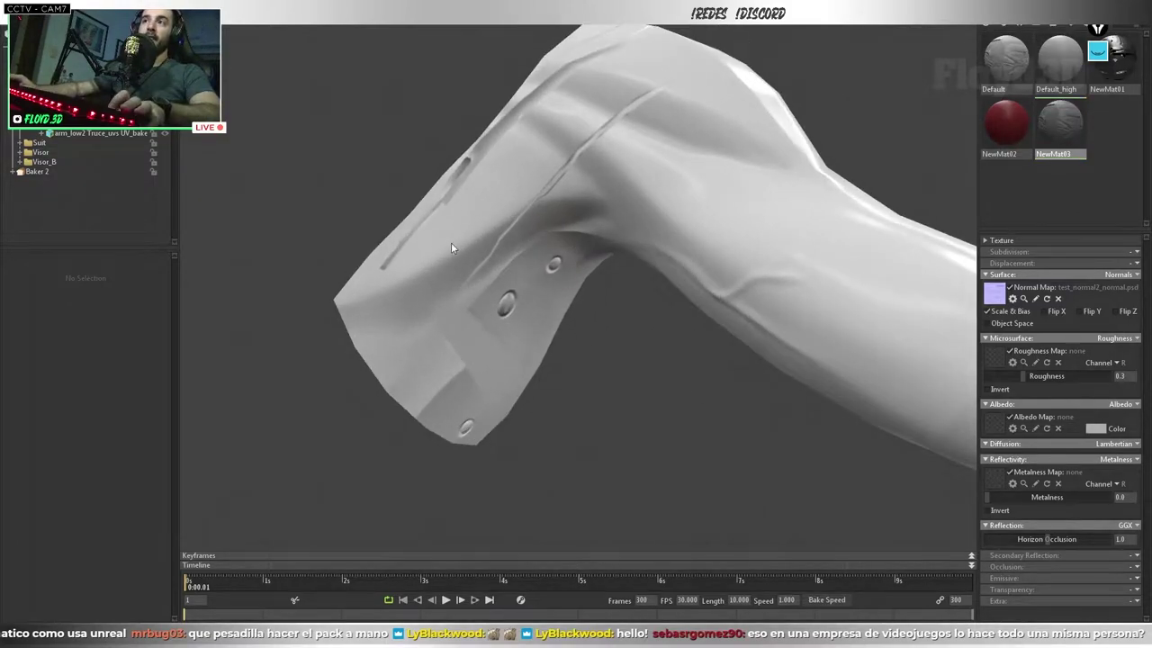
right_click_drag(452, 248, 520, 235)
mouse_move(519, 234)
left_mouse_down()
mouse_move(449, 284)
mouse_move(648, 298)
left_mouse_up()
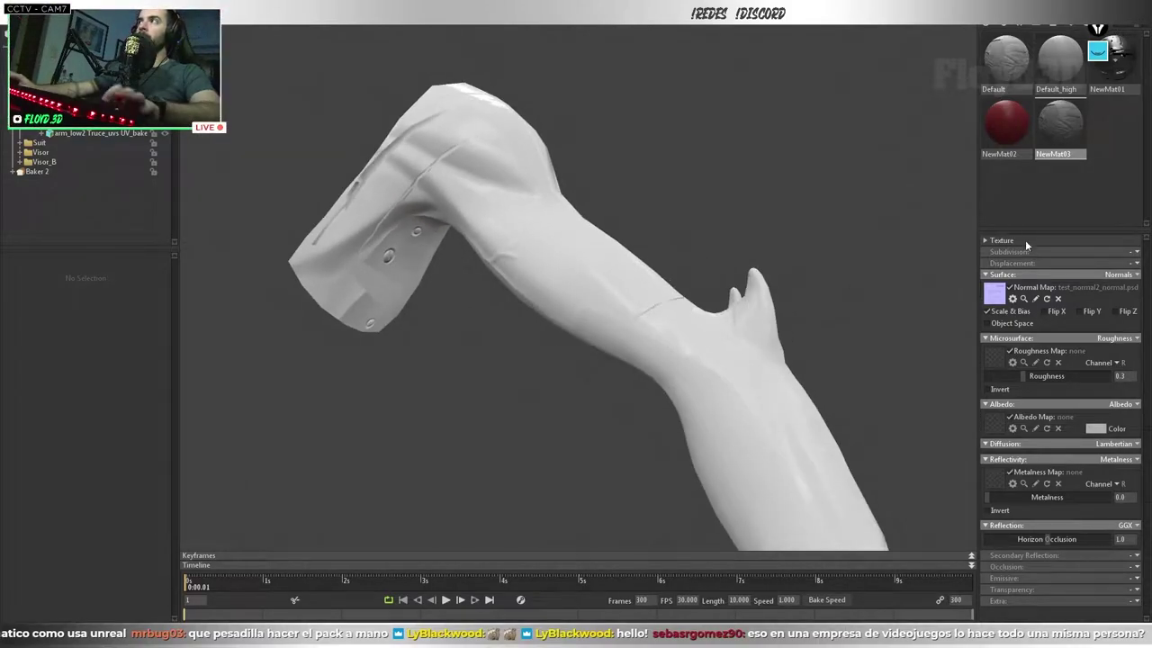
key("Delete")
key("Delete")
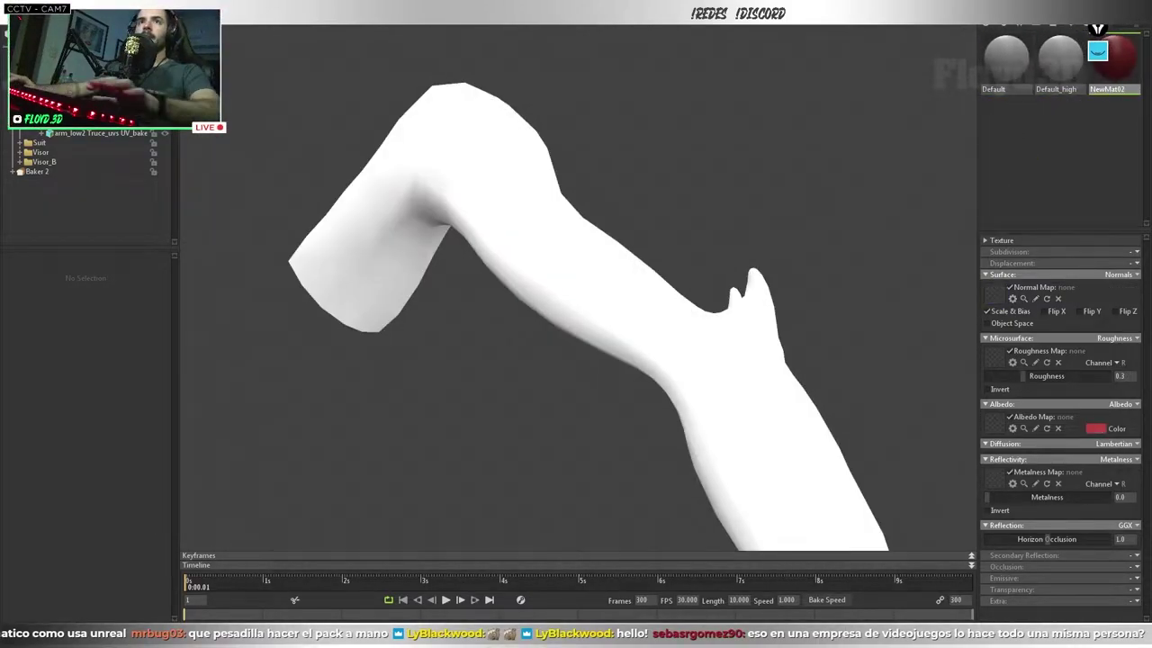
- Set Baker 2's output file to new.psd
left_click(36, 171)
left_click(156, 365)
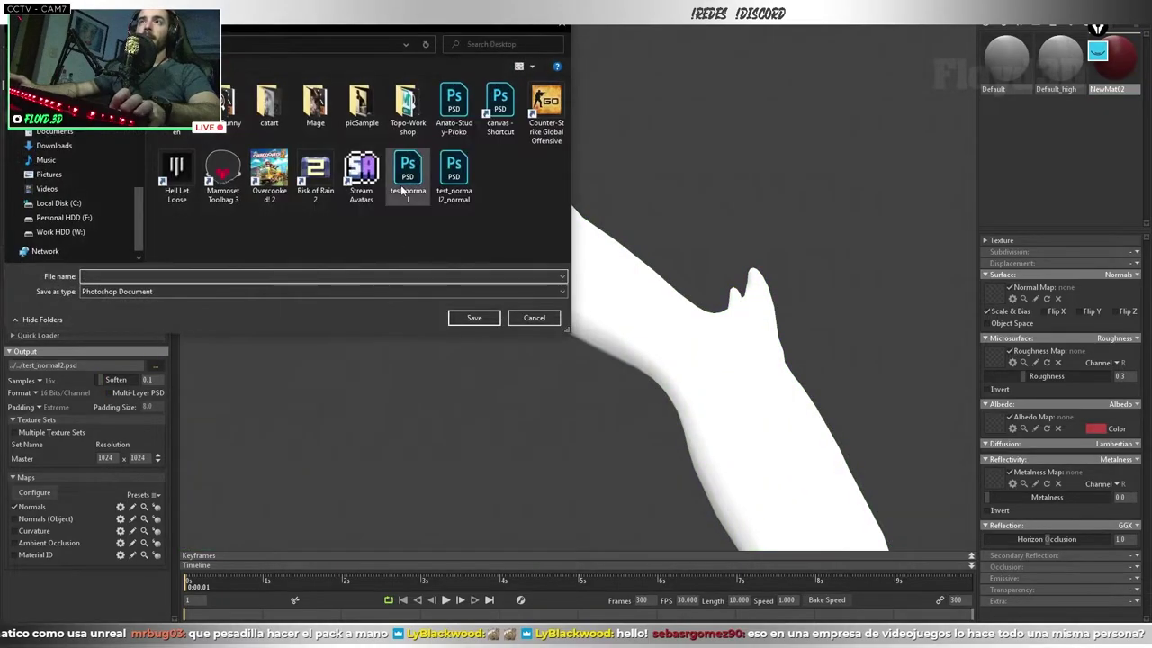
type("new")
key("Return")
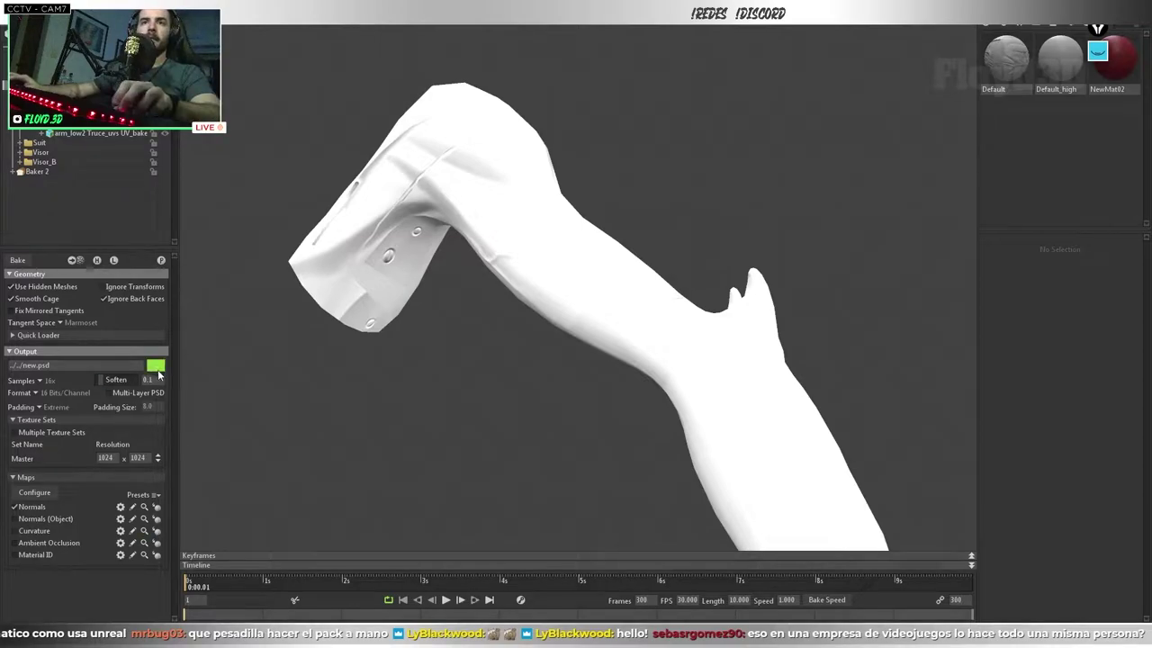
- Reload the arm_low mesh from its file reference and delete the red NewMat02 material
key("alt+Tab")
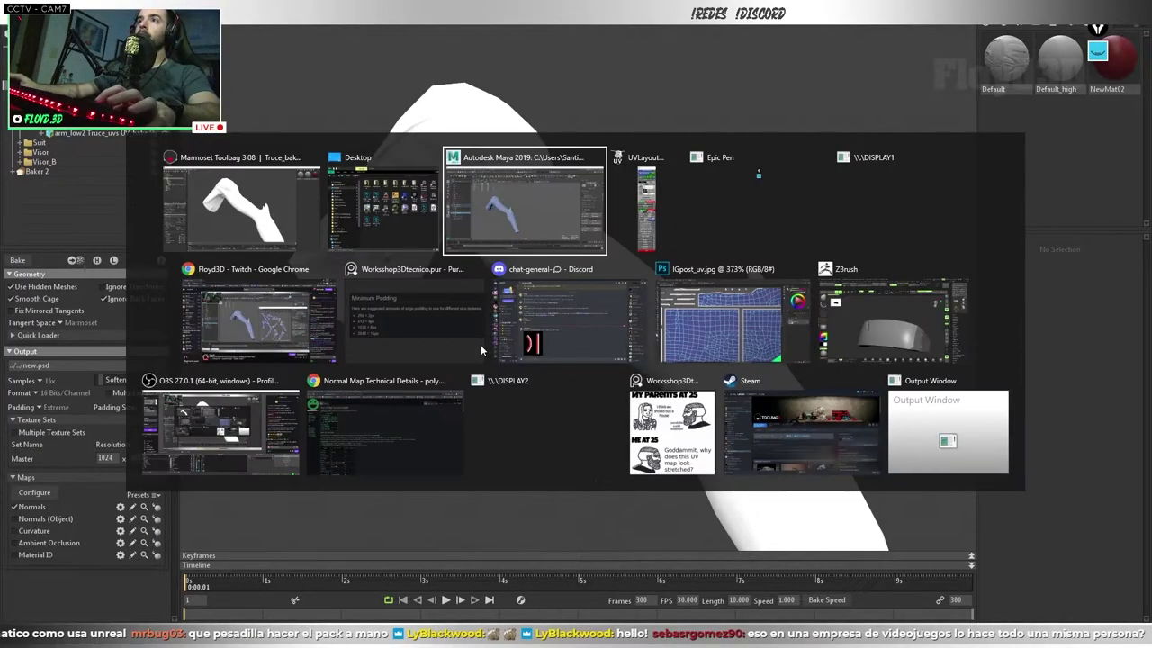
key("alt+Tab")
left_click(94, 132)
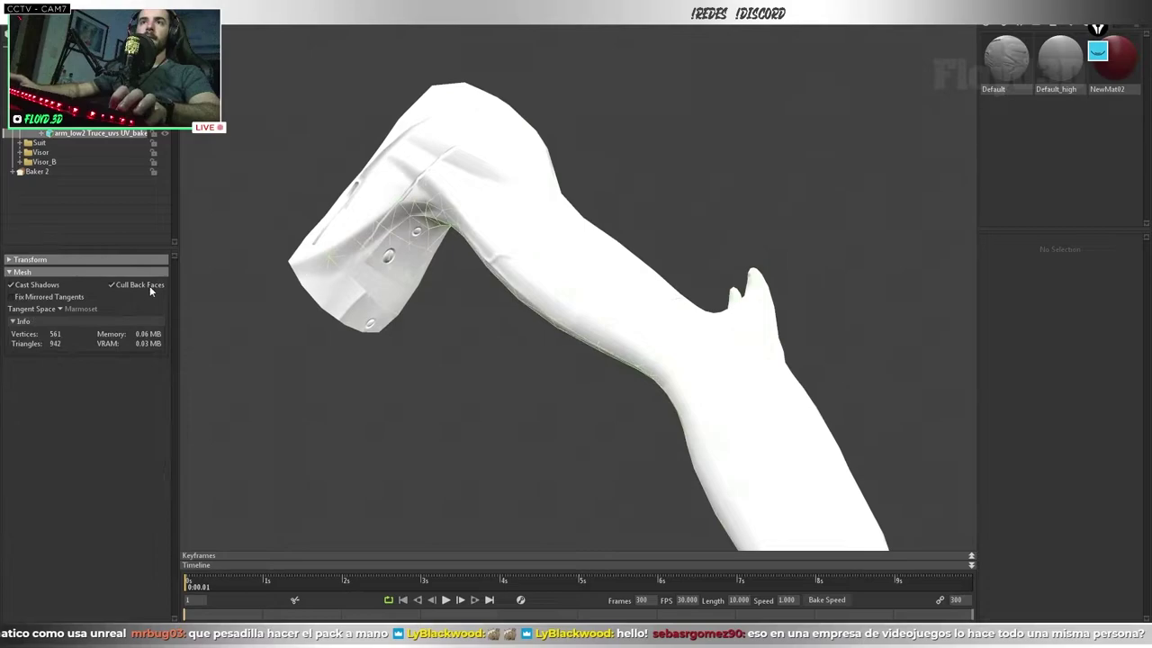
left_click(55, 124)
left_click(10, 259)
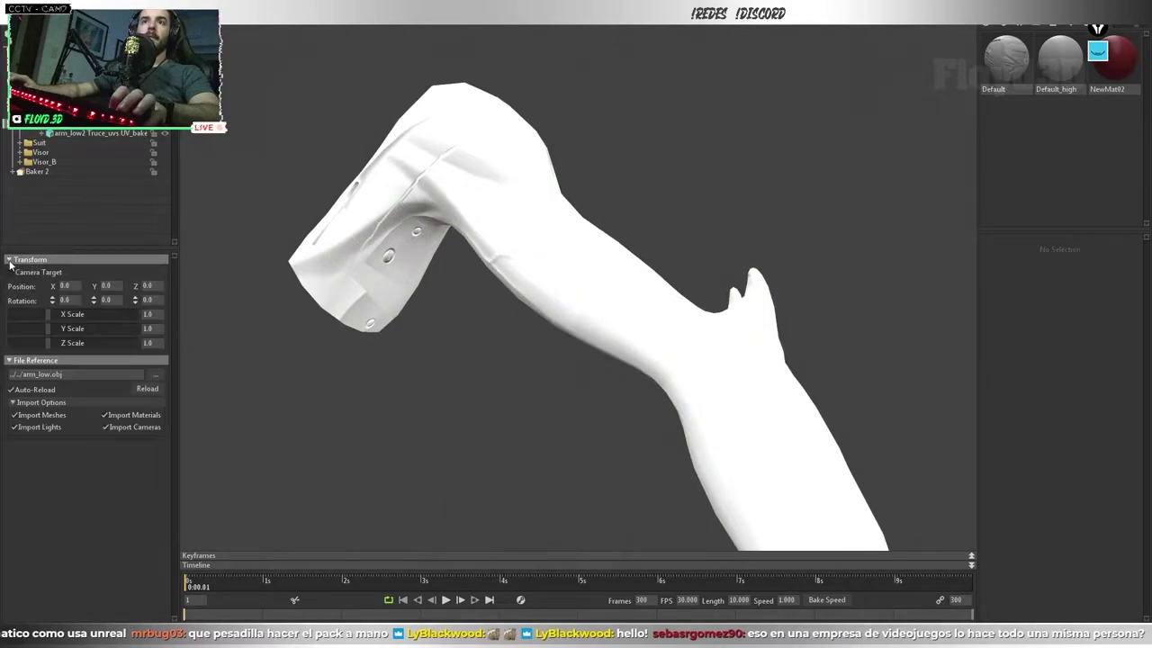
left_click(10, 261)
left_click(147, 300)
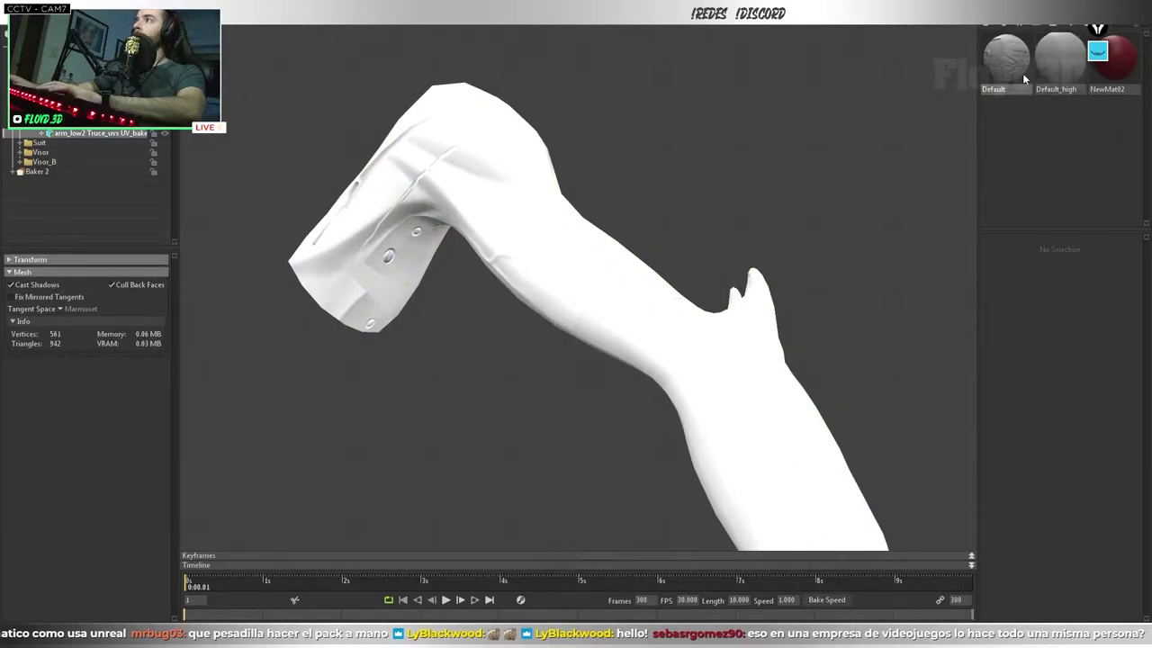
left_click(1023, 73)
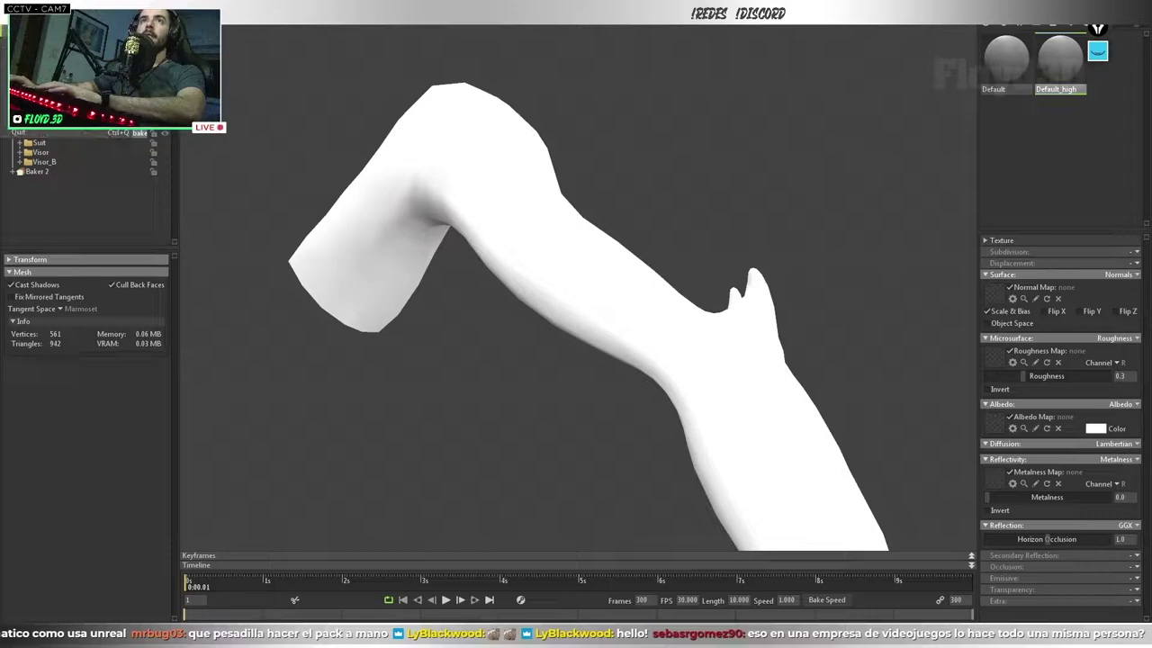
- Start a new scene without saving, import arm_low.obj from the desktop, and show it shaded
key("ctrl+n")
key("n")
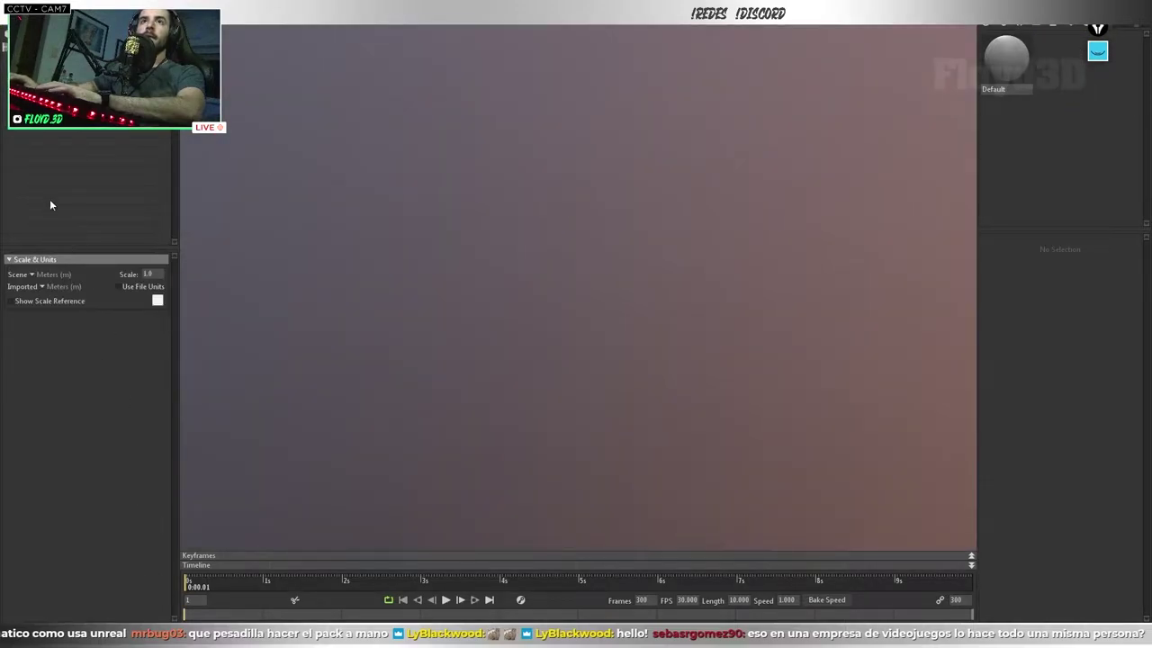
key("super")
key("super")
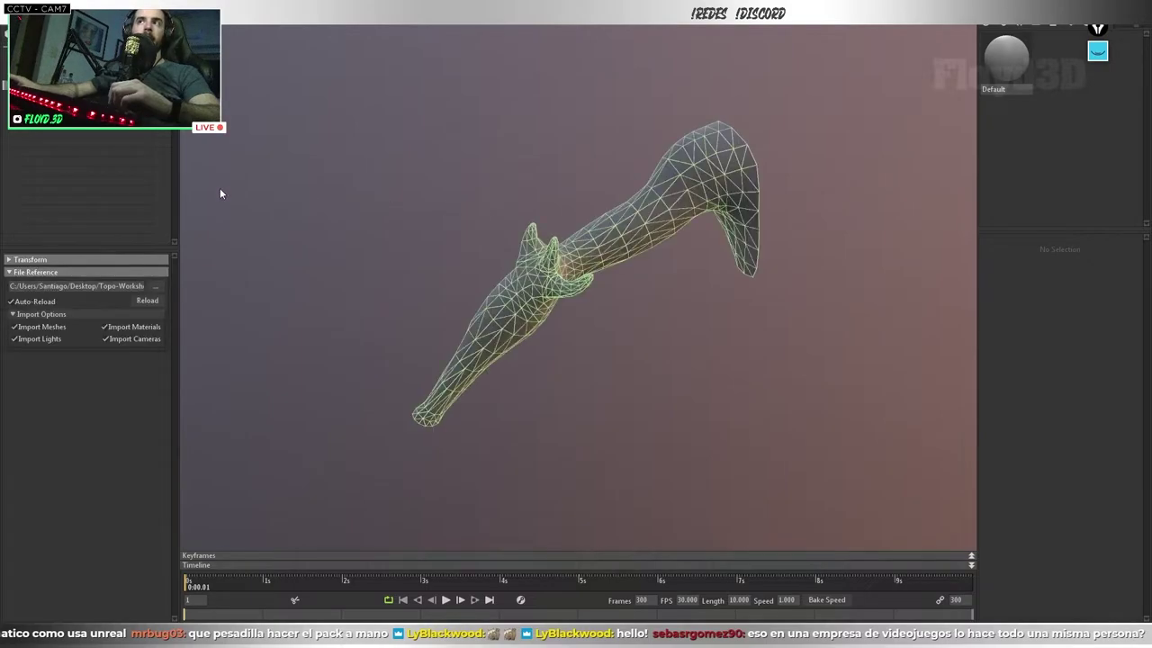
left_click_drag(476, 216, 375, 189)
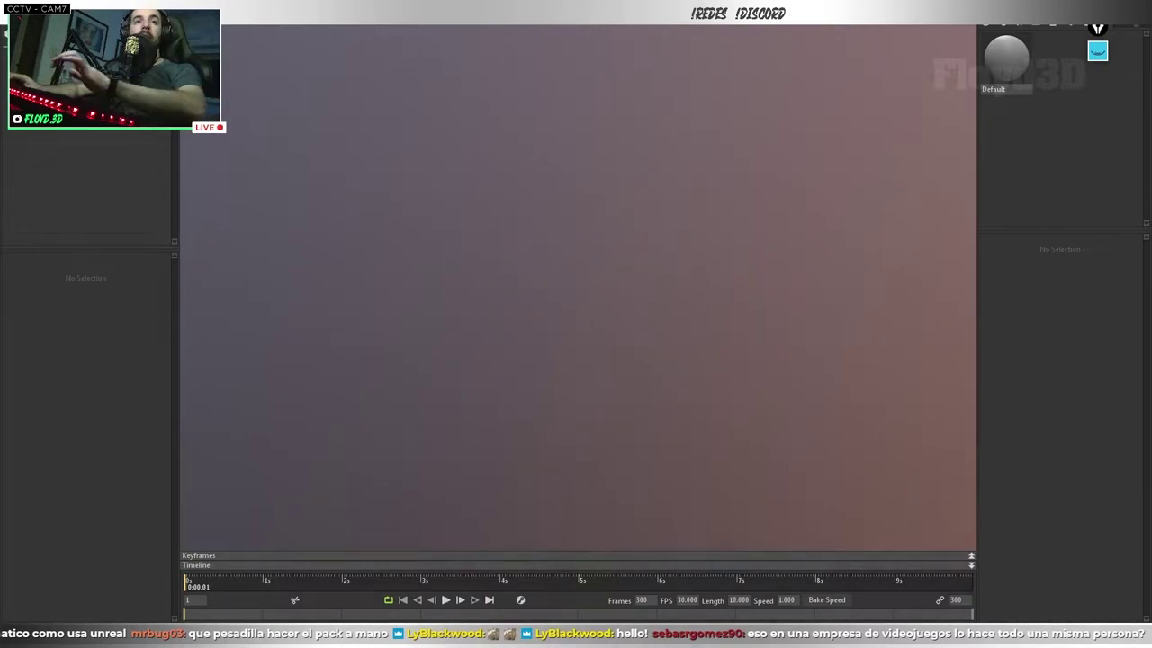
left_click_drag(472, 294, 435, 240)
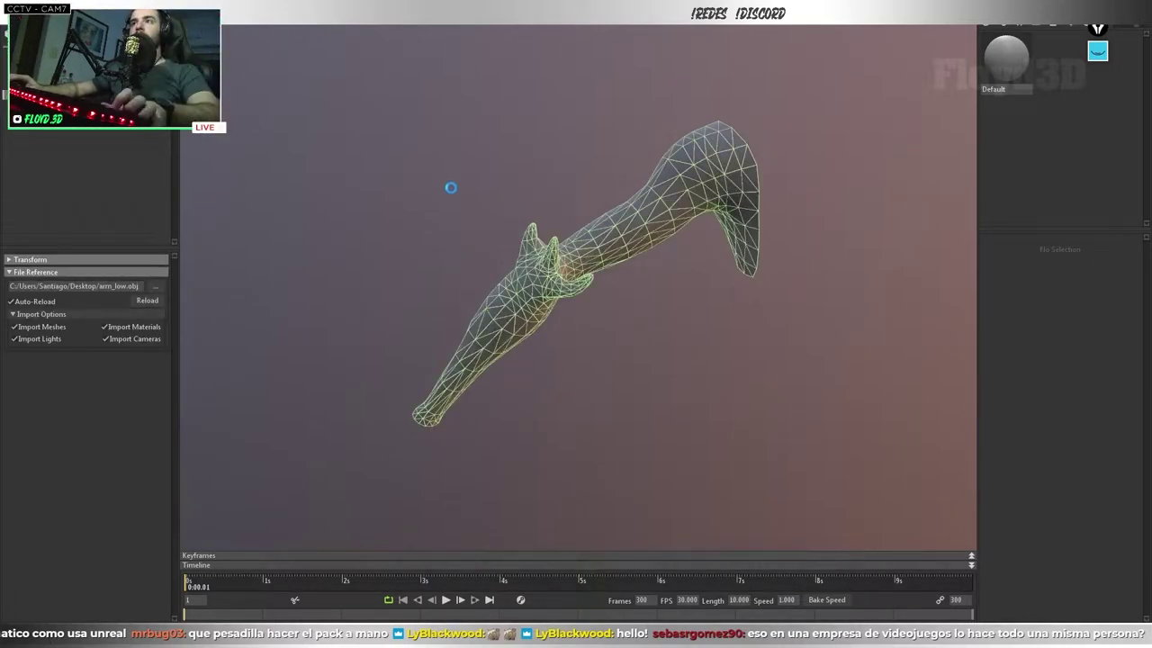
left_click(452, 188)
- Apply the church interior sky preset to the scene lighting
left_click_drag(714, 212, 695, 263)
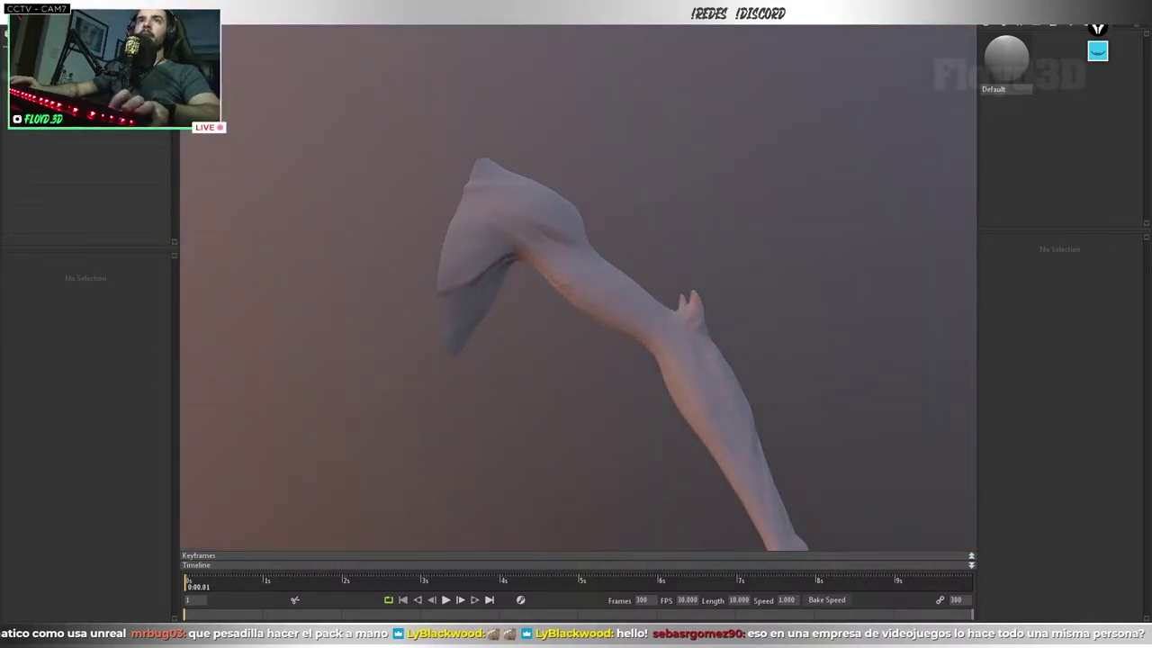
left_click(36, 54)
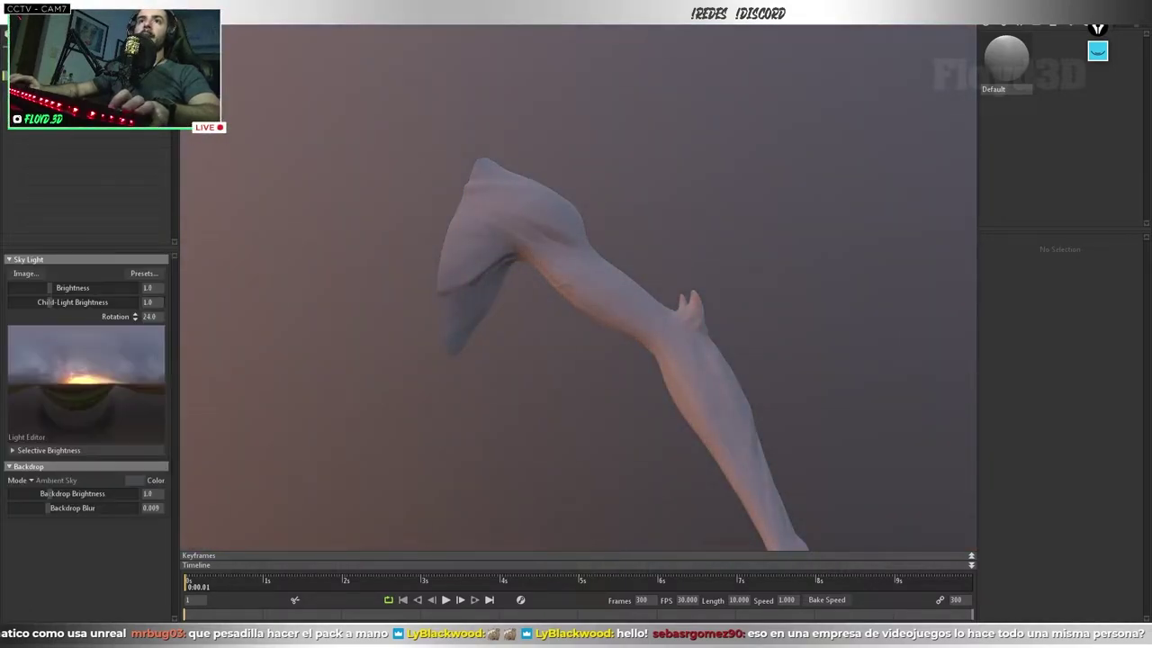
left_click(144, 273)
left_click(319, 492)
left_click(275, 324)
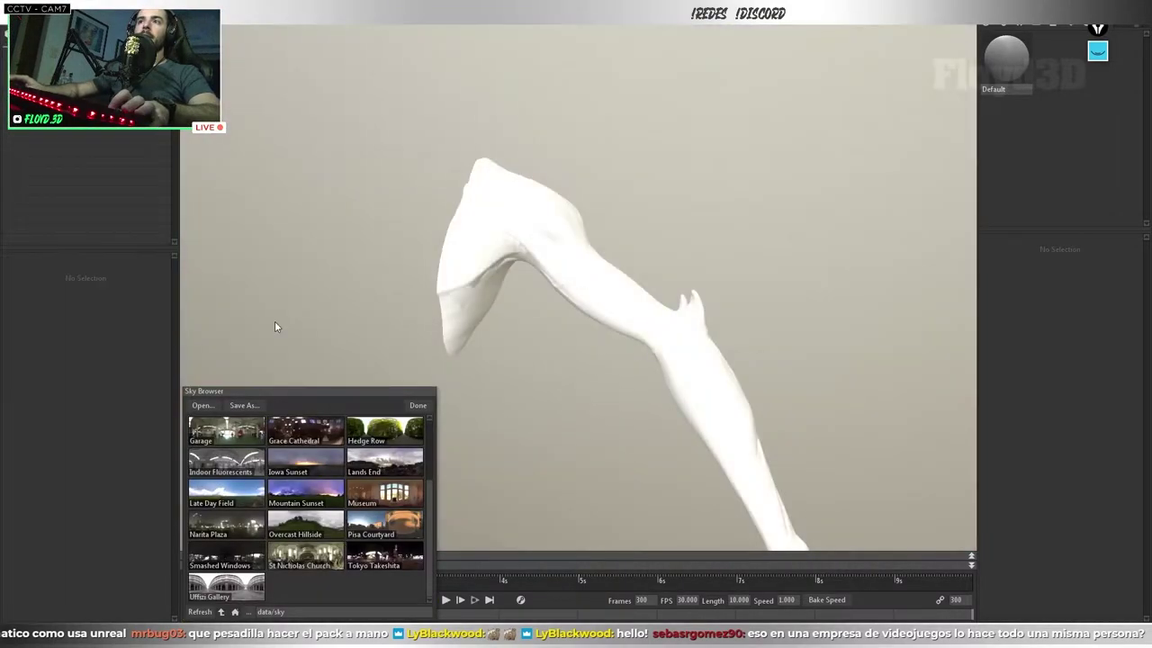
- Lower sky brightness to 0.26, switch the backdrop to a plain colour, and frame the arm
left_click(36, 54)
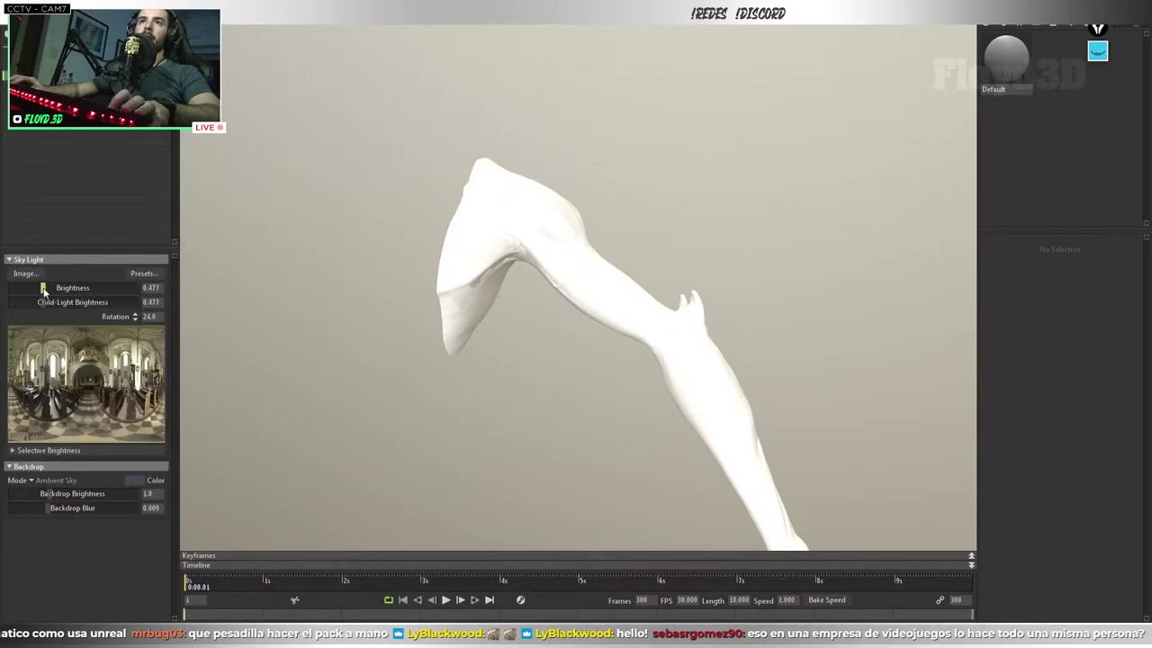
left_click_drag(43, 291, 40, 291)
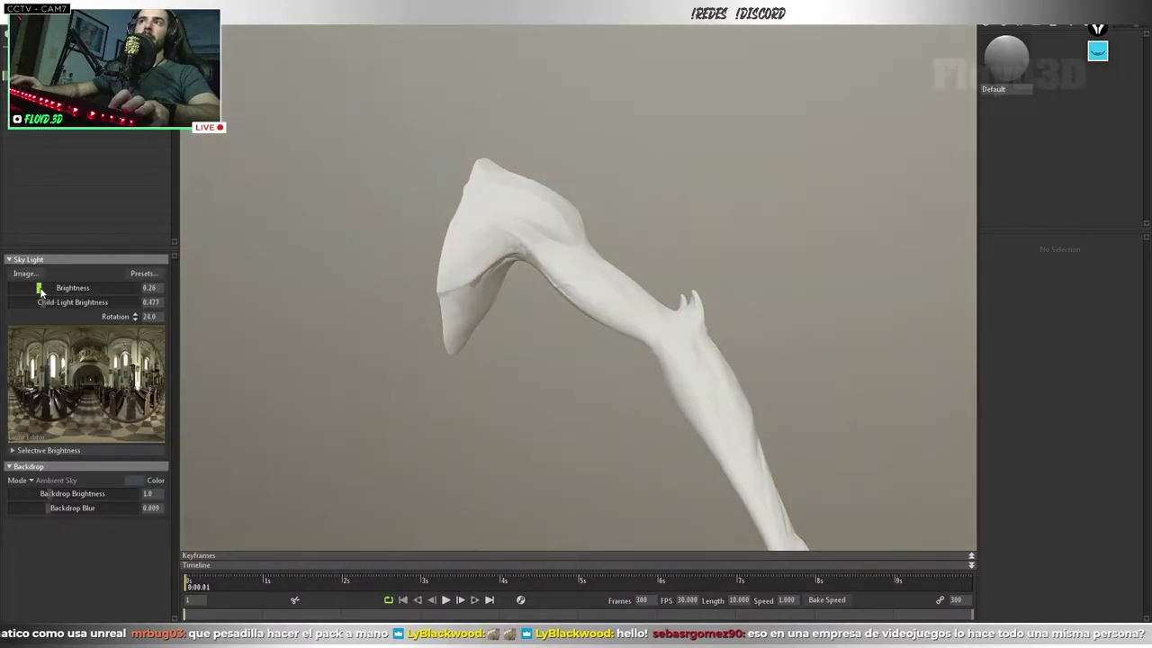
left_click(40, 482)
left_click(49, 495)
left_click(135, 480)
left_click(479, 424)
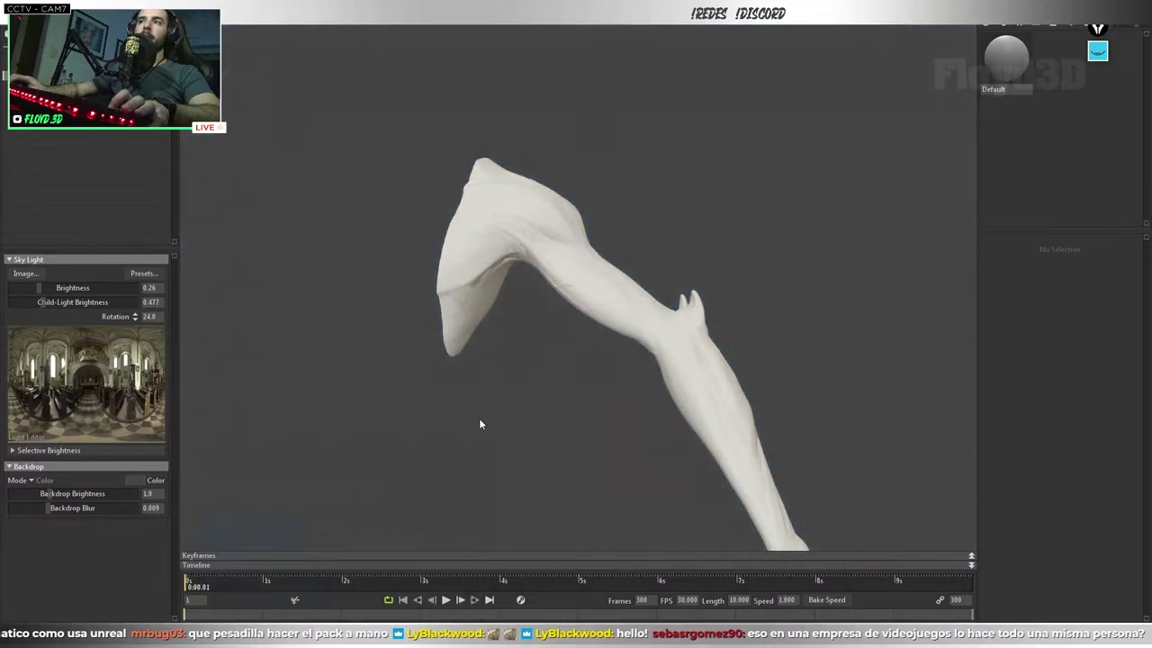
double_click(576, 270)
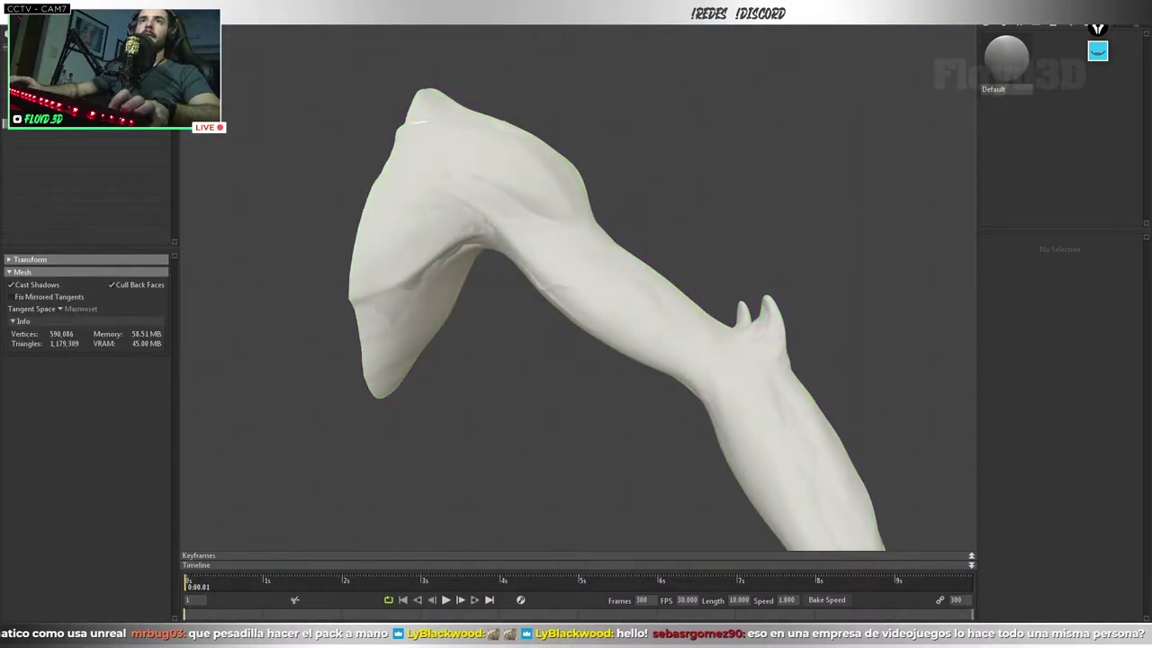
- Add a new baker, move arm_low into its Low group, and select the baker
left_click(36, 95)
left_click(36, 90)
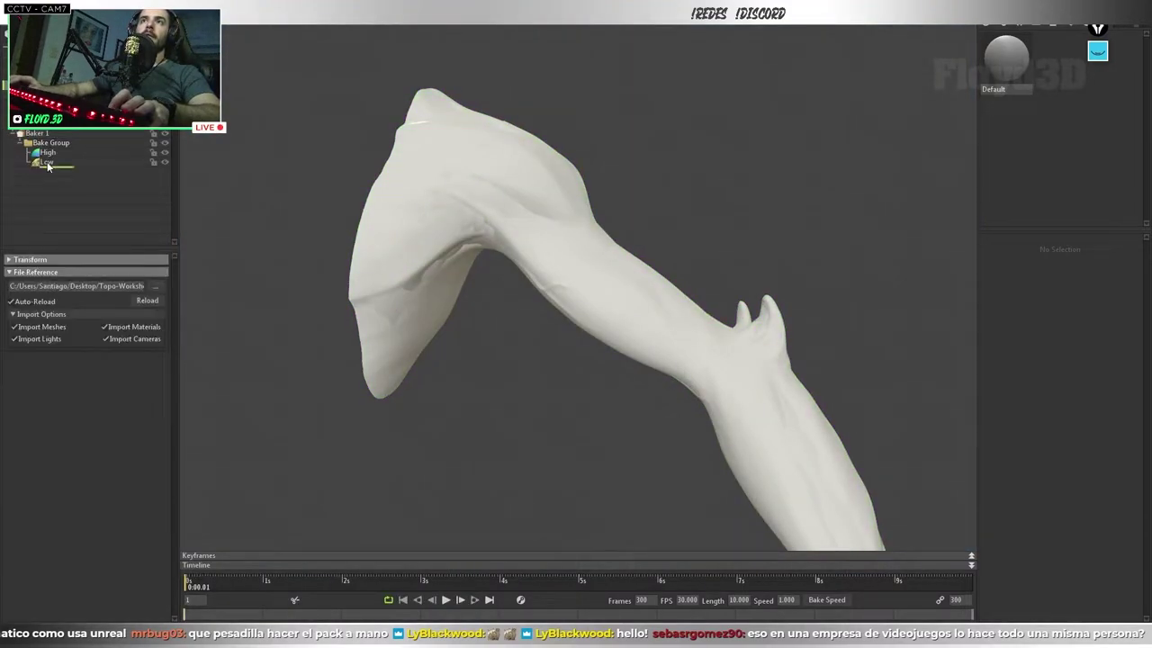
left_click_drag(48, 166, 48, 164)
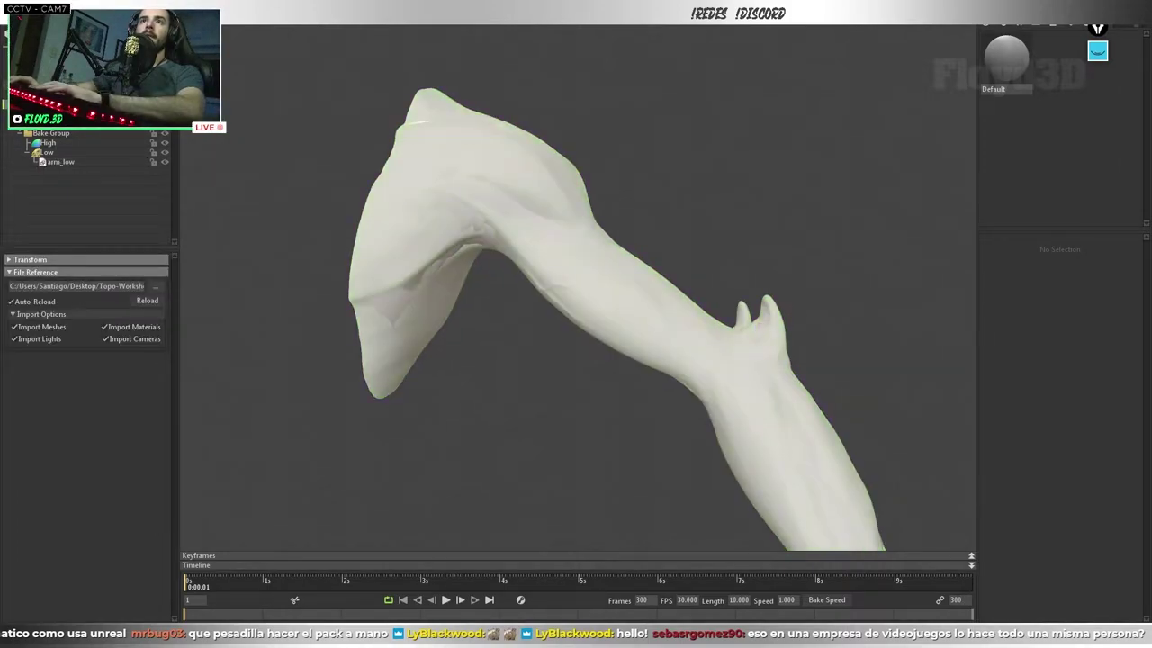
left_click(61, 133)
left_click(60, 133)
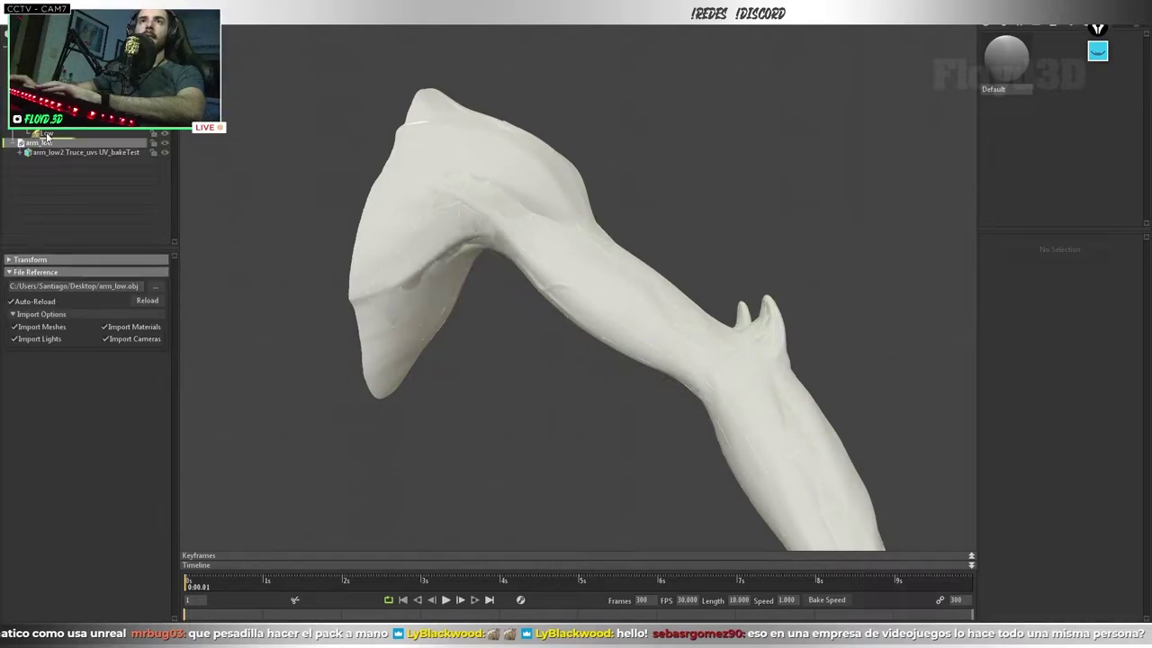
left_click(45, 133)
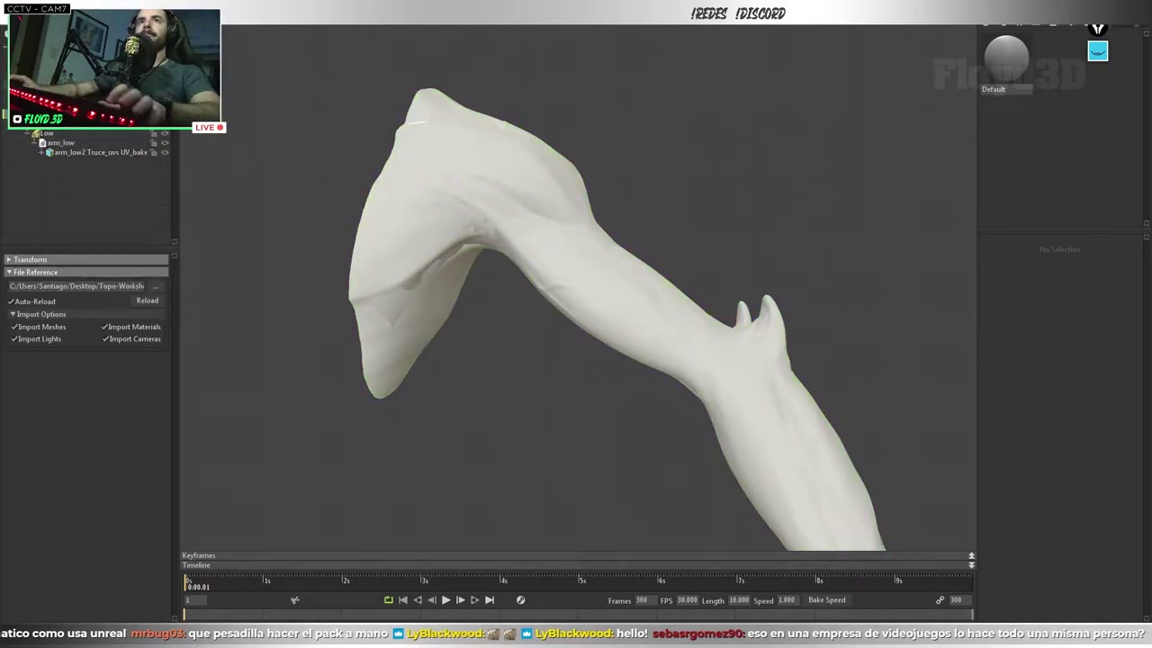
- Save bake output as test.psd with 16x samples, 16 Bits/Channel and Extreme padding
left_click(156, 364)
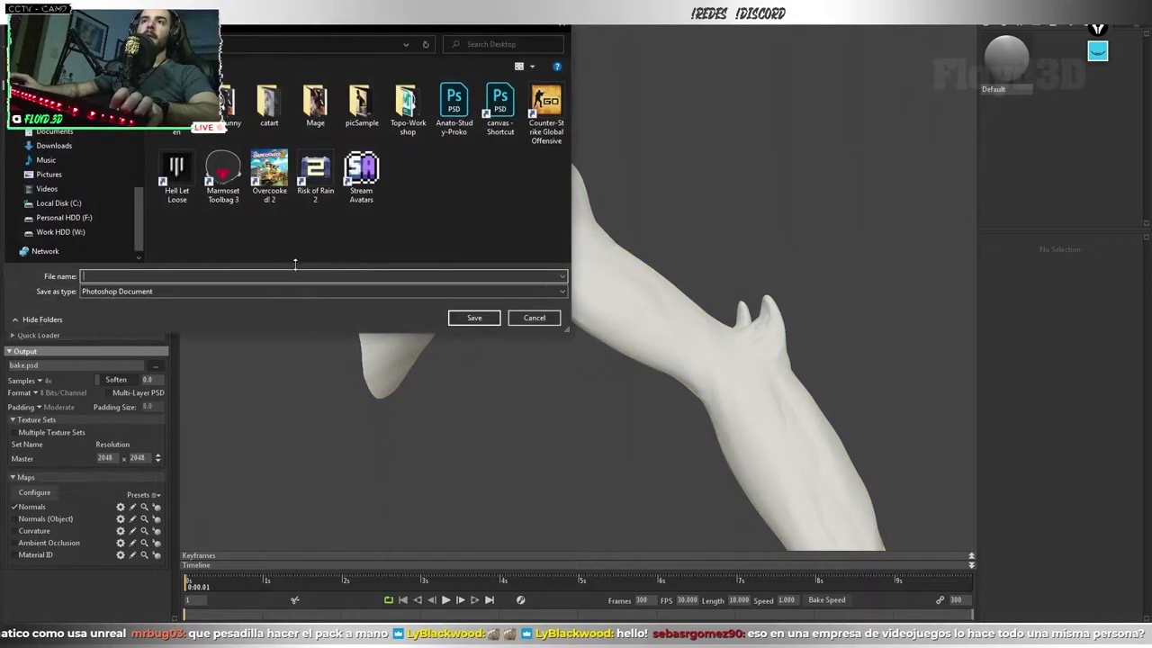
type("test")
left_click(492, 324)
left_click(39, 382)
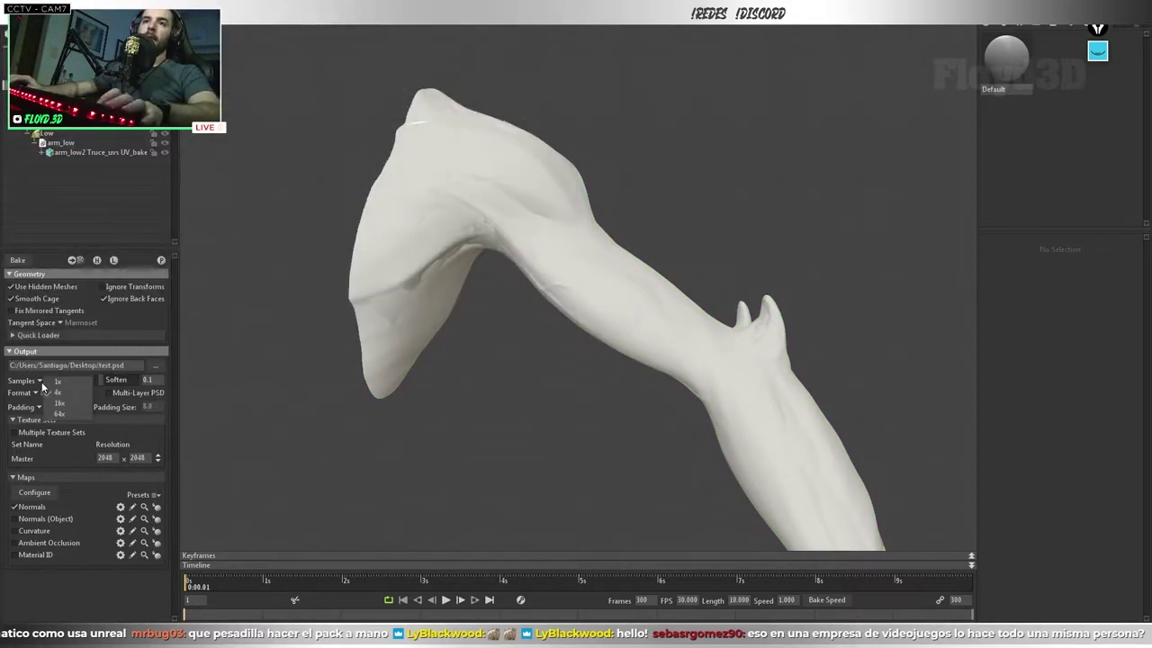
left_click(47, 404)
left_click(36, 393)
left_click(54, 404)
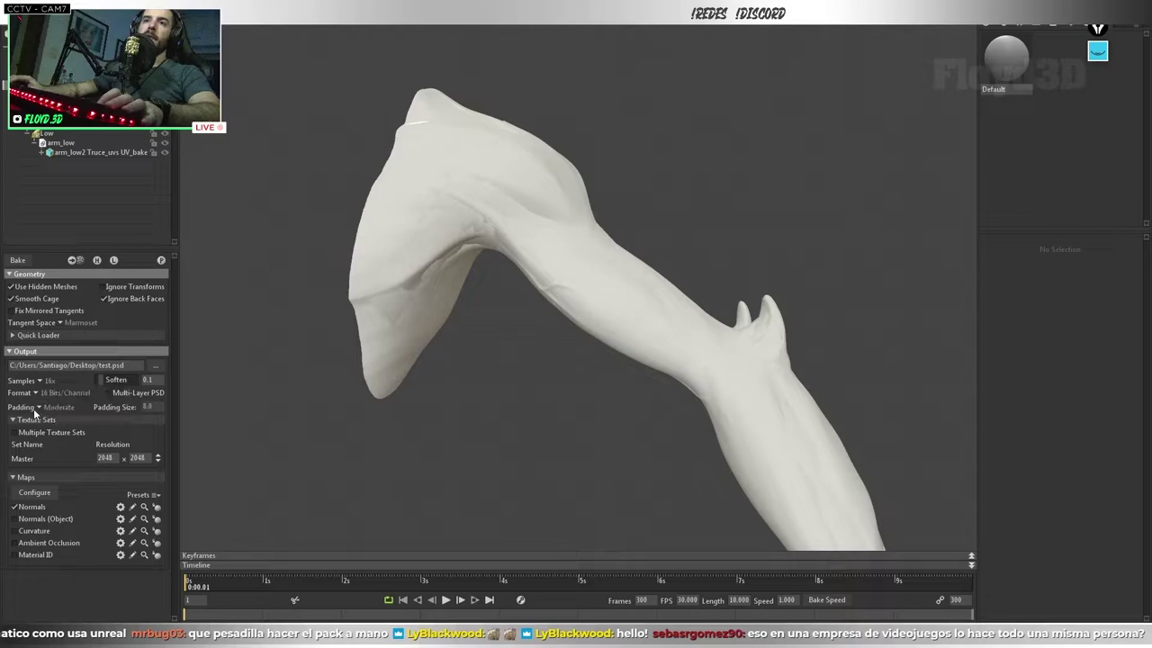
left_click(36, 410)
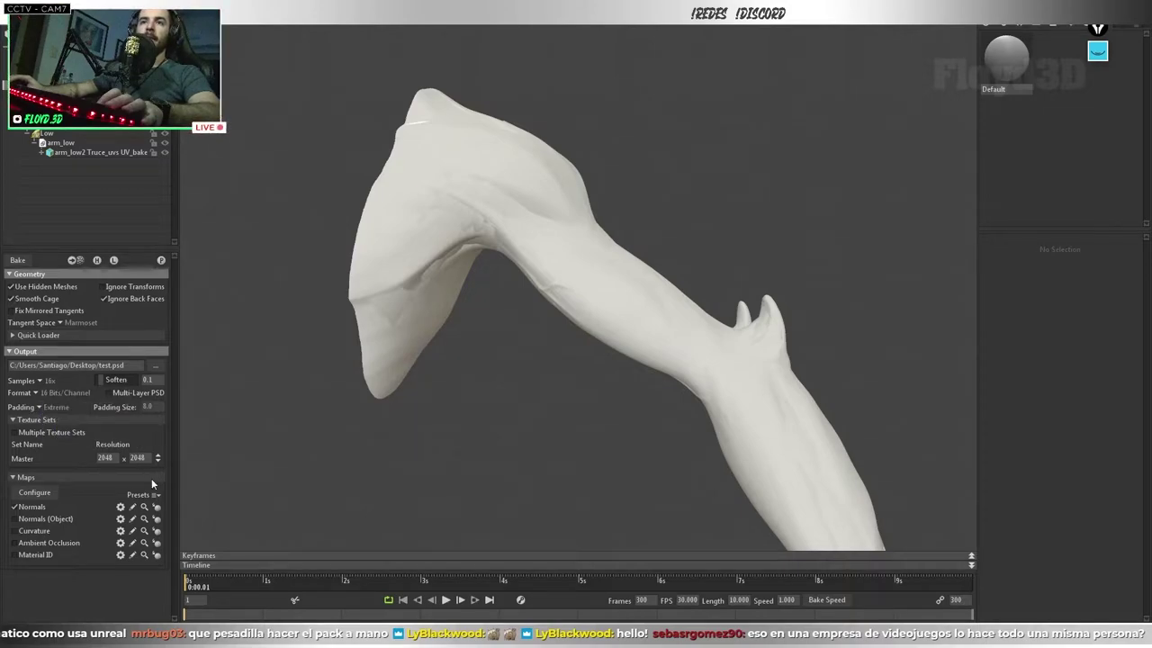
- Apply the Default material to the arm mesh and return to bake settings
left_click(521, 224)
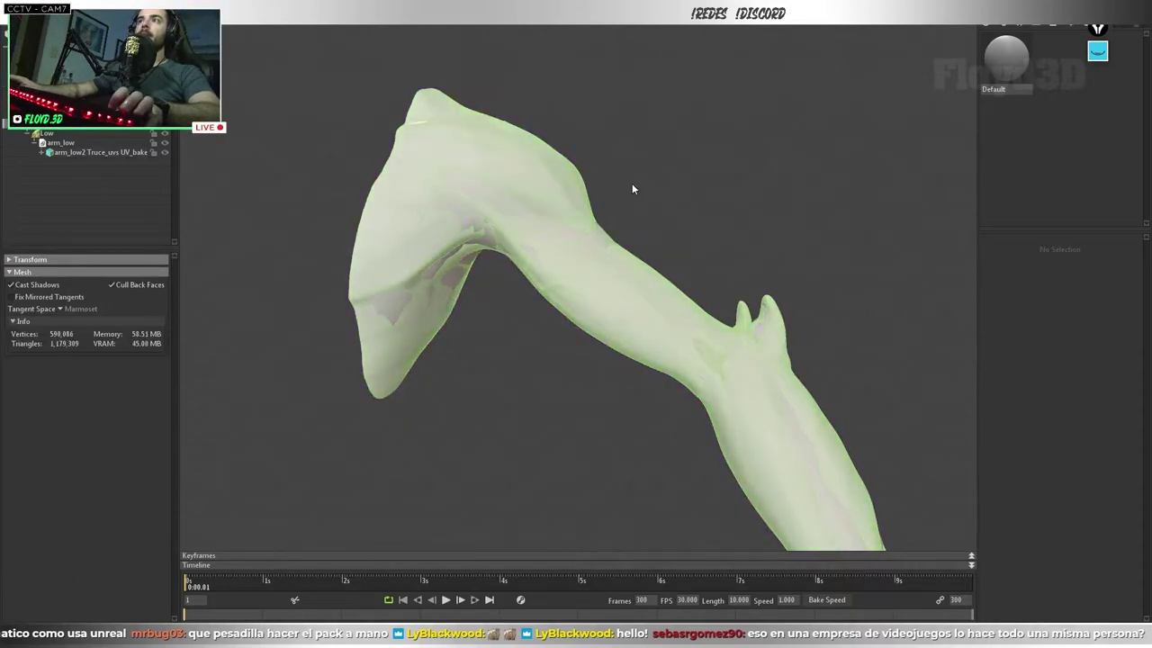
left_click_drag(1023, 83, 576, 297)
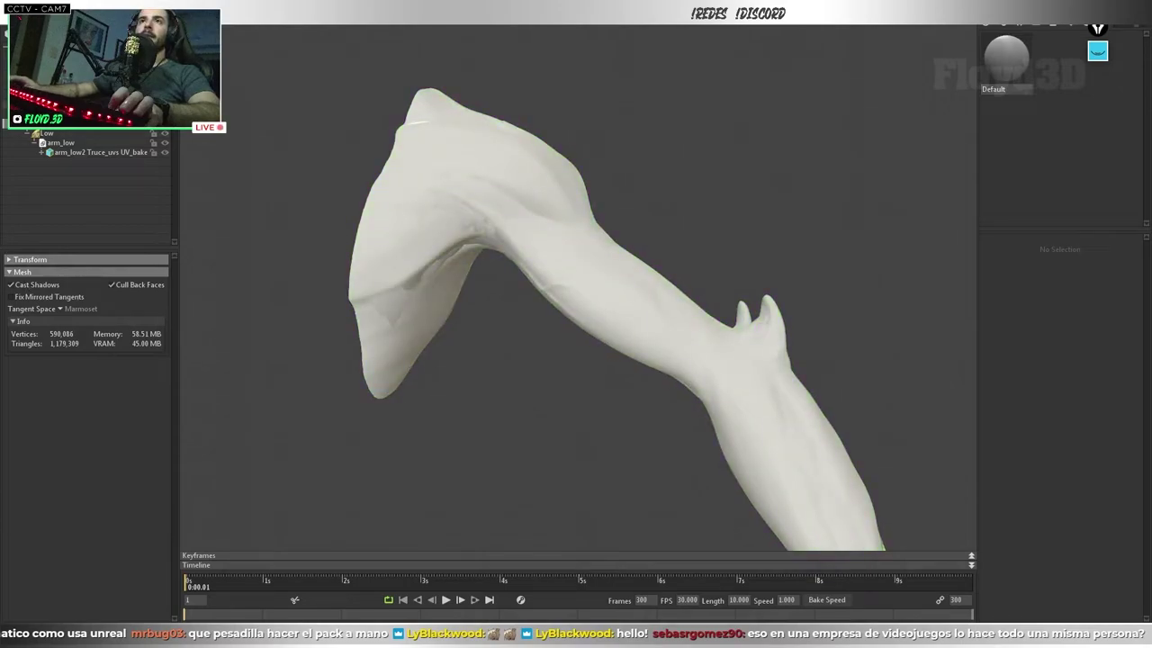
left_click(99, 153)
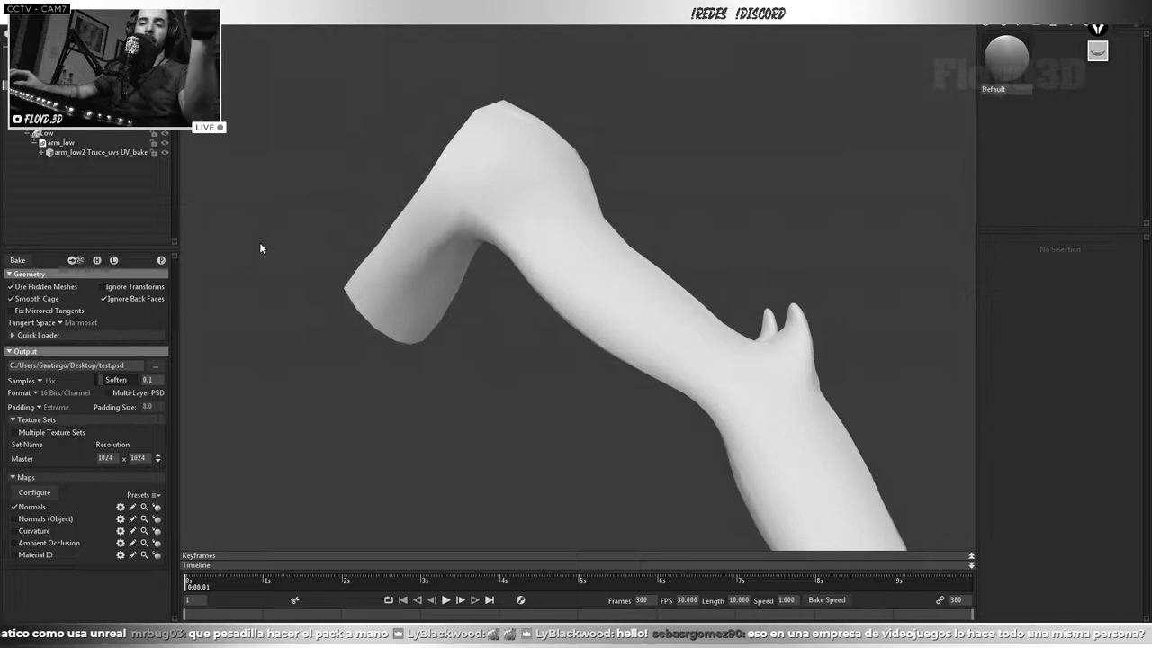
- Bake the arm's maps and inspect the baked normal map preview up close
left_click(162, 261)
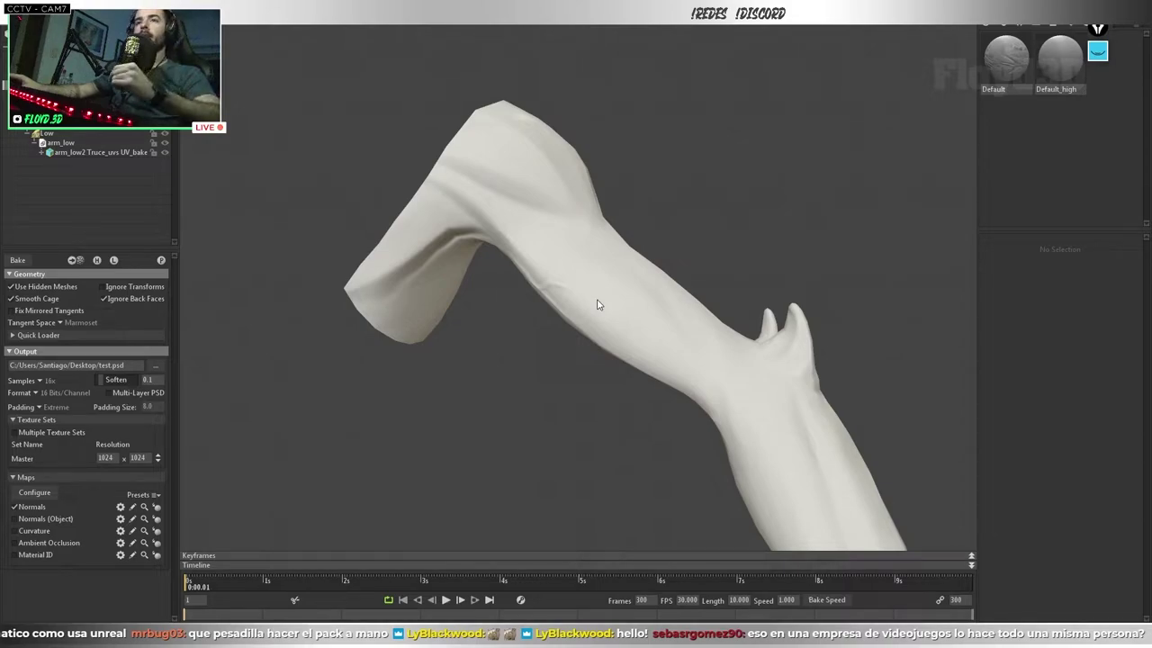
left_click(156, 506)
mouse_move(598, 369)
left_mouse_down()
mouse_move(664, 342)
mouse_move(518, 307)
left_mouse_up()
right_click_drag(519, 307, 674, 363)
mouse_move(674, 362)
left_mouse_down()
mouse_move(607, 342)
mouse_move(598, 225)
mouse_move(473, 190)
mouse_move(496, 214)
mouse_move(493, 174)
mouse_move(426, 226)
mouse_move(586, 314)
mouse_move(644, 276)
mouse_move(513, 246)
mouse_move(370, 241)
mouse_move(365, 253)
mouse_move(540, 306)
mouse_move(176, 484)
left_mouse_up()
left_click(157, 506)
left_click_drag(710, 236, 770, 223)
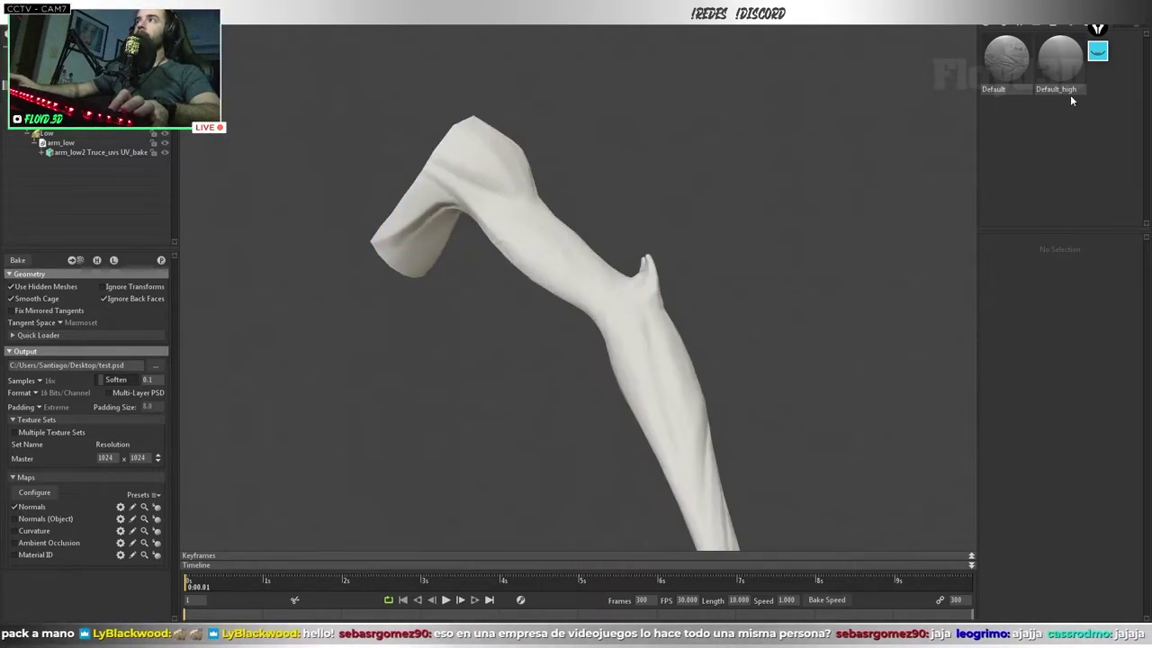
- Raise the Default material's metalness to 1.0 and orbit around the metallic arm
left_click(1006, 59)
left_click_drag(994, 499, 1044, 497)
mouse_move(685, 297)
left_mouse_down()
mouse_move(566, 257)
mouse_move(372, 232)
mouse_move(402, 285)
mouse_move(650, 282)
mouse_move(506, 222)
mouse_move(447, 273)
mouse_move(618, 337)
mouse_move(689, 238)
mouse_move(694, 296)
mouse_move(763, 243)
mouse_move(561, 258)
mouse_move(728, 290)
mouse_move(589, 289)
mouse_move(512, 303)
mouse_move(664, 391)
mouse_move(800, 353)
mouse_move(659, 289)
mouse_move(549, 275)
mouse_move(606, 288)
mouse_move(581, 336)
mouse_move(349, 317)
mouse_move(461, 329)
mouse_move(687, 272)
mouse_move(601, 360)
mouse_move(683, 384)
mouse_move(654, 394)
mouse_move(666, 410)
mouse_move(564, 319)
mouse_move(510, 337)
mouse_move(712, 373)
left_mouse_up()
key("super+space")
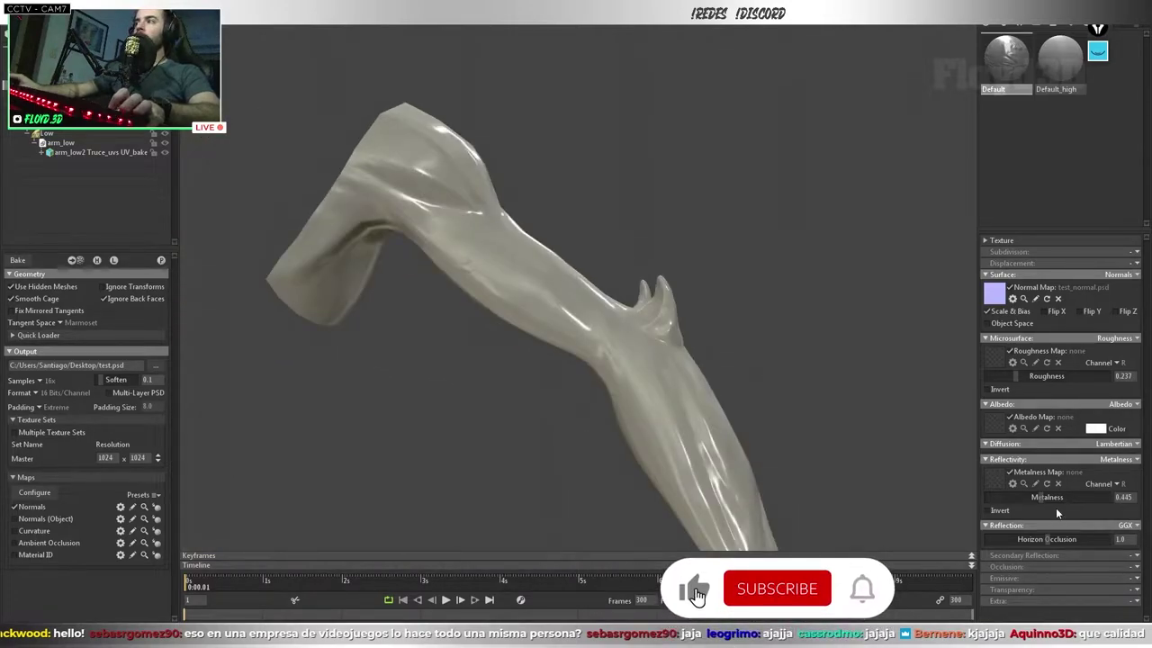
left_click_drag(1044, 504, 1129, 497)
mouse_move(684, 360)
left_mouse_down()
mouse_move(634, 310)
mouse_move(504, 276)
mouse_move(552, 212)
mouse_move(480, 230)
mouse_move(437, 328)
mouse_move(694, 305)
mouse_move(619, 283)
mouse_move(487, 200)
mouse_move(606, 322)
mouse_move(608, 273)
left_mouse_up()
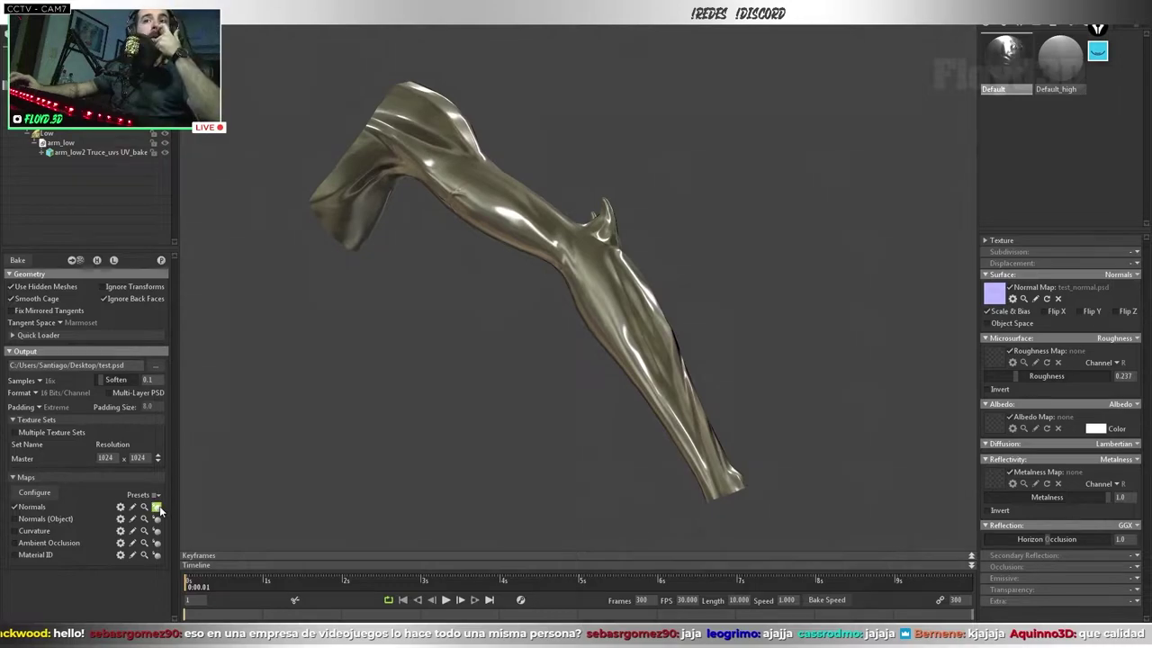
- Preview the normal map again and orbit in close on the elbow
key("1")
left_click_drag(544, 224, 567, 249)
right_click_drag(566, 250, 687, 324)
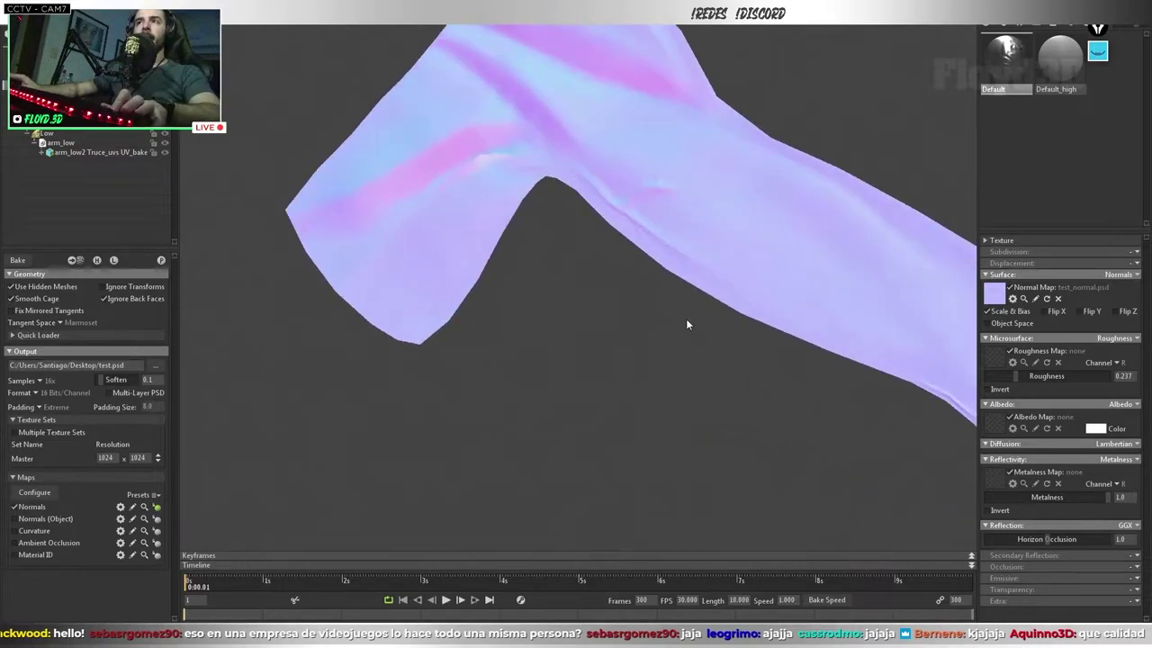
left_click_drag(687, 324, 540, 196)
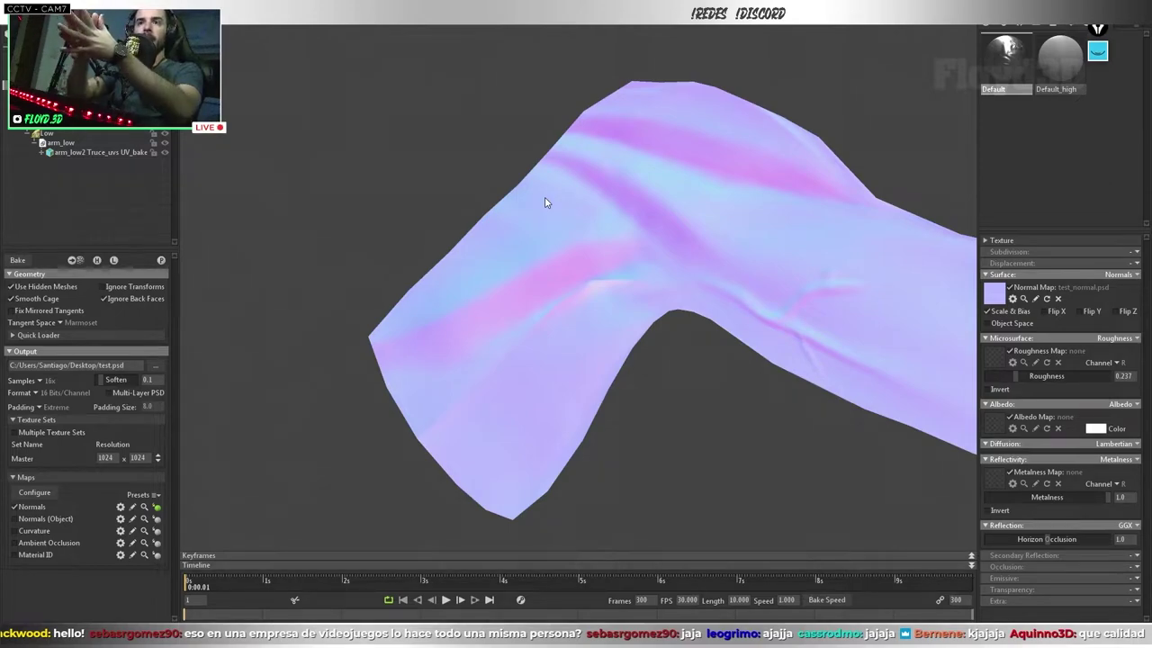
mouse_move(545, 203)
left_mouse_down()
mouse_move(689, 267)
mouse_move(963, 202)
left_mouse_up()
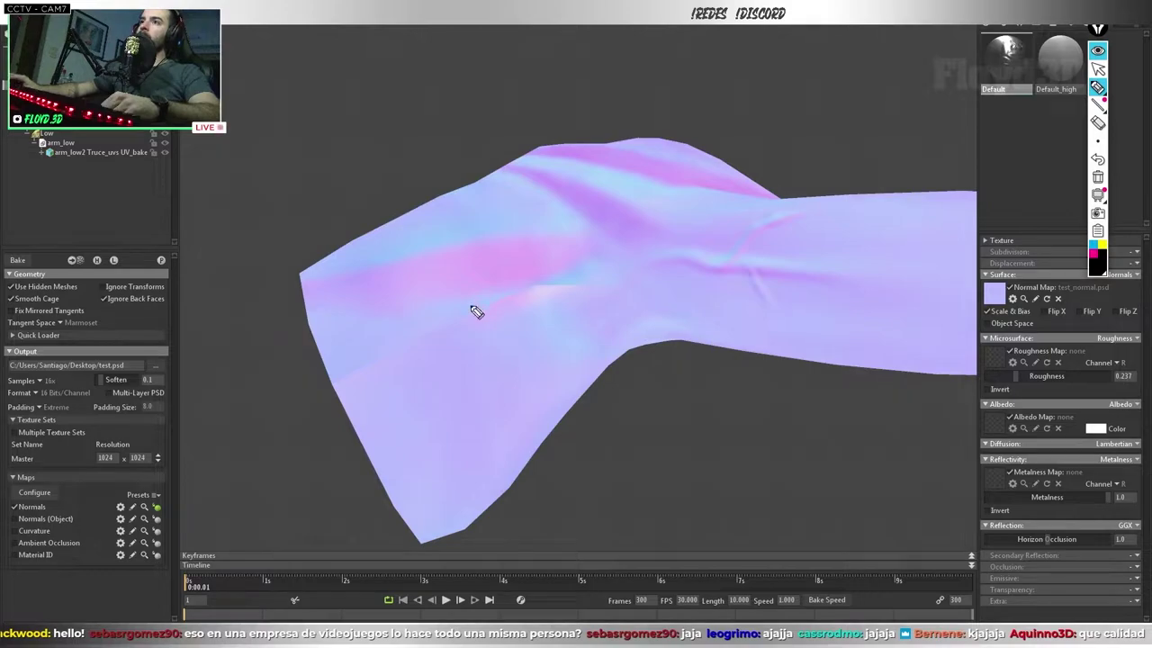
- Sketch marks along the elbow seam, clear them, and disable the normal-map preview
left_click_drag(416, 345, 539, 290)
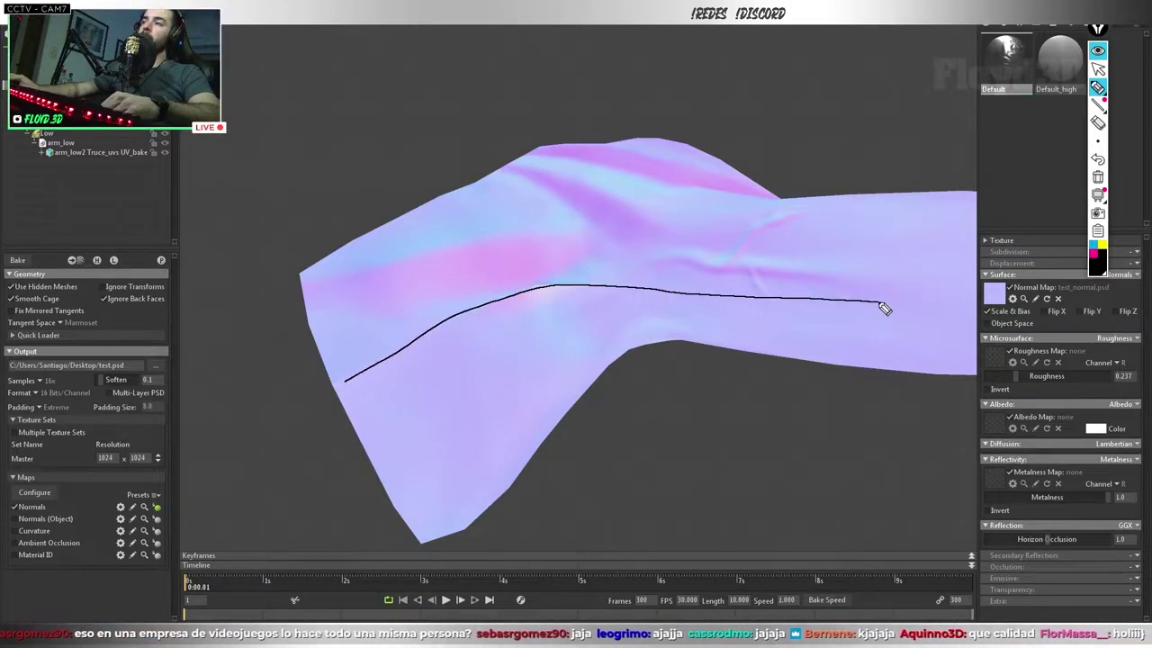
key("ctrl+z")
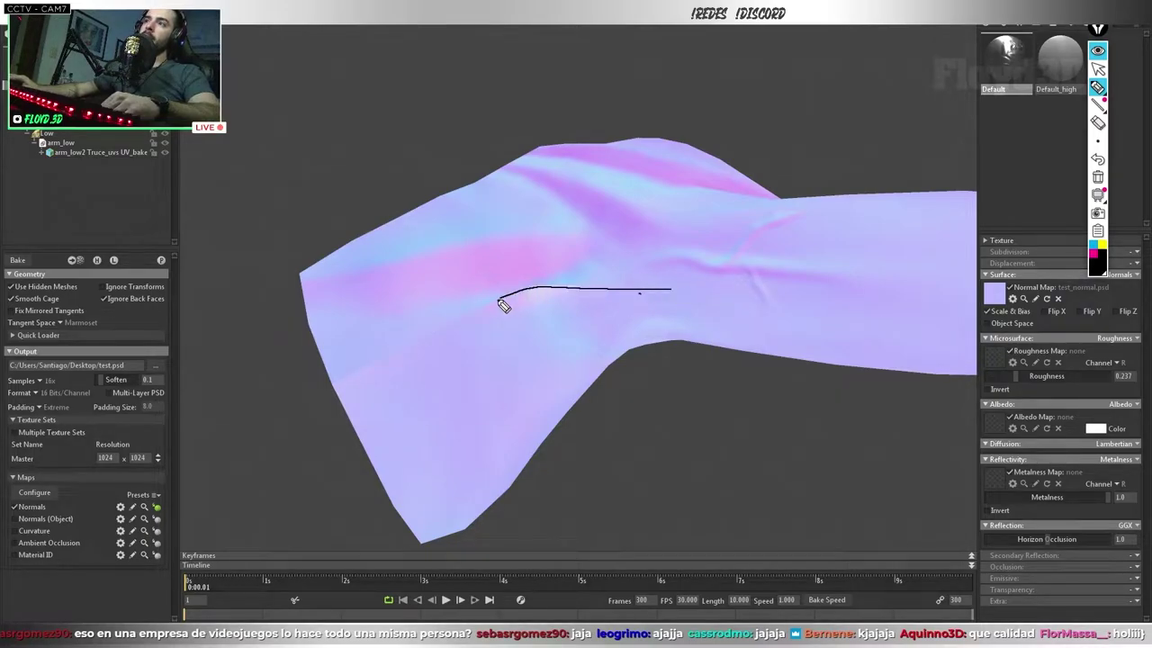
left_click_drag(502, 304, 376, 371)
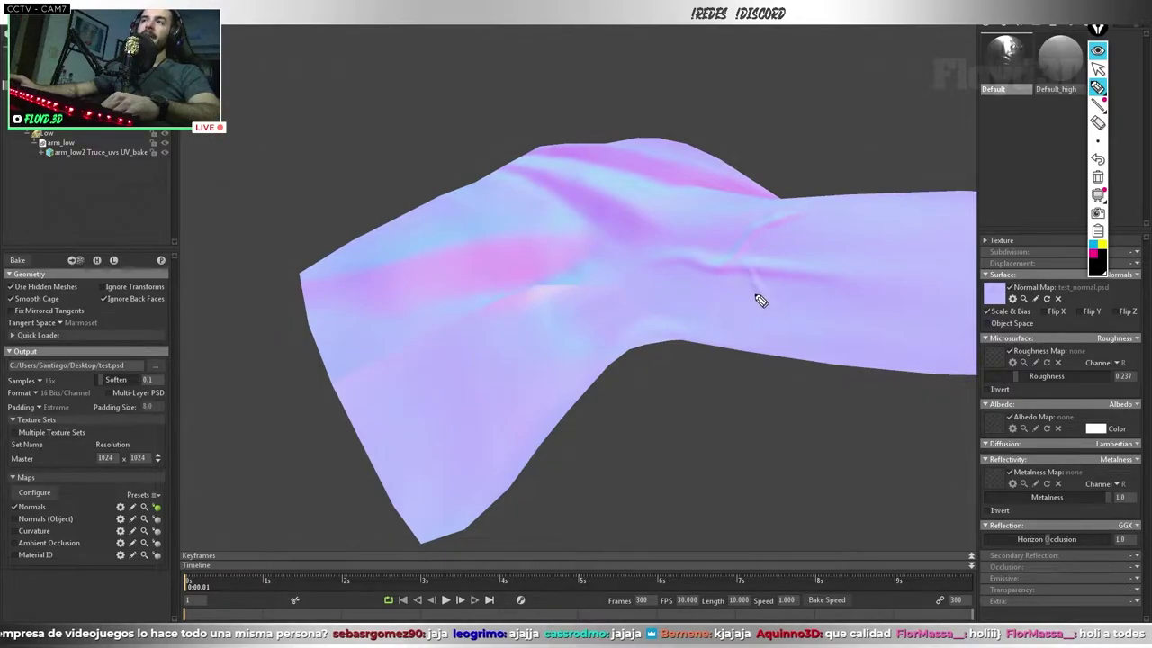
left_click_drag(622, 283, 623, 298)
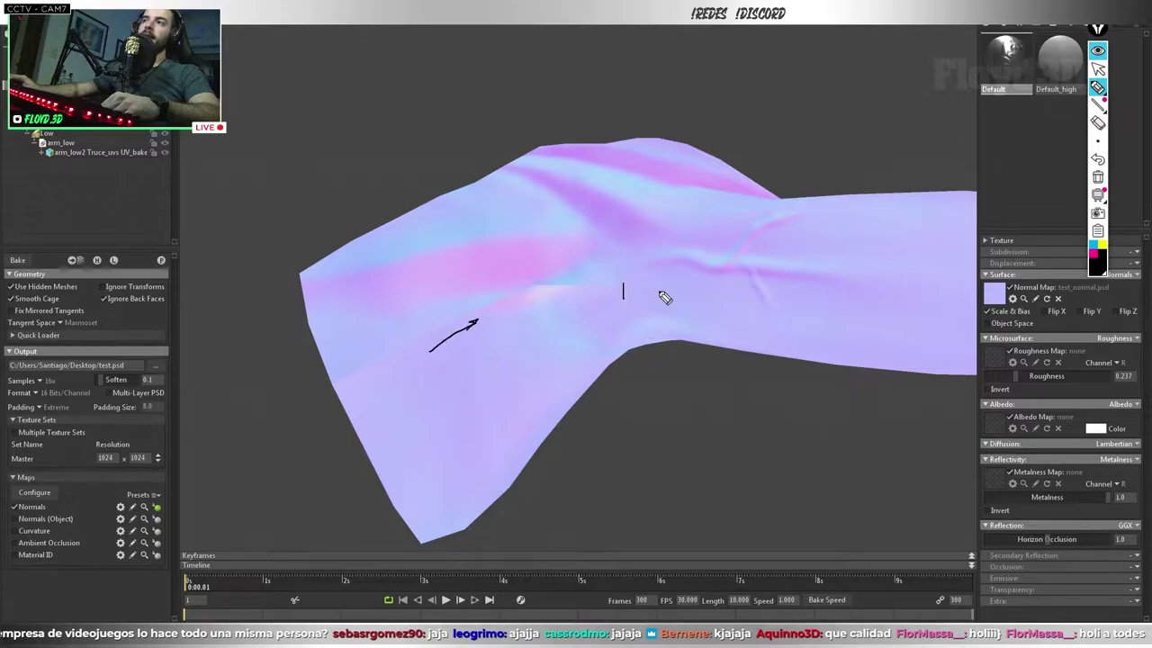
left_click_drag(735, 293, 914, 301)
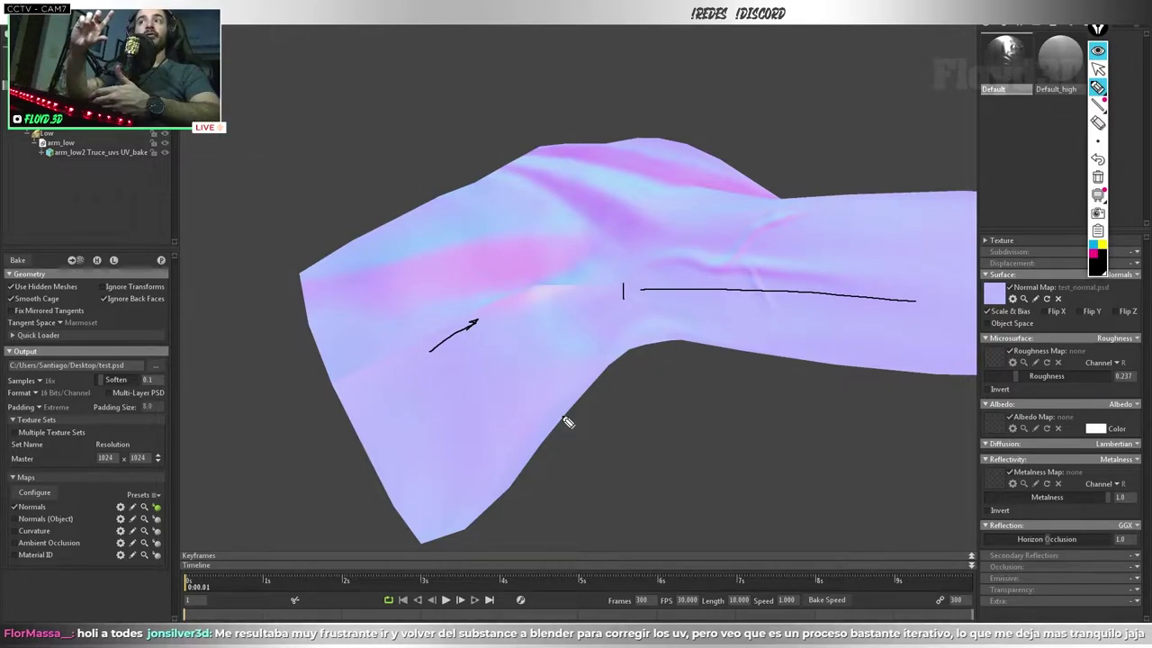
left_click(1098, 177)
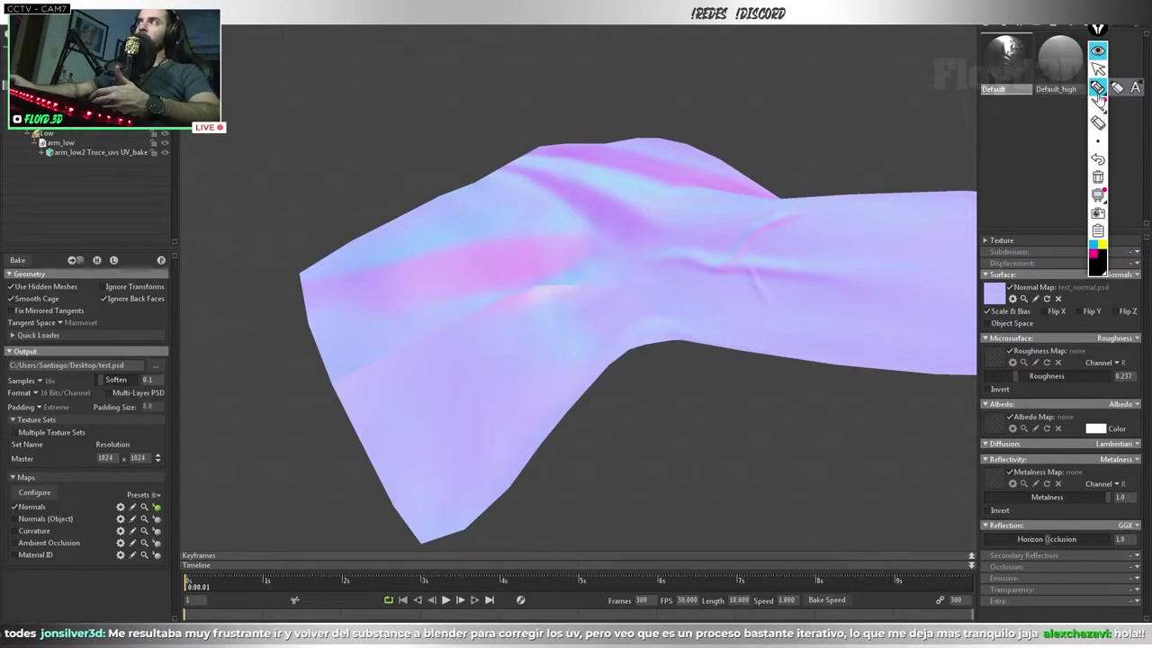
left_click(1097, 80)
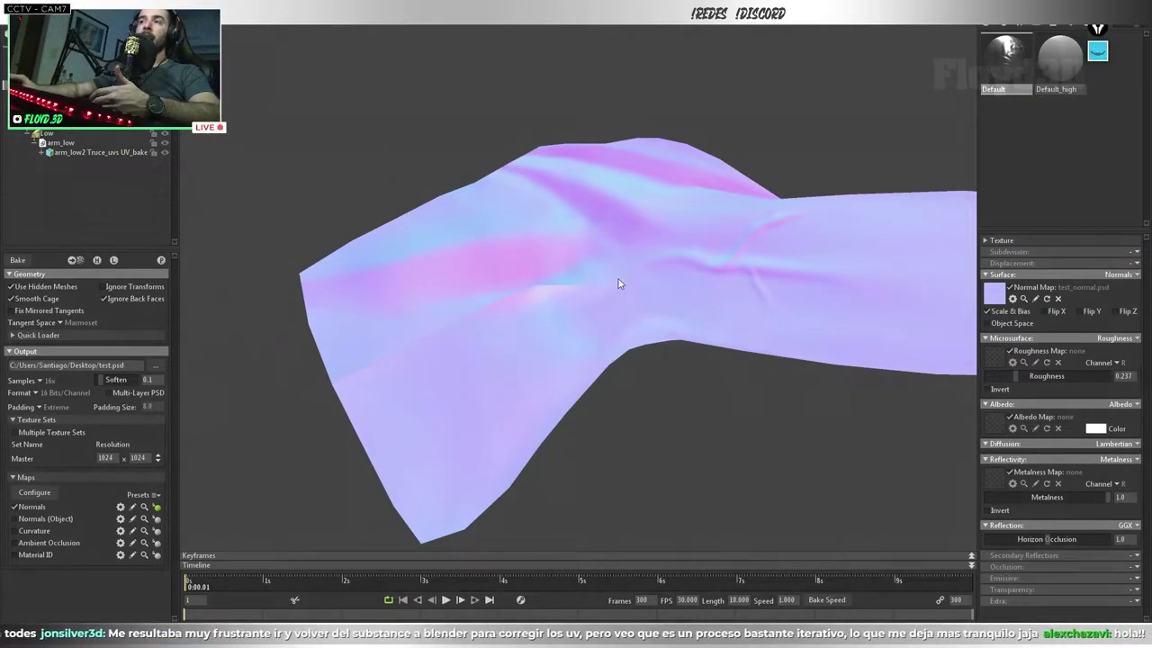
left_click(155, 509)
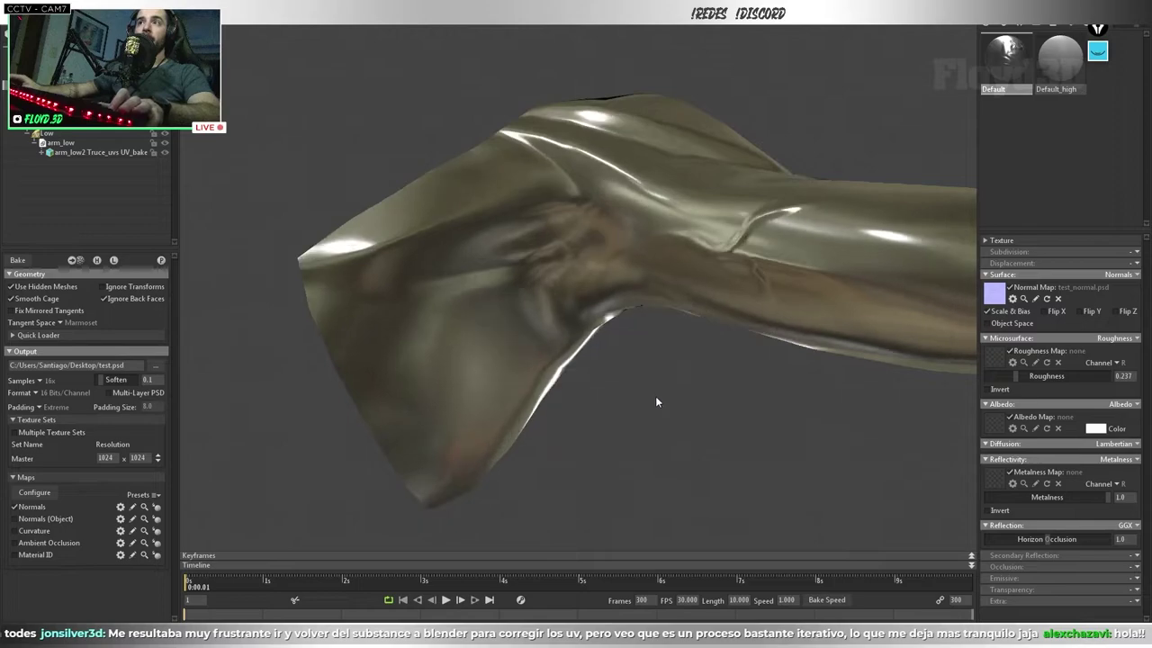
mouse_move(656, 396)
left_mouse_down()
mouse_move(556, 369)
mouse_move(585, 394)
mouse_move(639, 354)
mouse_move(523, 371)
mouse_move(631, 369)
mouse_move(663, 297)
mouse_move(631, 383)
left_mouse_up()
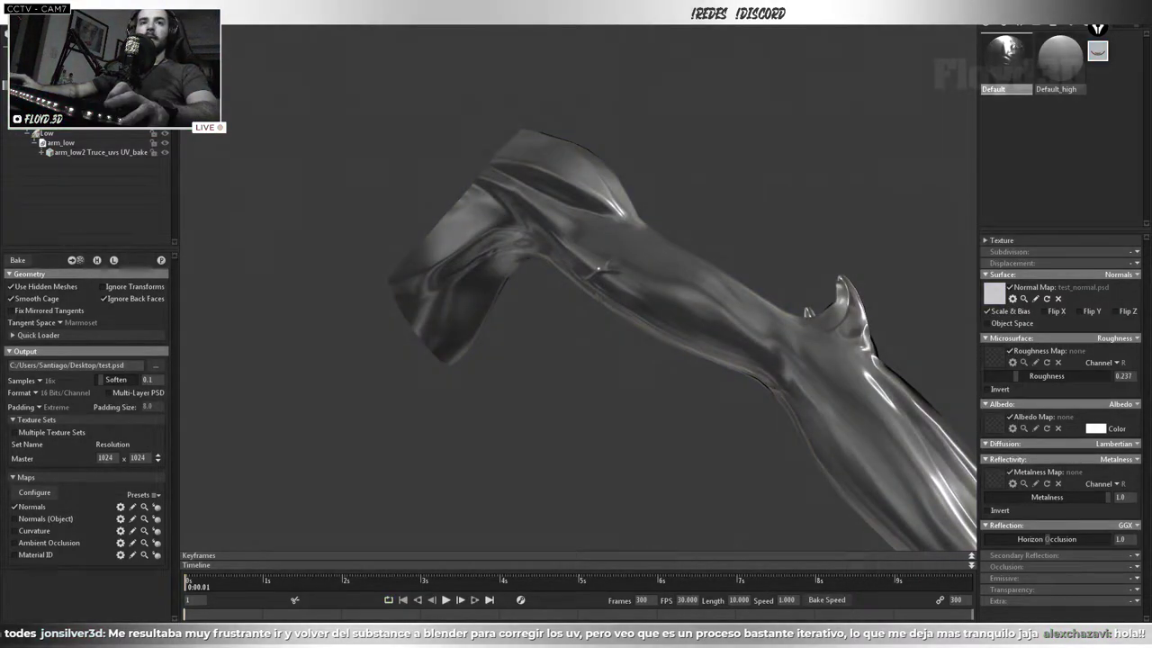
- In Maya, zoom to the elbow seam and select a face beside it in Face mode
key("alt+Tab")
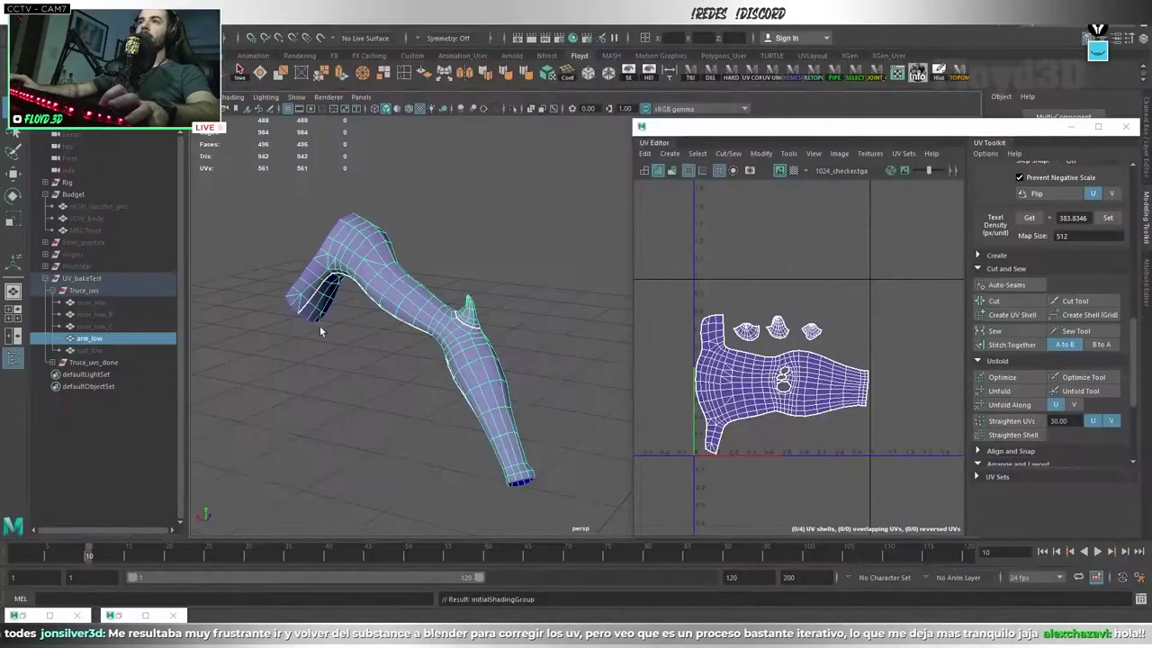
mouse_move(504, 324)
left_mouse_down("alt")
mouse_move(456, 358)
mouse_move(518, 385)
left_mouse_up("alt")
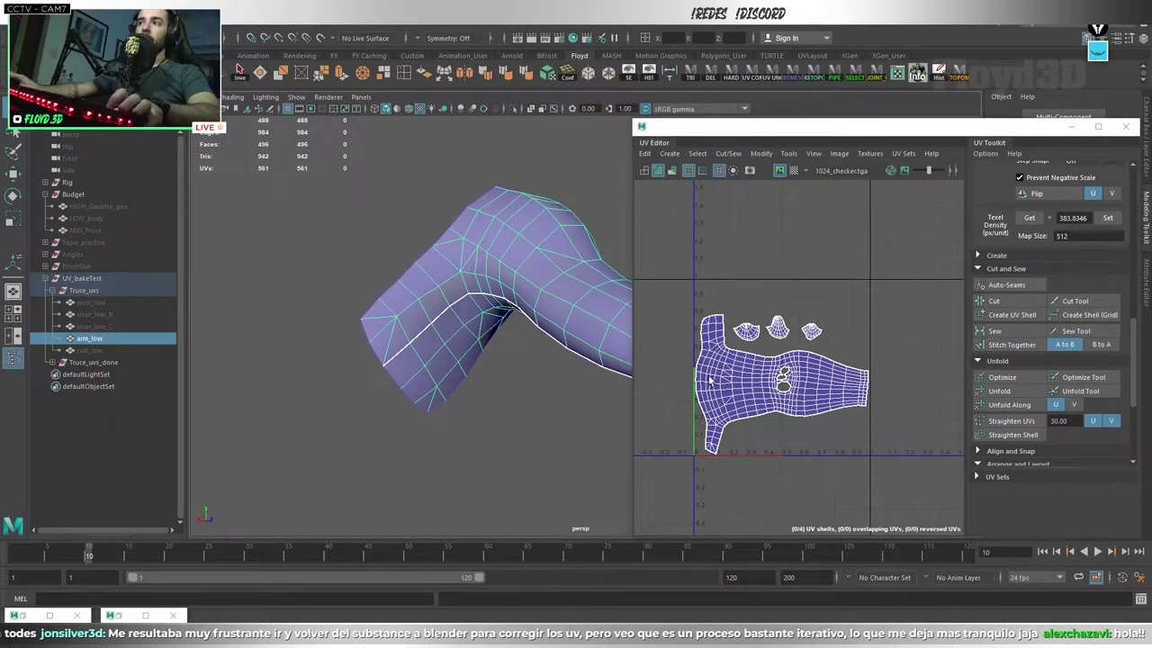
left_click_drag(504, 297, 450, 270, "alt")
right_click_drag(462, 231, 421, 264)
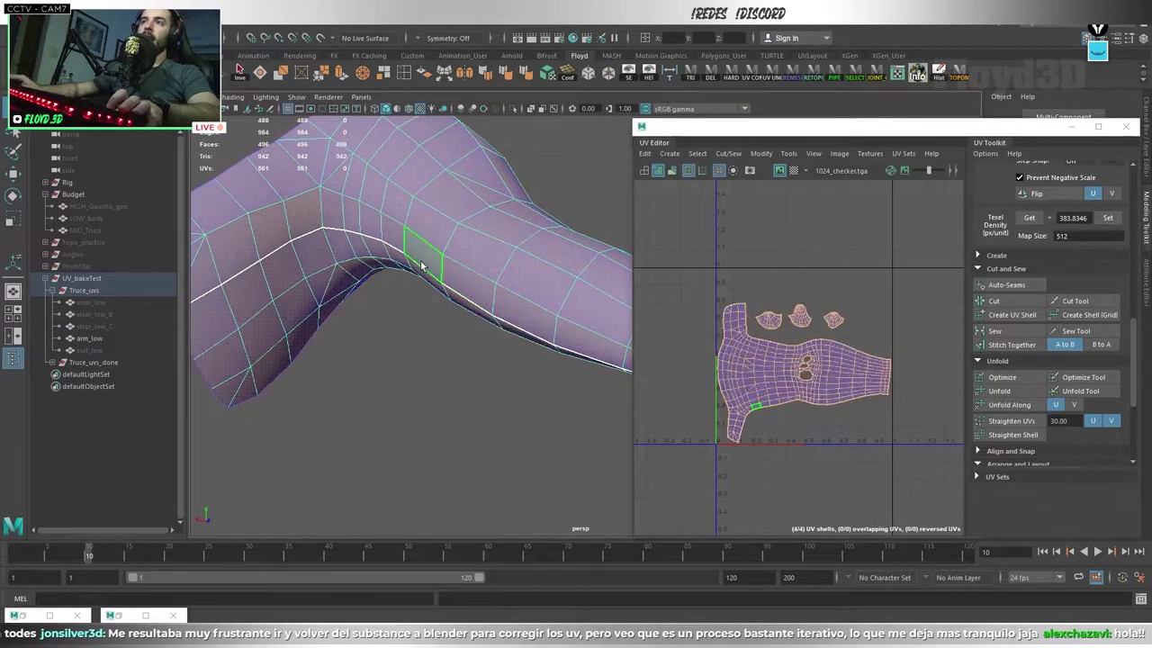
left_click(421, 264)
scroll(792, 347, "up", 3)
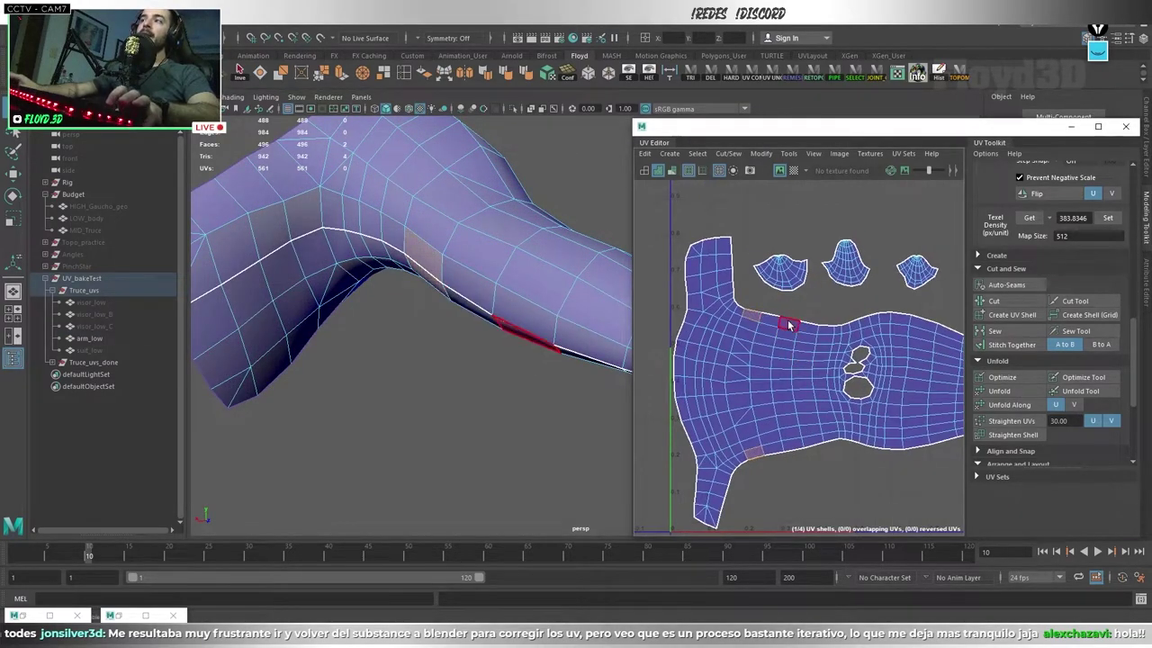
- Highlight the stretched UV shell edge and select a strip of faces along the seam
left_click(1097, 50)
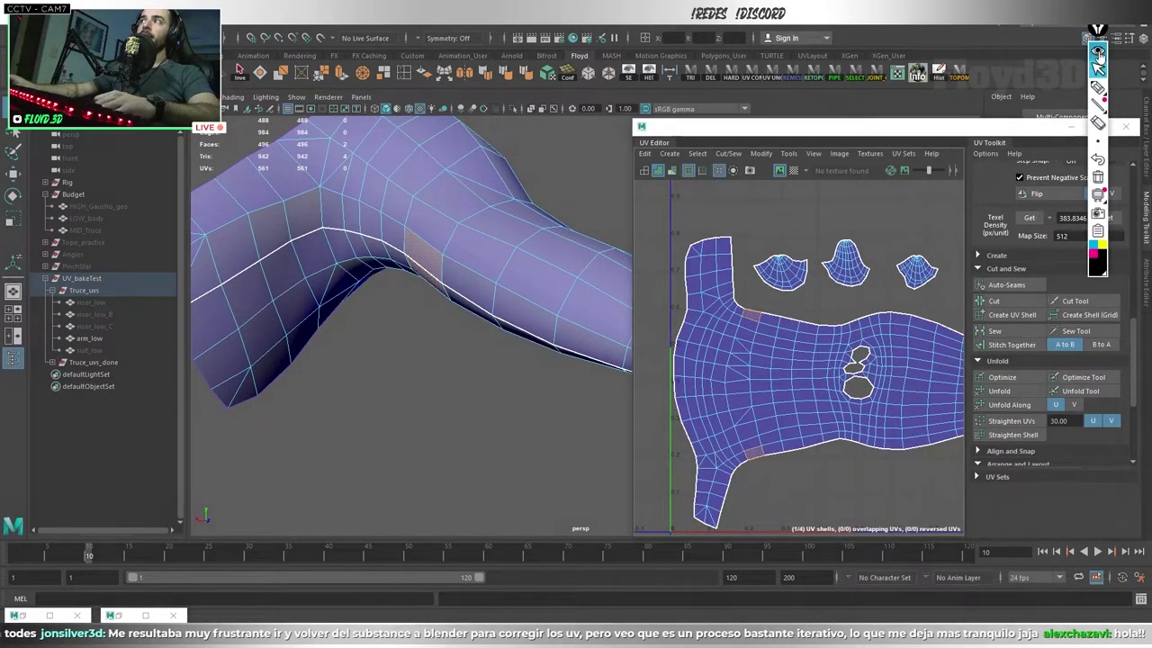
left_click(1098, 87)
left_click_drag(833, 317, 790, 321)
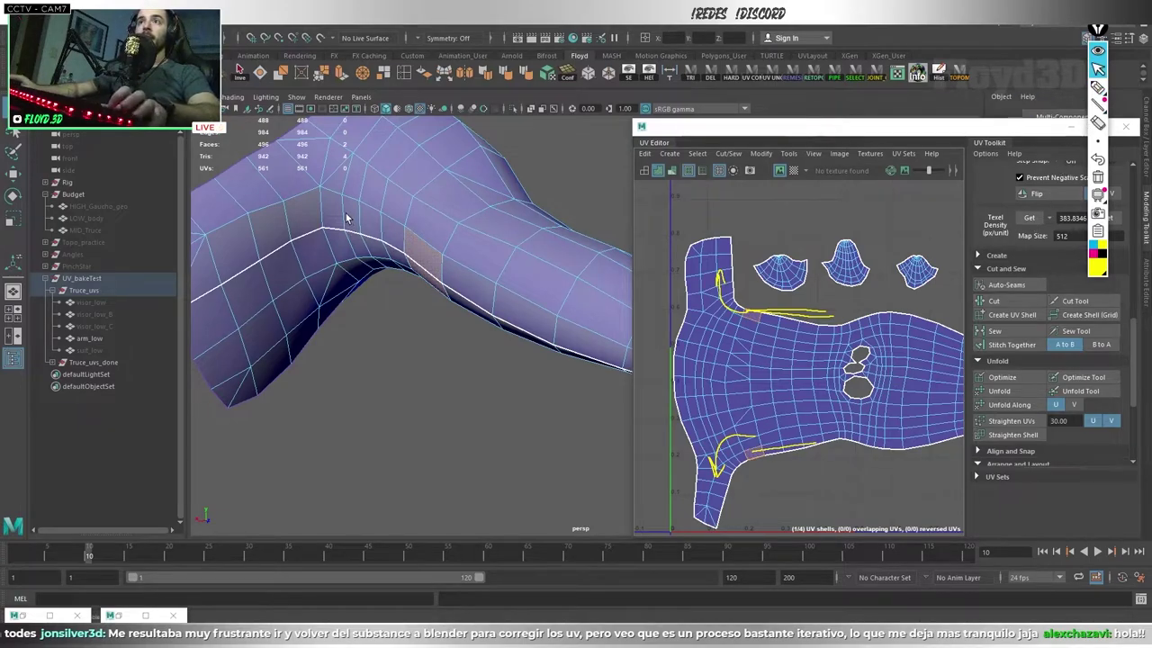
left_click_drag(309, 206, 283, 261)
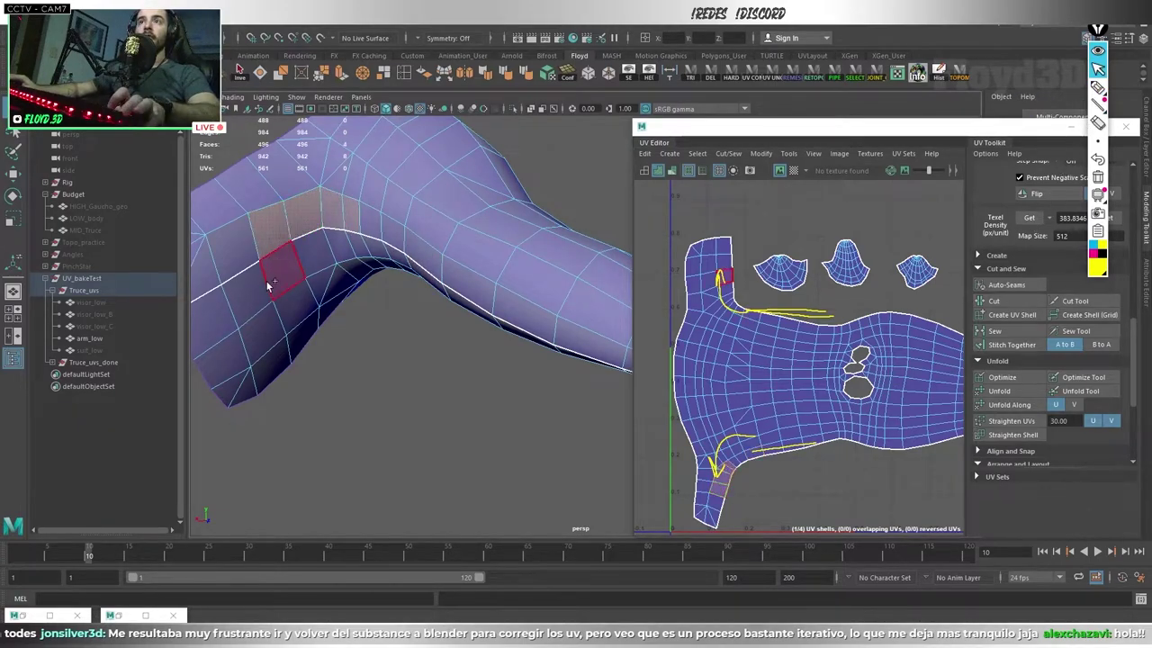
left_click(326, 254, "shift")
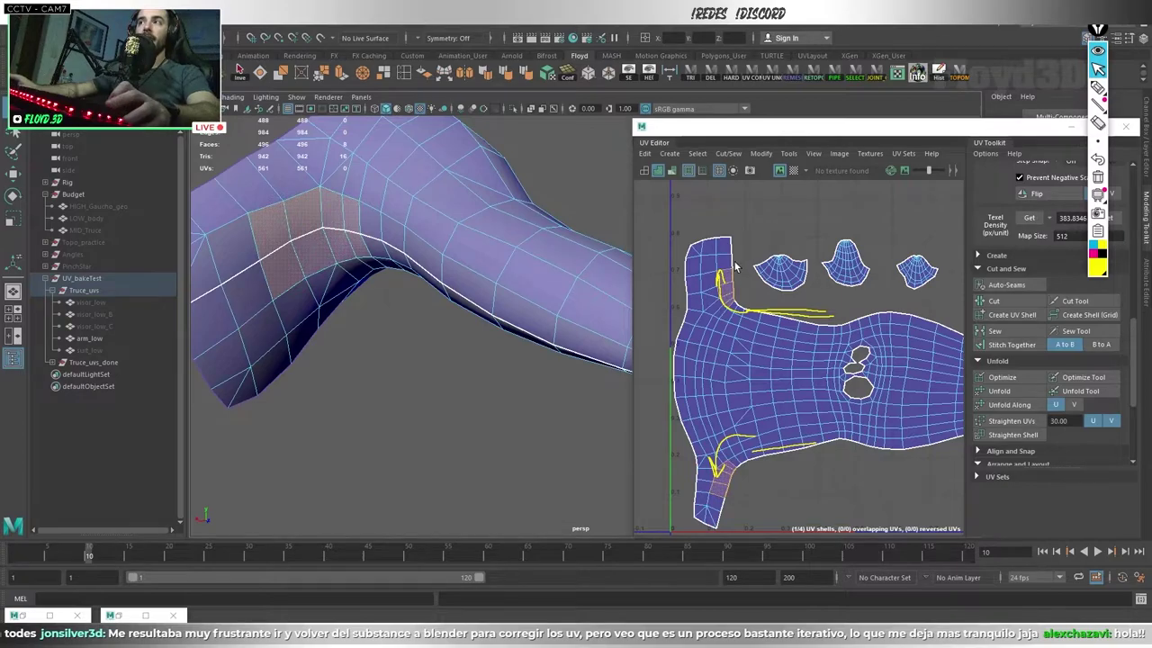
key("alt+Tab")
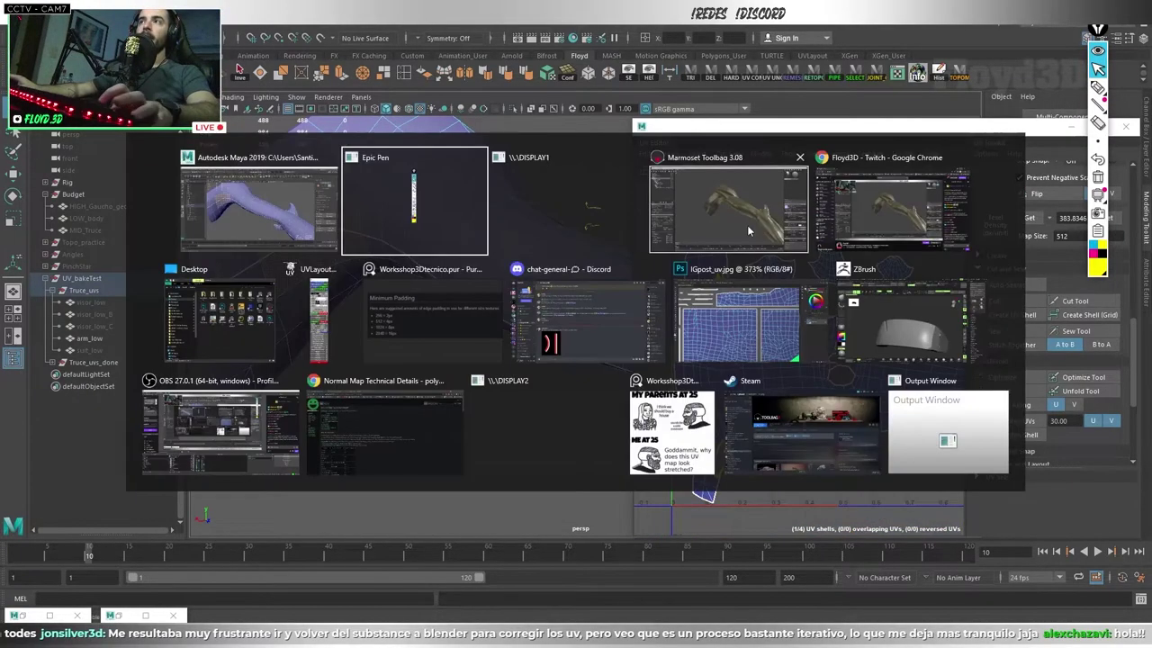
mouse_move(488, 291)
left_mouse_down()
mouse_move(500, 232)
mouse_move(315, 409)
left_mouse_up()
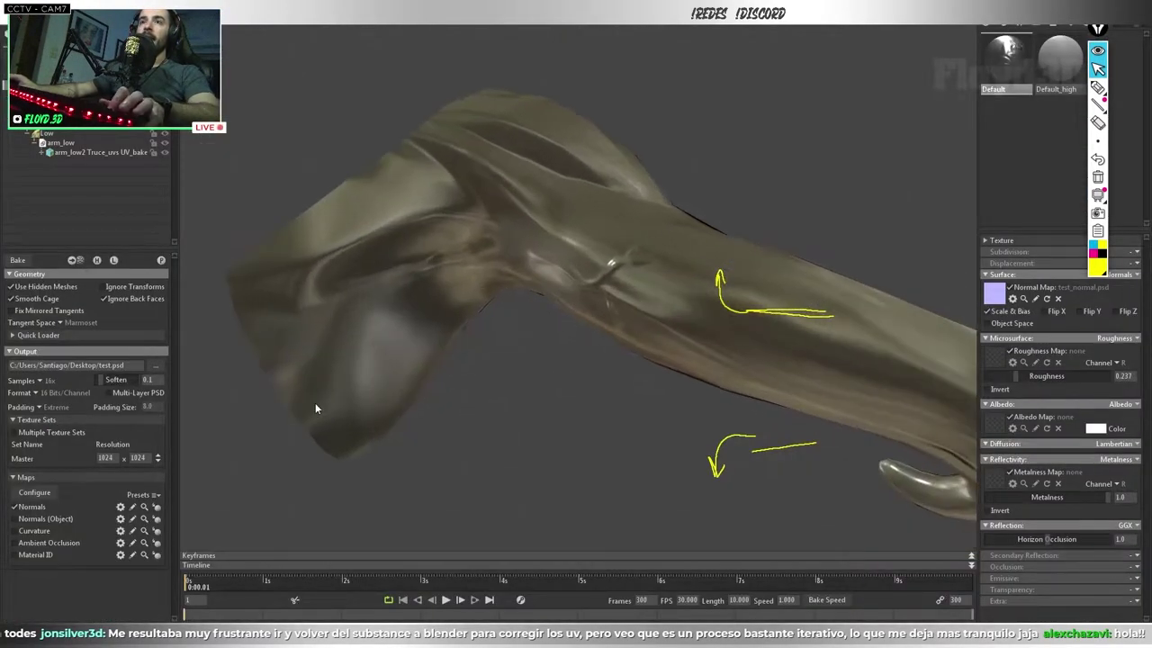
left_click(155, 507)
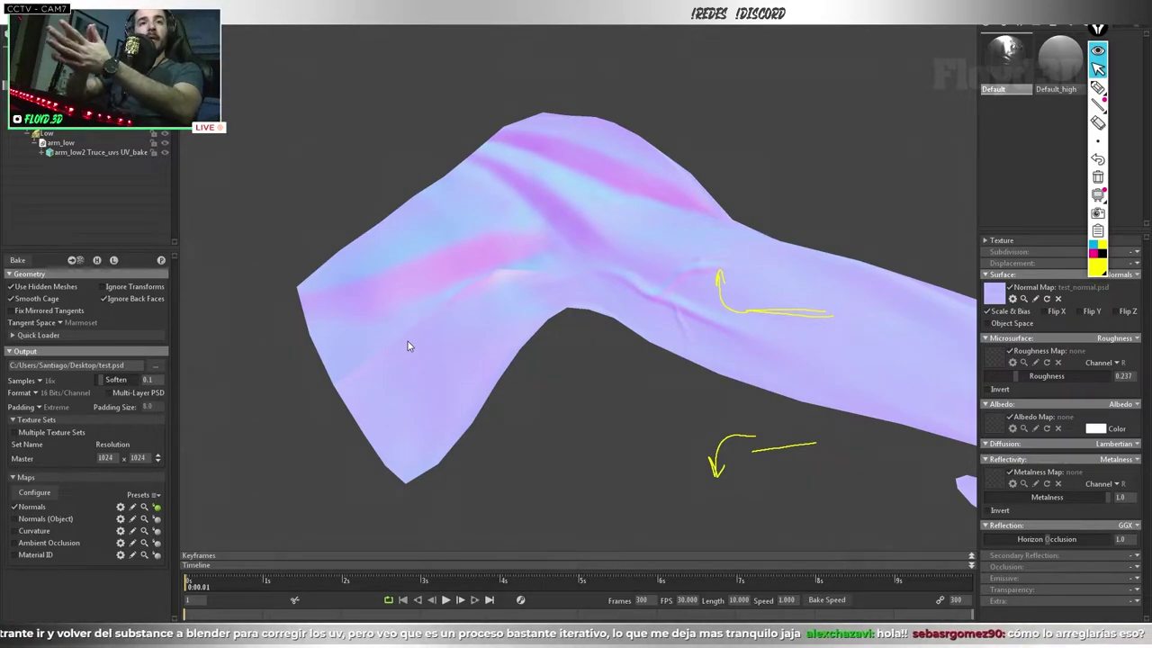
left_click(157, 508)
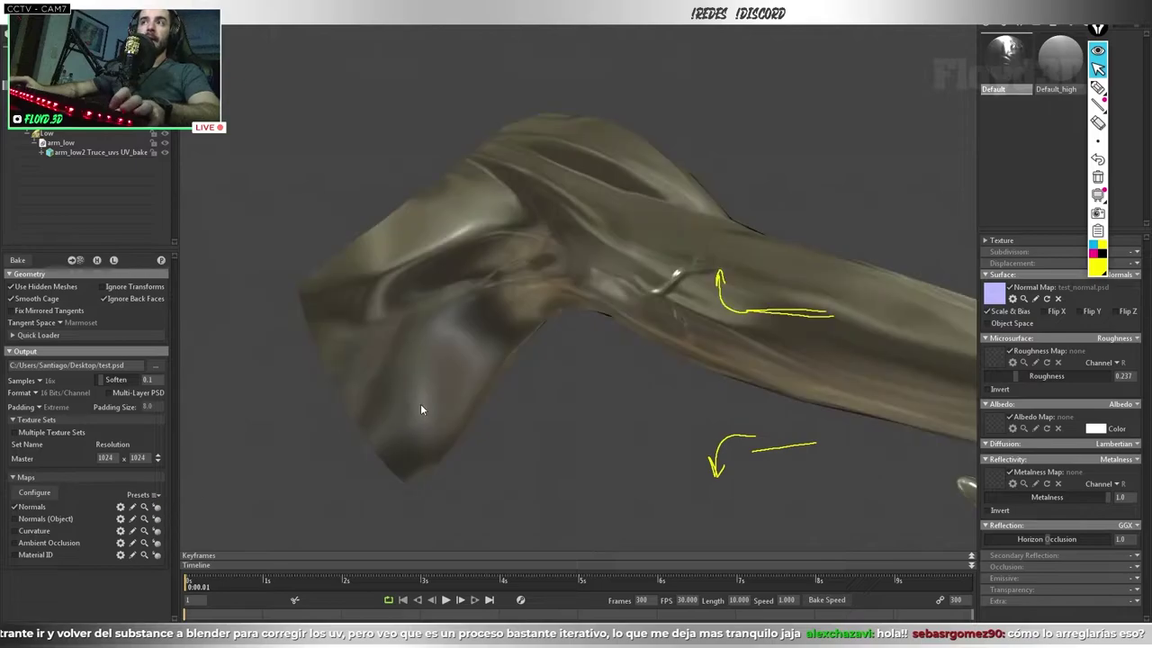
mouse_move(420, 403)
left_mouse_down()
mouse_move(678, 366)
mouse_move(610, 349)
mouse_move(653, 357)
left_mouse_up()
key("alt+Tab")
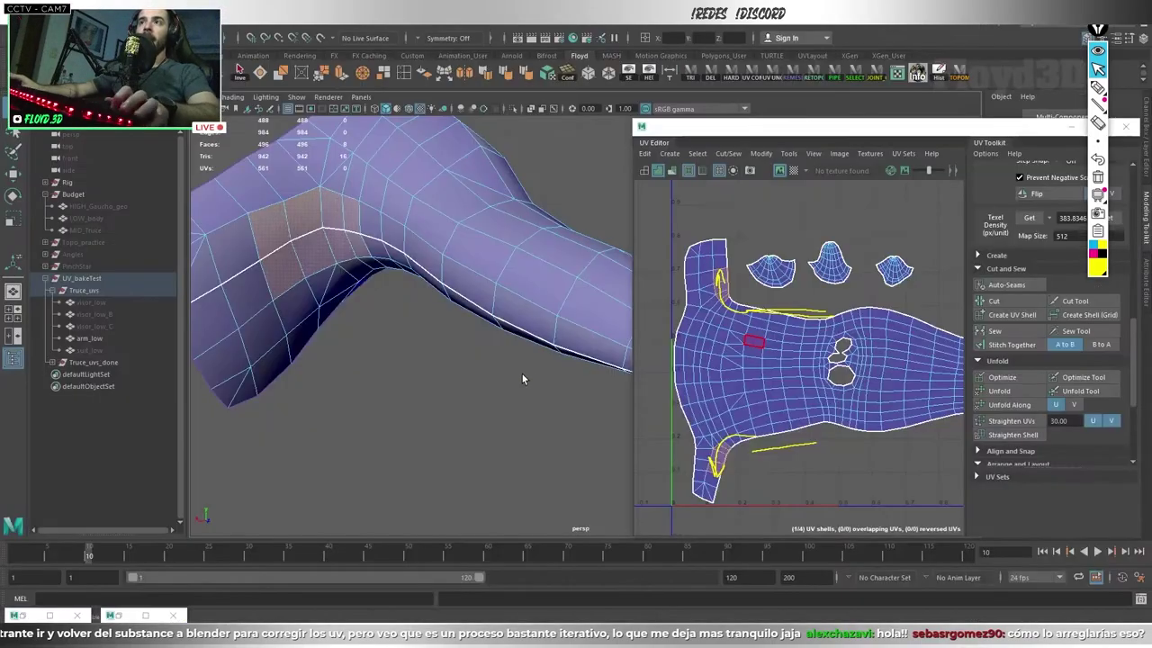
- Back in Maya, orbit around and select the arm mesh
left_click(522, 373)
mouse_move(573, 269)
left_mouse_down("alt")
mouse_move(412, 257)
mouse_move(492, 401)
mouse_move(477, 420)
mouse_move(460, 316)
left_mouse_up("alt")
left_click(391, 354)
scroll(391, 354, "up", 3)
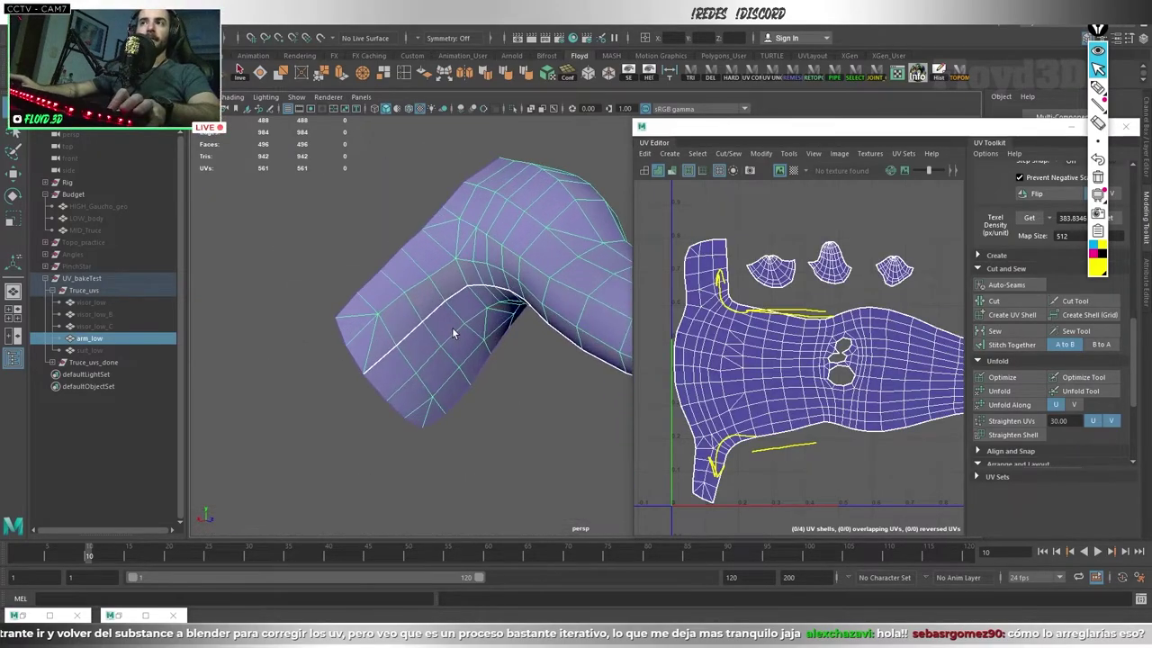
scroll(450, 327, "up", 4)
- Reselect arm_low and export it as an OBJ to the Desktop folder
double_click(502, 249)
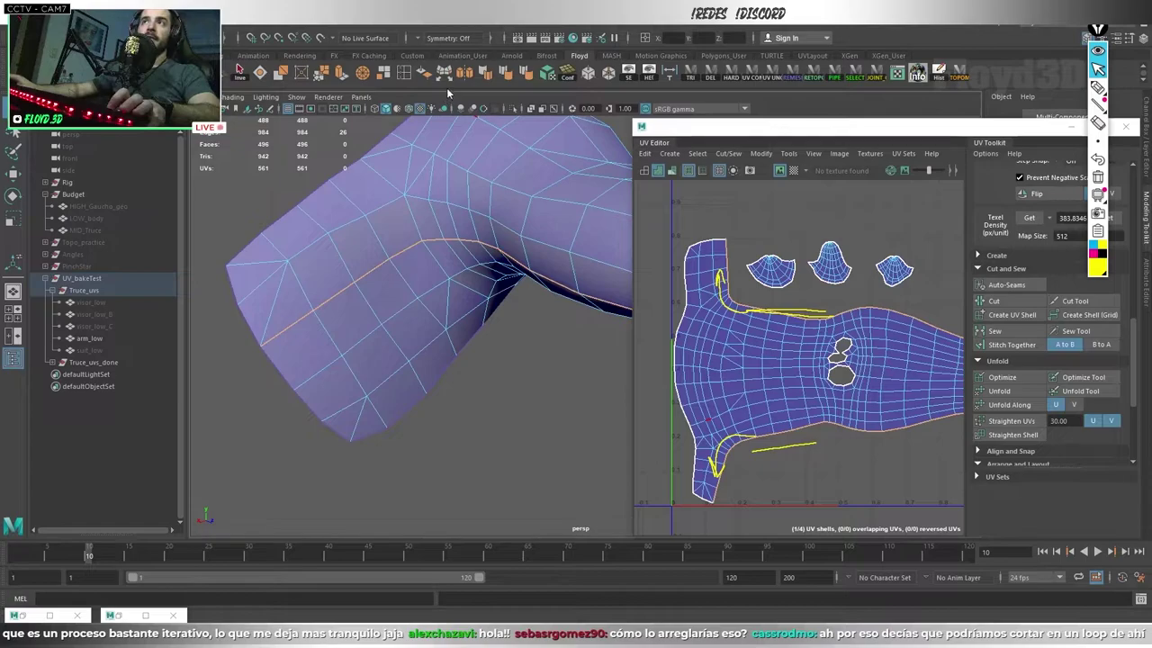
left_click(534, 381)
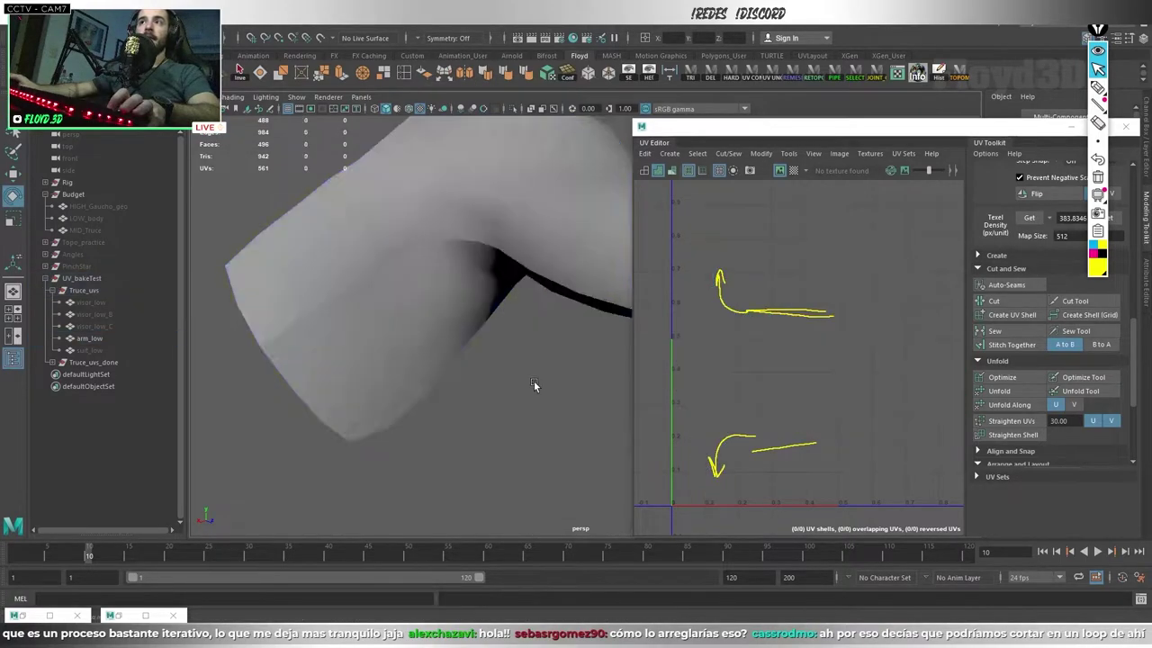
left_click(415, 311)
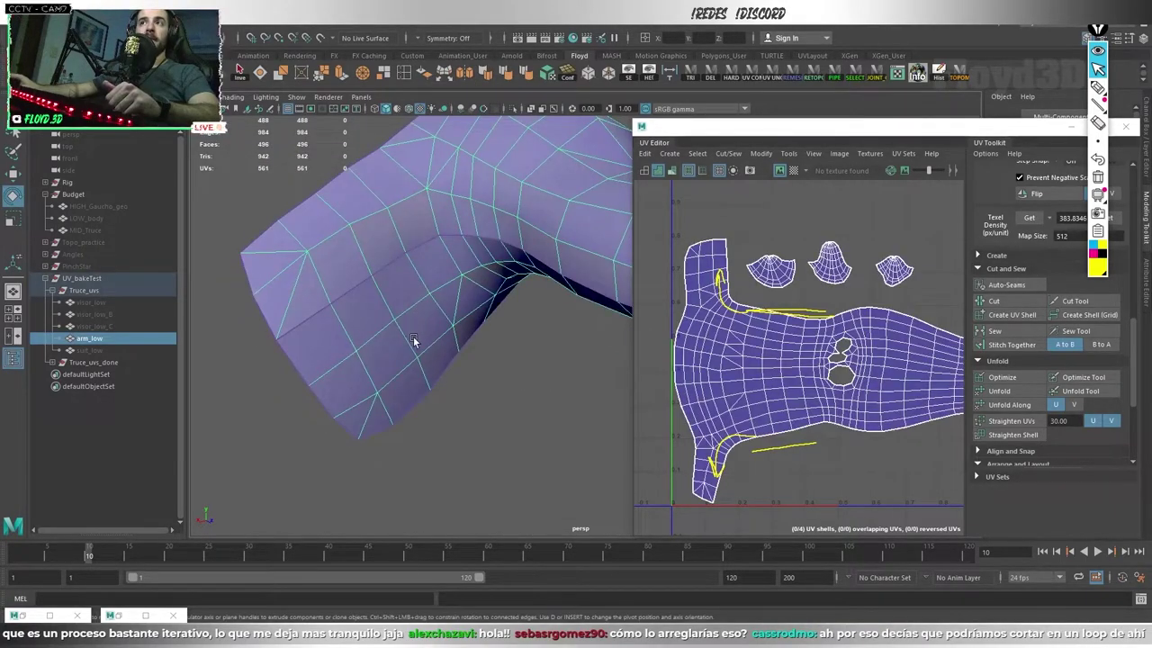
left_click(690, 75)
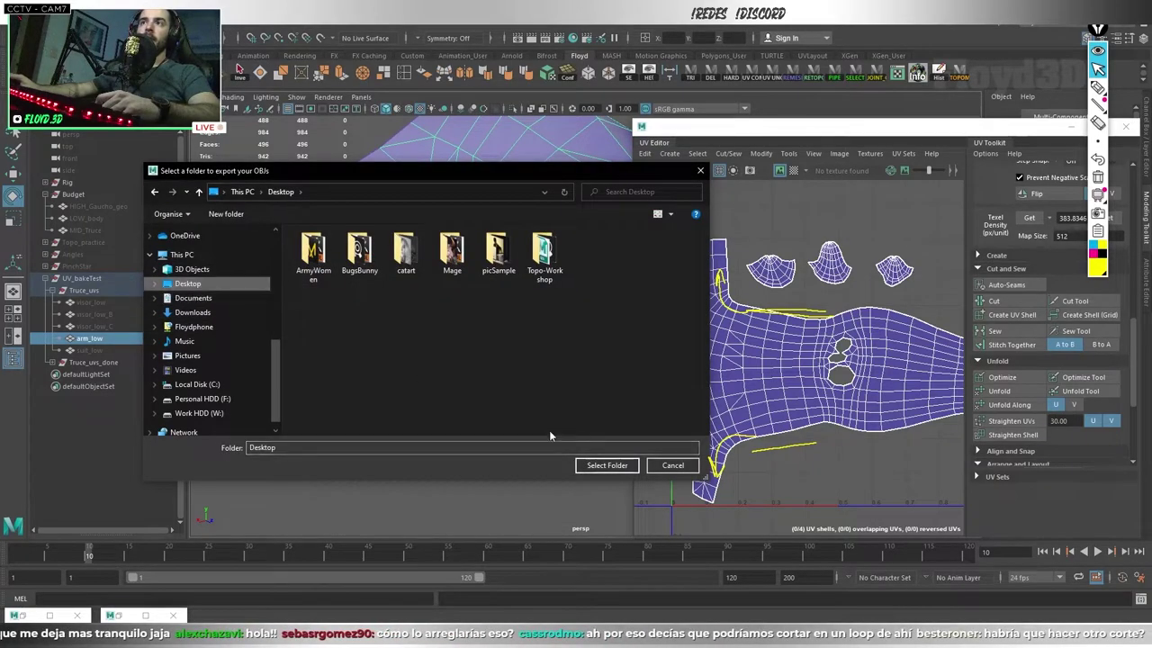
left_click(598, 466)
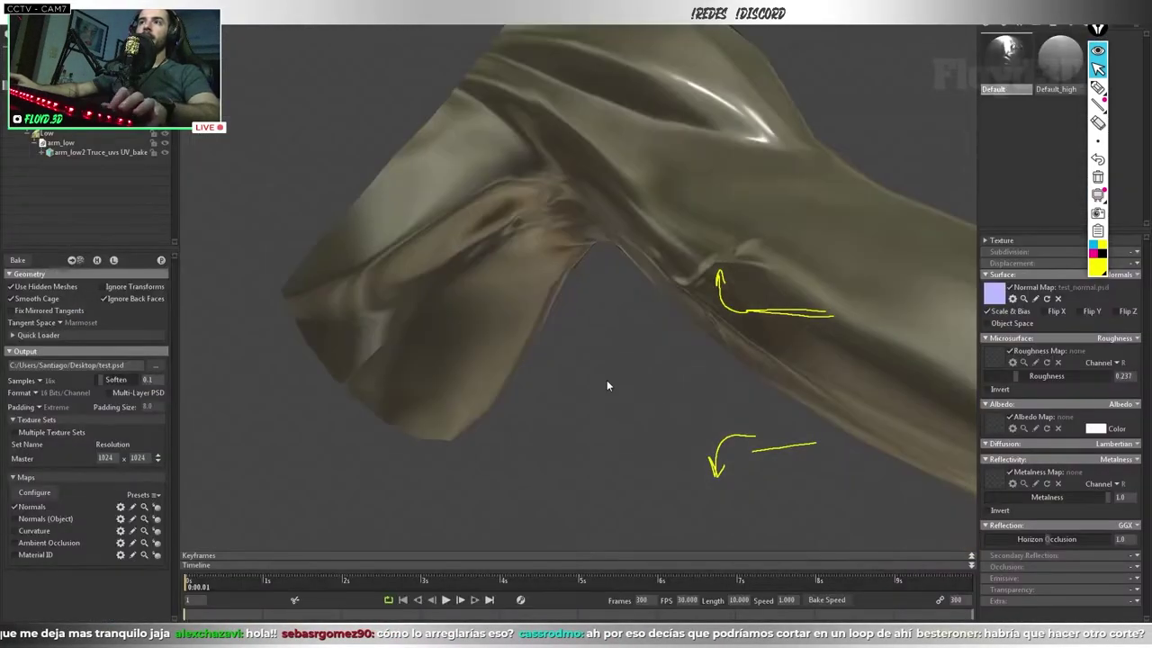
- Orbit to the elbow, enable the baked Normals preview, and switch to Maya
mouse_move(606, 385)
left_mouse_down()
mouse_move(494, 265)
mouse_move(522, 190)
mouse_move(514, 343)
left_mouse_up()
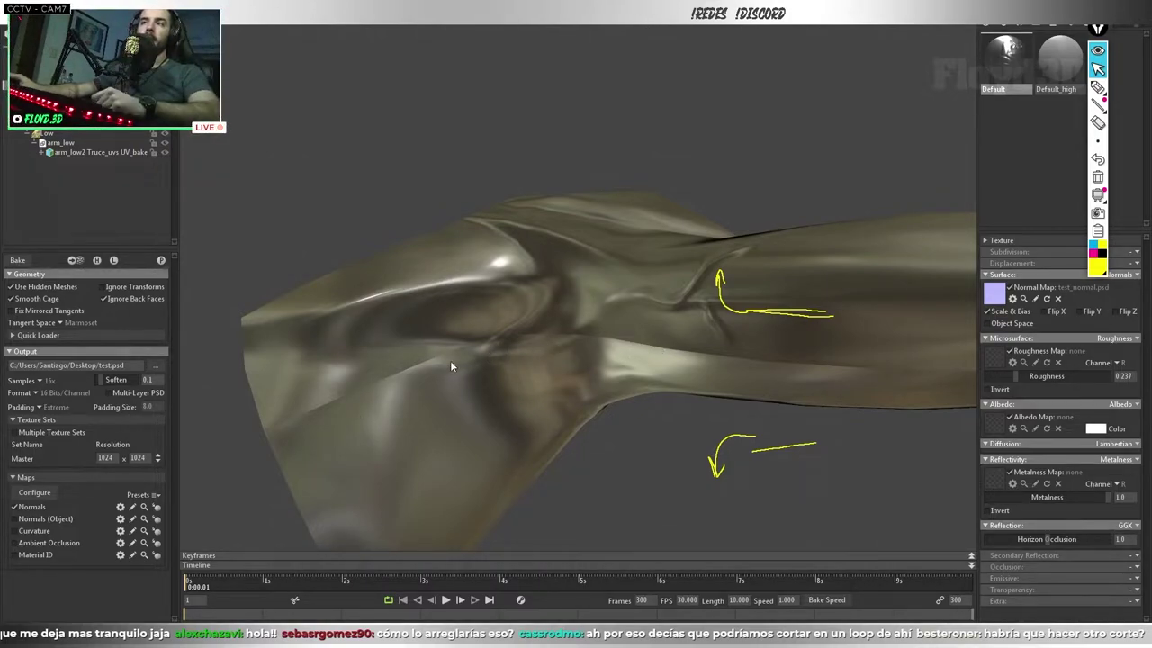
left_click_drag(689, 346, 633, 343)
left_click(157, 506)
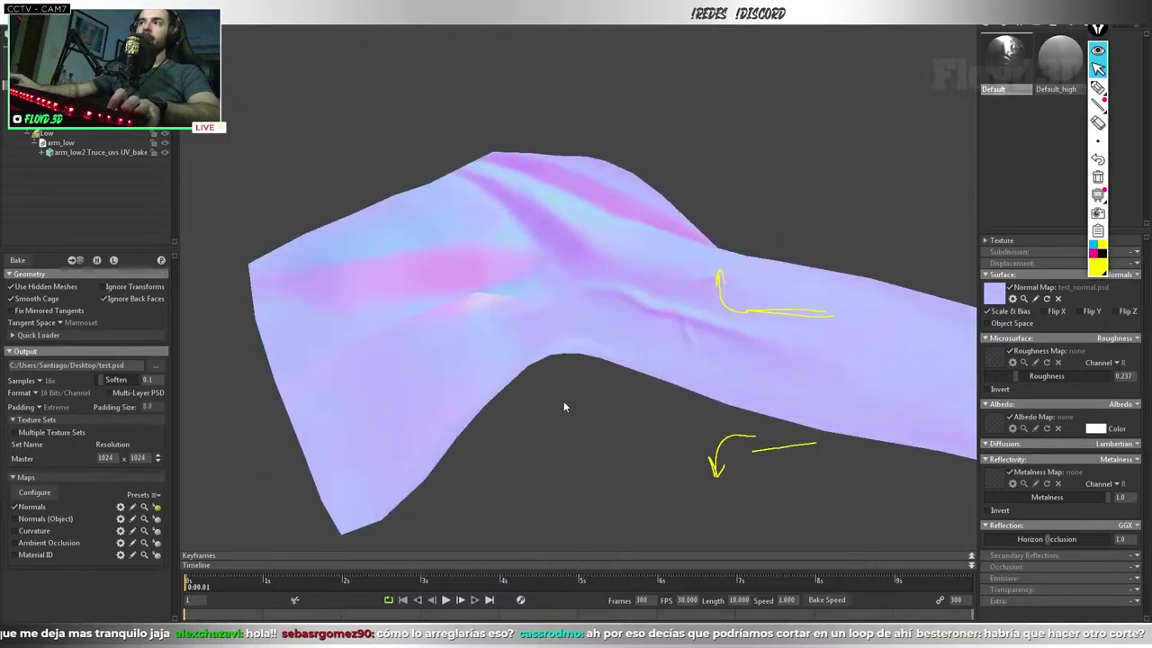
key("alt+Tab")
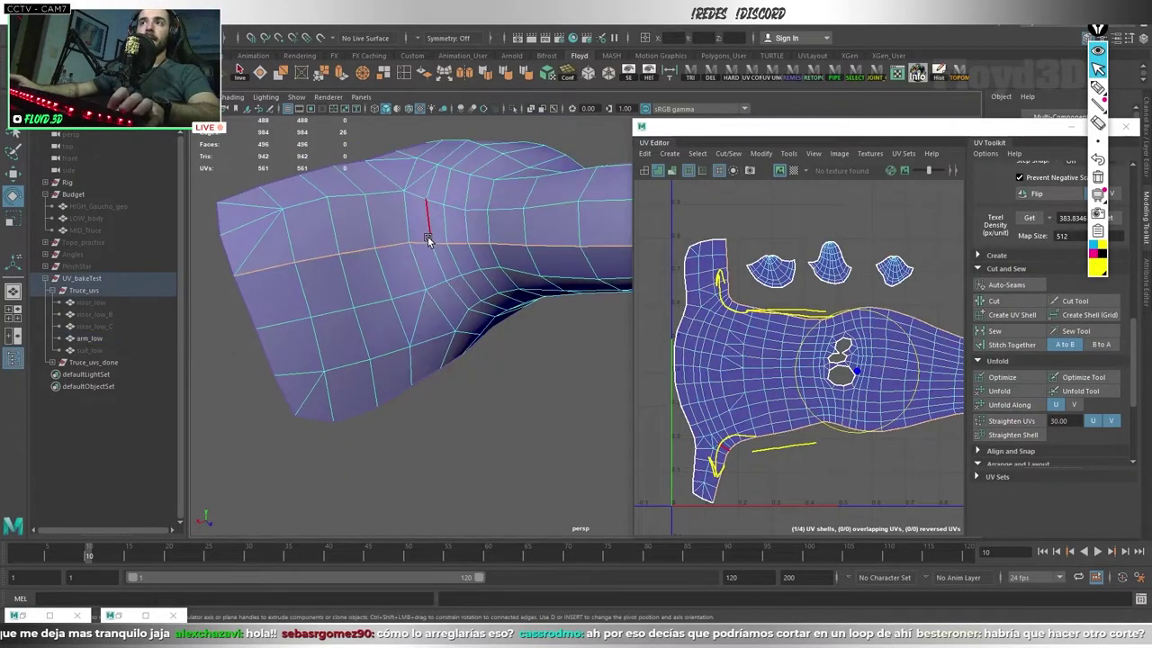
mouse_move(440, 244)
left_mouse_down("alt")
mouse_move(496, 385)
mouse_move(488, 372)
left_mouse_up("alt")
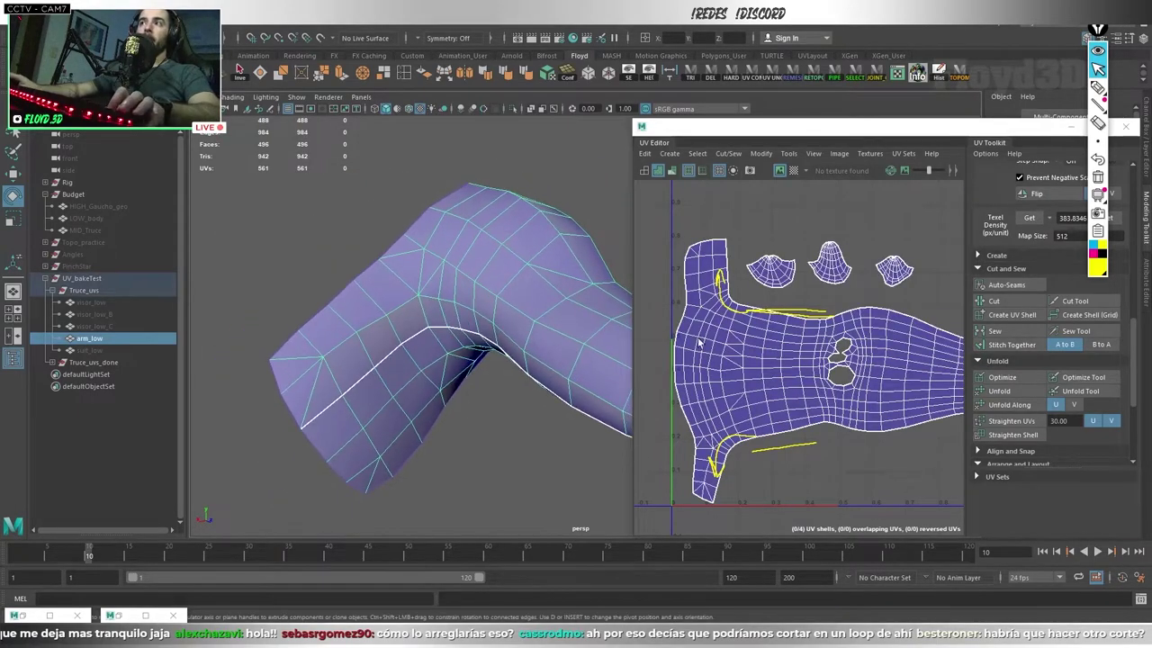
left_click(418, 280)
left_click_drag(417, 280, 360, 270, "alt")
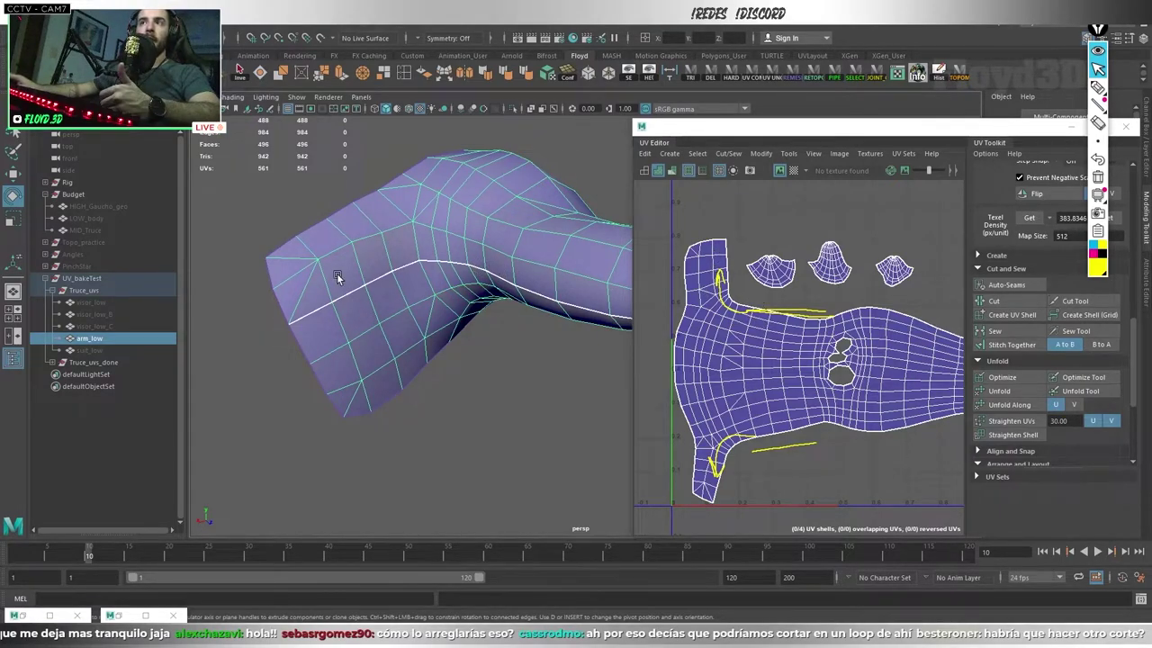
left_click_drag(363, 291, 340, 257, "alt")
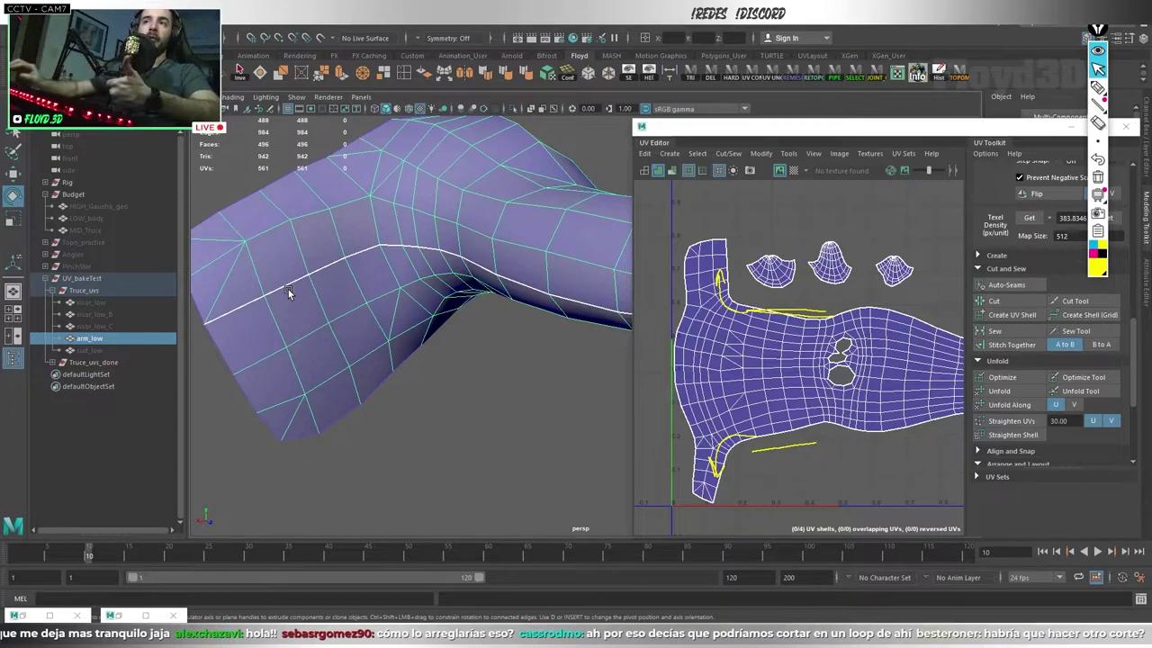
left_click_drag(329, 352, 462, 339, "alt")
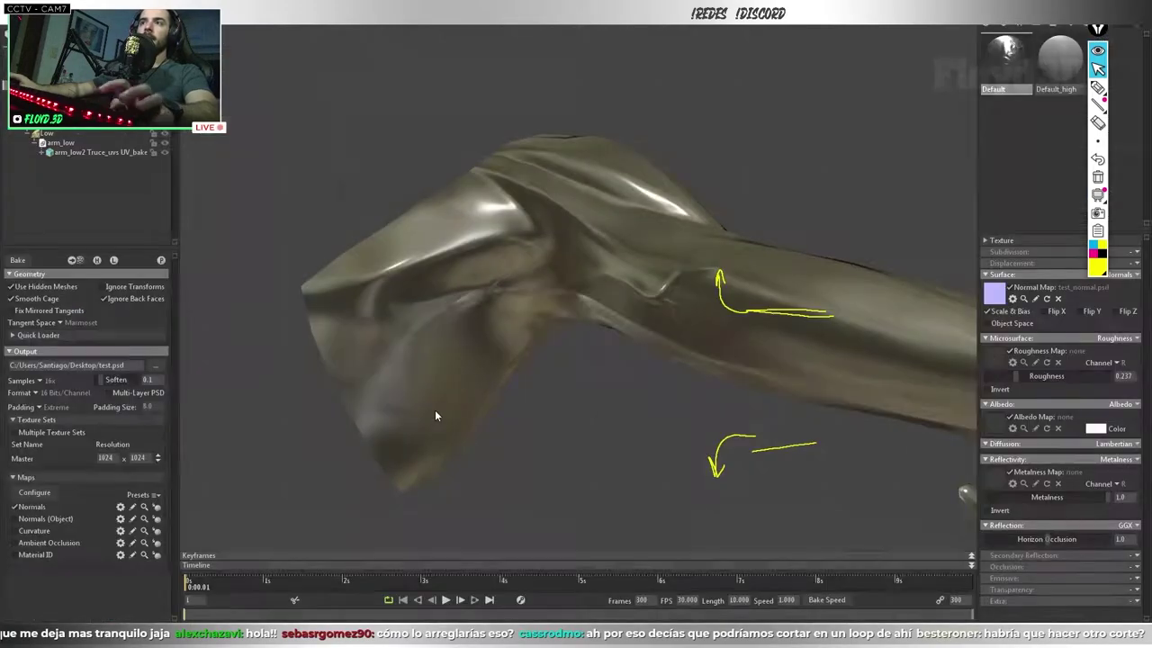
- Select the arm, view its normal-map bake preview, then return to shaded view
left_click_drag(434, 416, 486, 293)
left_click(485, 293)
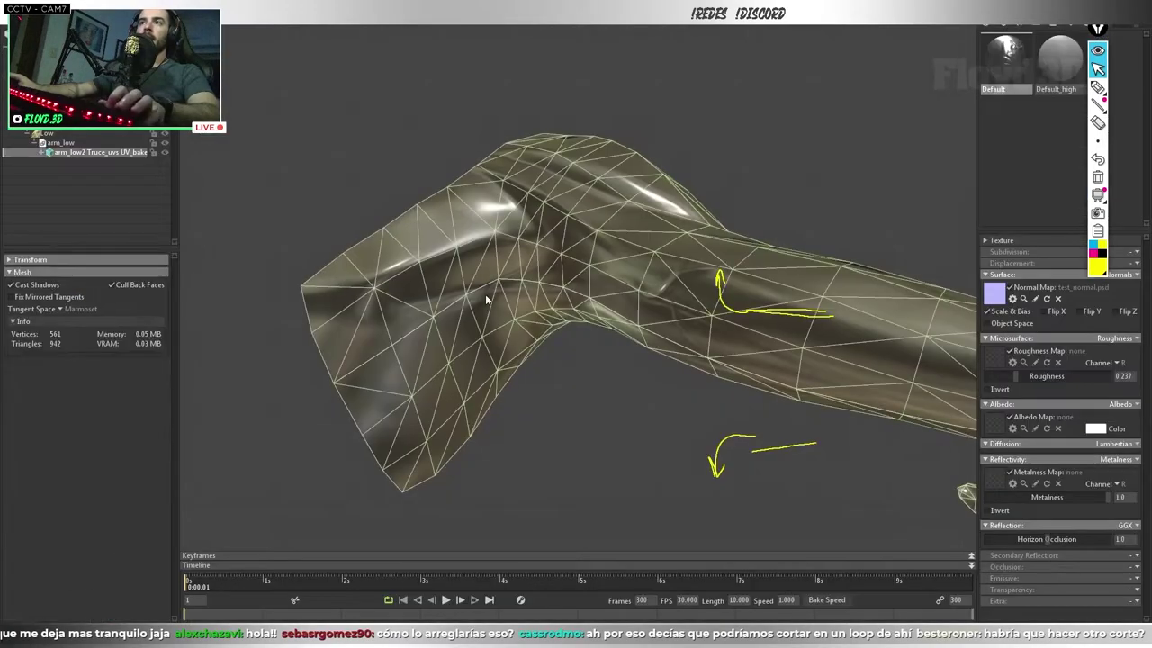
left_click(531, 409)
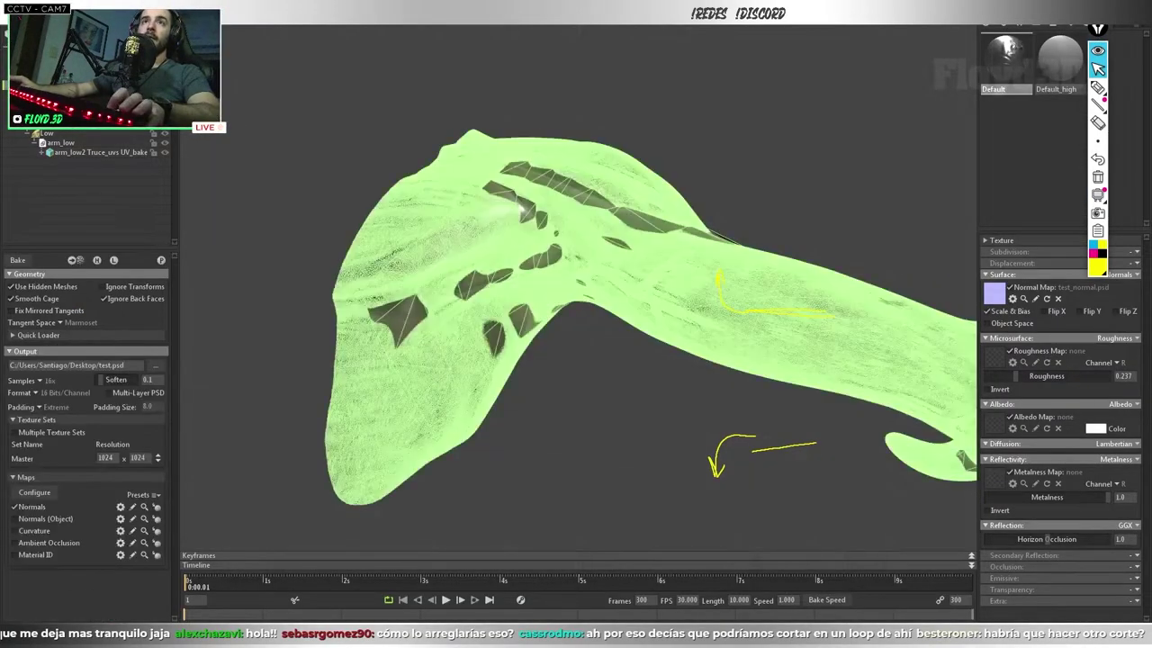
mouse_move(532, 409)
left_mouse_down()
mouse_move(474, 419)
mouse_move(482, 292)
left_mouse_up()
scroll(482, 292, "up", 2)
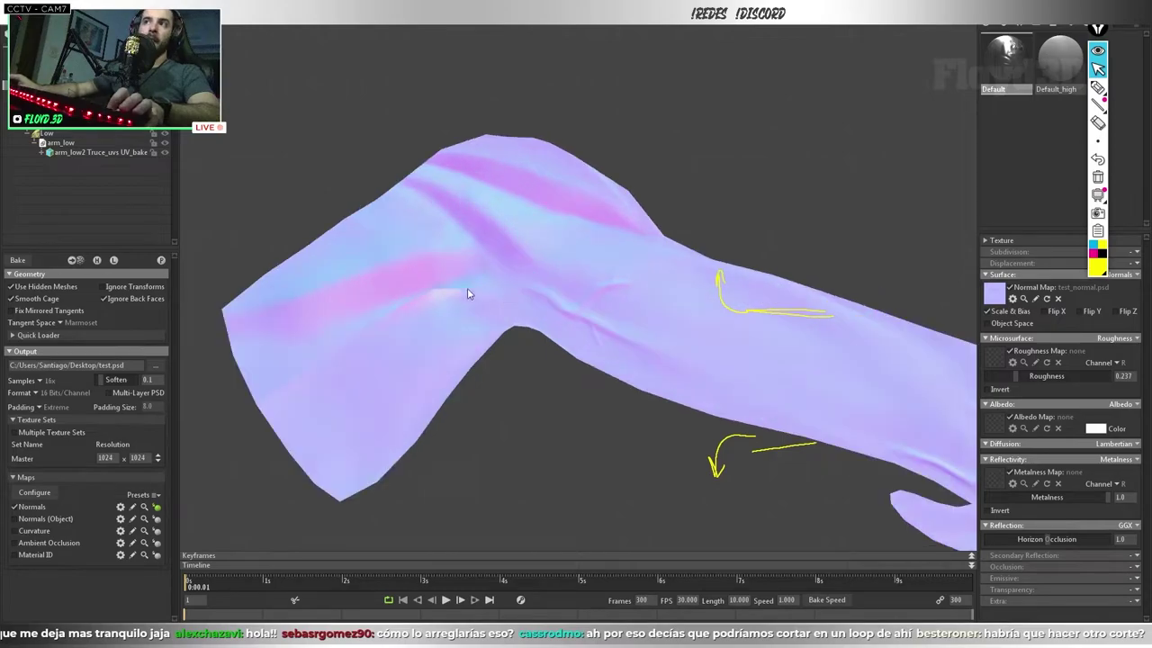
left_click(158, 509)
mouse_move(454, 405)
left_mouse_down()
mouse_move(441, 345)
mouse_move(499, 316)
mouse_move(603, 349)
left_mouse_up()
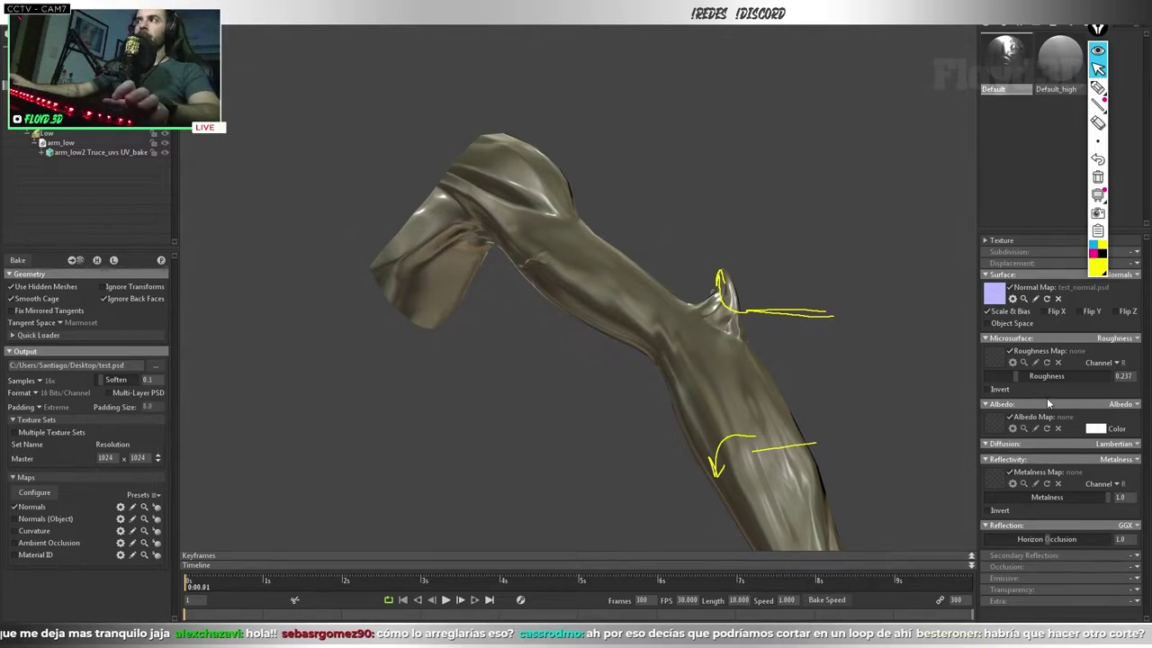
- Lower the arm material's metalness to 0.49
left_click(1047, 497)
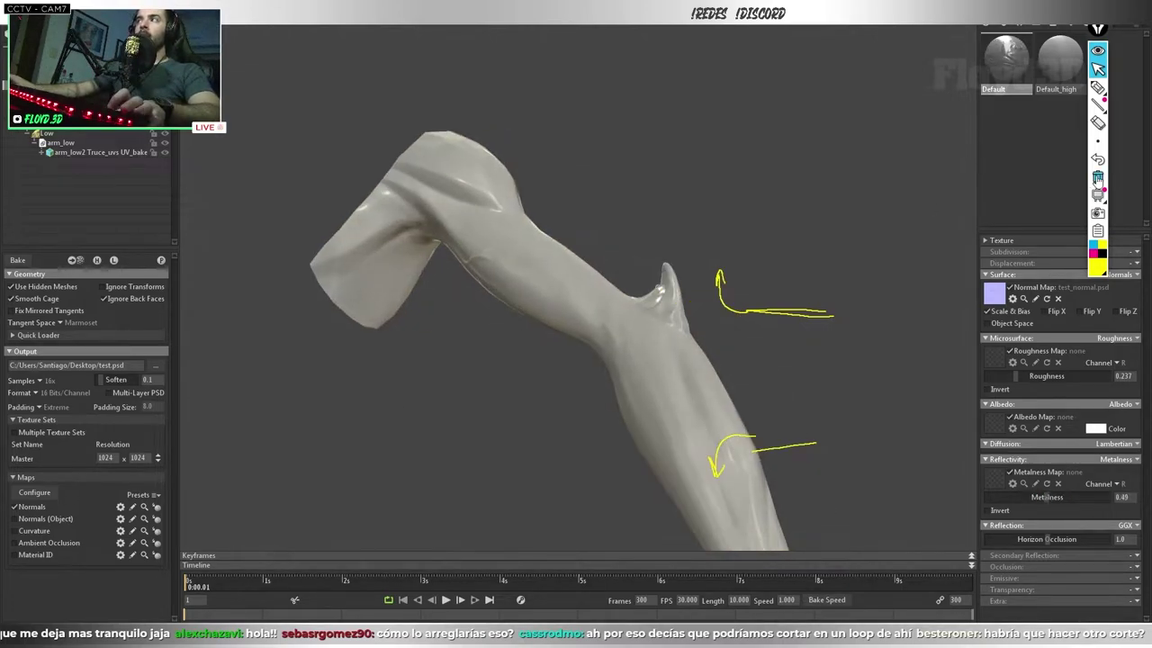
left_click(1098, 177)
left_click(1098, 68)
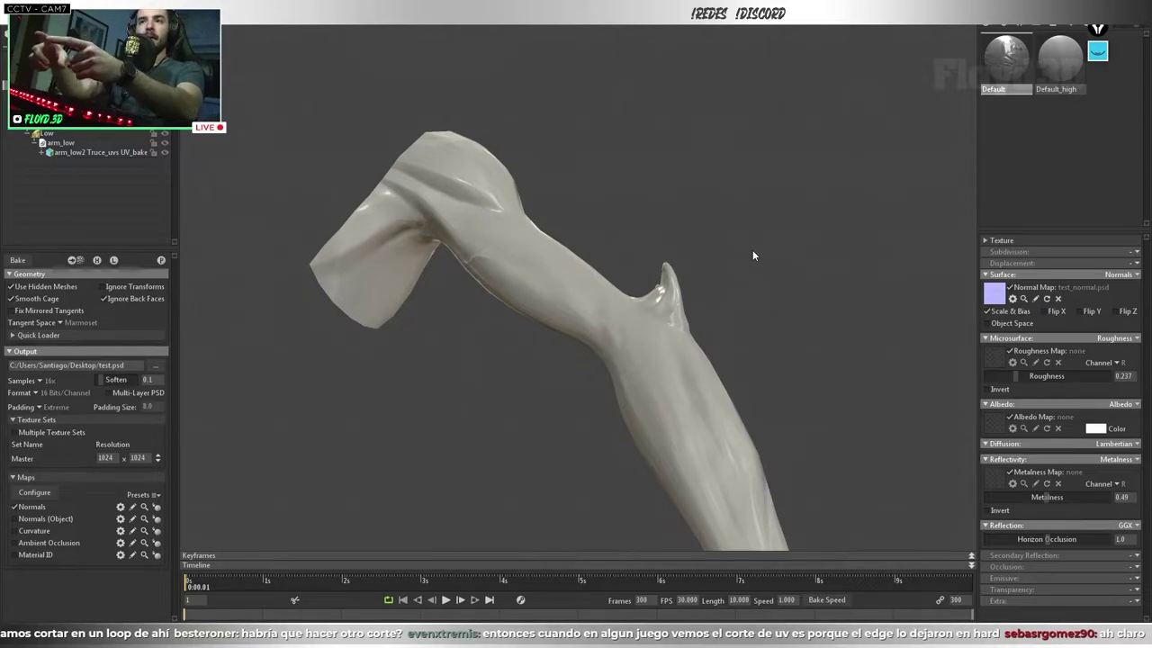
left_click(156, 508)
scroll(567, 373, "up", 2)
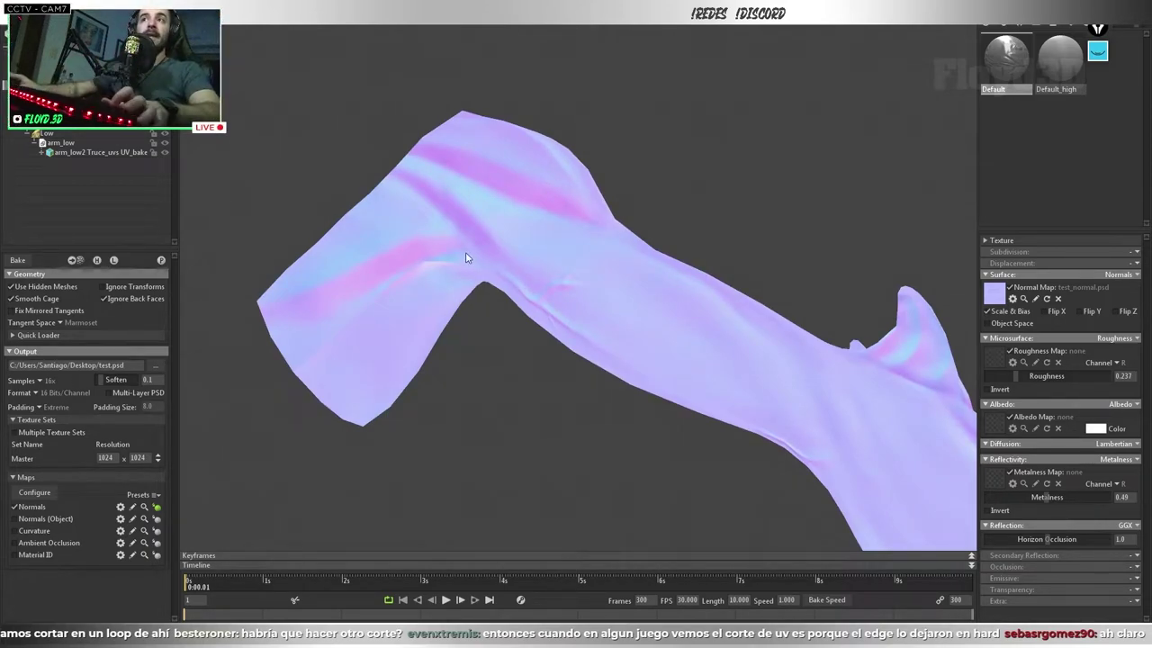
left_click_drag(465, 260, 394, 300)
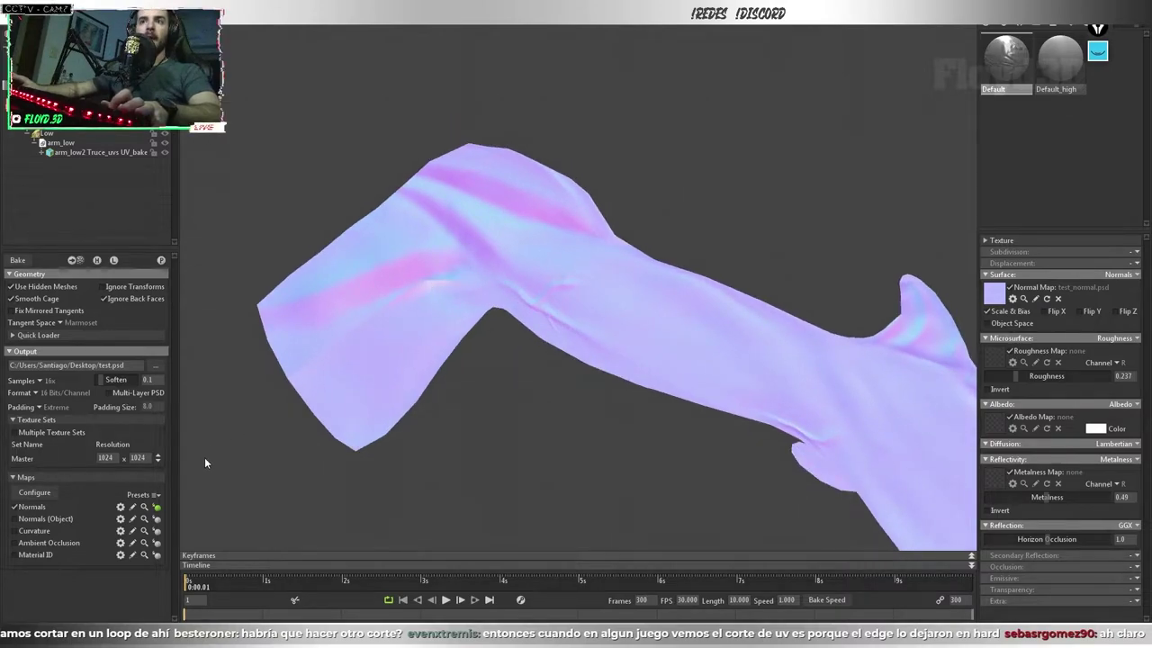
key("q")
mouse_move(538, 426)
left_mouse_down()
mouse_move(578, 408)
mouse_move(507, 381)
left_mouse_up()
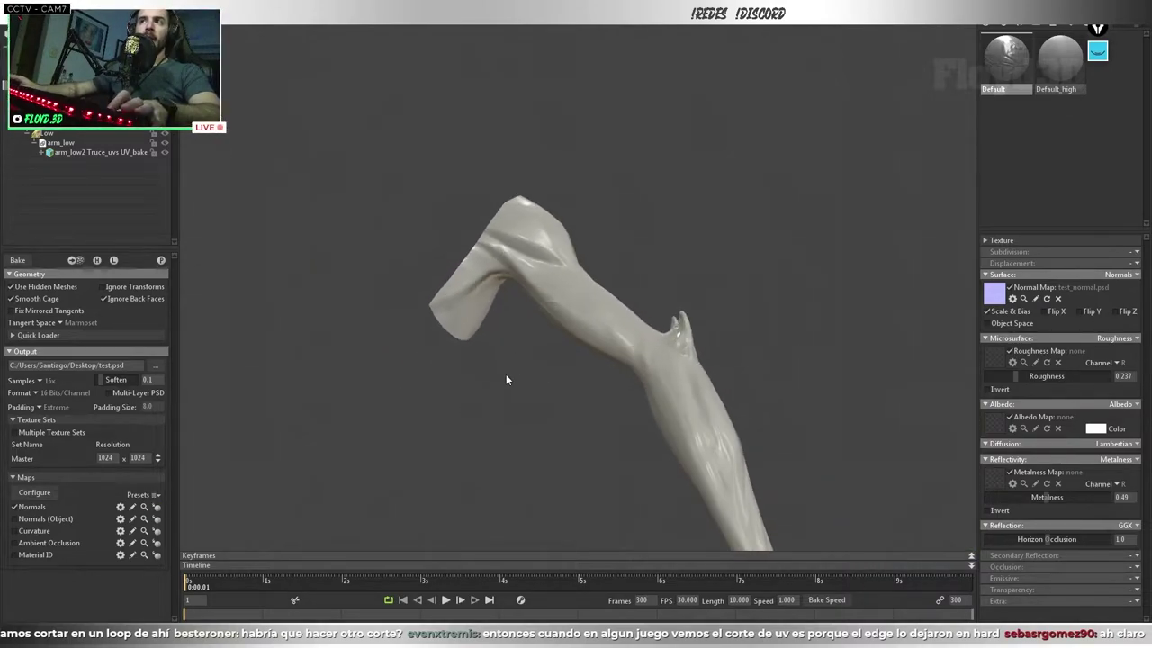
mouse_move(531, 335)
left_mouse_down()
mouse_move(551, 280)
mouse_move(570, 336)
mouse_move(499, 335)
mouse_move(499, 314)
mouse_move(426, 269)
left_mouse_up()
scroll(500, 324, "up", 5)
left_click_drag(409, 327, 443, 285)
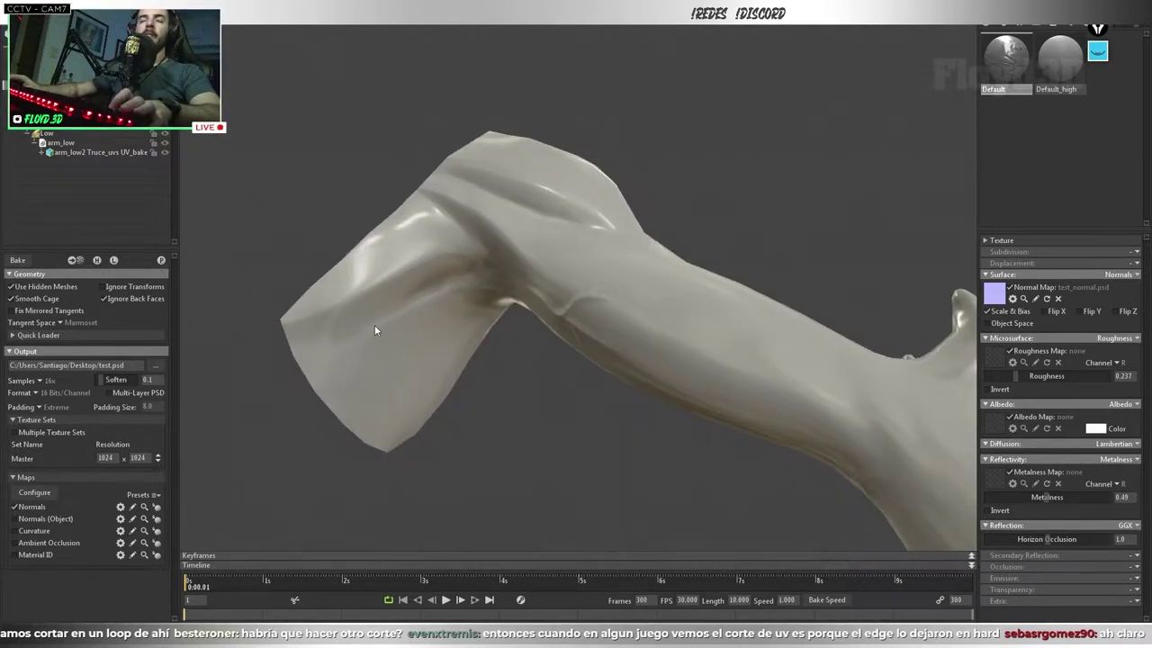
mouse_move(581, 392)
left_mouse_down()
mouse_move(536, 332)
mouse_move(529, 345)
mouse_move(558, 332)
left_mouse_up()
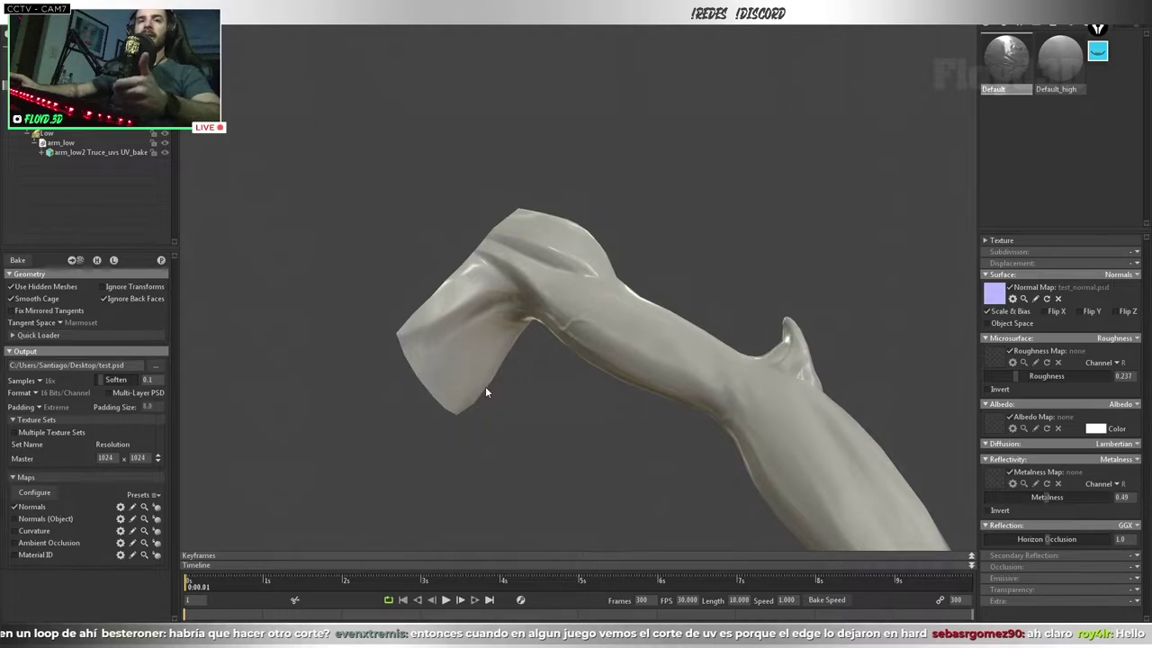
left_click(468, 341)
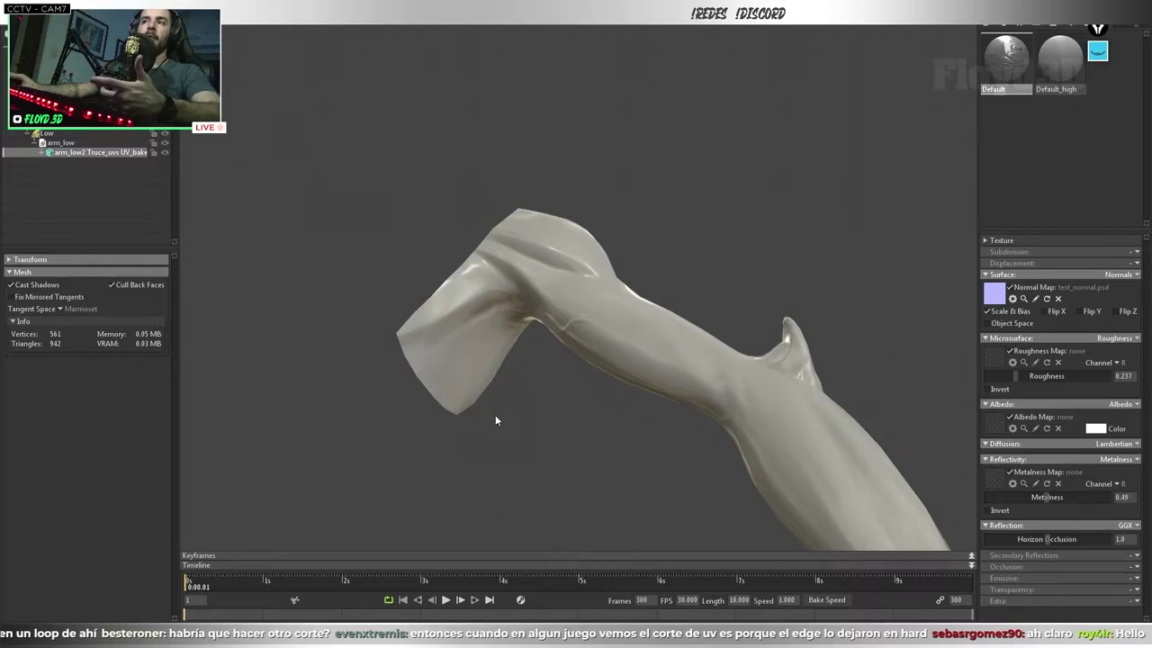
left_click(495, 415)
mouse_move(565, 335)
left_mouse_down()
mouse_move(514, 372)
mouse_move(634, 352)
left_mouse_up()
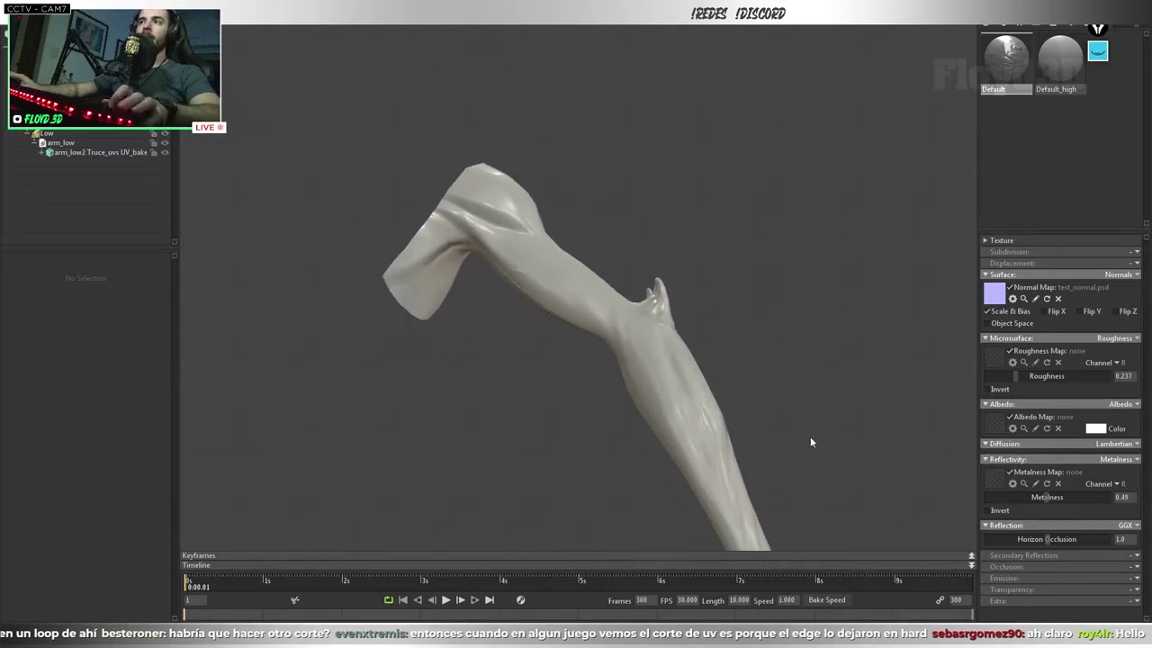
left_click_drag(810, 438, 700, 389)
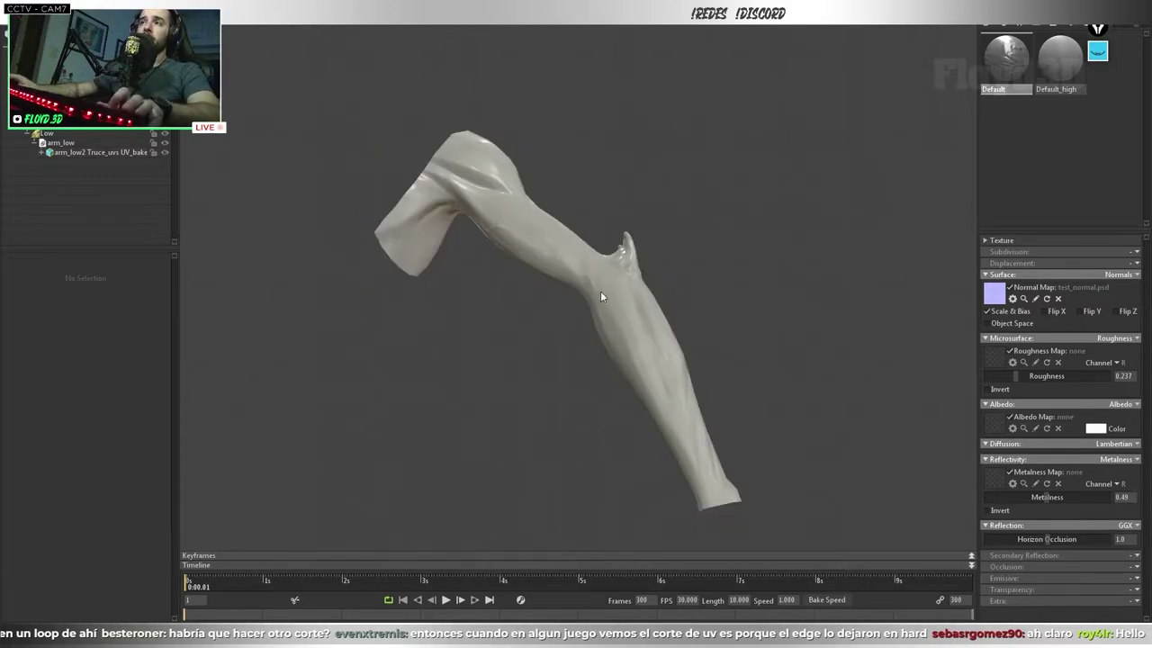
left_click(600, 297)
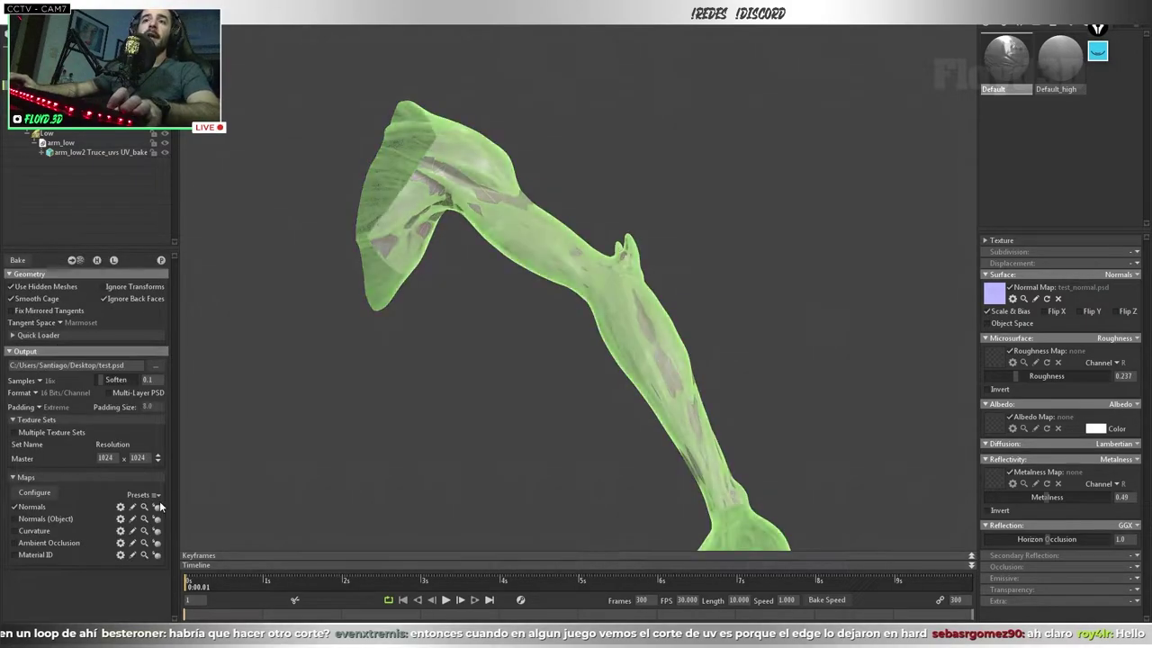
mouse_move(597, 387)
left_mouse_down()
mouse_move(527, 339)
mouse_move(630, 387)
mouse_move(476, 380)
mouse_move(486, 310)
left_mouse_up()
mouse_move(486, 309)
right_mouse_down()
mouse_move(514, 300)
mouse_move(606, 329)
mouse_move(653, 295)
right_mouse_up()
mouse_move(573, 314)
left_mouse_down()
mouse_move(568, 306)
mouse_move(699, 306)
mouse_move(617, 332)
mouse_move(616, 381)
mouse_move(571, 342)
mouse_move(458, 321)
mouse_move(536, 327)
mouse_move(537, 314)
left_mouse_up()
mouse_move(537, 314)
right_mouse_down()
mouse_move(656, 420)
mouse_move(586, 354)
mouse_move(594, 380)
right_mouse_up()
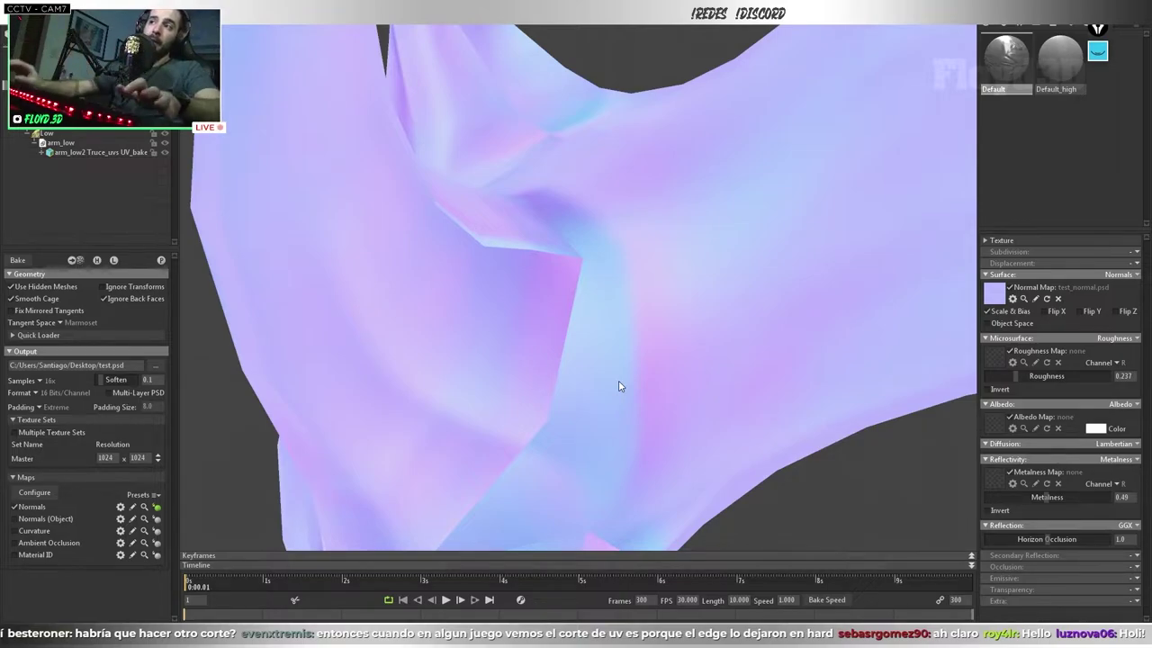
mouse_move(694, 409)
left_mouse_down()
mouse_move(490, 335)
mouse_move(514, 355)
left_mouse_up()
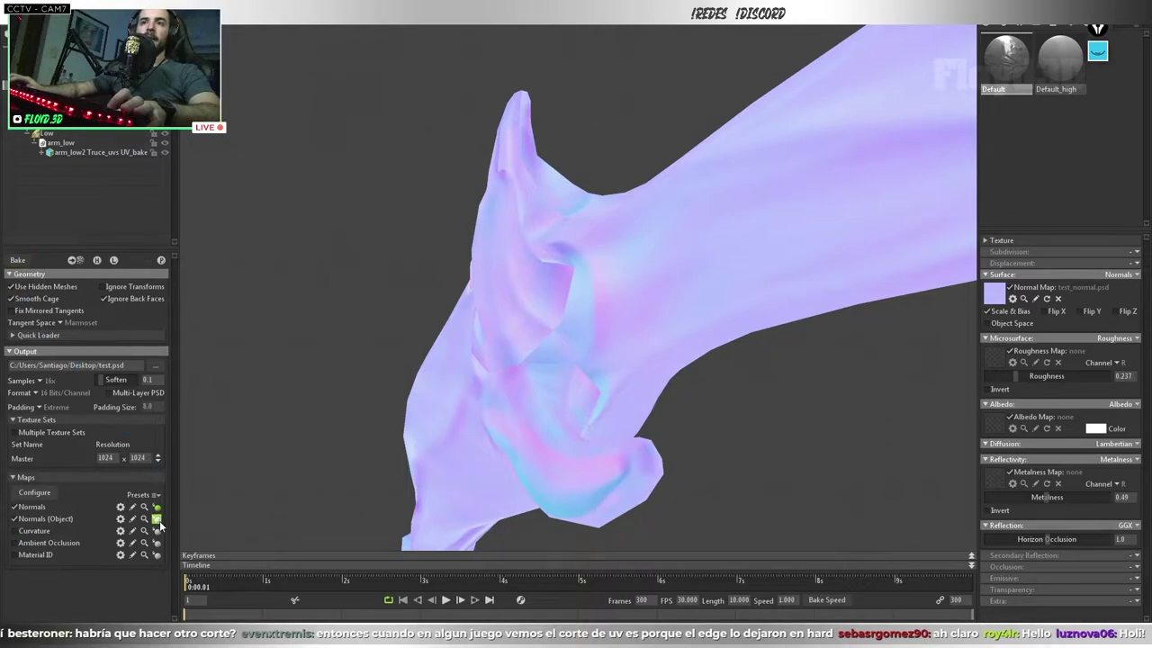
left_click(158, 519)
mouse_move(475, 420)
left_mouse_down()
mouse_move(650, 393)
mouse_move(514, 329)
mouse_move(625, 375)
mouse_move(572, 418)
mouse_move(520, 350)
mouse_move(360, 296)
mouse_move(642, 298)
left_mouse_up()
scroll(650, 393, "down", 5)
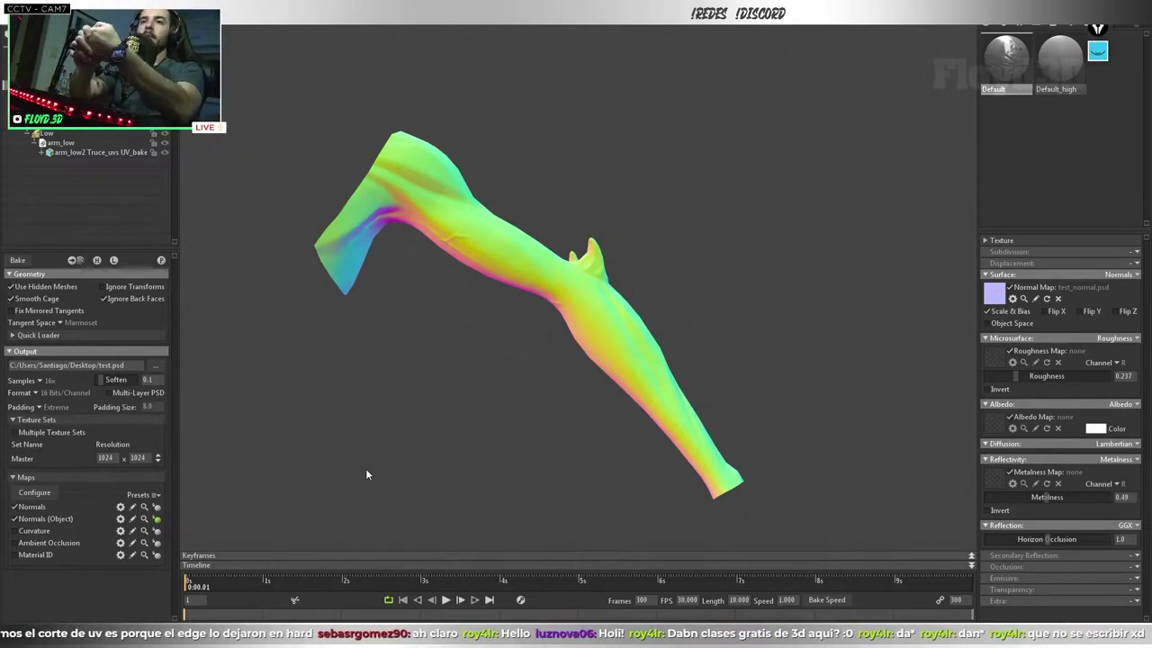
left_click(157, 506)
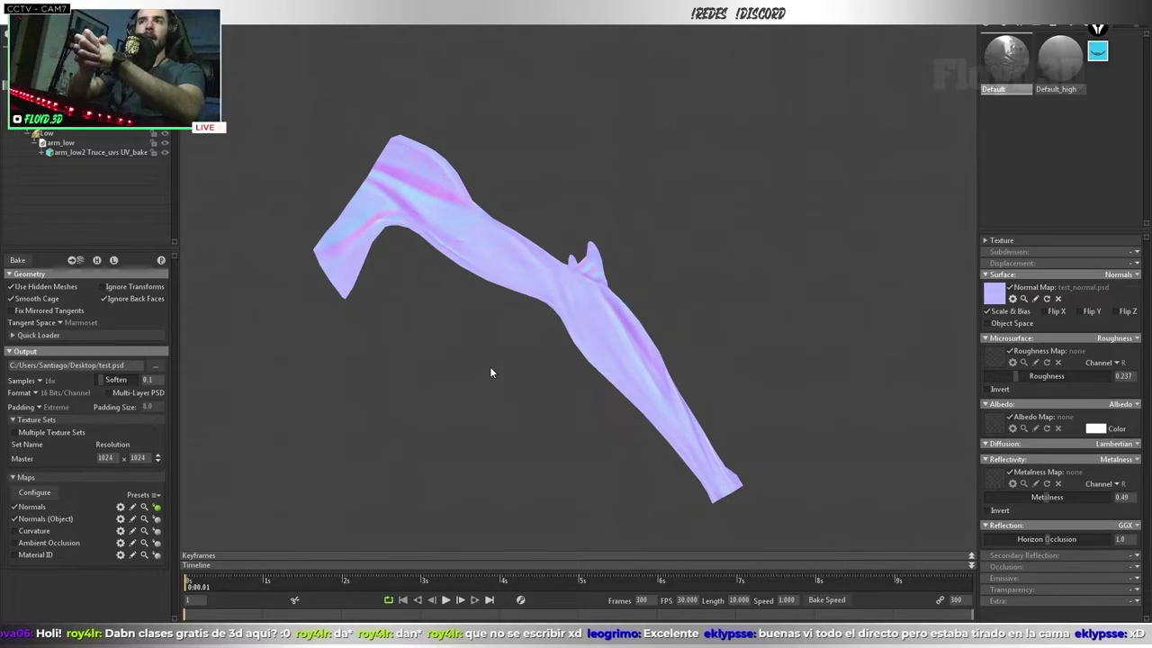
mouse_move(490, 366)
left_mouse_down()
mouse_move(441, 300)
mouse_move(224, 312)
mouse_move(175, 445)
mouse_move(570, 387)
left_mouse_up()
- Enable Curvature and Ambient Occlusion, disable both Normals maps, and bake
left_click(15, 530)
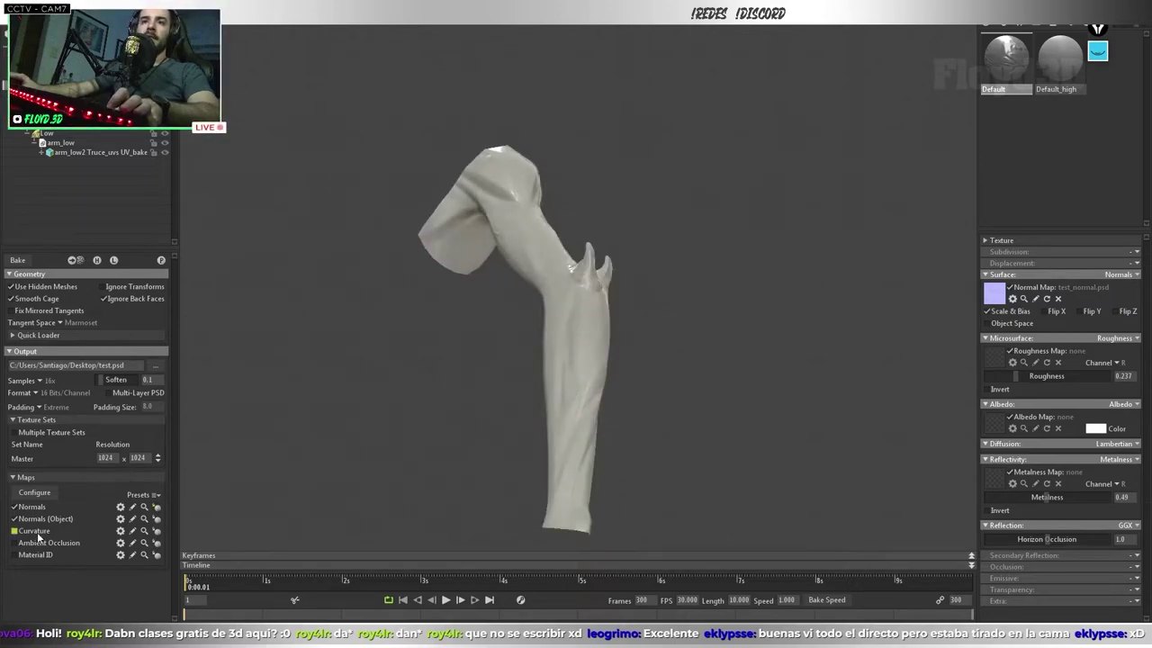
left_click(14, 543)
left_click(14, 554)
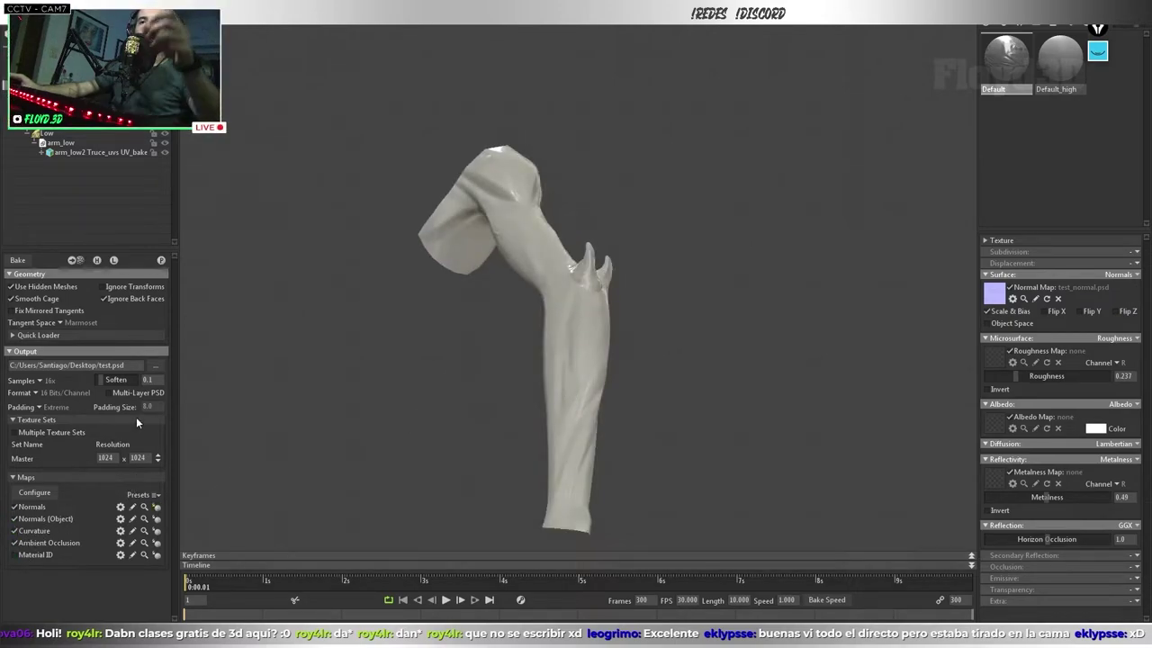
left_click(15, 519)
left_click(14, 506)
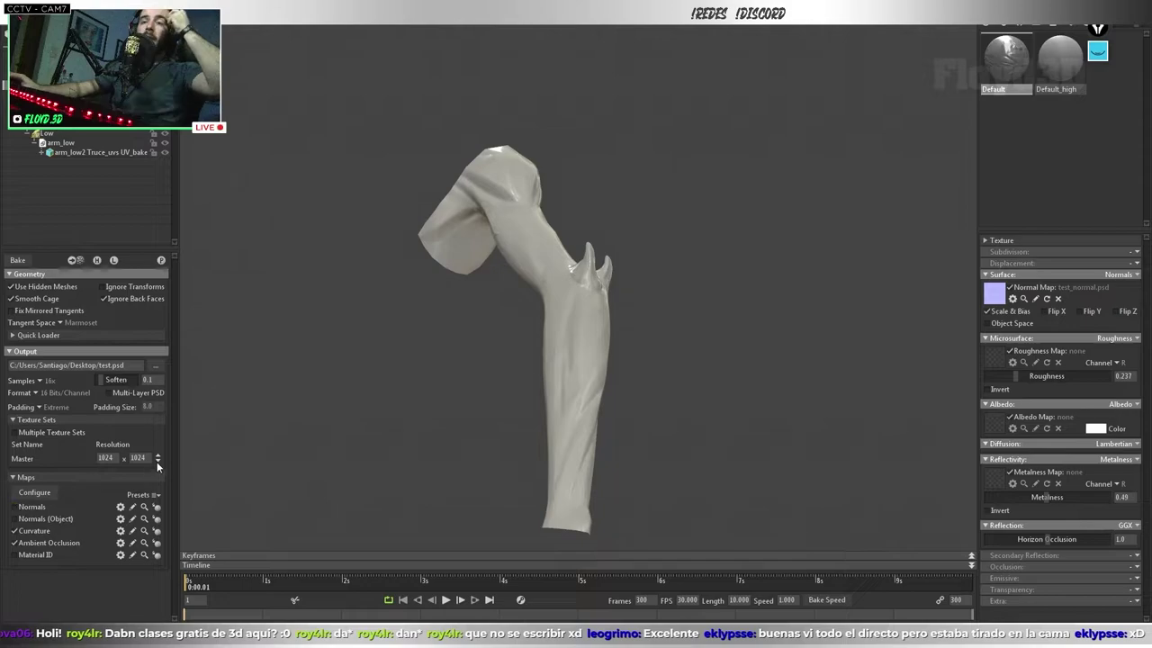
left_click(17, 259)
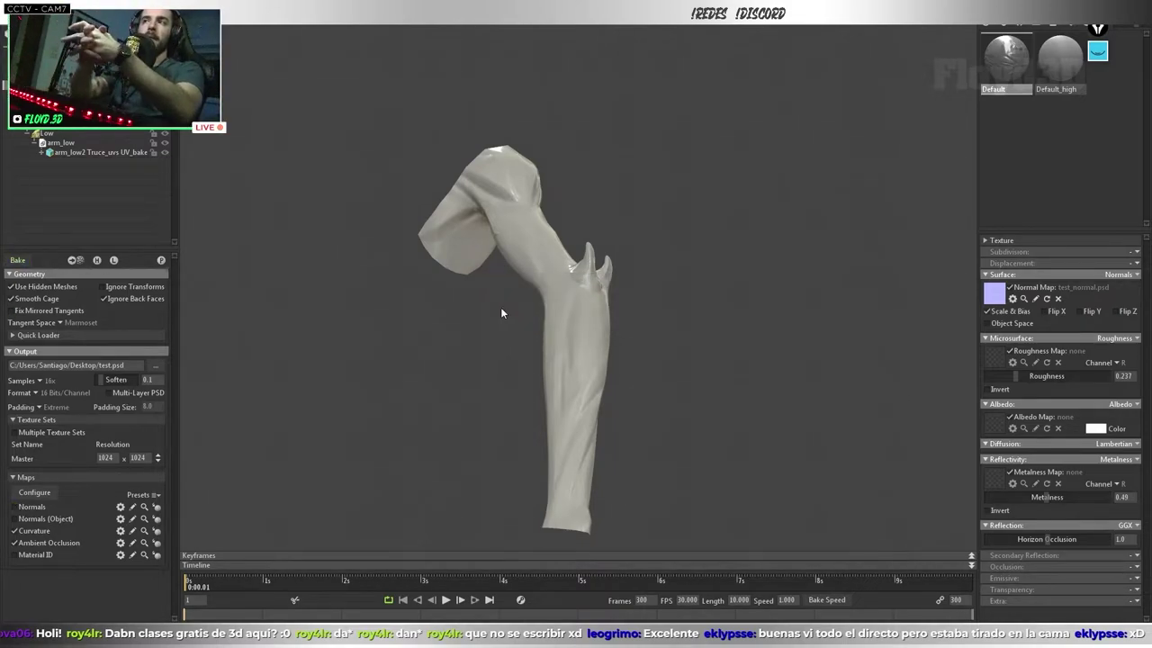
- Preview the baked curvature on the arm, then turn the preview off
left_click(158, 533)
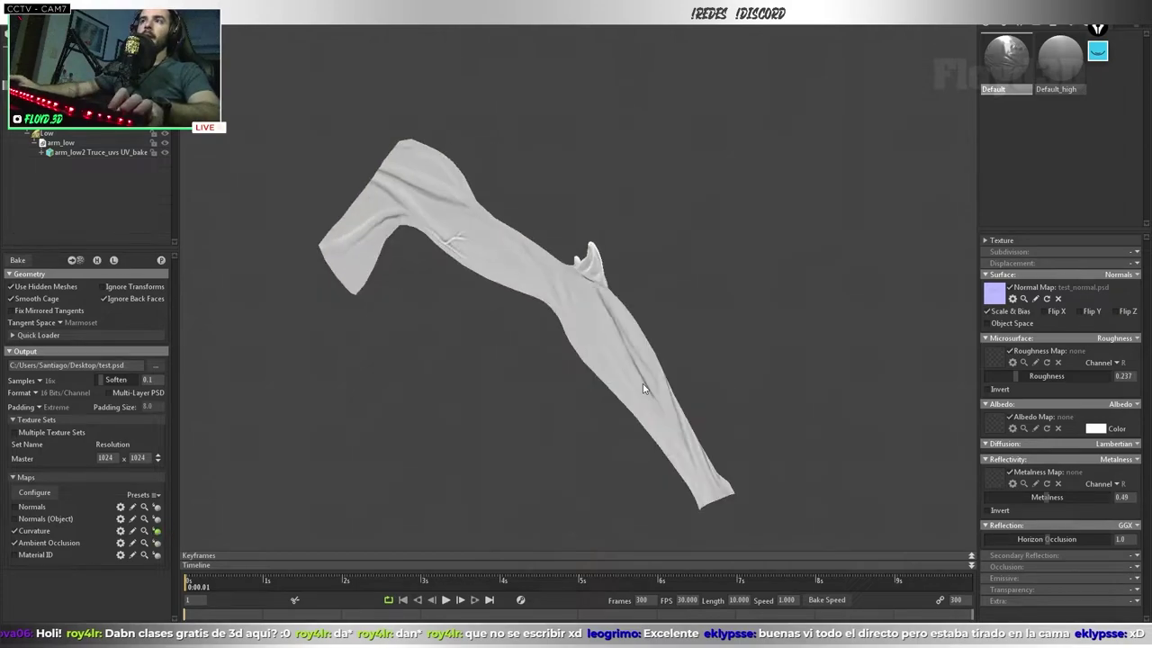
mouse_move(559, 318)
left_mouse_down()
mouse_move(457, 356)
mouse_move(543, 369)
mouse_move(640, 432)
mouse_move(546, 378)
mouse_move(456, 414)
mouse_move(639, 405)
mouse_move(610, 405)
mouse_move(525, 352)
mouse_move(522, 309)
mouse_move(573, 332)
mouse_move(546, 318)
mouse_move(586, 183)
mouse_move(589, 352)
left_mouse_up()
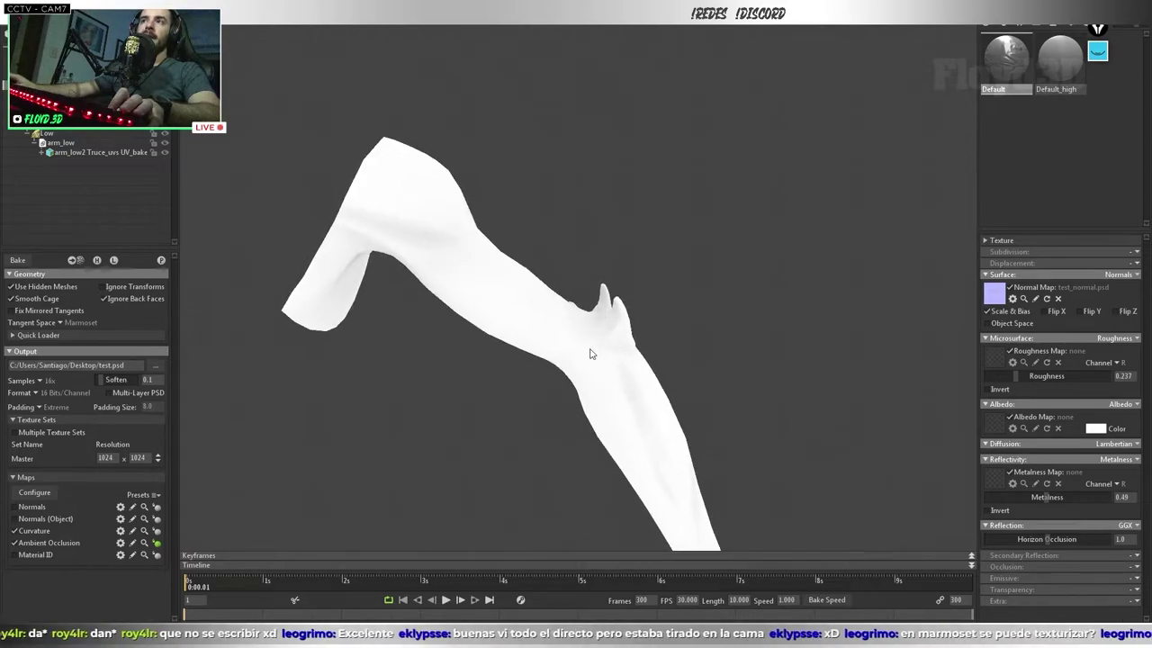
left_click(144, 531)
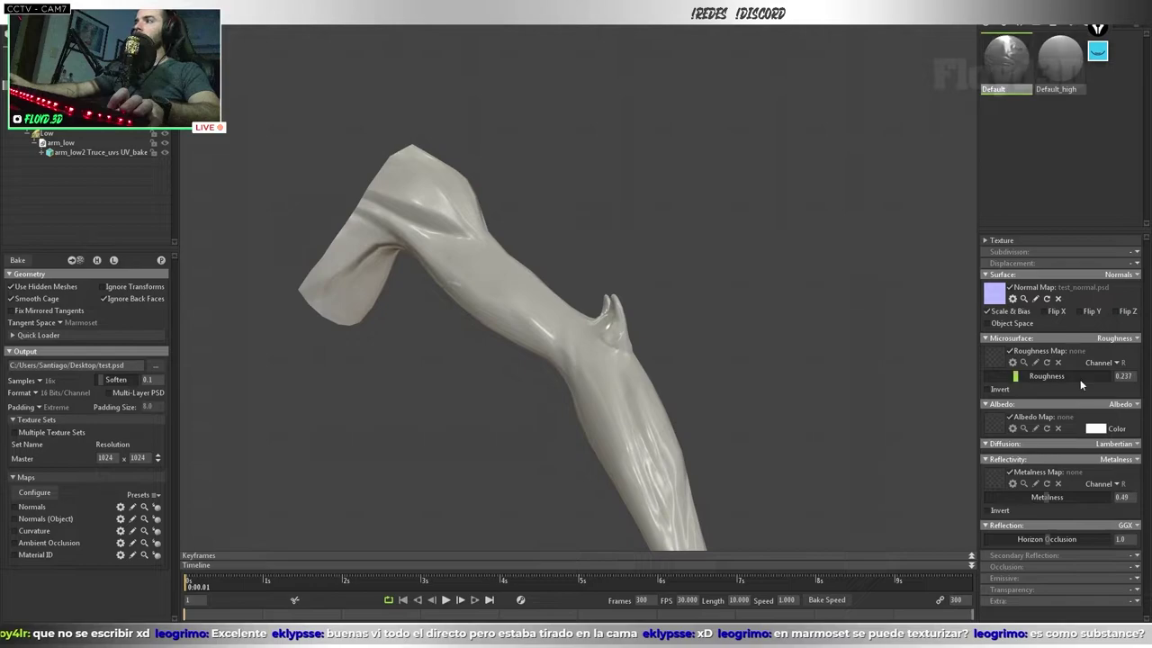
- Set albedo to light grey, metalness to 0.0 and roughness to 0.217
left_click(1095, 429)
left_click(186, 501)
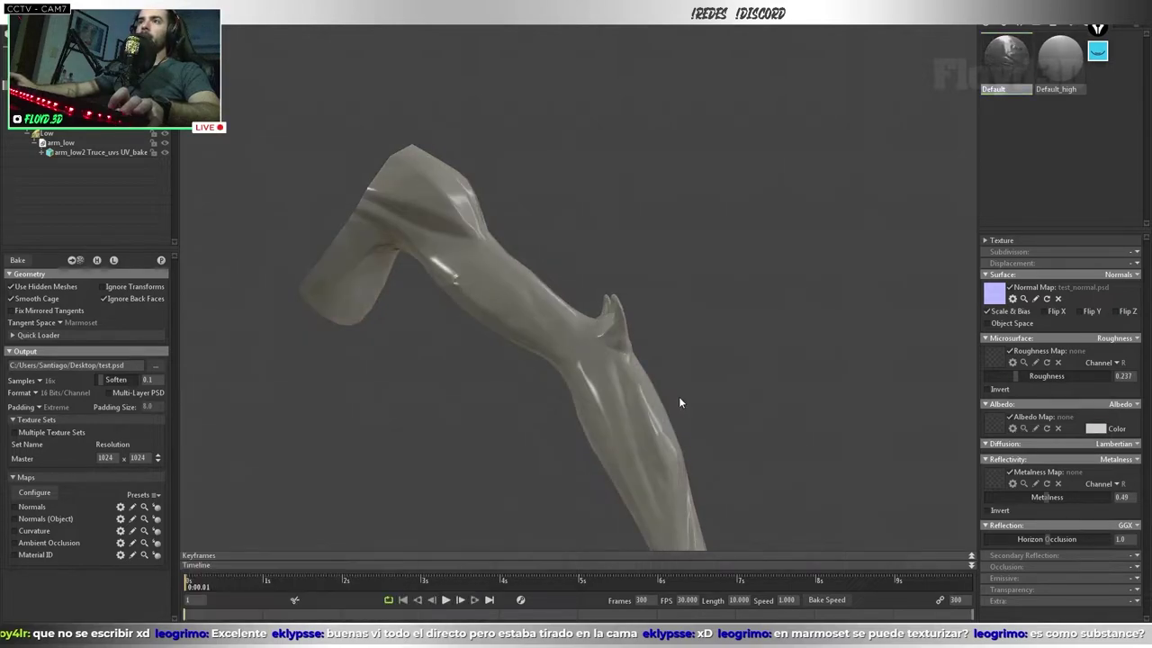
left_click_drag(1071, 496, 974, 497)
left_click_drag(1013, 376, 1009, 377)
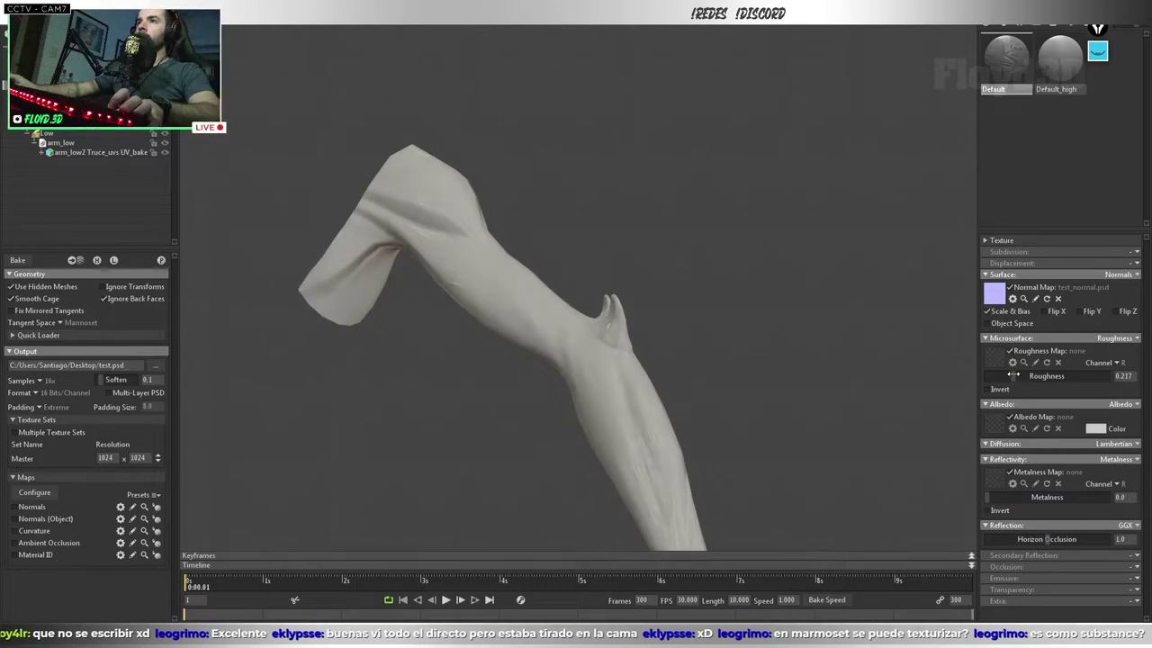
scroll(631, 297, "up", 3)
mouse_move(631, 297)
left_mouse_down()
mouse_move(597, 298)
mouse_move(723, 349)
mouse_move(342, 365)
mouse_move(507, 292)
mouse_move(496, 433)
mouse_move(509, 325)
mouse_move(573, 309)
mouse_move(499, 327)
mouse_move(661, 331)
mouse_move(571, 330)
mouse_move(640, 348)
mouse_move(546, 332)
mouse_move(569, 383)
left_mouse_up()
- In Maya, orbit arm_low, frame its UV shells with F, then hide it with H
key("alt+Tab")
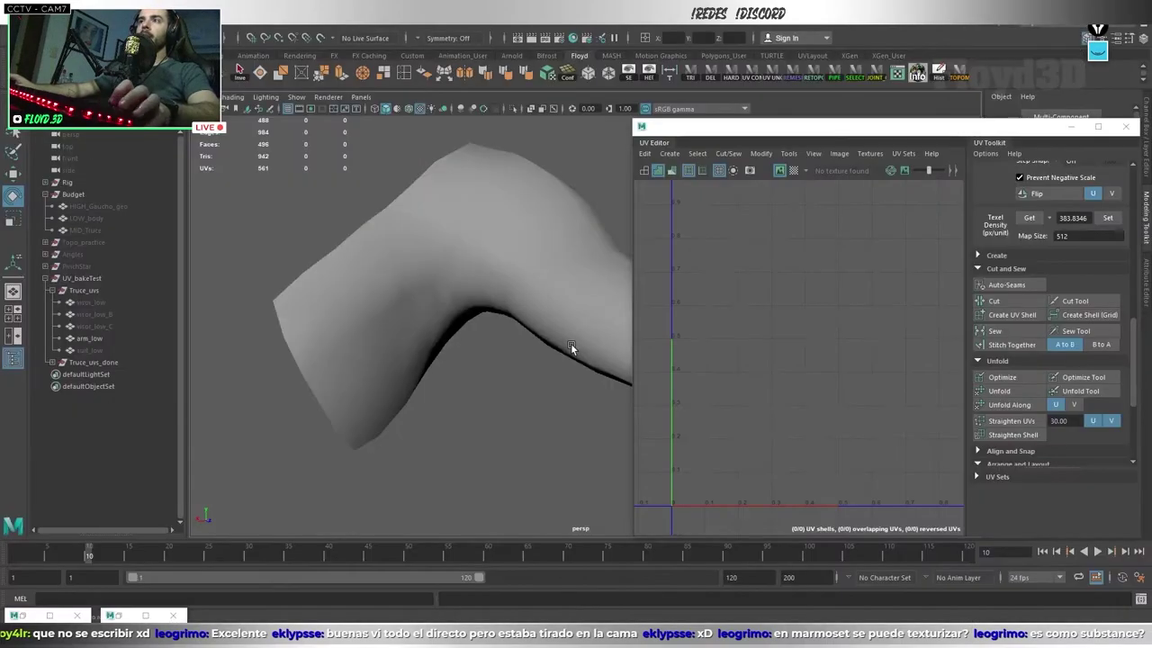
left_click(570, 343)
scroll(444, 335, "down", 5)
left_click_drag(444, 336, 499, 357, "alt")
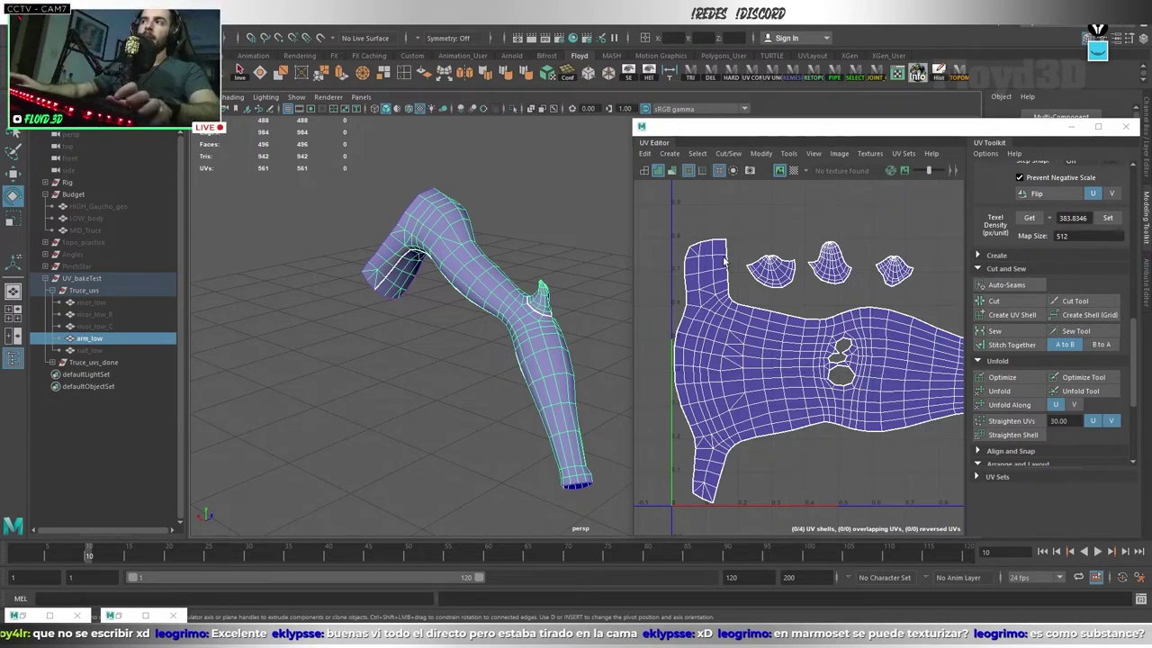
key("f")
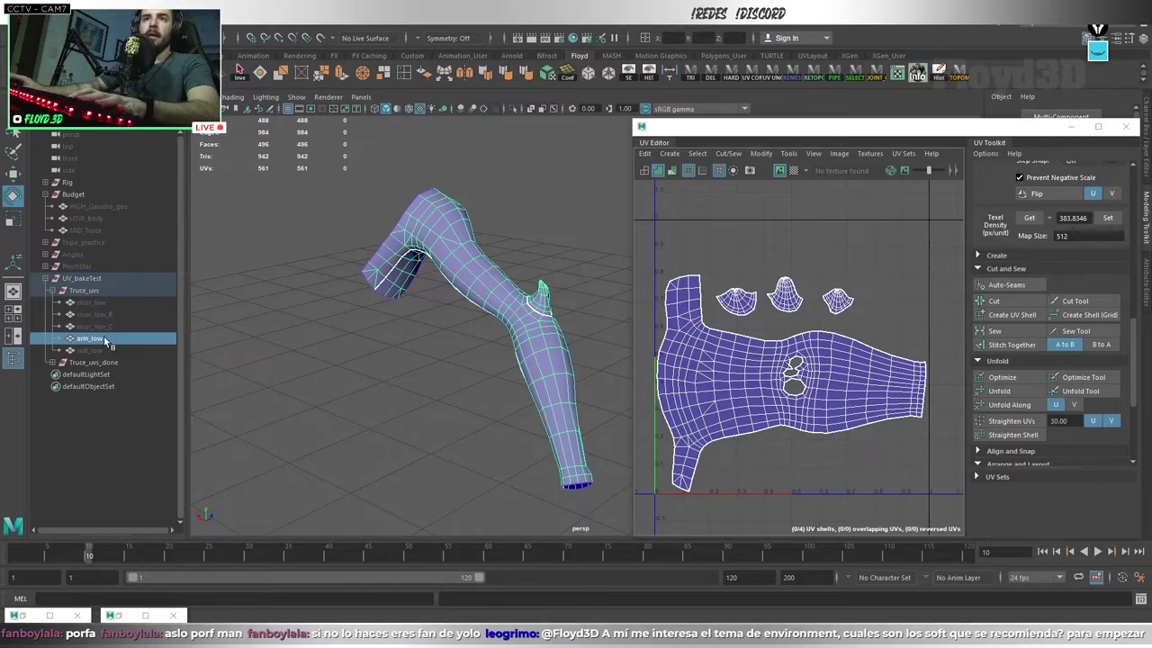
key("h")
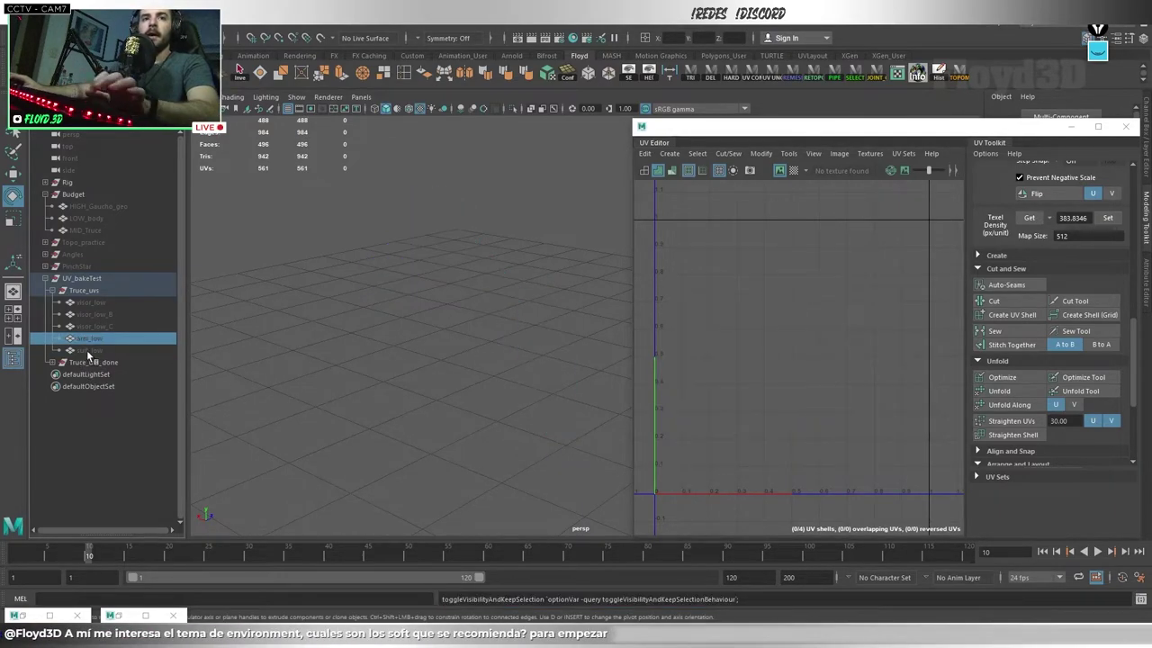
- Unhide the LOW_body mesh and orbit and dolly around it, including from above, to inspect its UVs
left_click(97, 220)
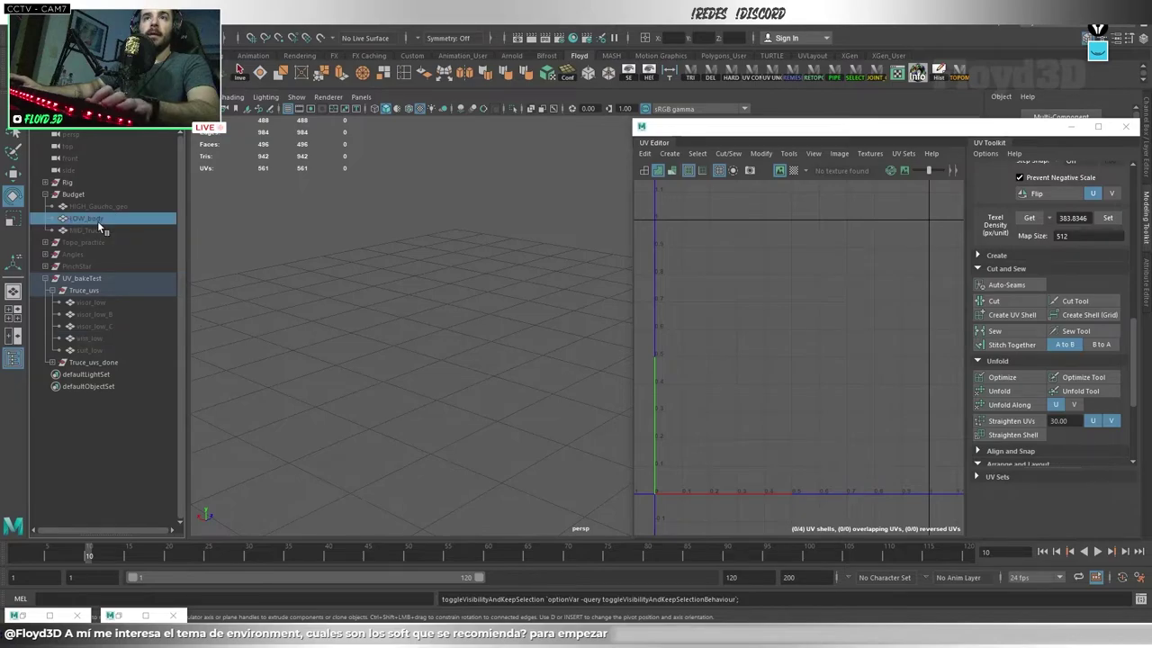
key("h")
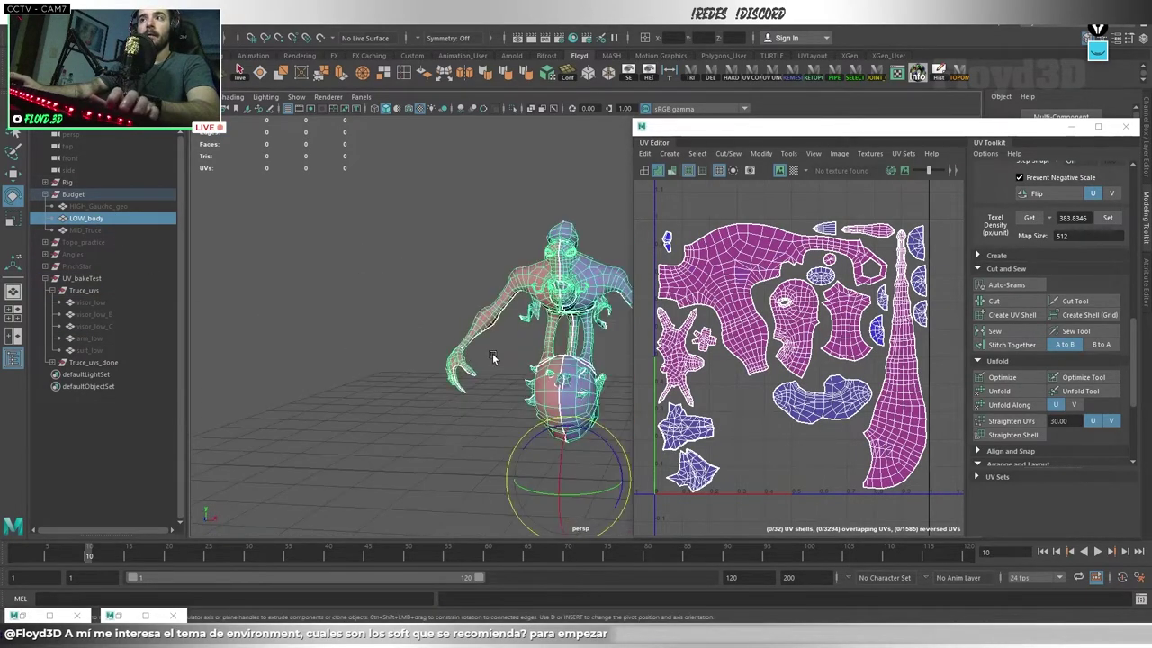
left_click_drag(493, 359, 472, 361, "alt")
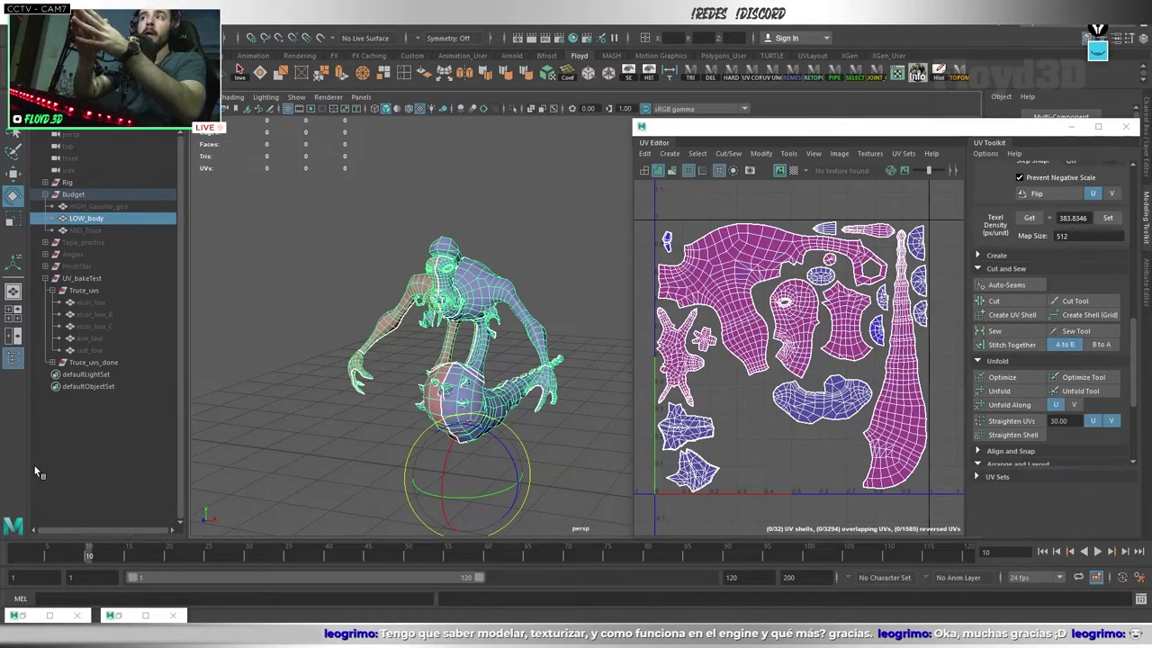
left_click_drag(433, 387, 508, 394, "alt")
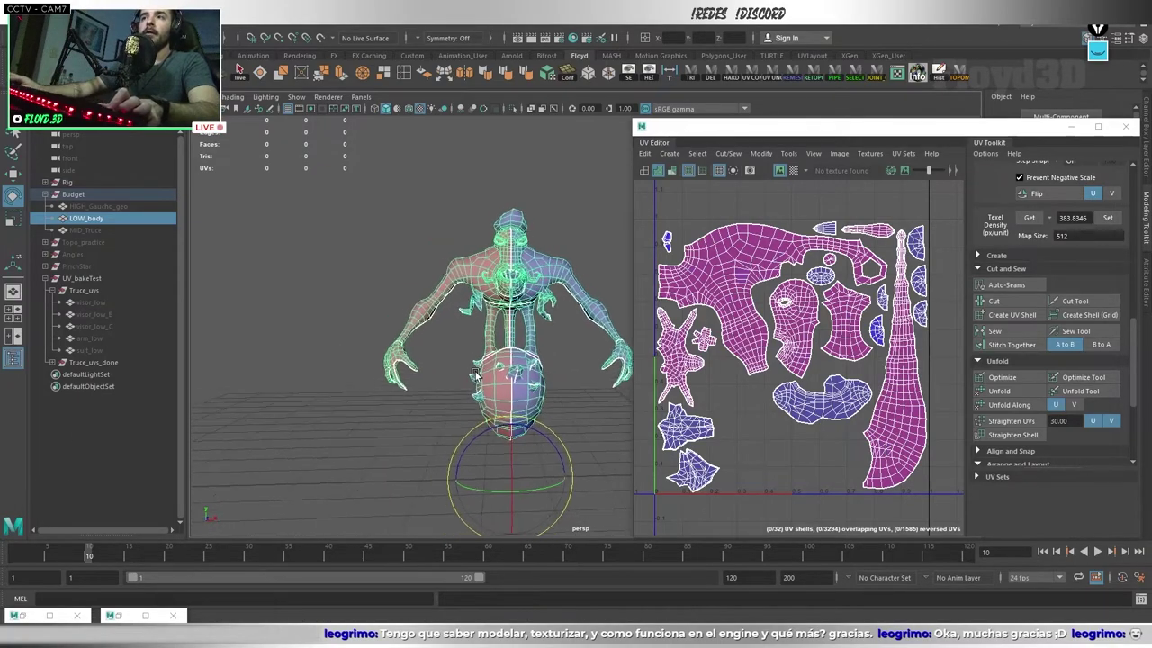
right_click_drag(508, 394, 522, 425, "alt")
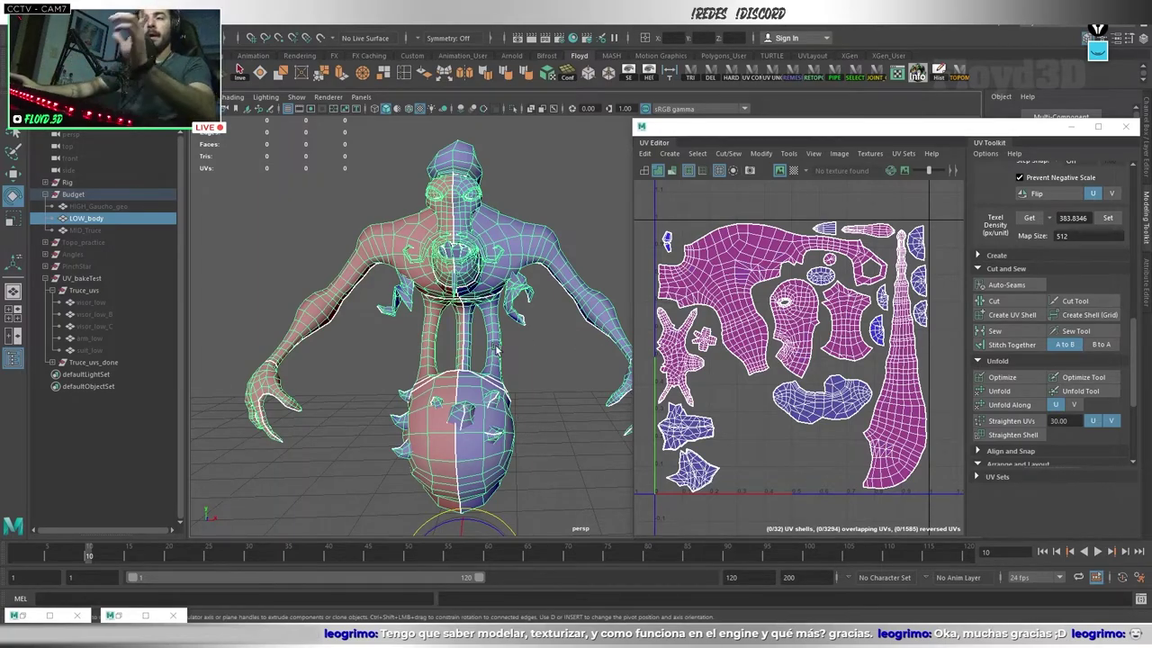
left_click_drag(497, 350, 471, 351, "alt")
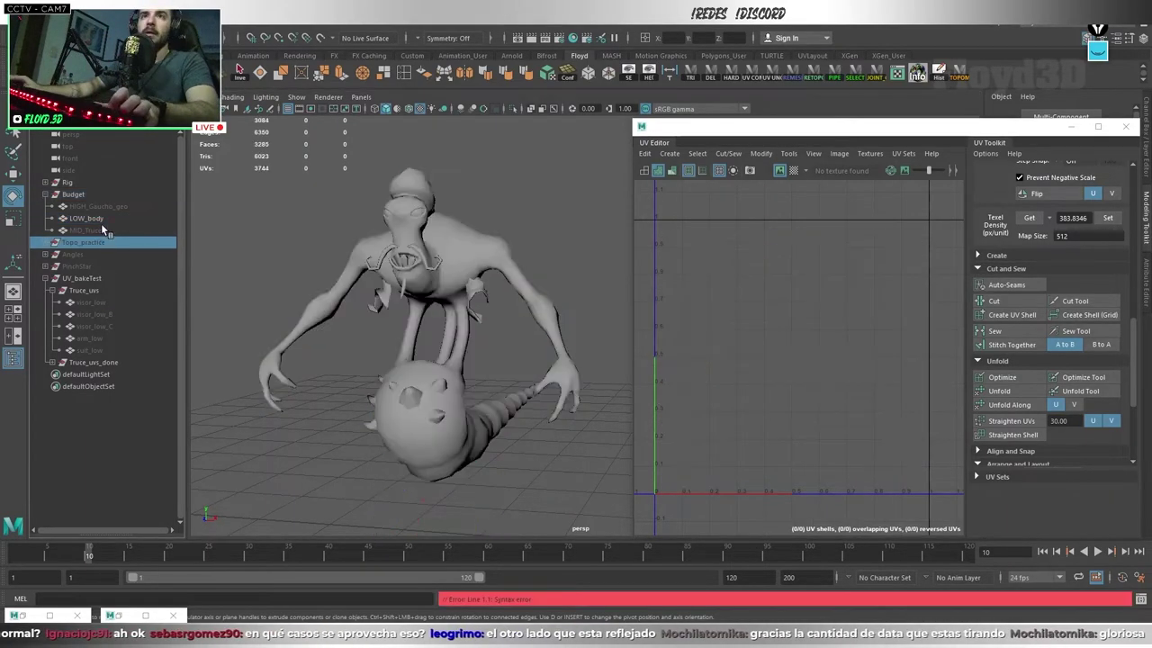
- Select HIGH_Gaucho_geo, frame it in the view, and switch to UV selection mode
left_click(112, 222)
key("Up")
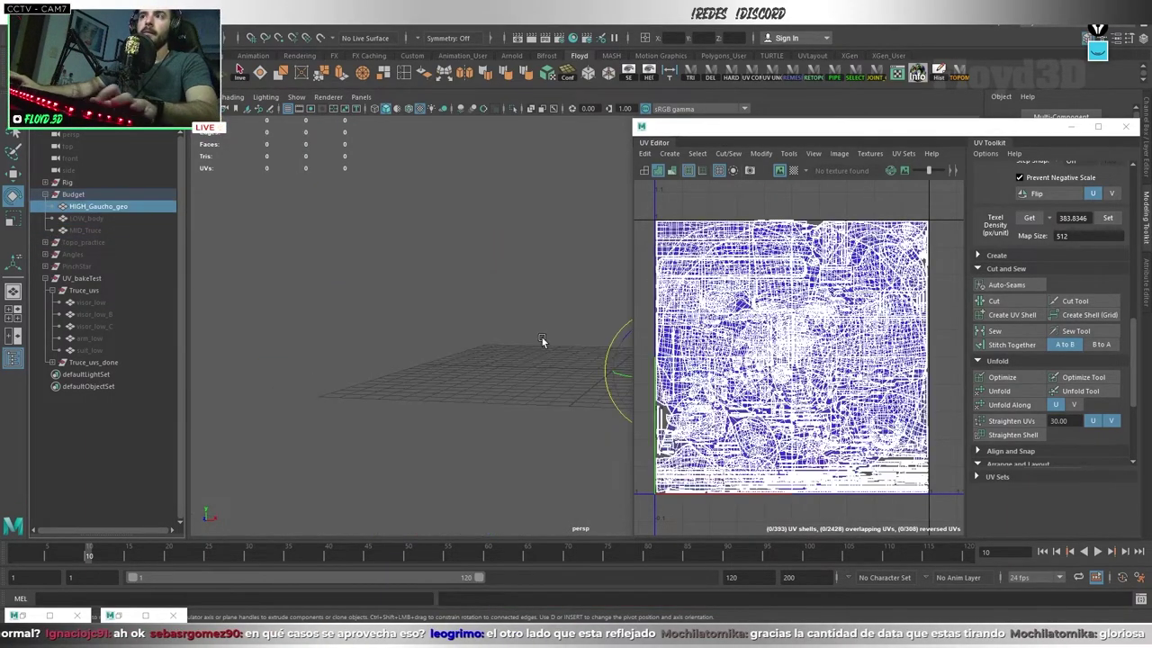
scroll(488, 345, "up", 3)
key("f")
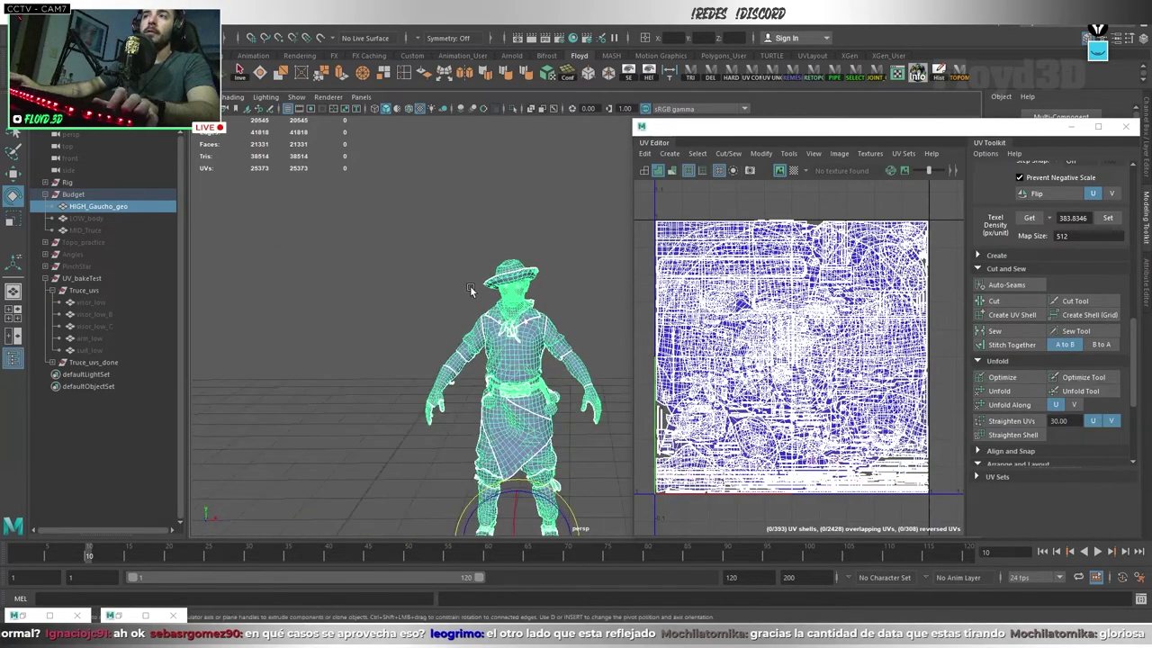
scroll(491, 331, "up", 3)
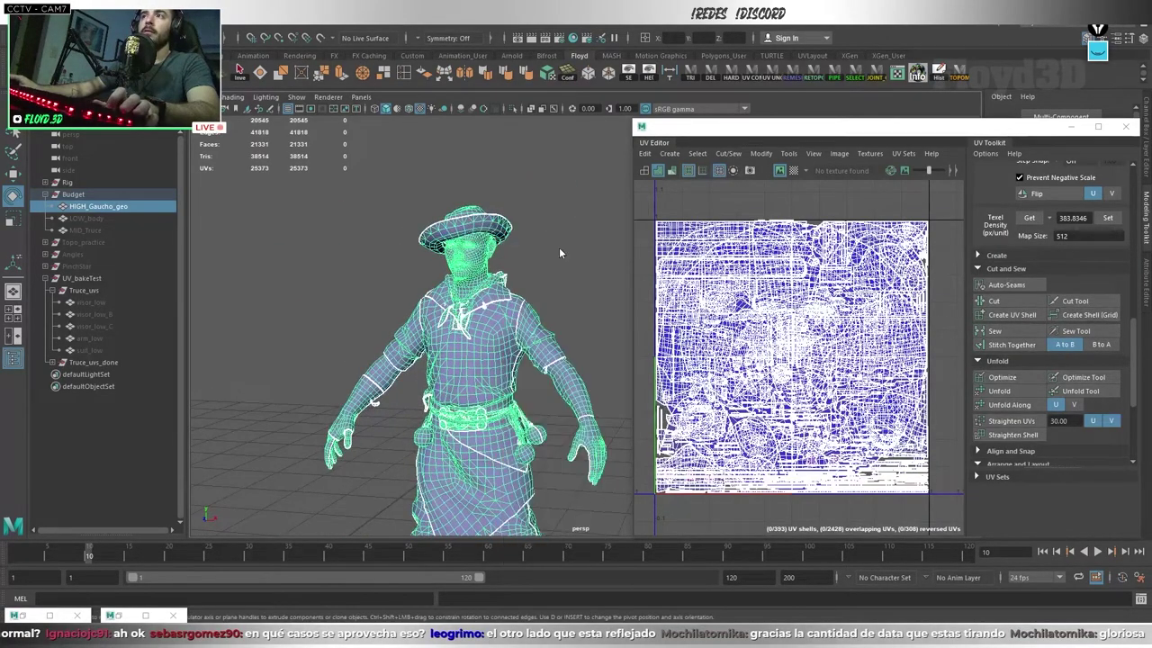
key("F12")
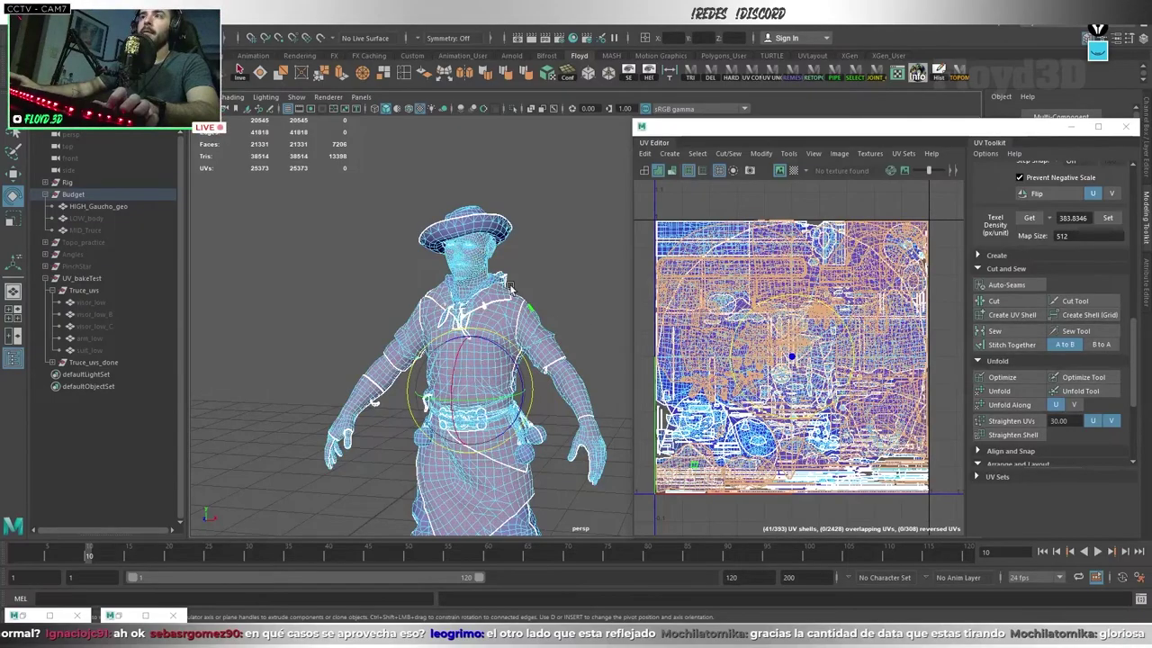
scroll(504, 288, "up", 4)
- Select the head's UV shell and orbit to a three-quarter view of the character
left_click(482, 248)
scroll(483, 248, "up", 5)
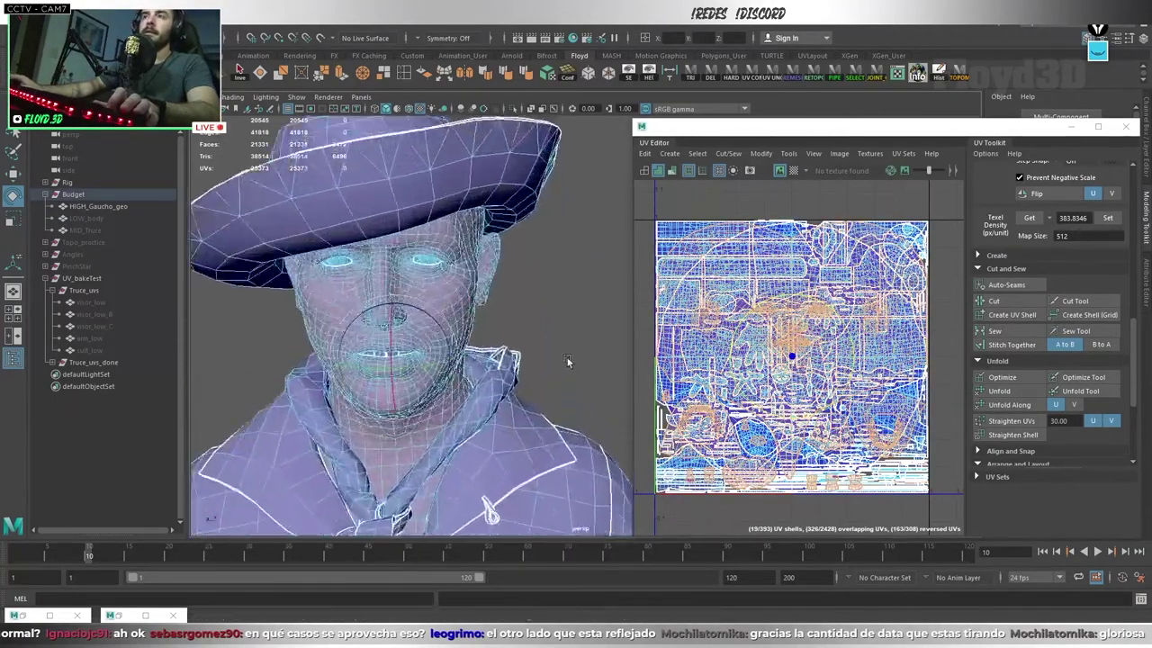
left_click(404, 225)
scroll(404, 225, "down", 5)
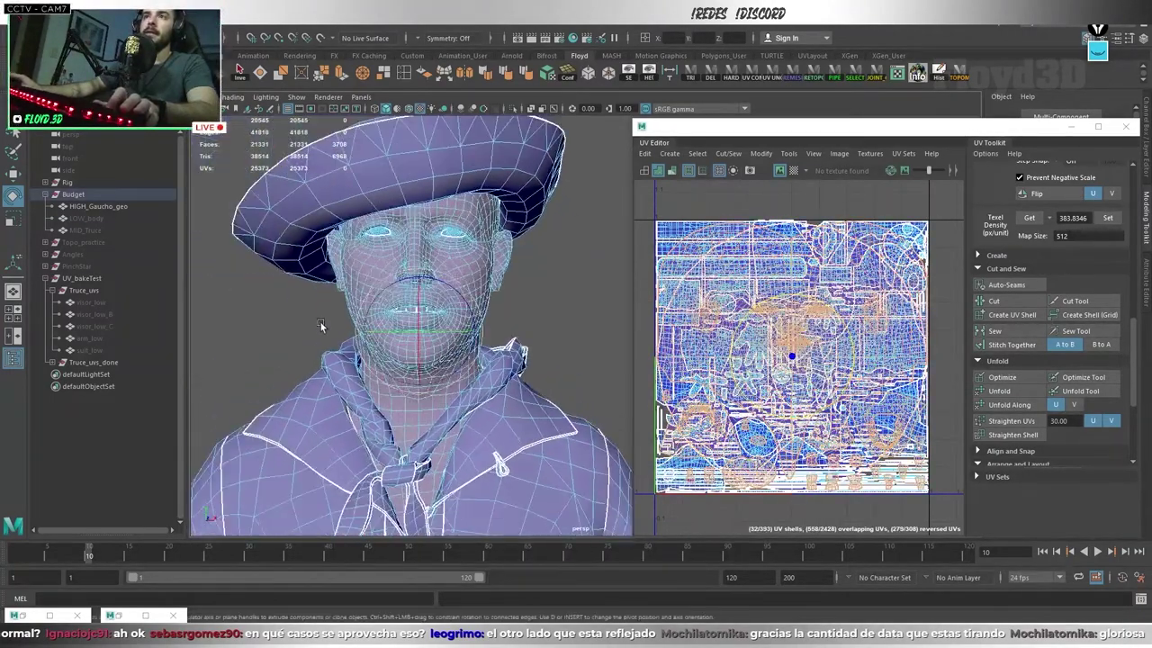
left_click_drag(270, 326, 379, 354, "alt")
scroll(378, 354, "up", 2)
scroll(396, 365, "up", 3)
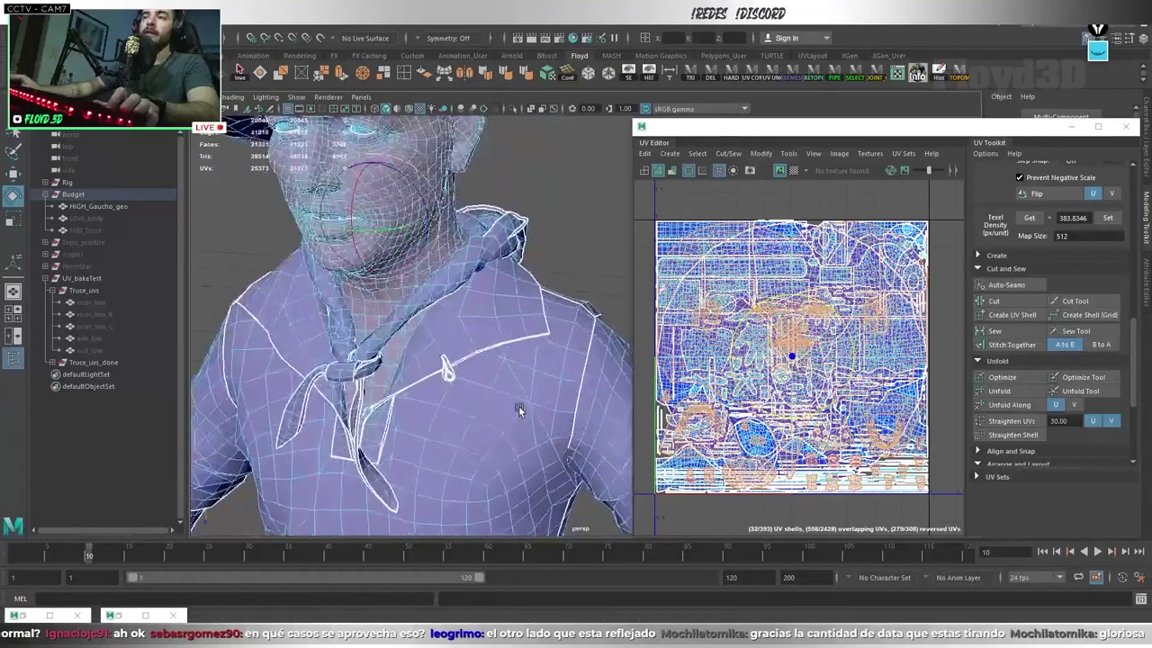
scroll(414, 373, "up", 2)
scroll(434, 385, "up", 2)
scroll(434, 382, "down", 3)
scroll(511, 394, "down", 2)
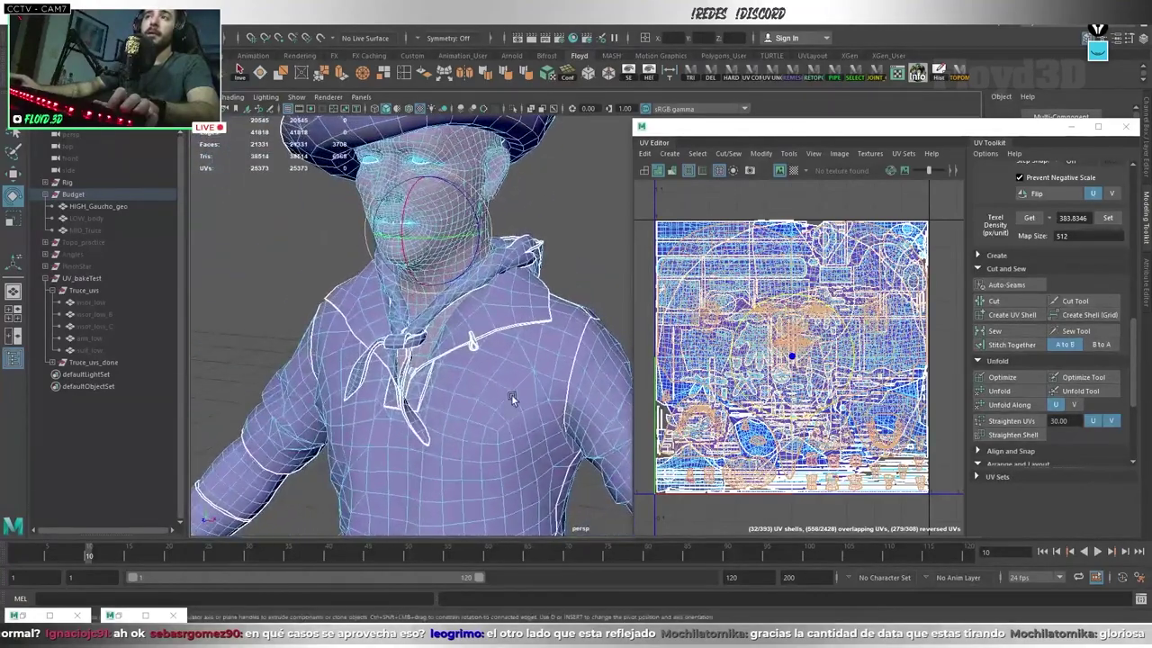
scroll(511, 395, "down", 2)
- Select the head mesh and isolate it so only the head shows
key("e")
left_click(463, 216)
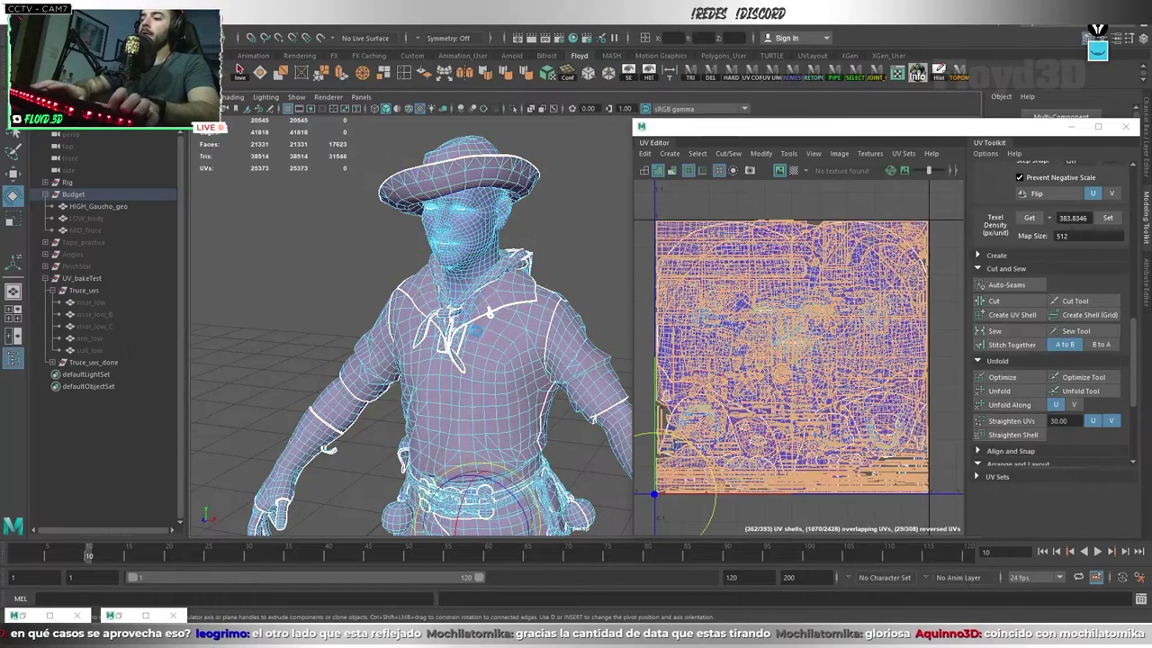
key("ctrl+1")
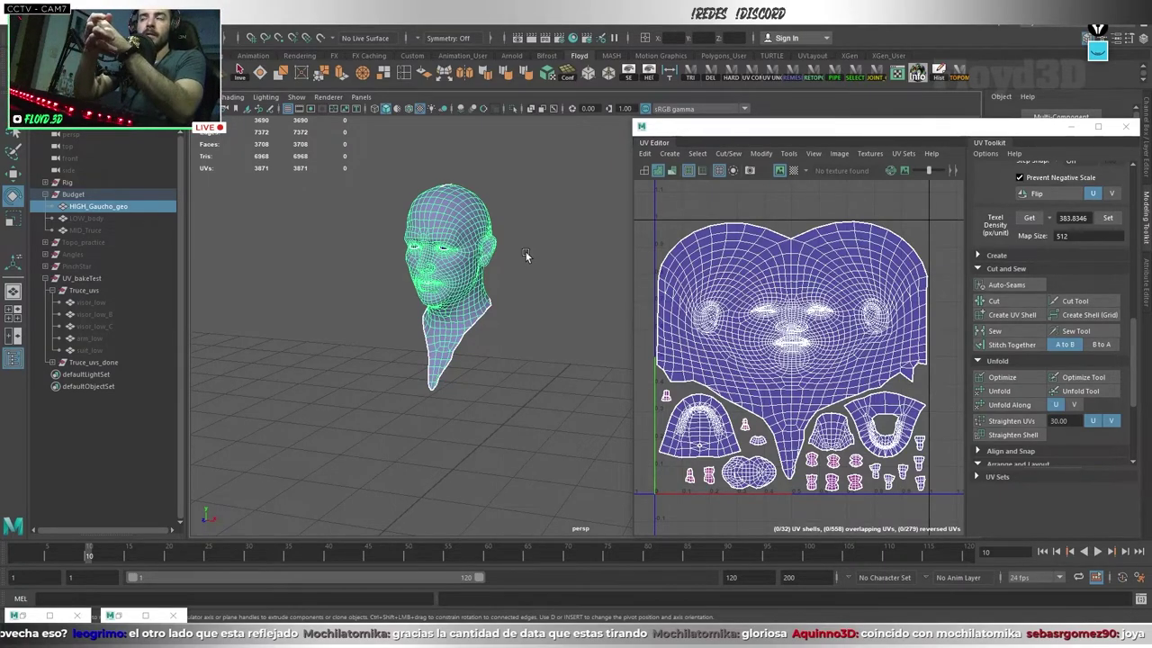
- Toggle the gaucho head between face and object selection to review its UV shells
key("F11")
key("e")
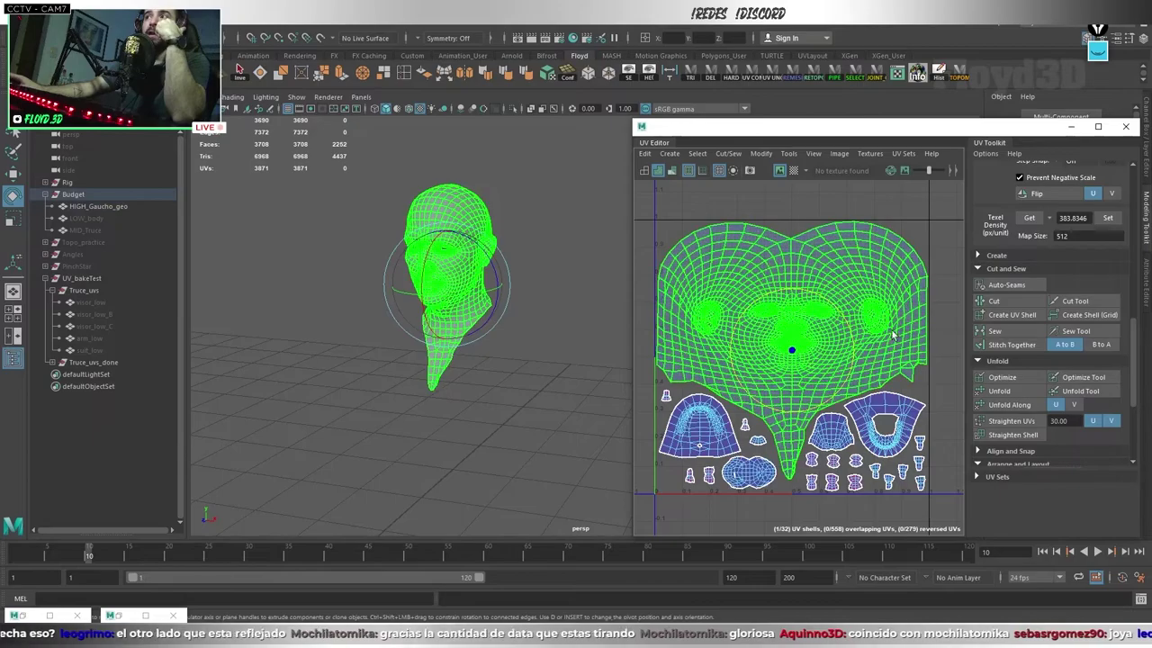
scroll(438, 284, "up", 5)
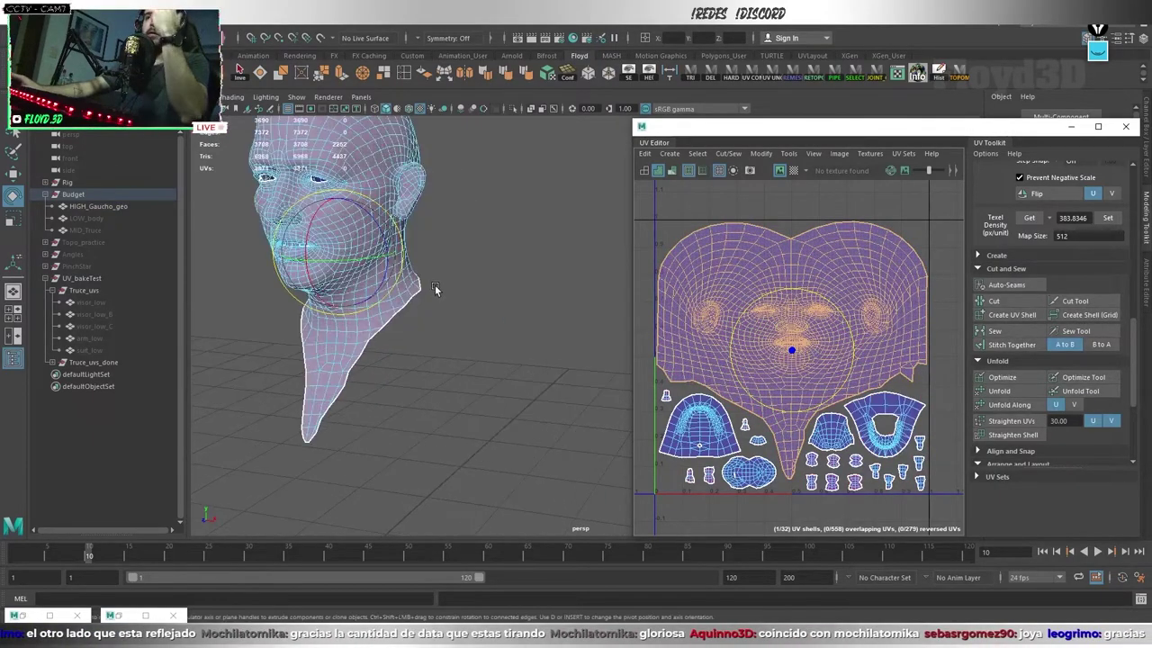
key("F8")
key("F11")
scroll(293, 277, "down", 5)
scroll(458, 370, "up", 5)
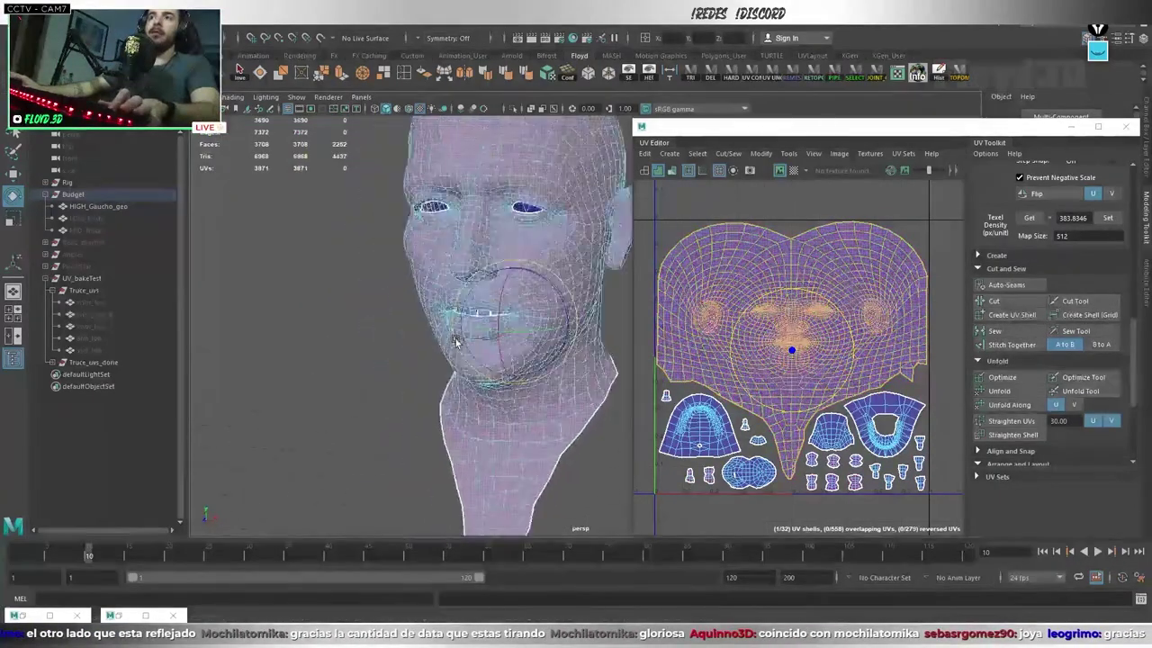
scroll(458, 370, "down", 4)
scroll(461, 342, "down", 1)
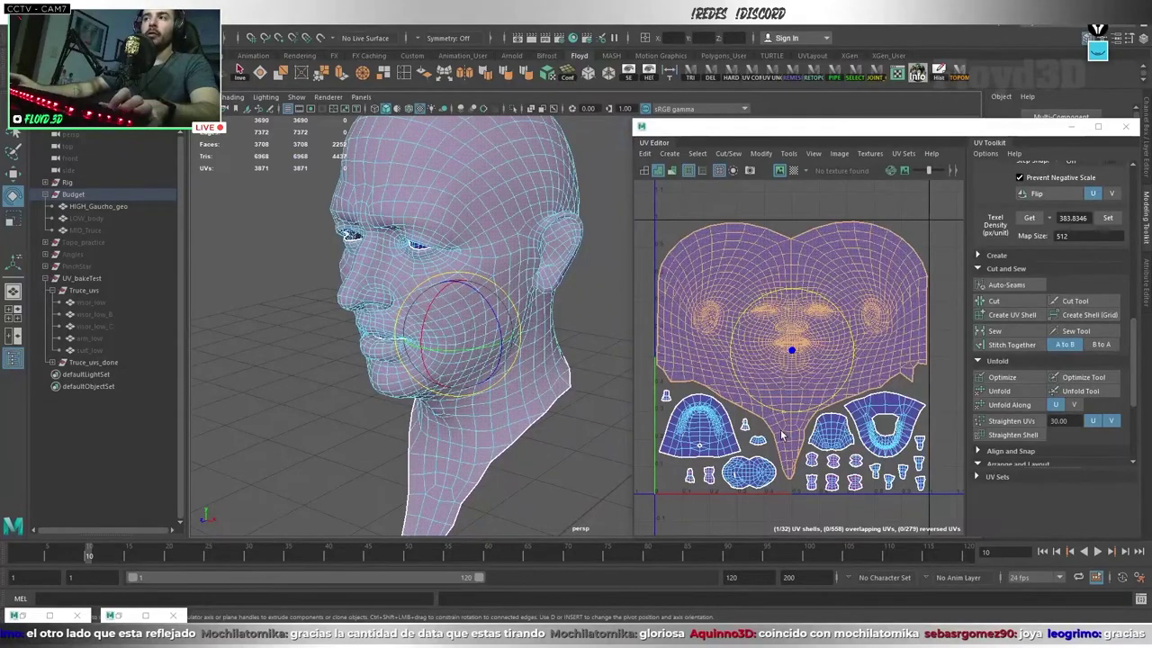
- Restore the head selection, orbit around the full character, then hide HIGH_Gaucho_geo
key("F8")
left_click(579, 410)
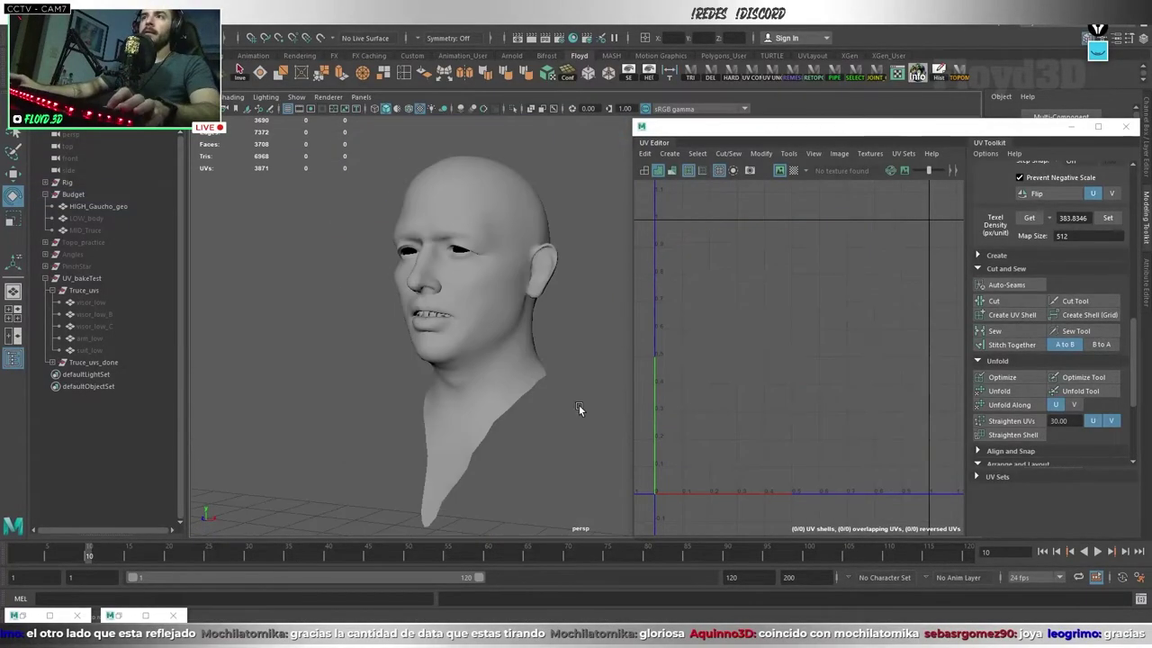
key("ctrl+z")
key("ctrl+z")
key("ctrl+z")
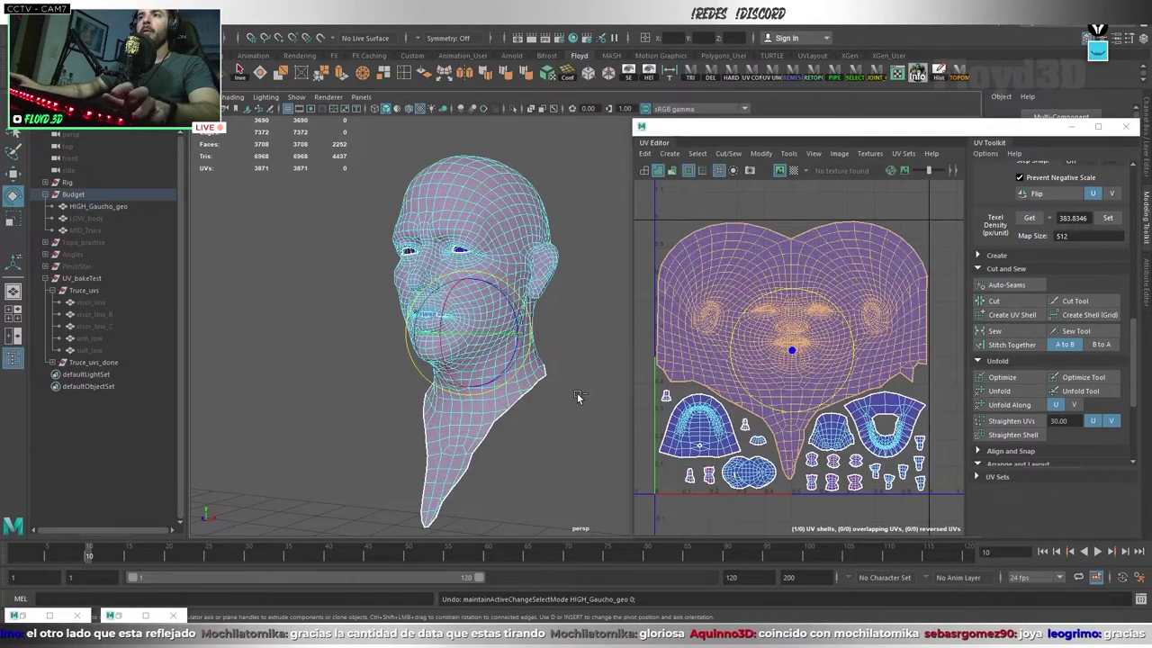
key("ctrl+z")
key("ctrl+z")
key("ctrl+z")
key("ctrl+z")
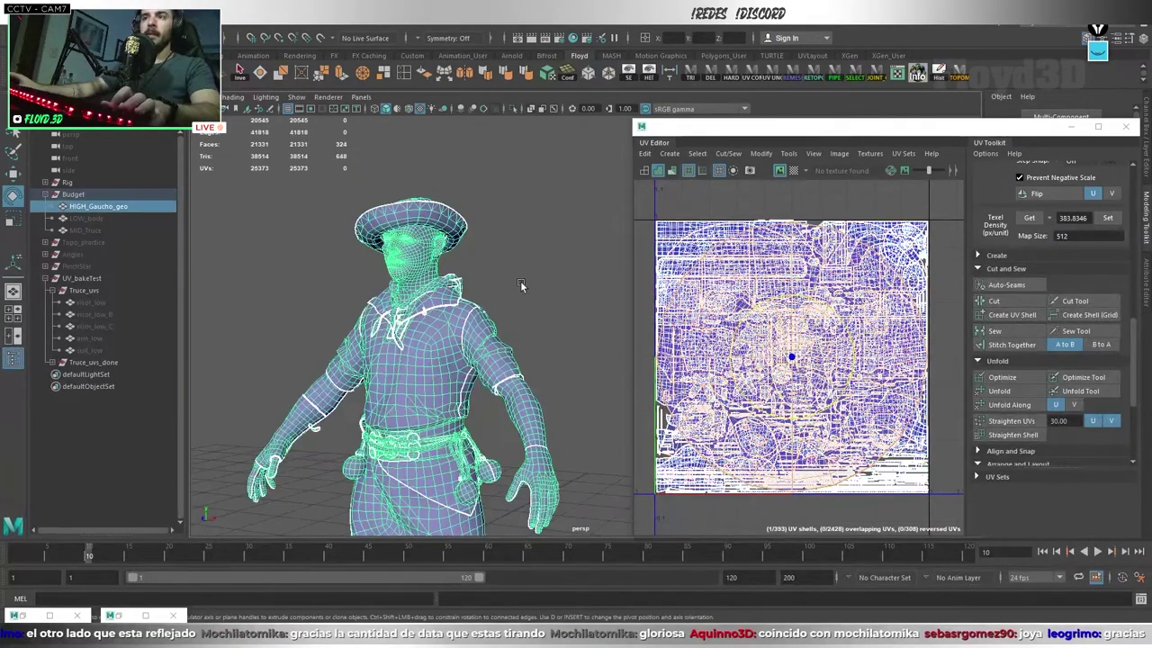
left_click_drag(562, 335, 487, 315, "alt")
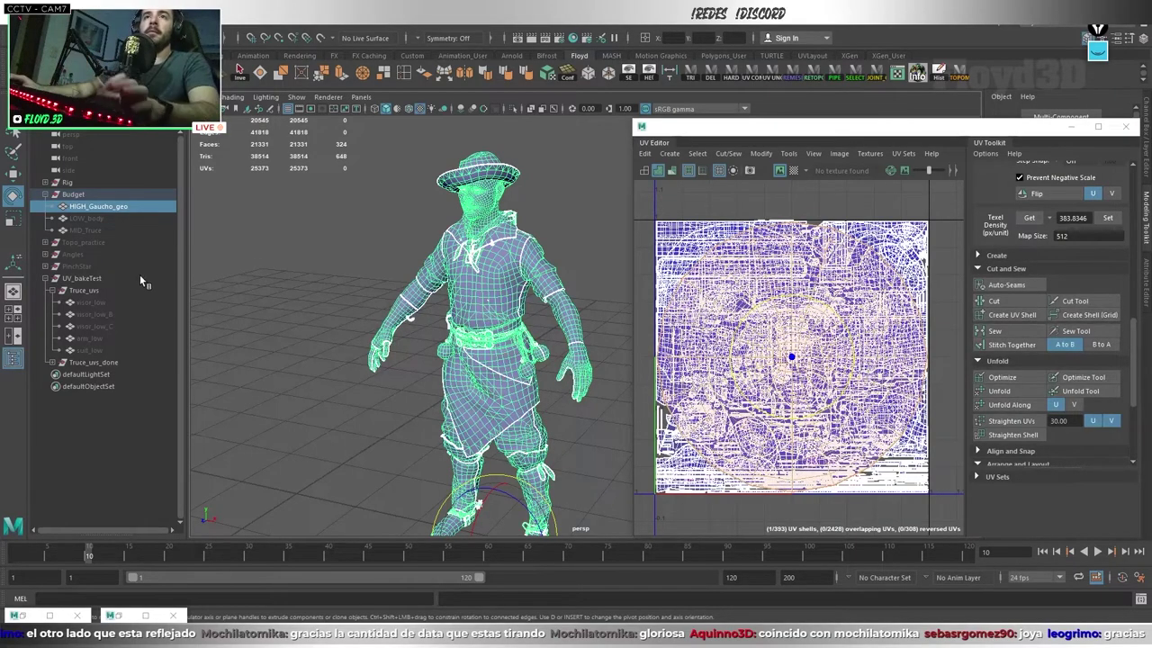
key("F8")
key("ctrl+h")
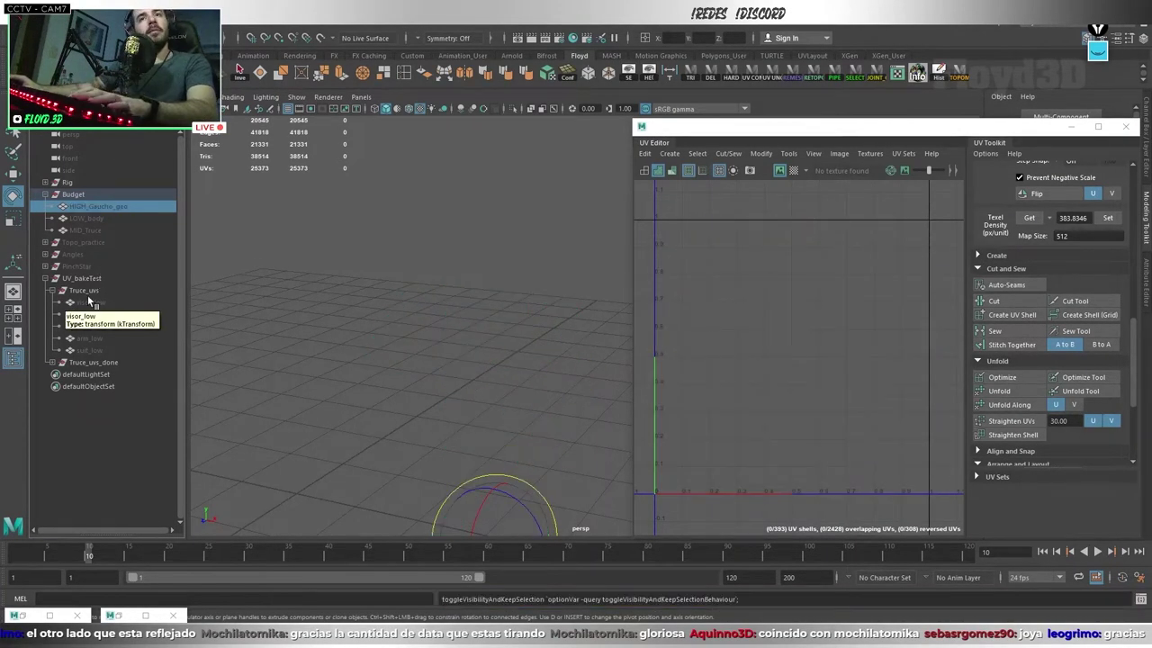
- Select visor_low, unhide the arm and suit_low pieces, and frame and orbit the suit
left_click(92, 303)
key("ctrl+h")
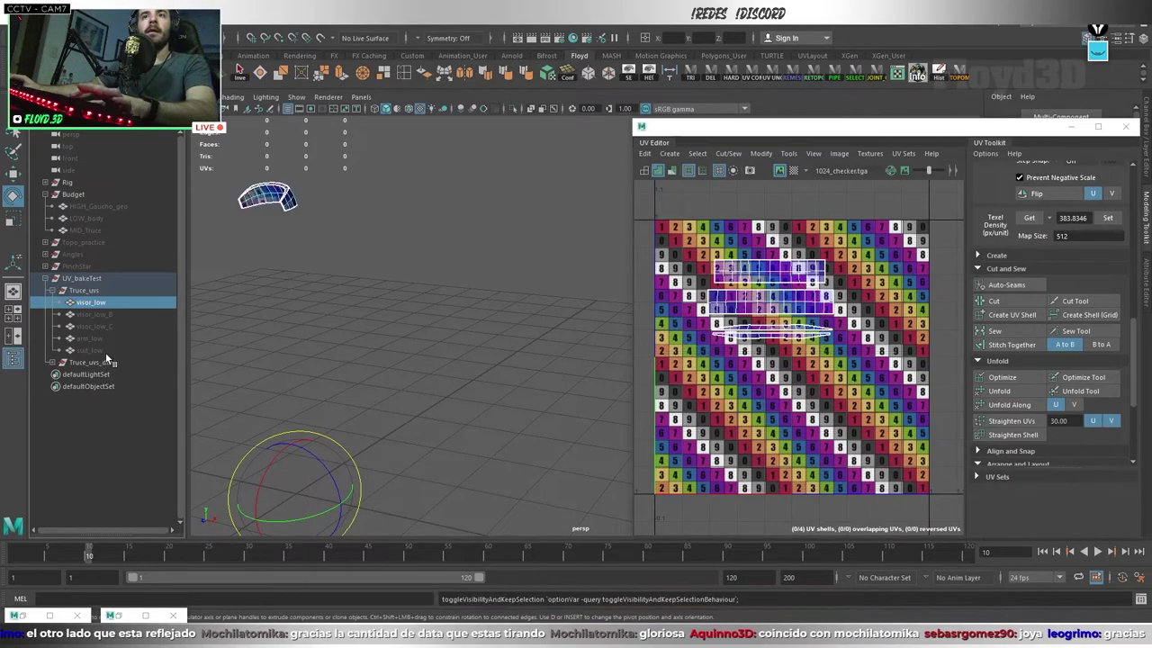
left_click(90, 338)
key("ctrl+h")
left_click(90, 350)
key("ctrl+h")
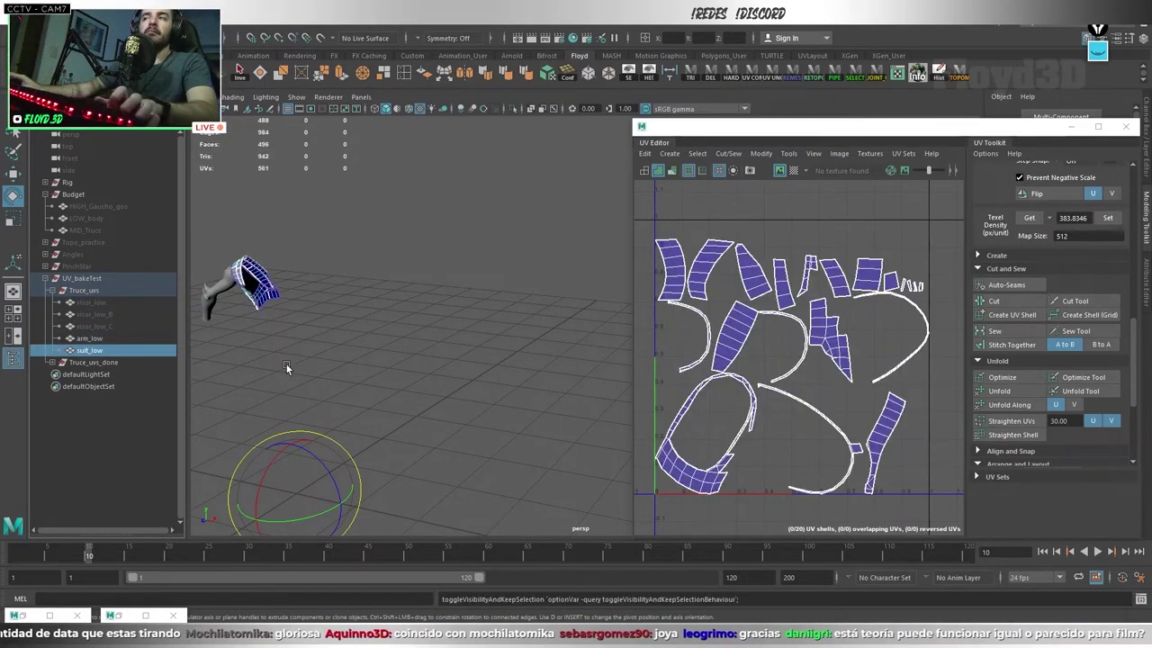
key("f")
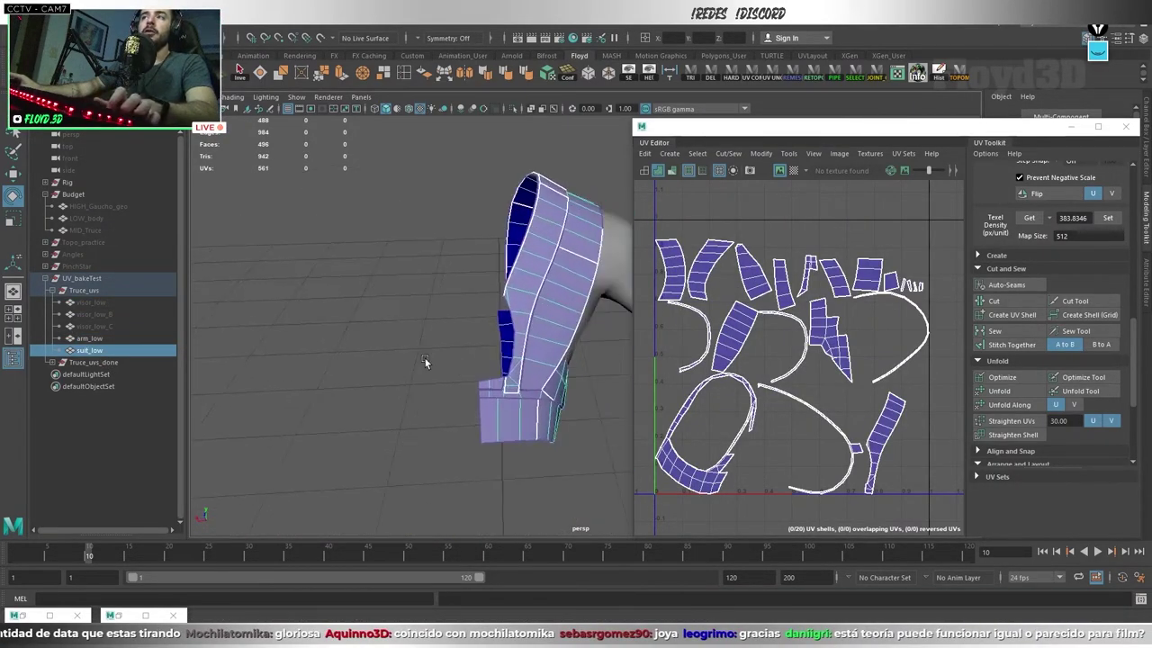
mouse_move(426, 362)
left_mouse_down("alt")
mouse_move(424, 241)
mouse_move(464, 328)
left_mouse_up("alt")
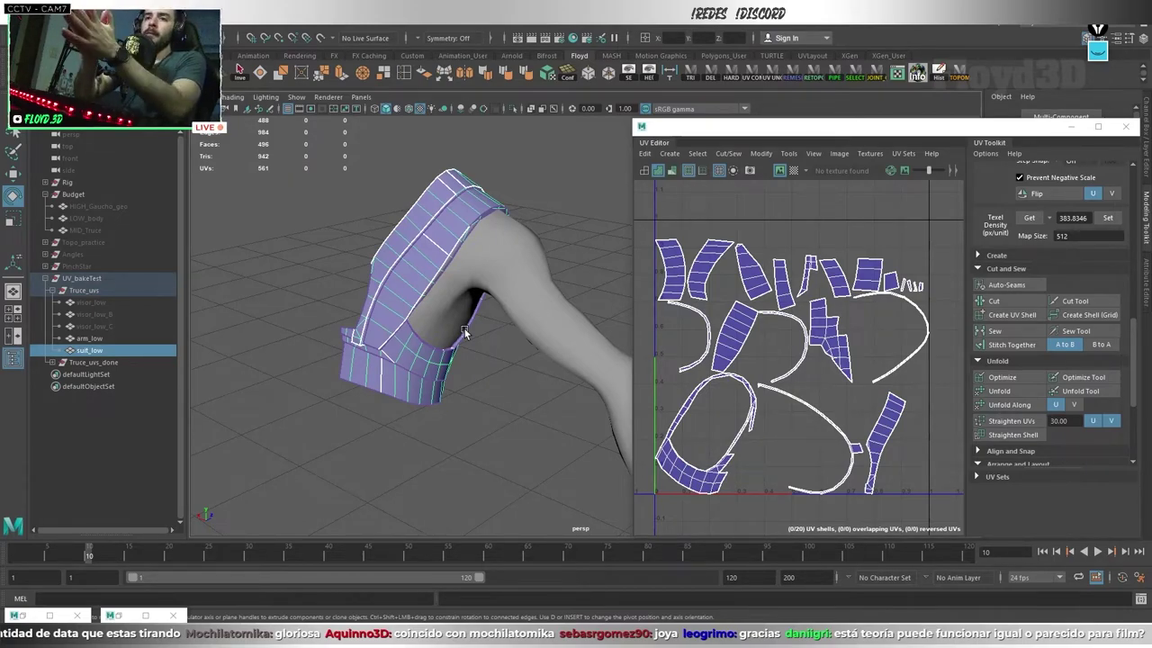
- Select the arm and suit together to inspect their UVs, then return to the full character view
left_click(133, 275)
left_click(495, 259)
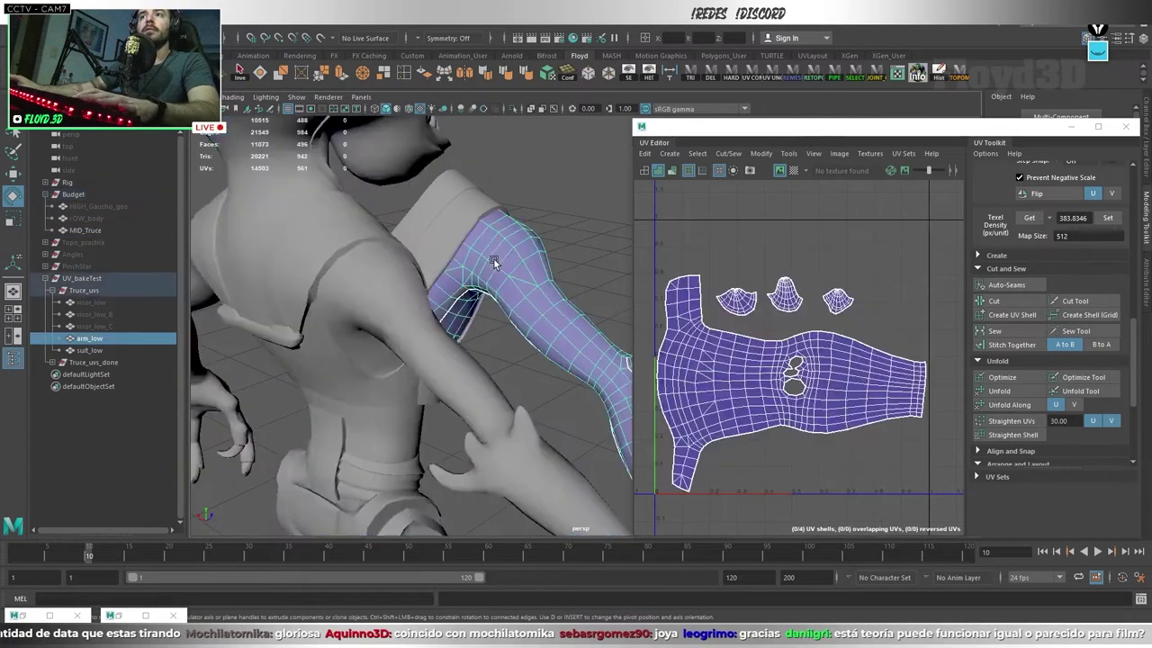
left_click_drag(494, 259, 495, 308, "alt")
left_click(532, 206, "shift")
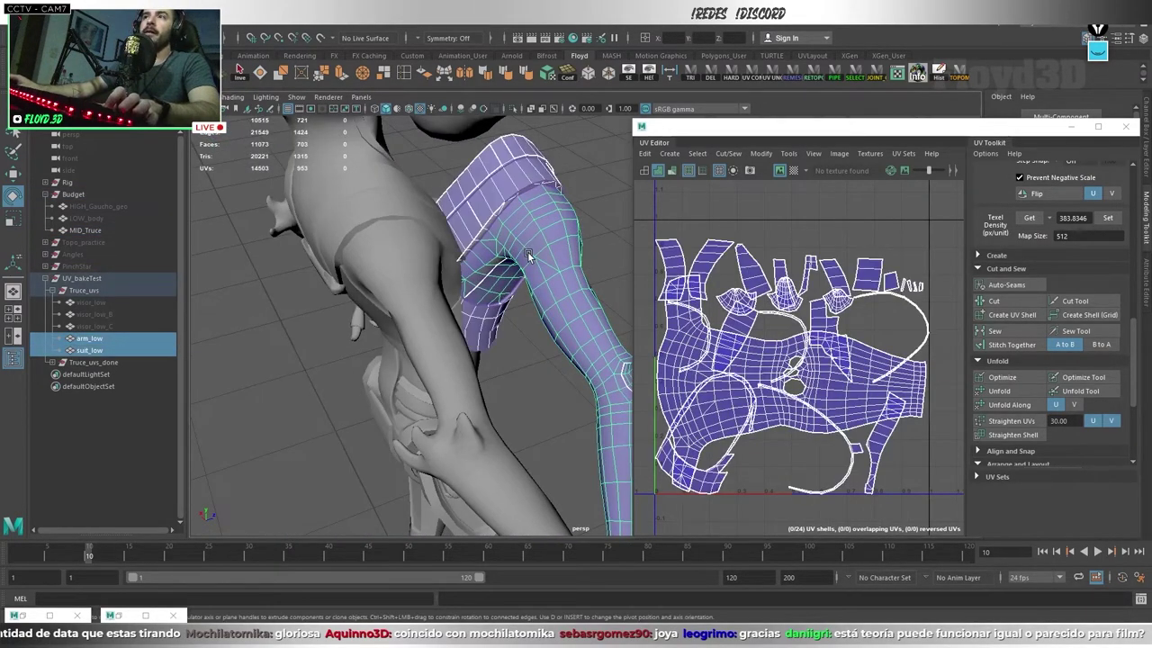
key("ctrl+z")
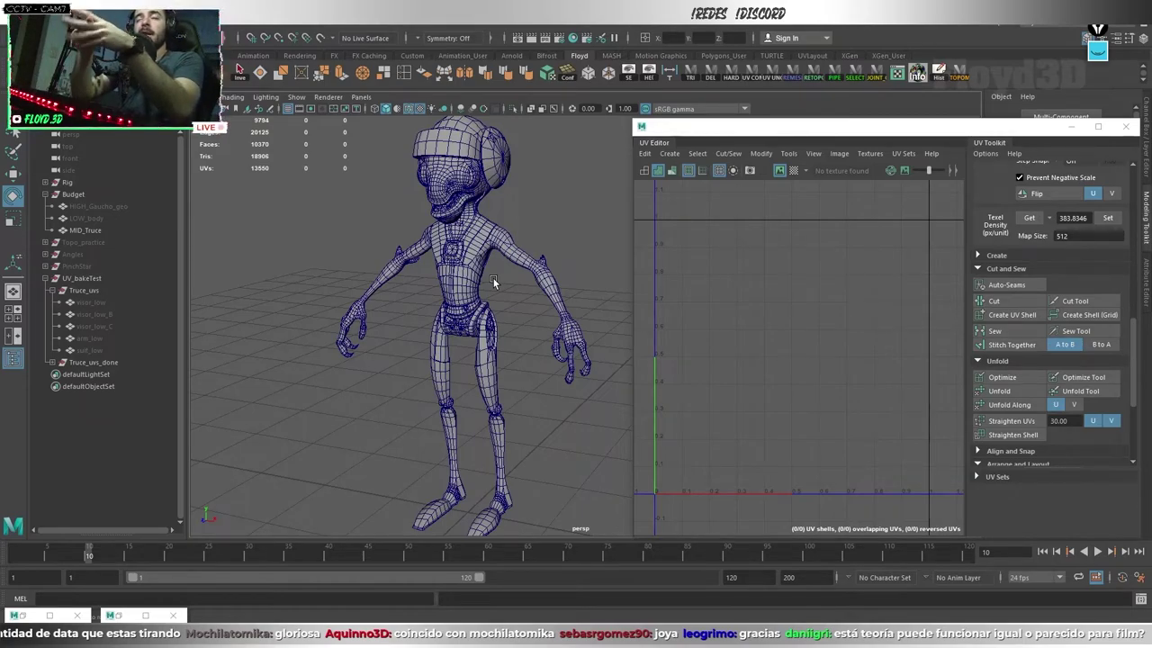
- Preview MID_Truce's full UV layout, deselect it, and bring the main Maya workspace forward
left_click(493, 279)
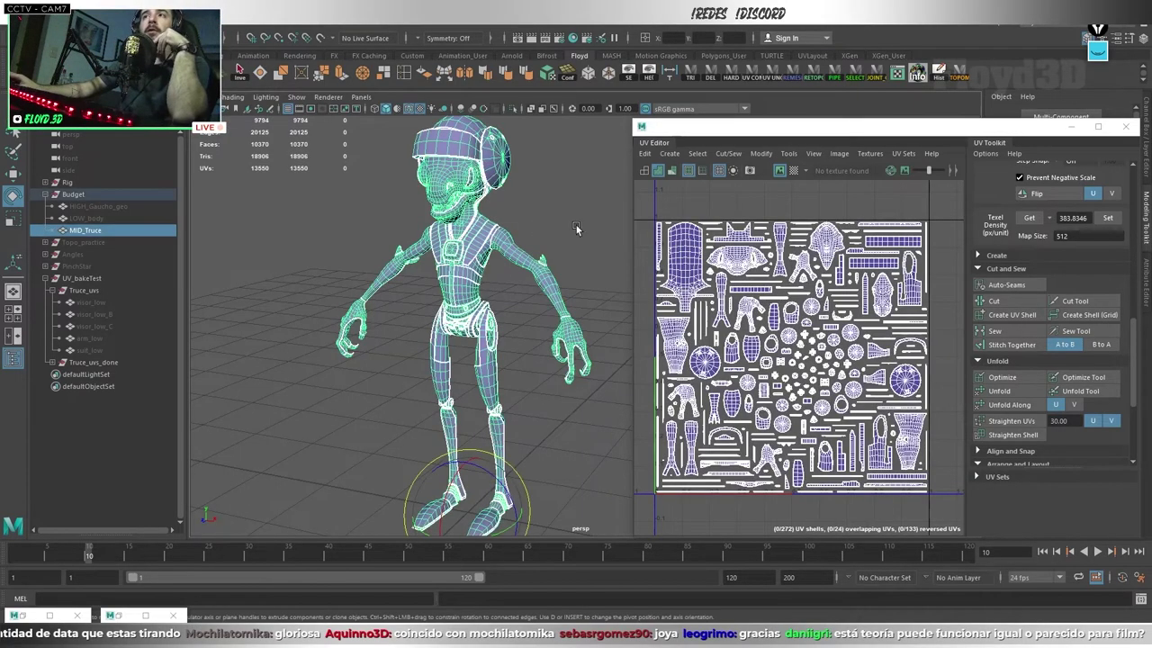
left_click(586, 204)
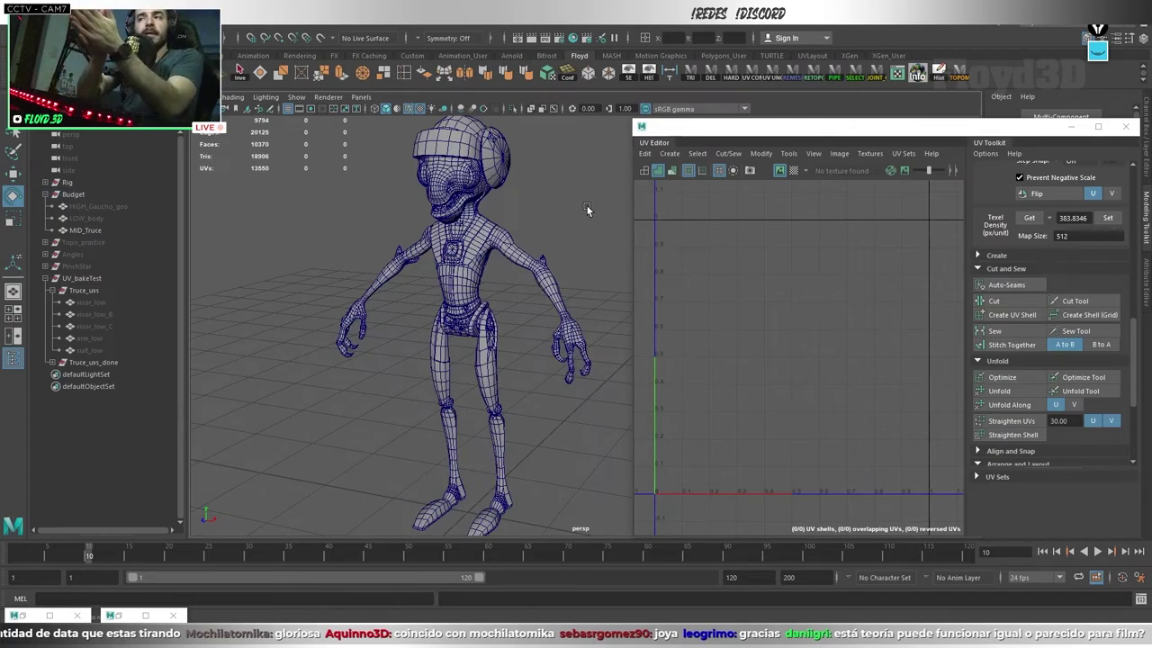
left_click(587, 206)
scroll(688, 237, "up", 5)
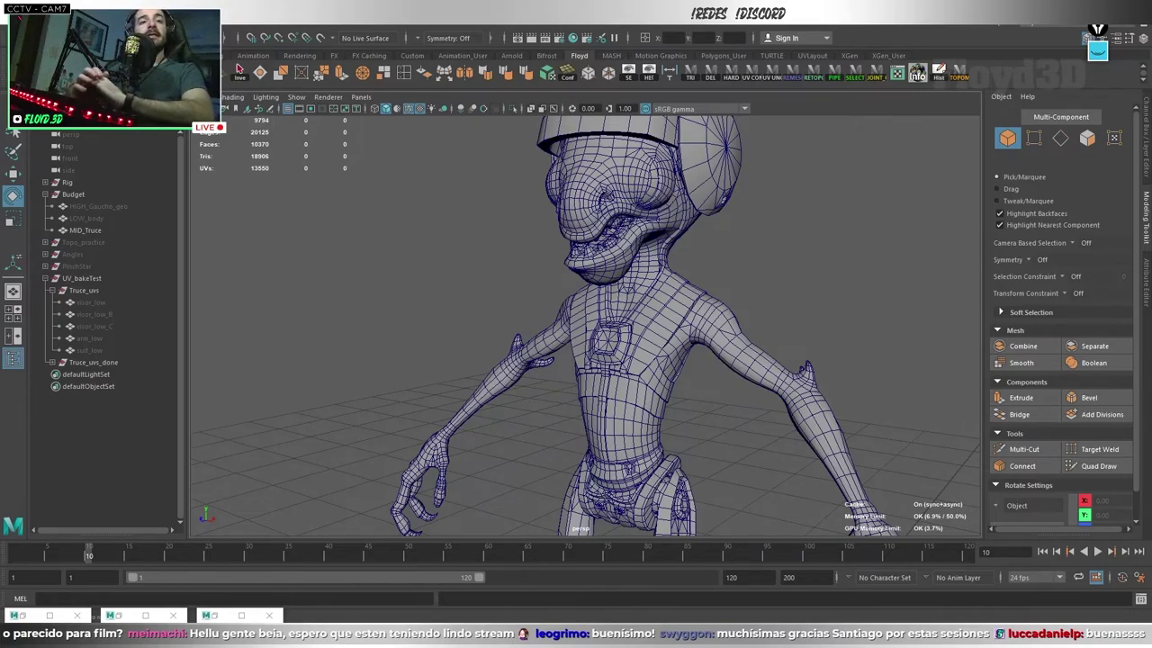
key("alt+Tab")
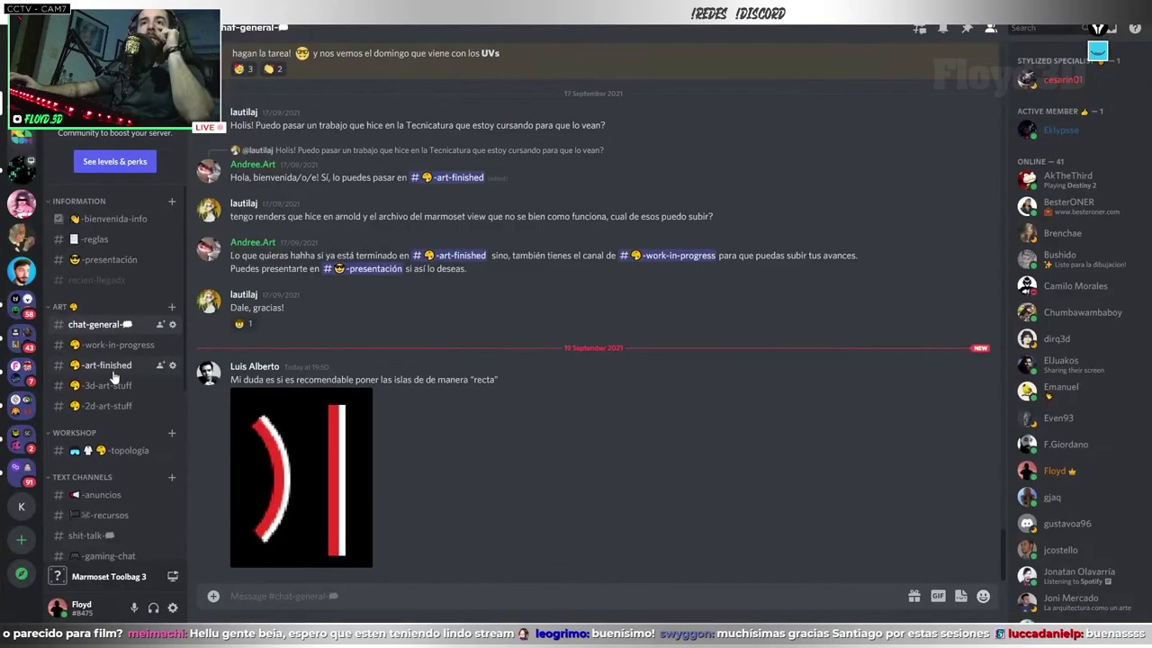
left_click(109, 260)
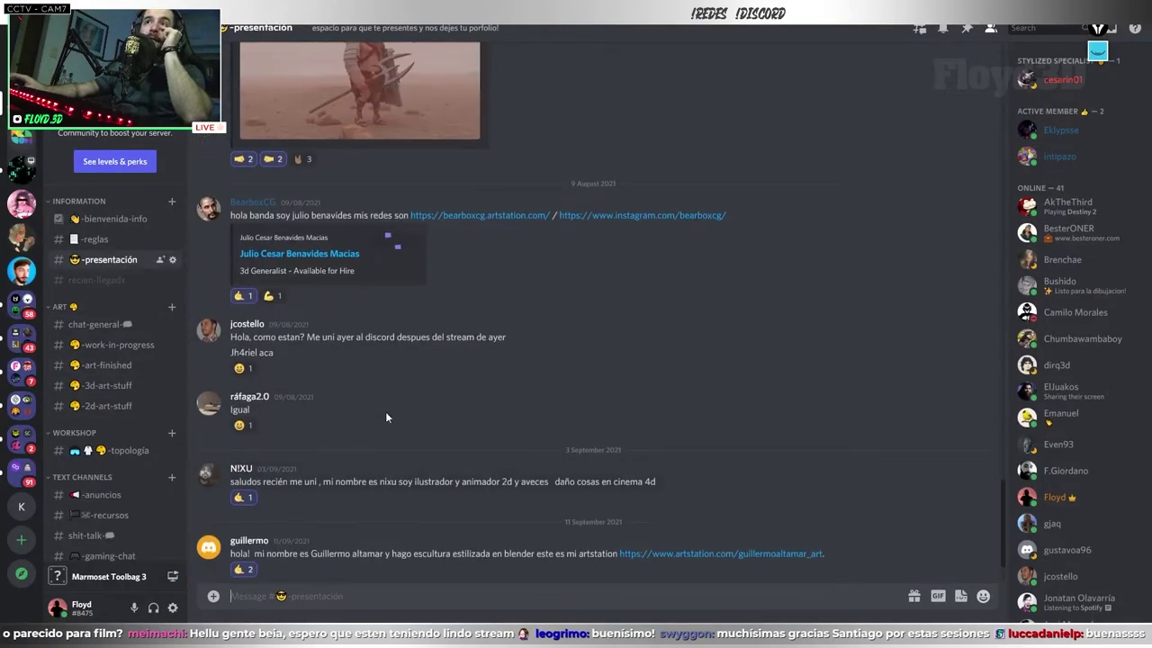
scroll(385, 416, "up", 3)
left_click_drag(702, 212, 520, 212)
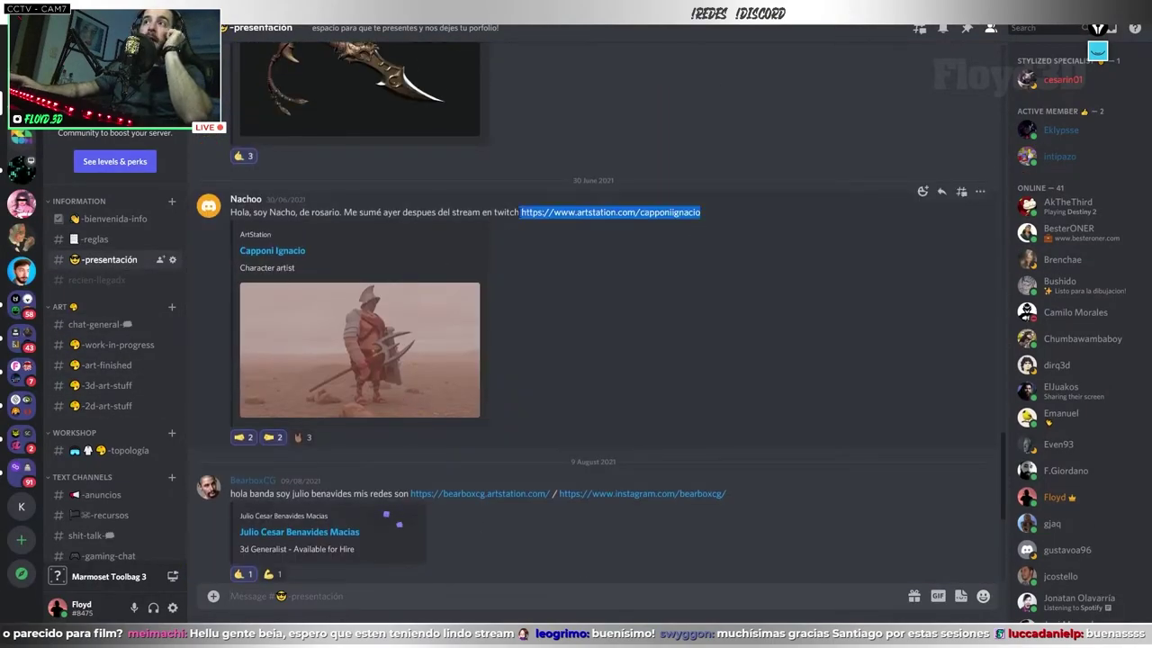
left_click(609, 294)
scroll(606, 312, "up", 3)
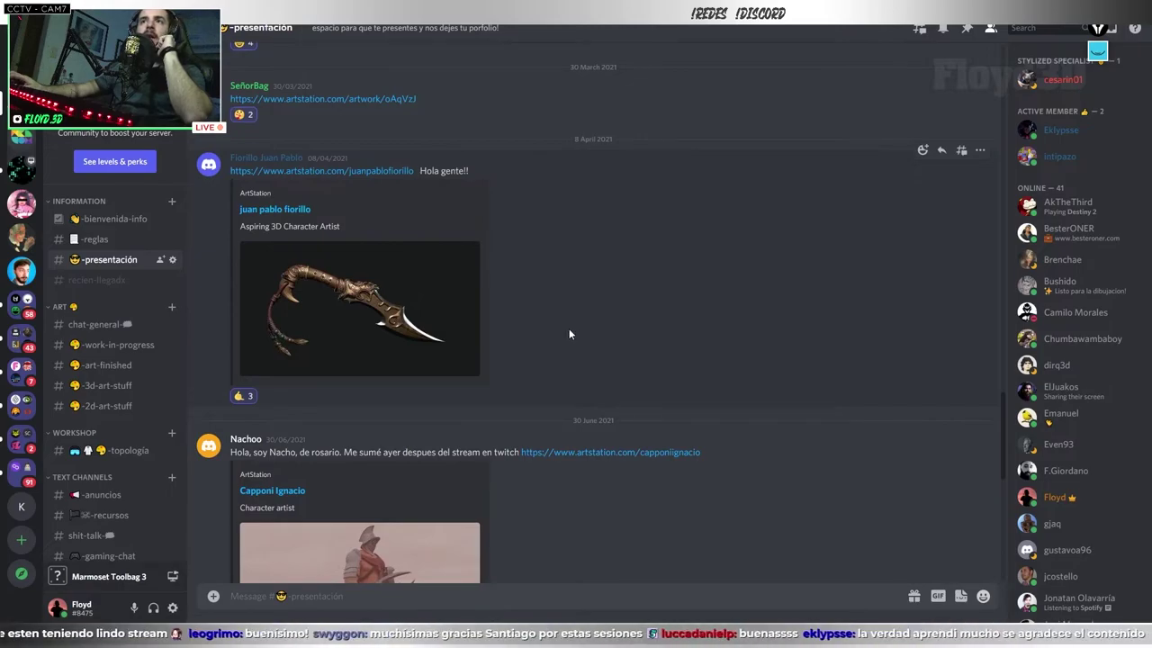
scroll(569, 334, "up", 2)
scroll(535, 324, "up", 3)
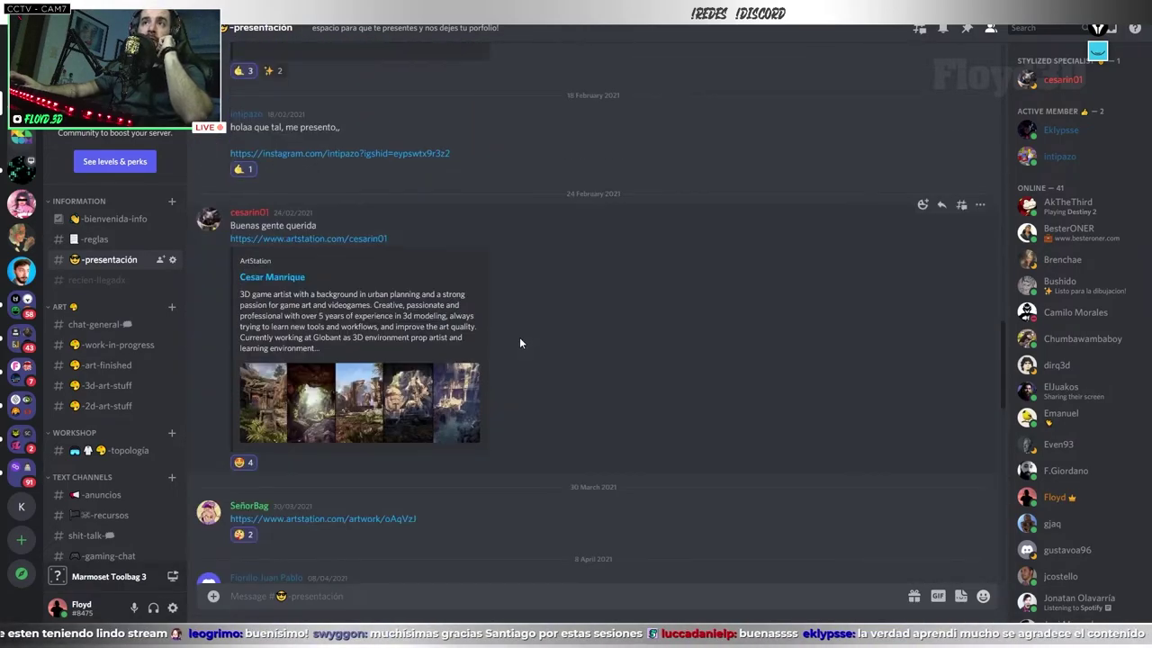
scroll(519, 342, "up", 2)
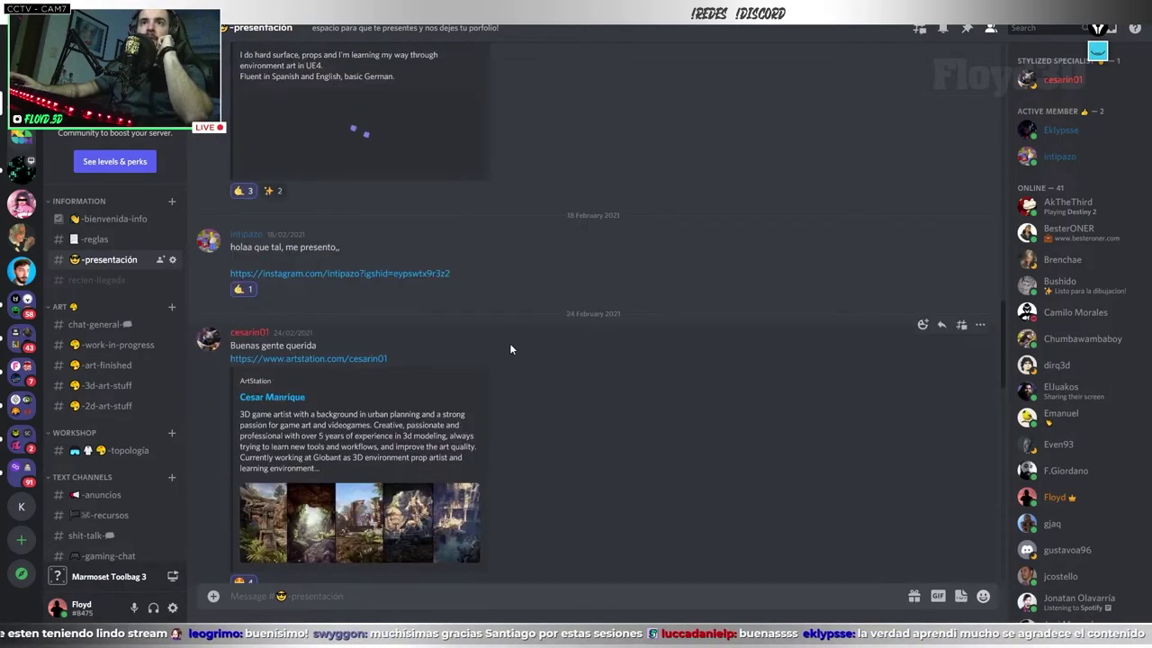
left_click(113, 345)
scroll(468, 423, "up", 5)
scroll(466, 404, "up", 2)
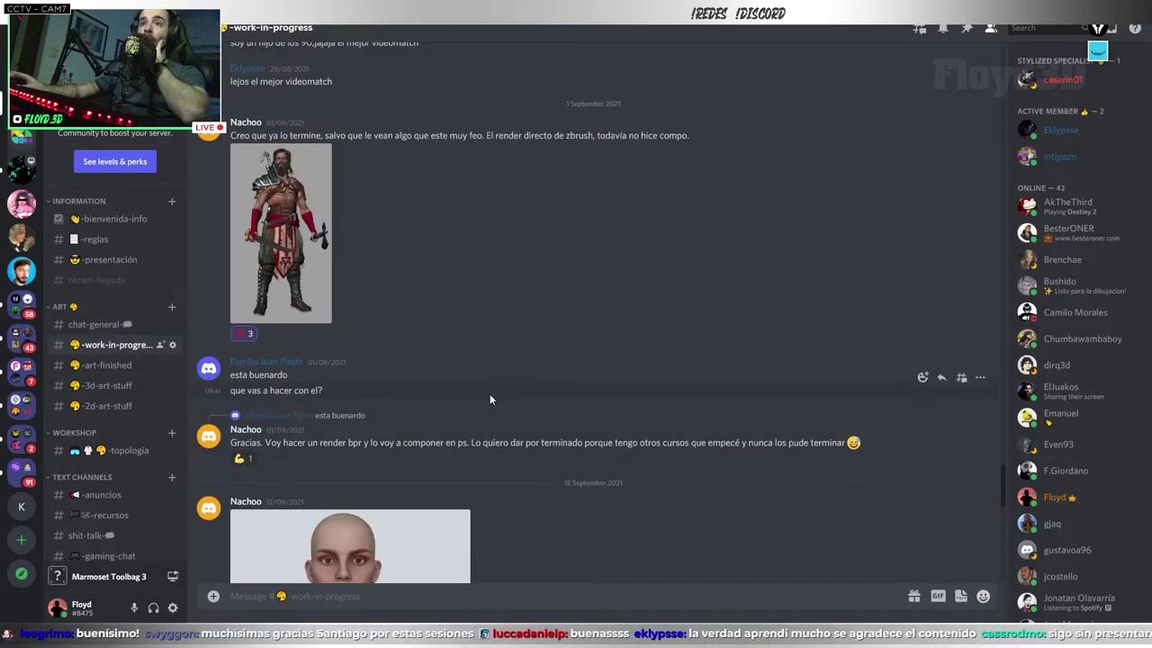
scroll(490, 393, "up", 4)
scroll(117, 360, "down", 1)
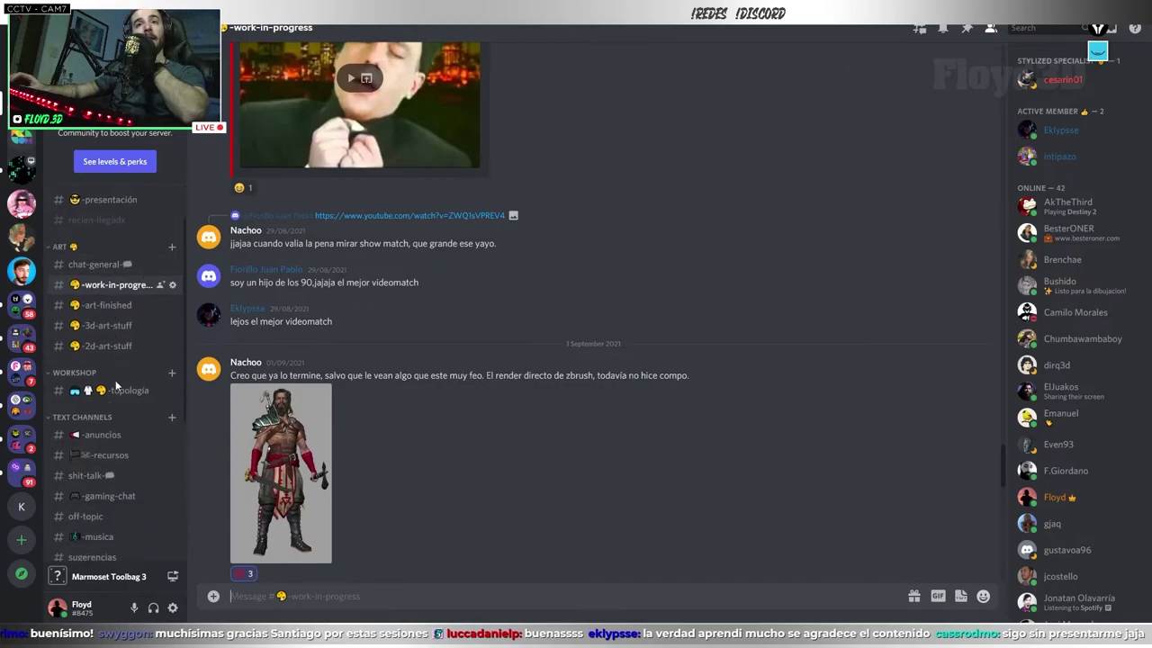
left_click(115, 393)
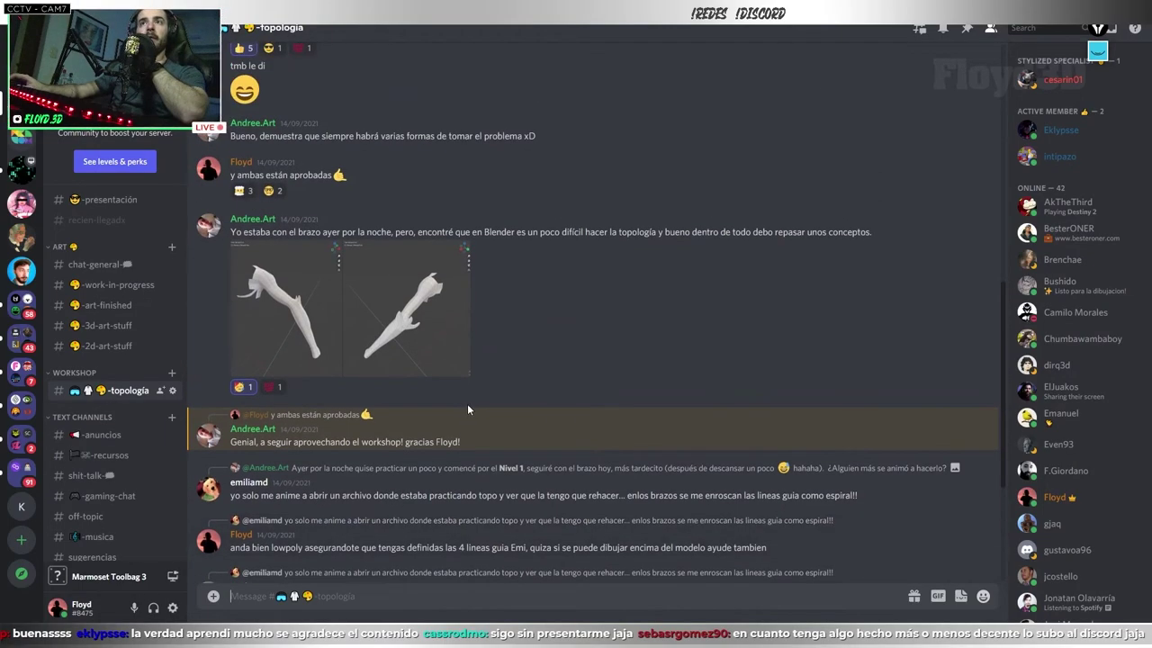
scroll(467, 403, "down", 3)
mouse_move(106, 305)
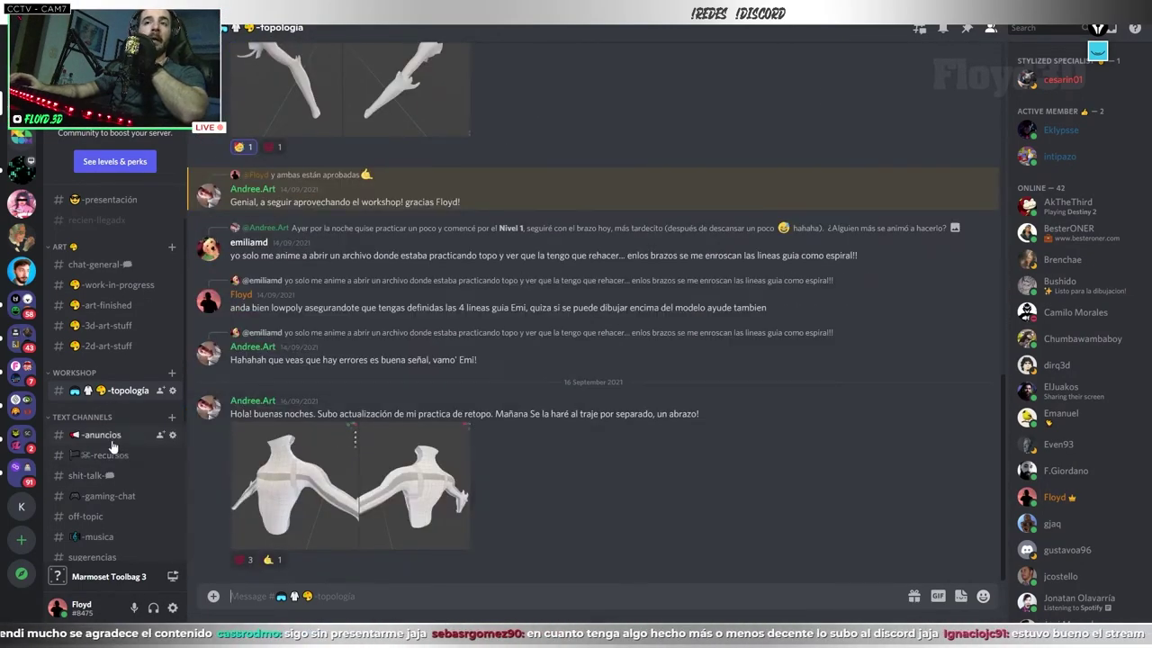
left_click(99, 306)
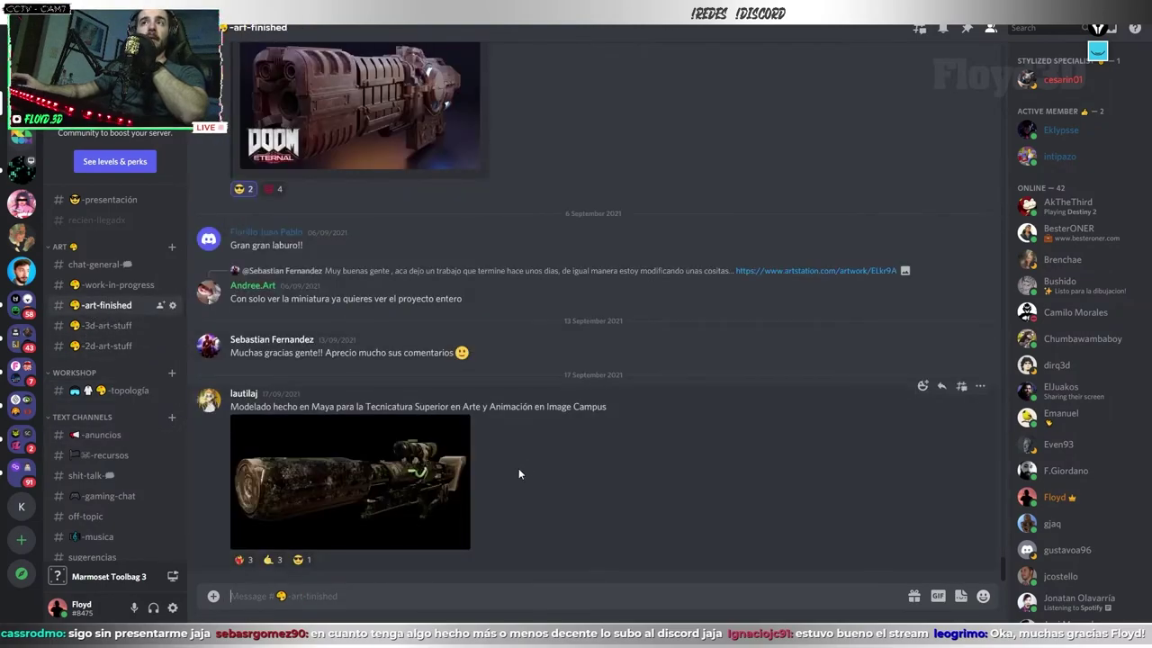
scroll(557, 423, "up", 5)
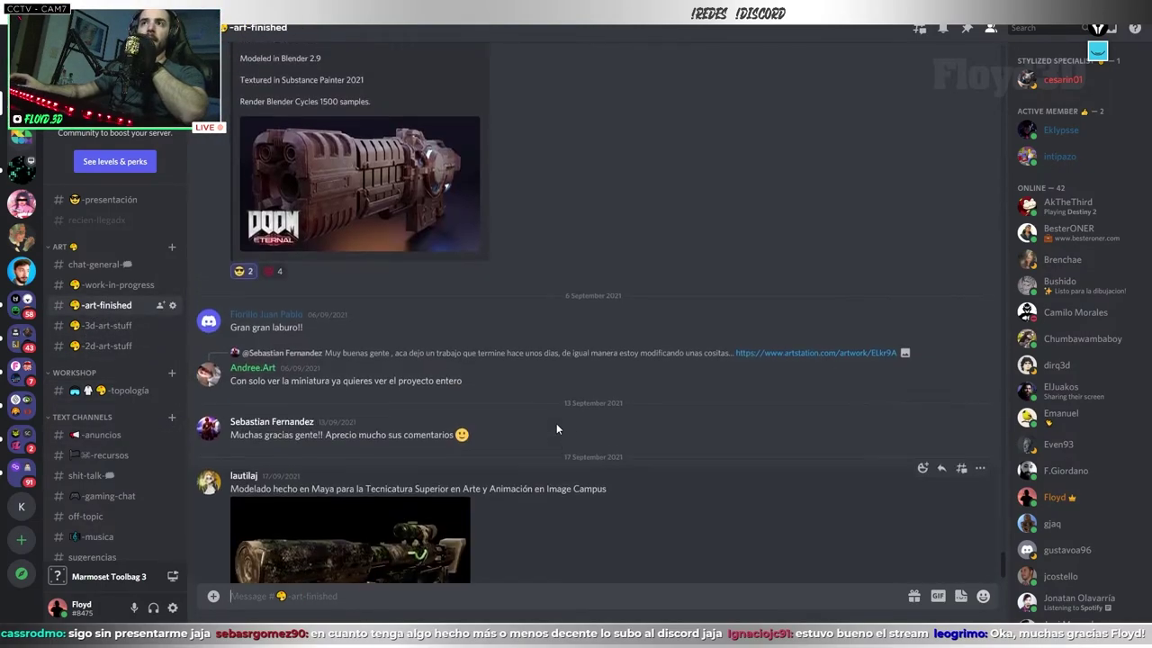
scroll(540, 423, "up", 5)
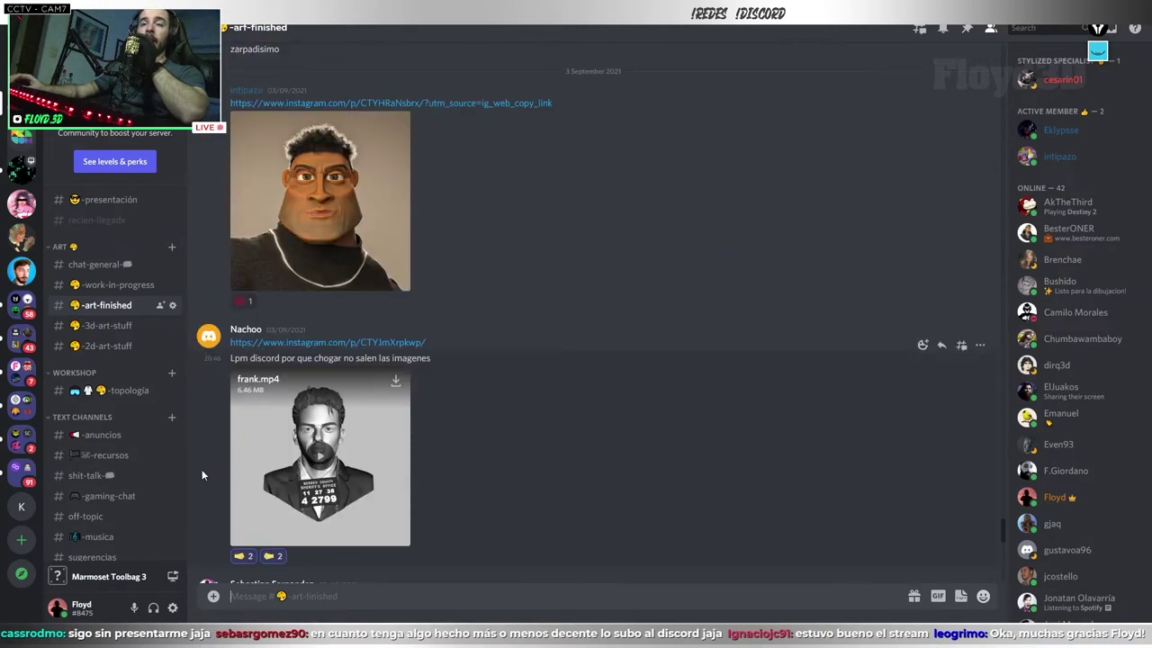
scroll(108, 360, "up", 1)
left_click(108, 344)
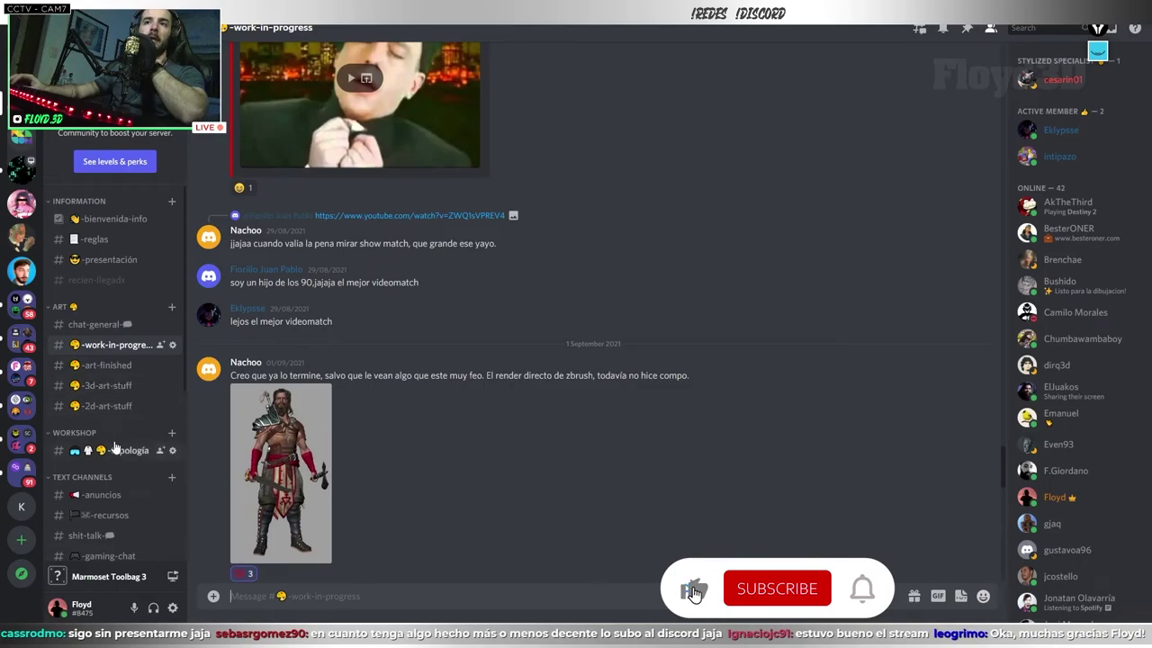
left_click(99, 325)
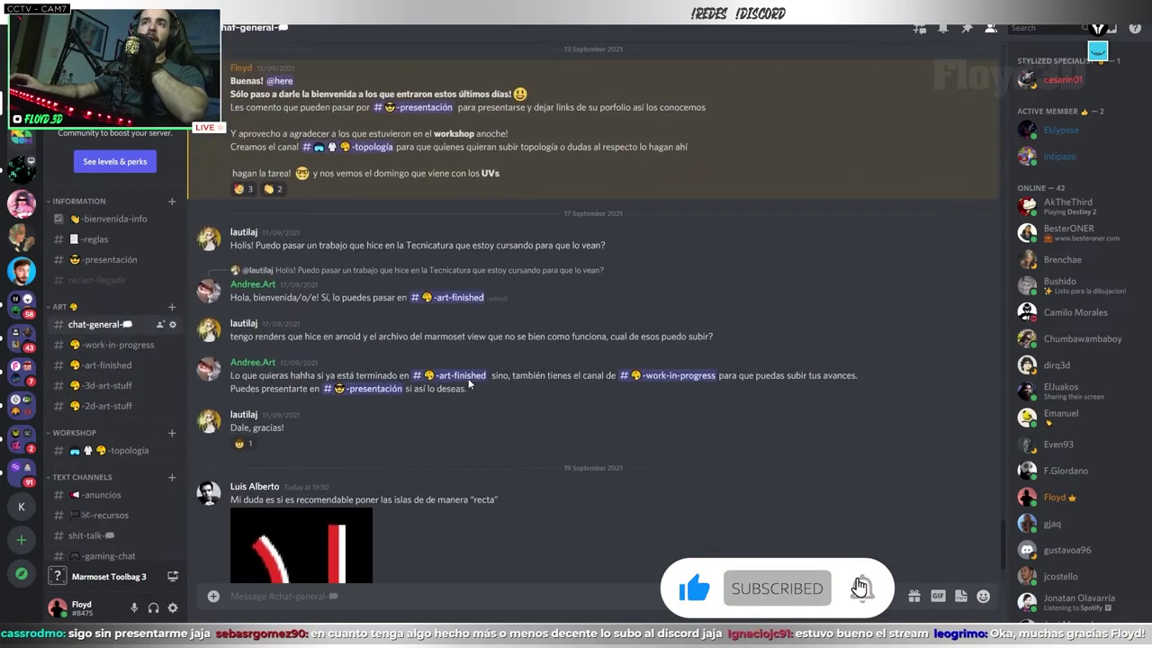
scroll(468, 379, "up", 1)
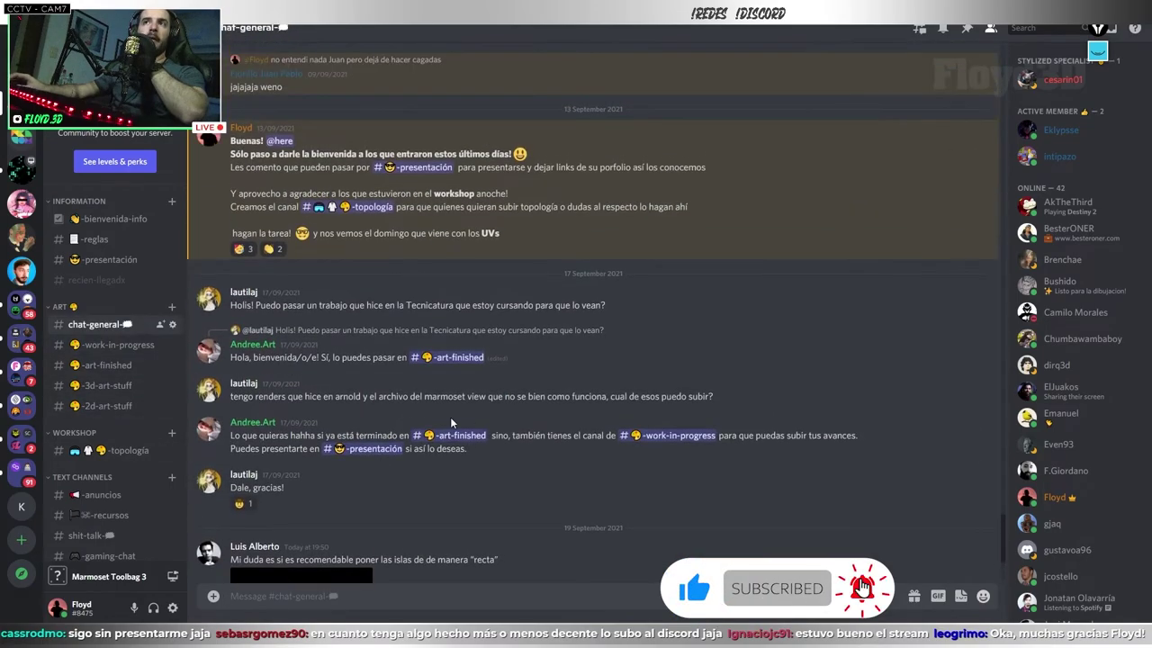
left_click(103, 261)
scroll(513, 440, "down", 10)
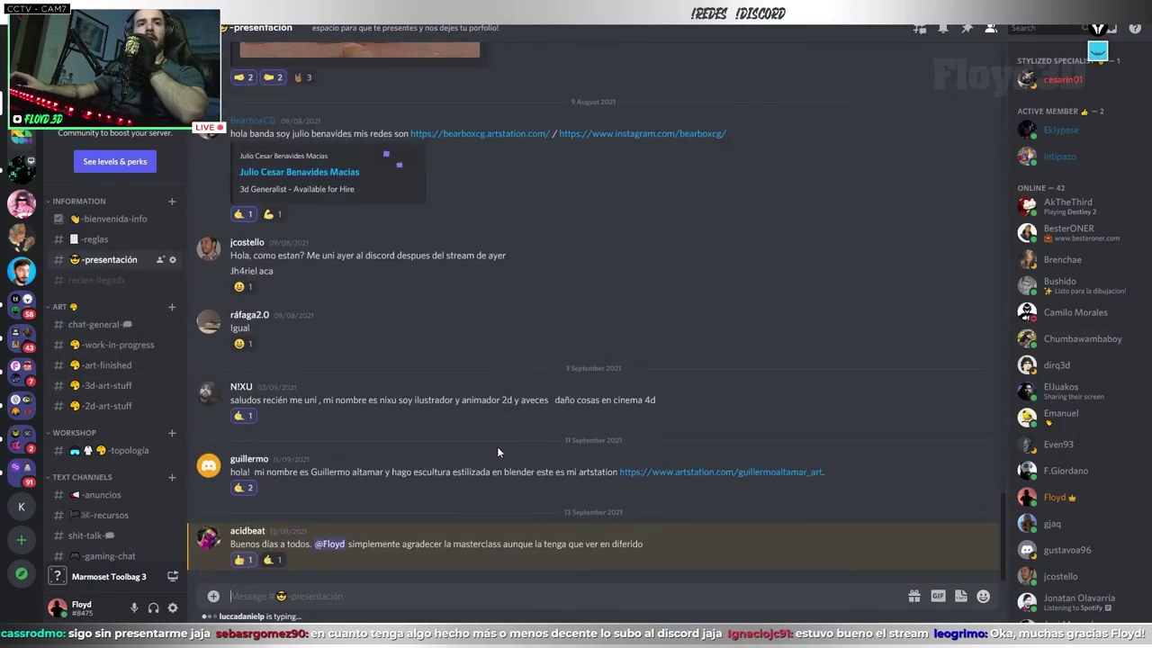
key("alt+Tab")
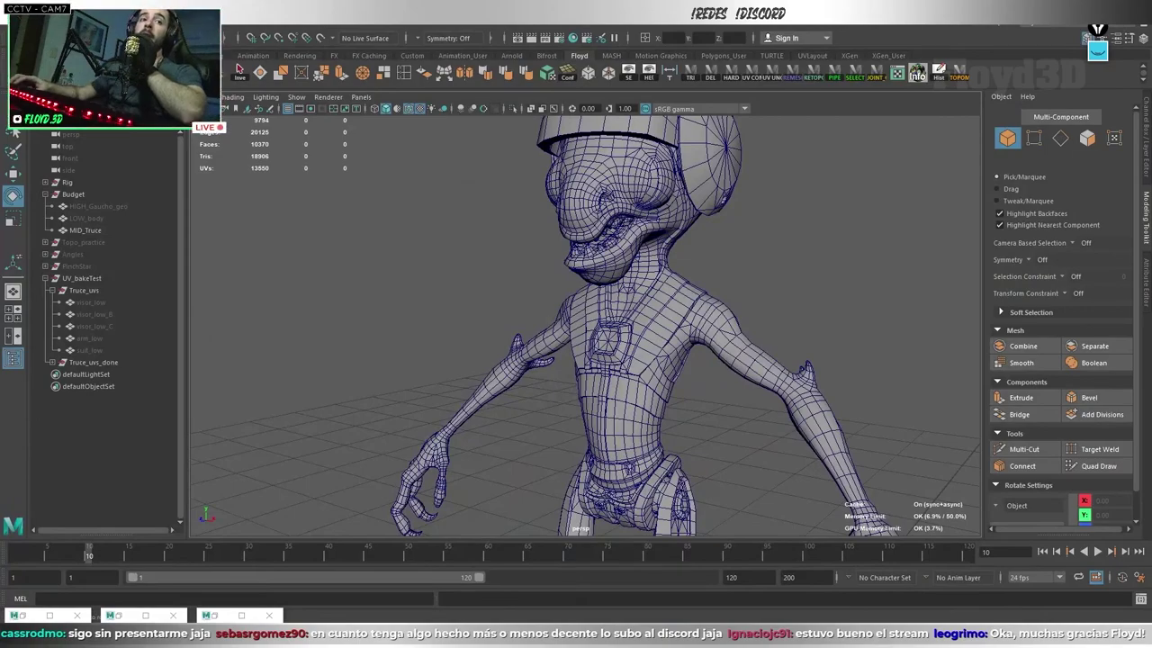